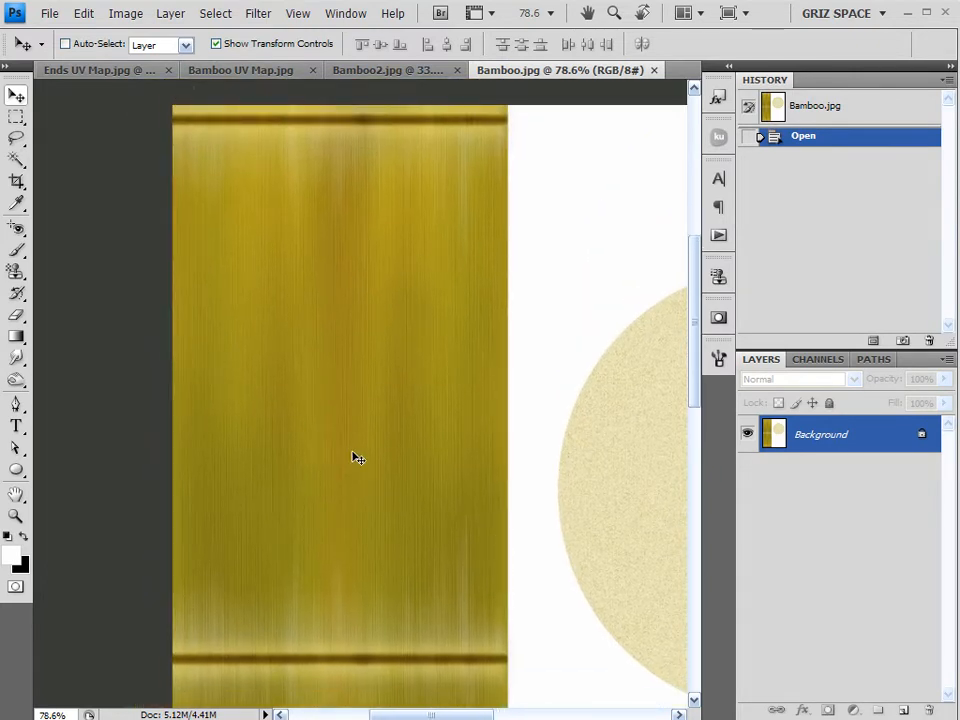
# Look over the bamboo stalk texture in Bamboo.jpg and close that file.
pyautogui.moveTo(418, 431); pyautogui.dragTo(509, 142)
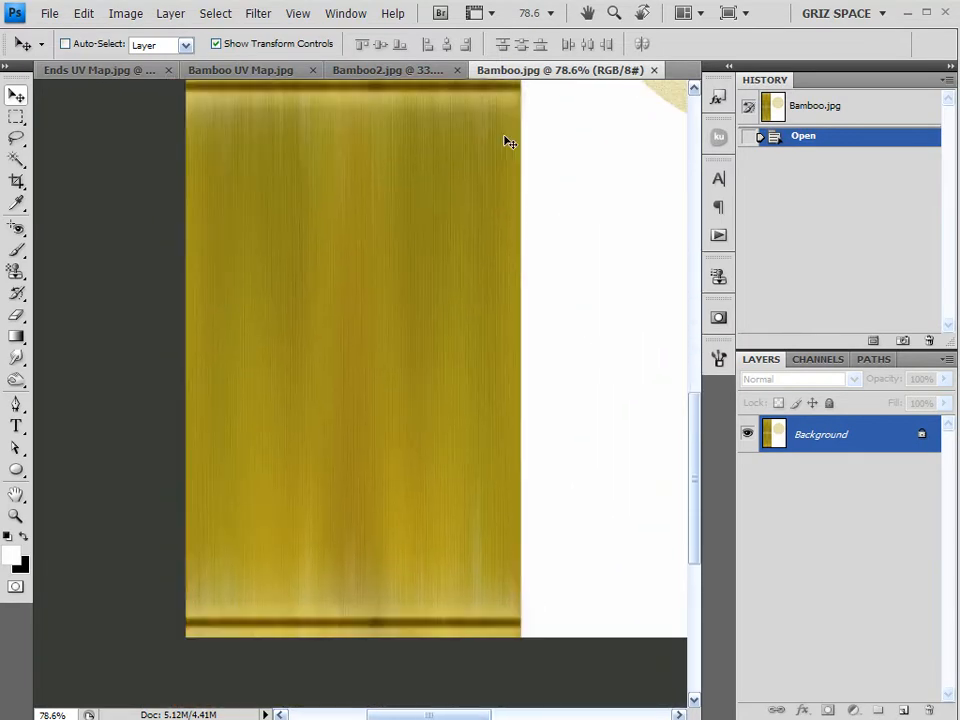
pyautogui.click(654, 70)
# Examine the grain, the dark joint bands and the round end texture in Bamboo2.jpg, and close that file.
pyautogui.scroll(10, 172, 271)
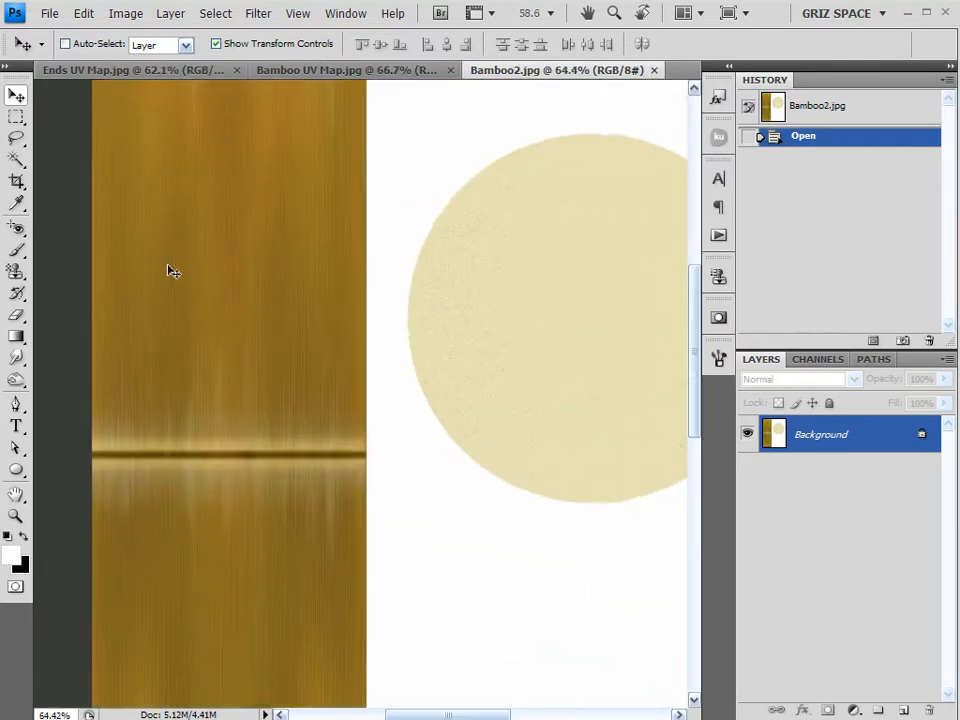
pyautogui.moveTo(245, 286); pyautogui.dragTo(349, 489)
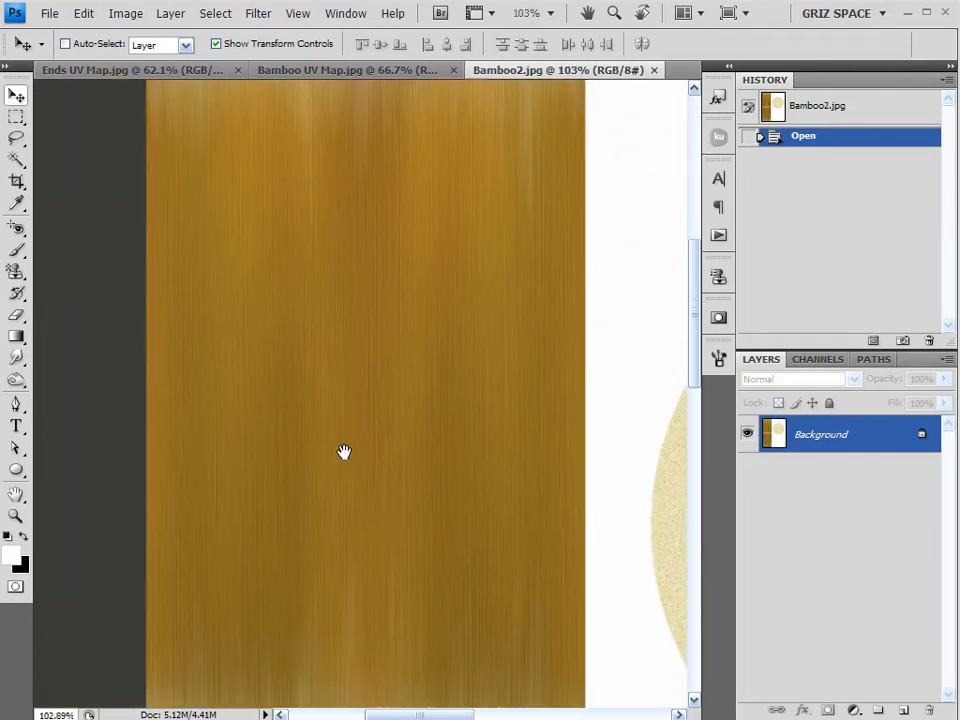
pyautogui.scroll(-2, 332, 437)
pyautogui.scroll(-1, 335, 415)
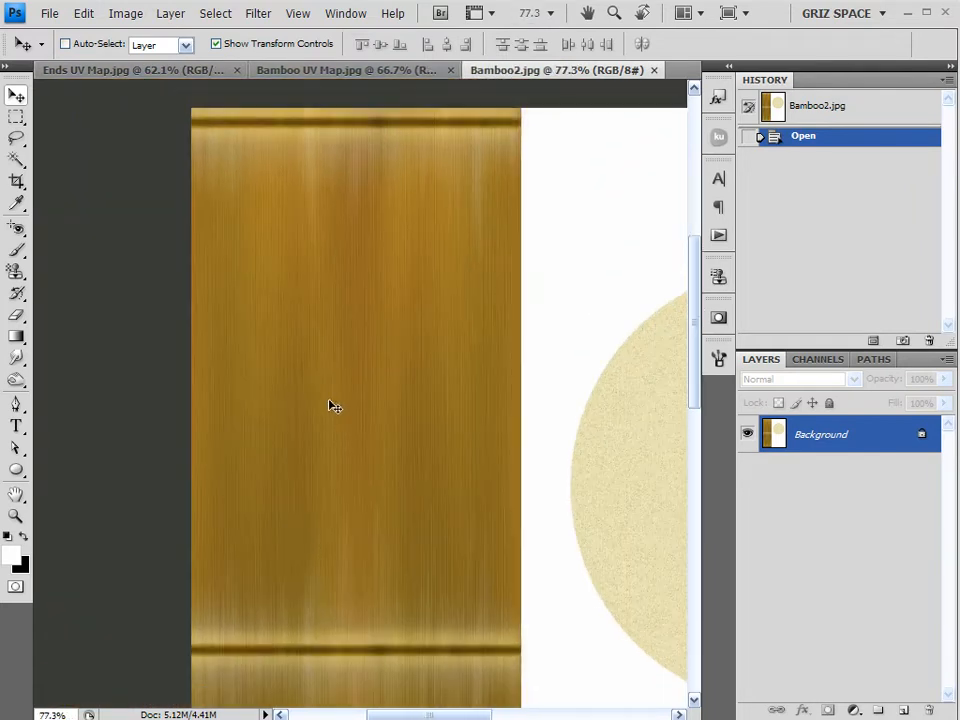
pyautogui.scroll(3, 332, 405)
pyautogui.scroll(1, 335, 410)
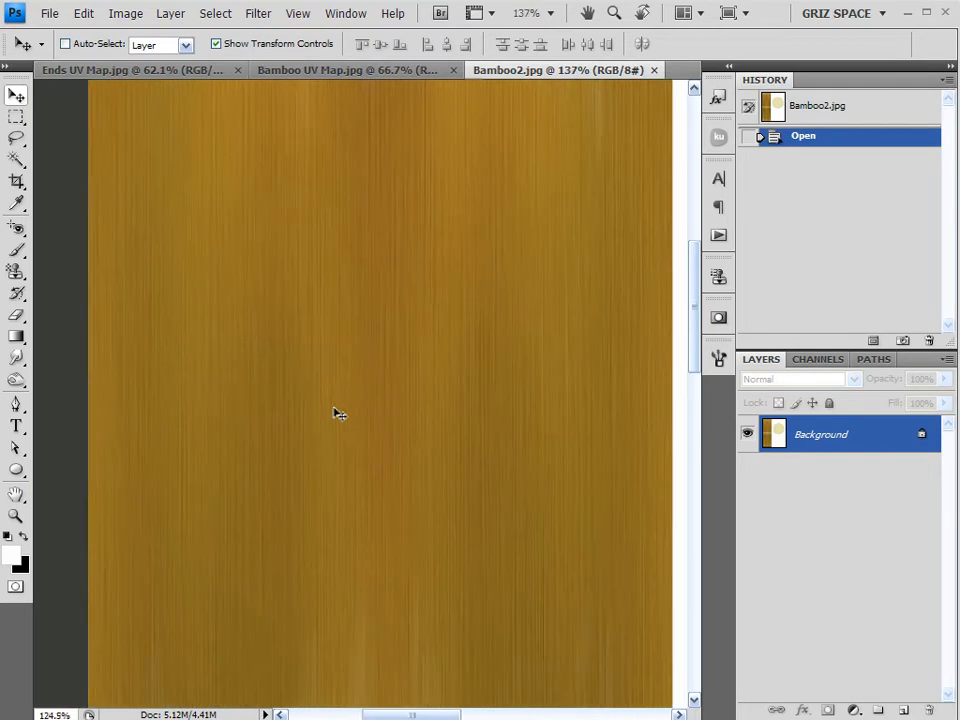
pyautogui.scroll(-3, 336, 418)
pyautogui.moveTo(354, 490); pyautogui.dragTo(343, 176)
pyautogui.scroll(1, 289, 314)
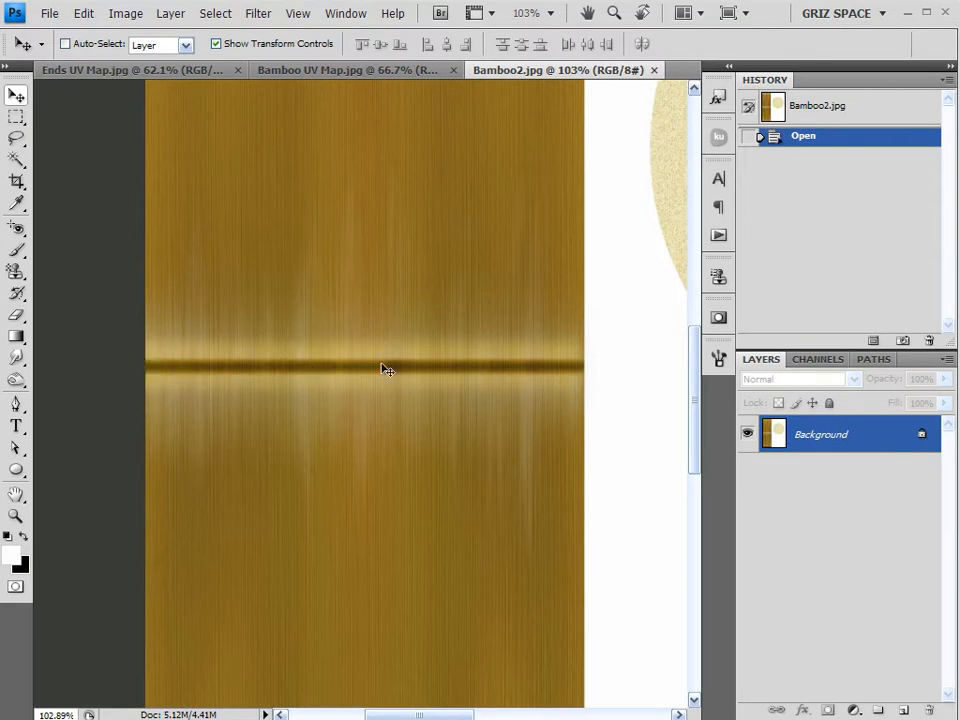
pyautogui.scroll(-3, 421, 339)
pyautogui.moveTo(403, 264); pyautogui.dragTo(407, 448)
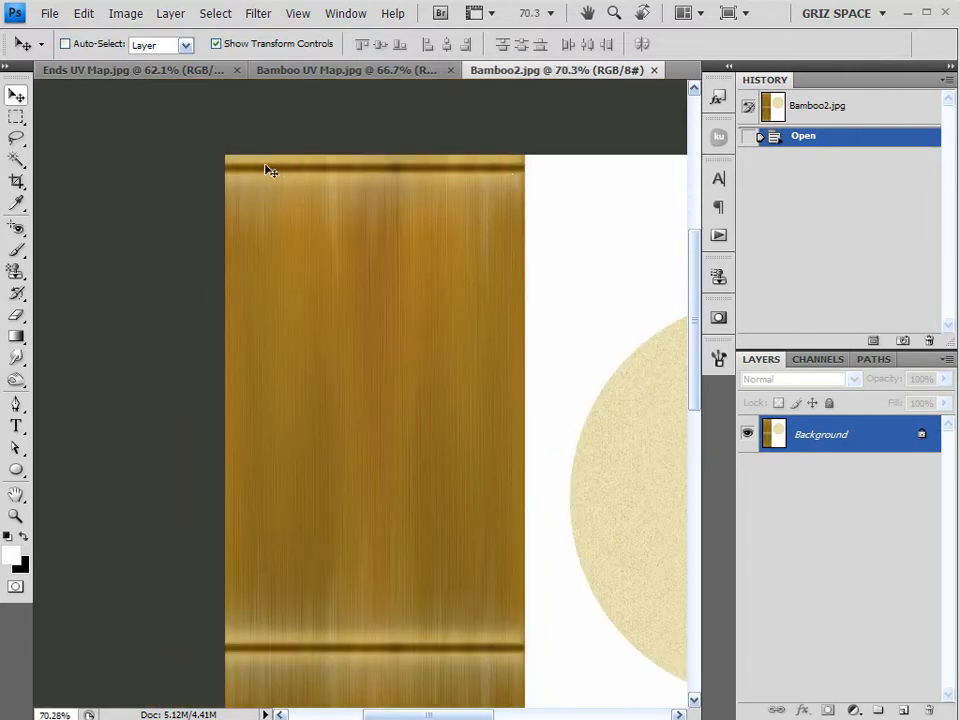
pyautogui.scroll(3, 268, 205)
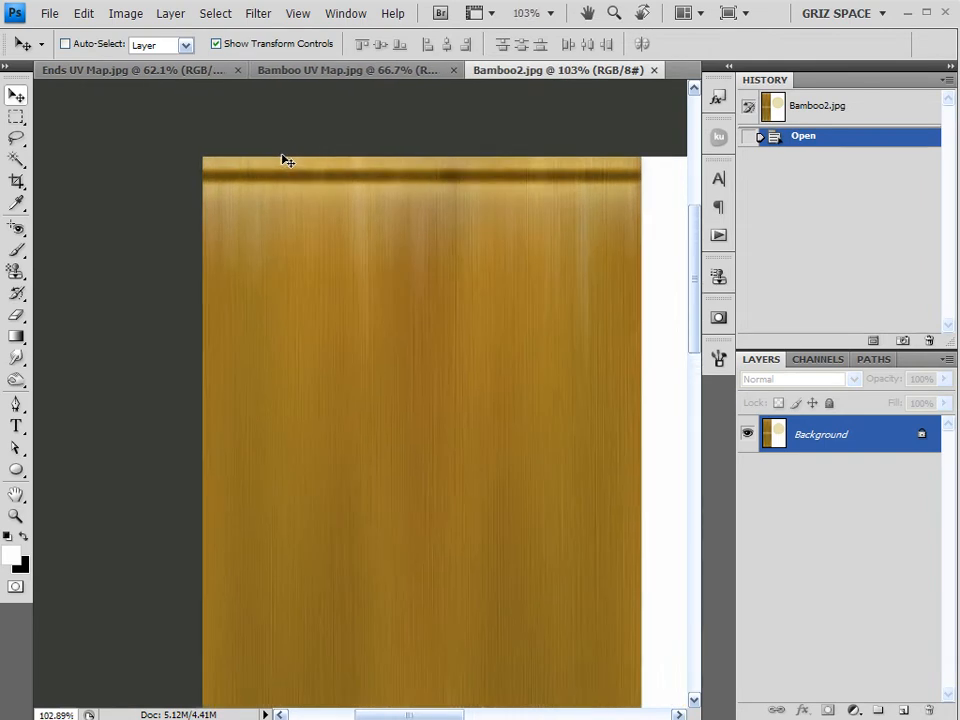
pyautogui.moveTo(484, 270); pyautogui.dragTo(431, 259)
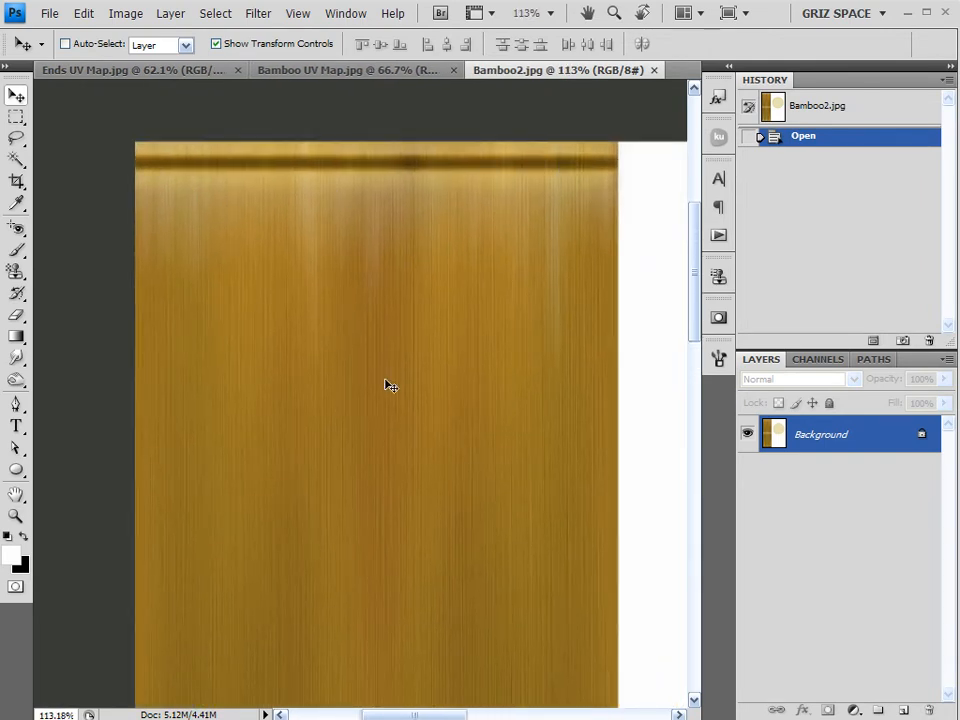
pyautogui.scroll(-2, 390, 386)
pyautogui.moveTo(356, 366); pyautogui.dragTo(234, 230)
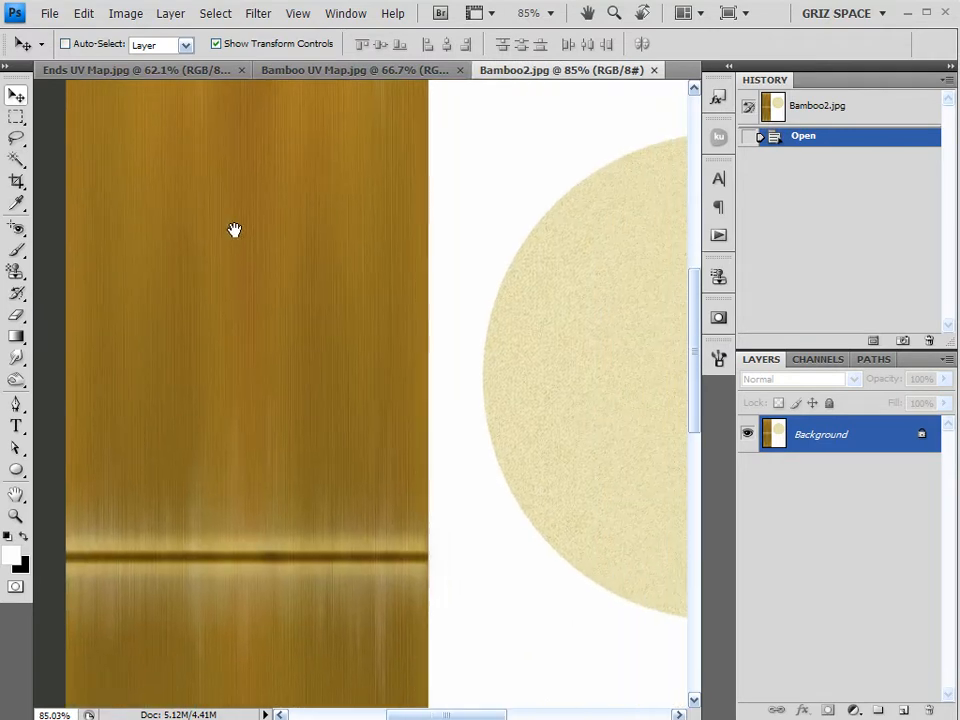
pyautogui.moveTo(463, 364); pyautogui.dragTo(439, 349)
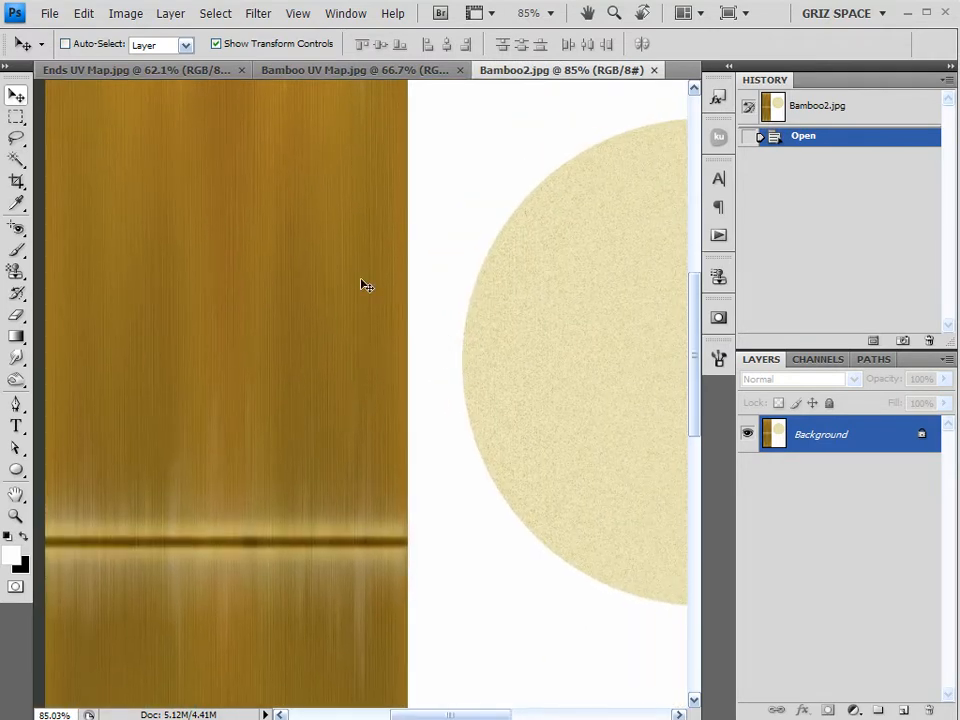
pyautogui.click(654, 70)
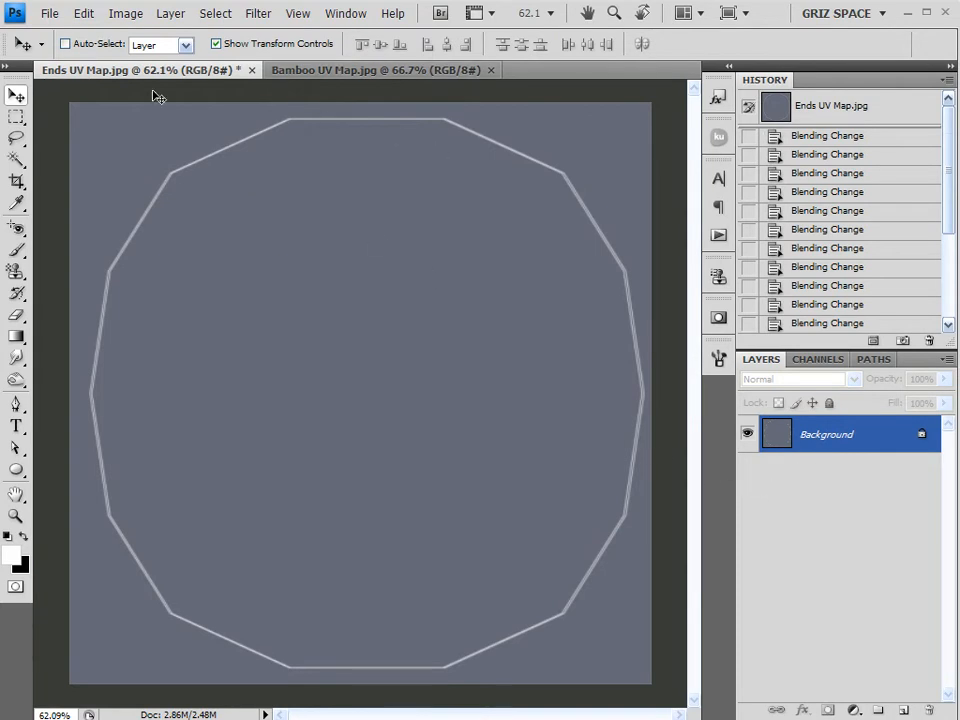
# Add a new layer to Ends UV Map.jpg and fill it with the pale yellow foreground colour #ebeaa7.
pyautogui.click(903, 711)
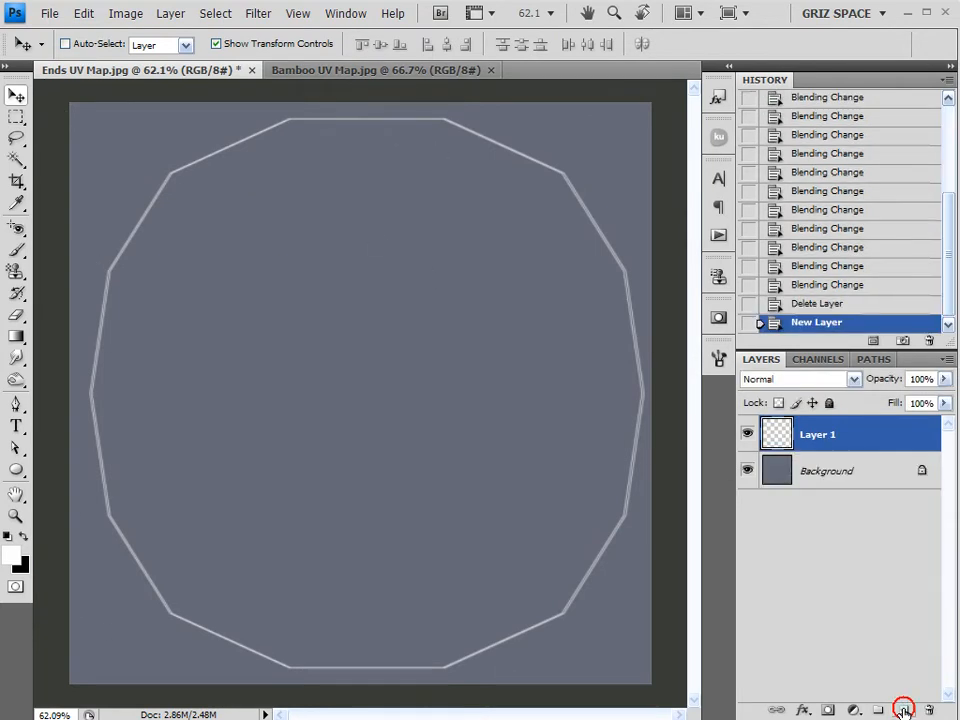
pyautogui.click(11, 556)
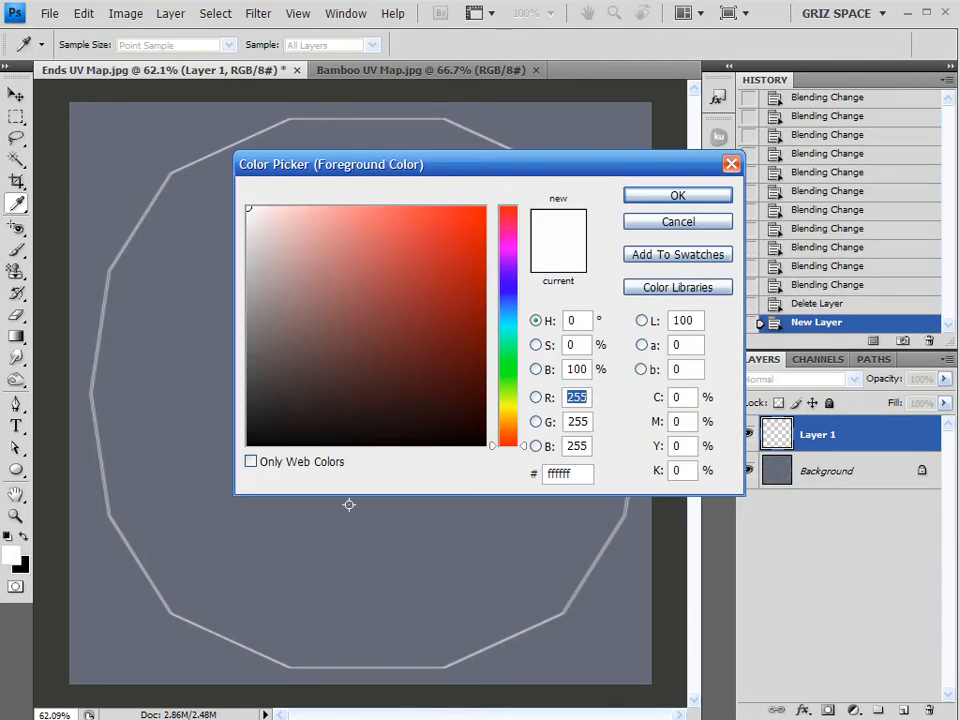
pyautogui.click(514, 400)
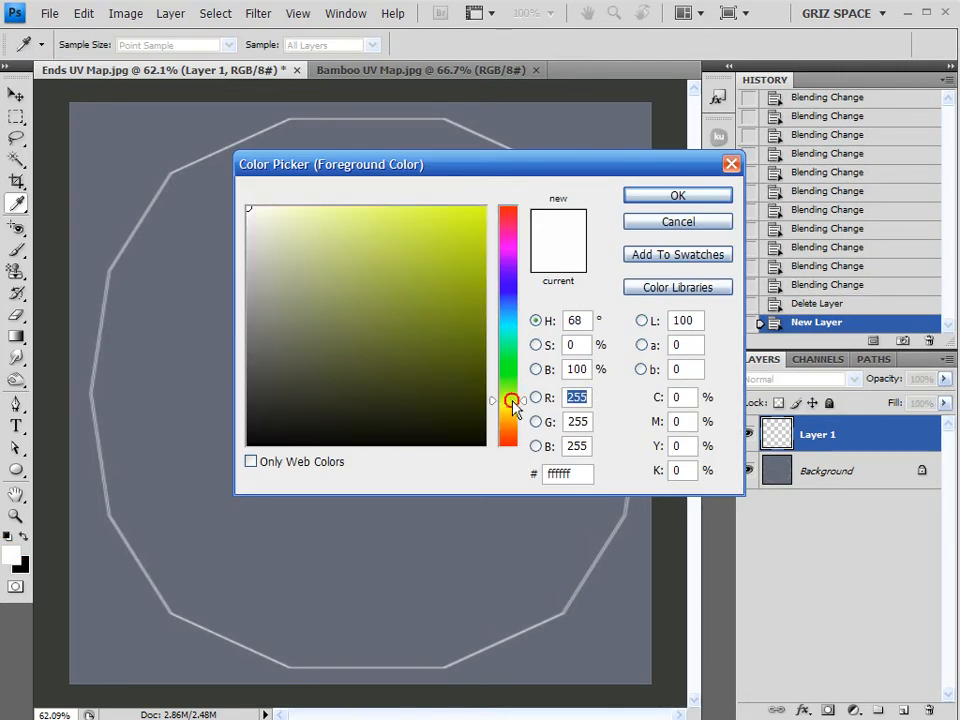
pyautogui.click(324, 221)
pyautogui.moveTo(520, 405); pyautogui.dragTo(516, 406)
pyautogui.moveTo(321, 238); pyautogui.dragTo(317, 223)
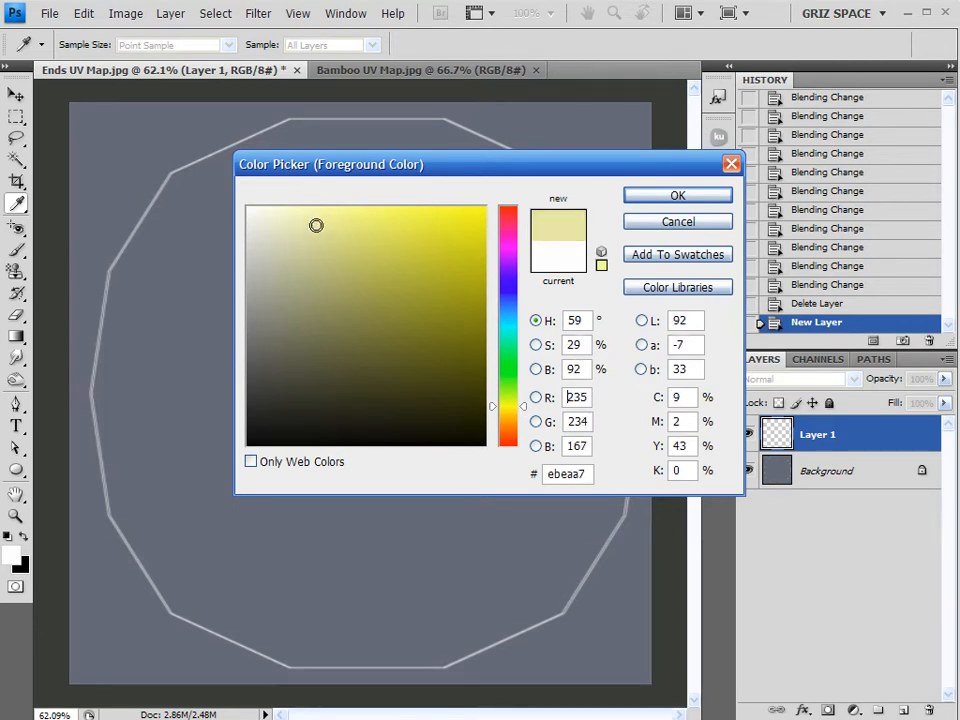
pyautogui.click(660, 197)
pyautogui.press('v')
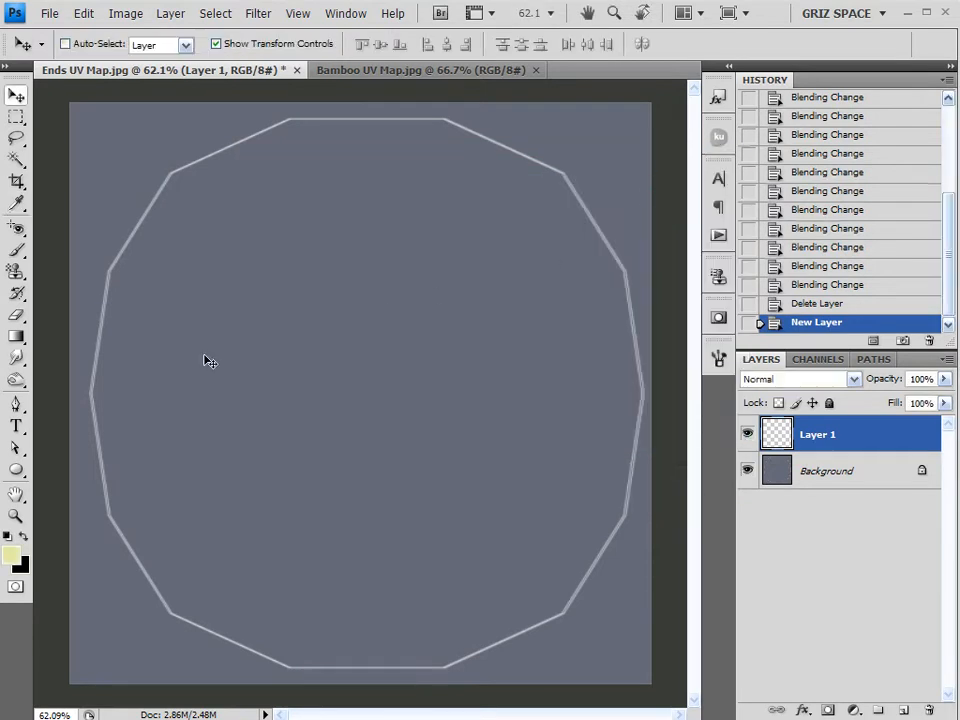
pyautogui.hotkey('alt', 'BackSpace')
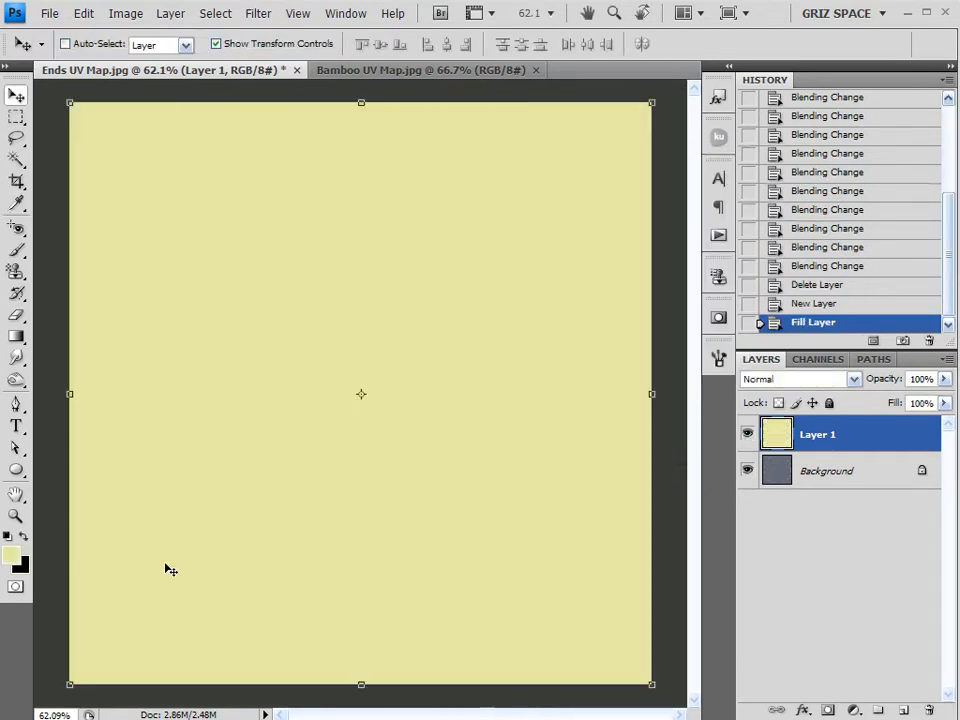
# Add another layer above the yellow one and fill it with white, using the default colours.
pyautogui.click(902, 710)
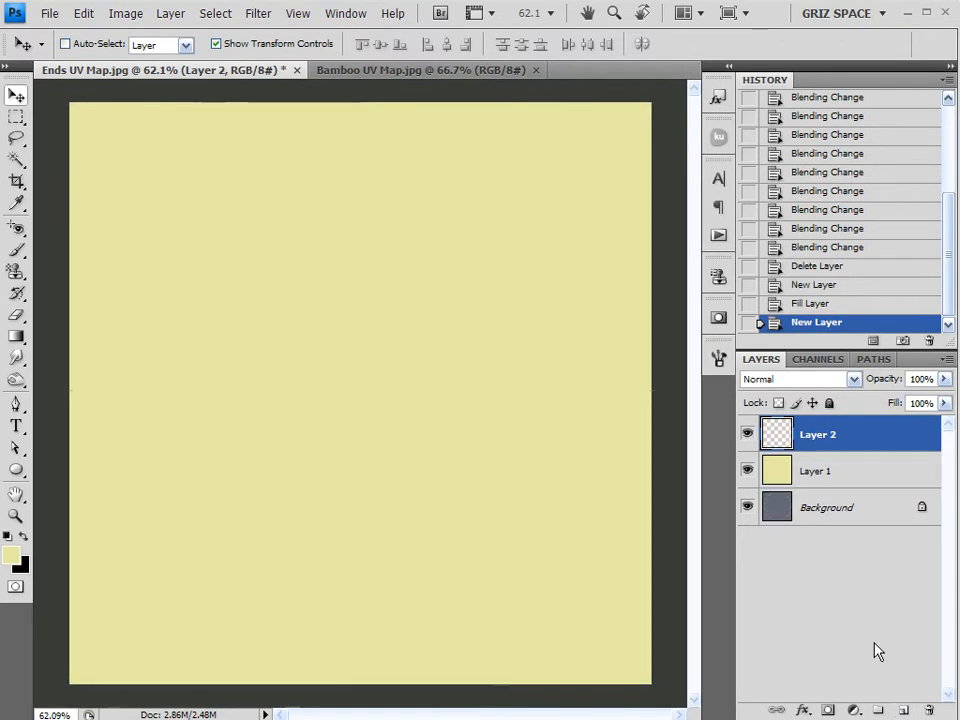
pyautogui.click(12, 537)
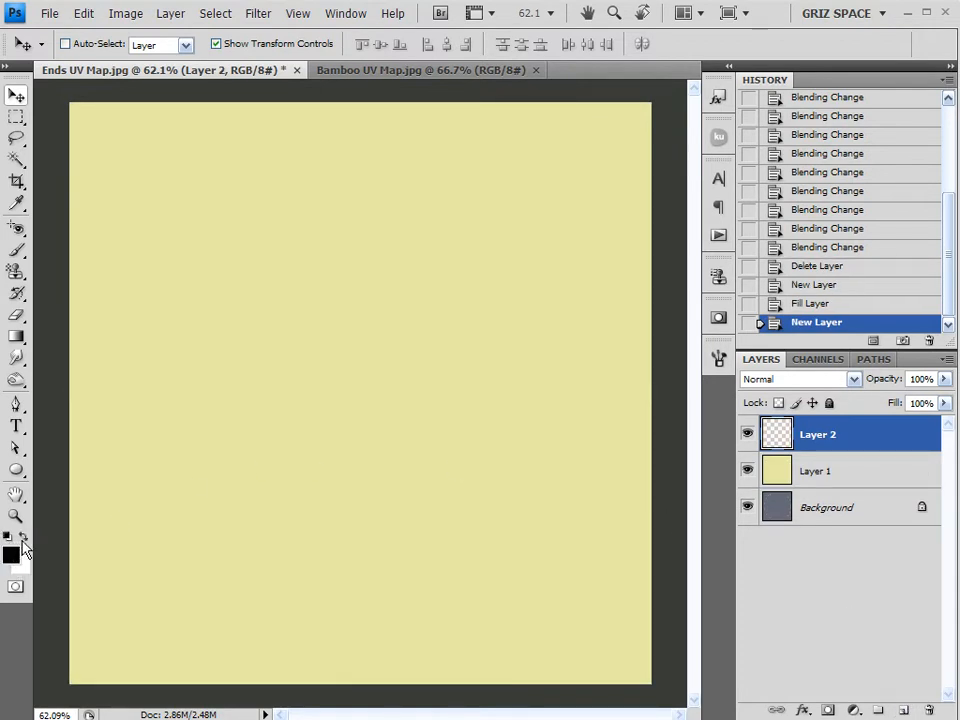
pyautogui.click(24, 538)
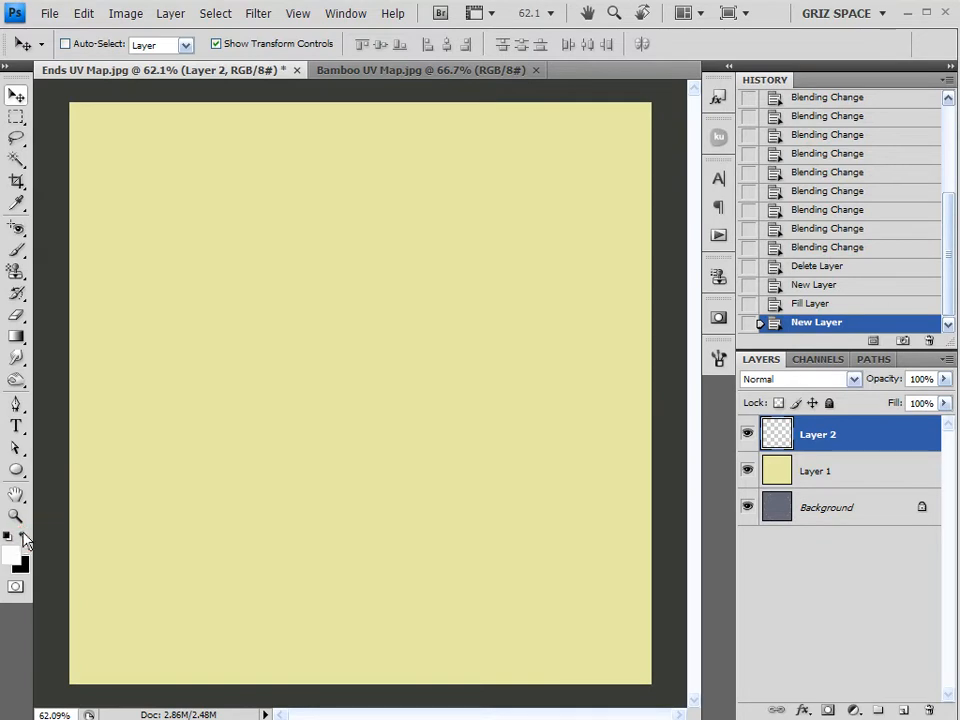
pyautogui.hotkey('alt', 'BackSpace')
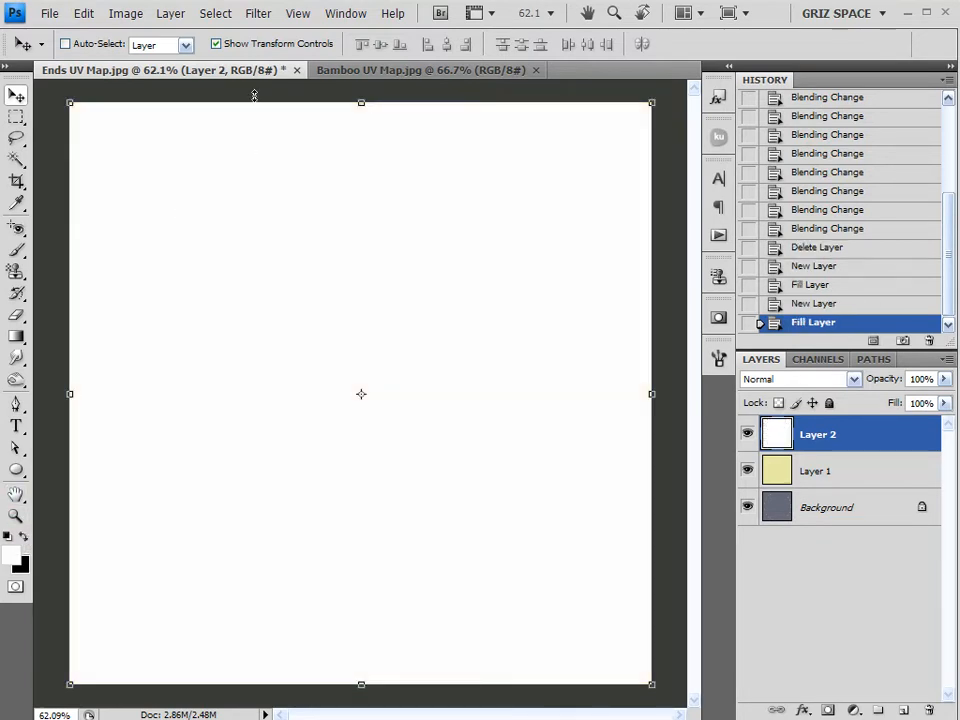
# Apply Add Noise to the white layer at 54.2%, Gaussian and monochromatic, and set its blend mode to Color Burn.
pyautogui.click(260, 15)
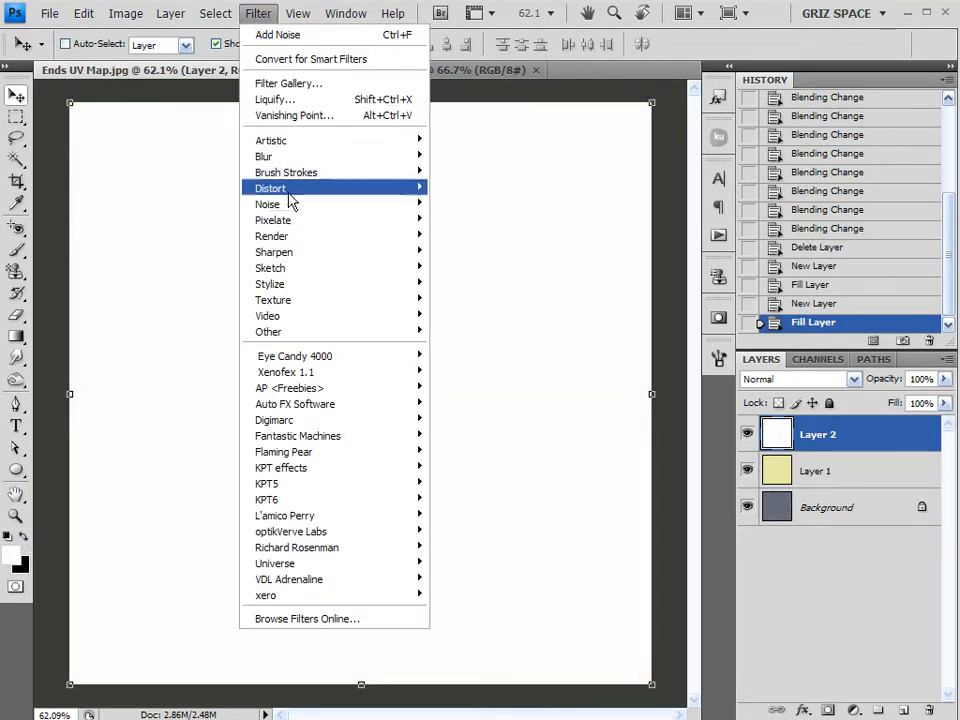
pyautogui.moveTo(320, 206)
pyautogui.click(510, 206)
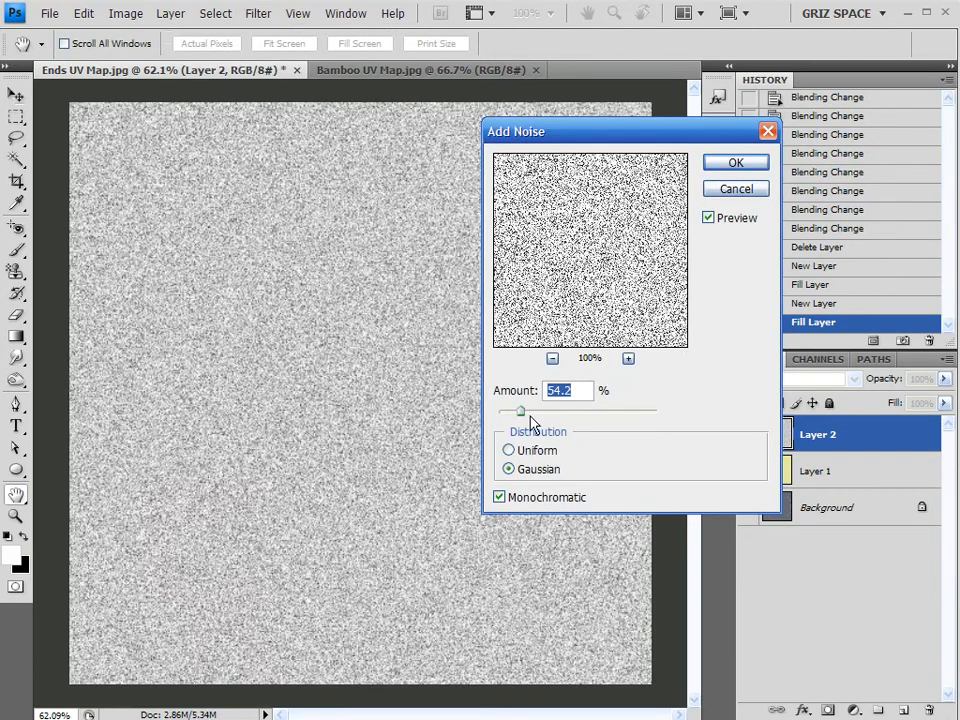
pyautogui.moveTo(520, 131); pyautogui.dragTo(360, 188)
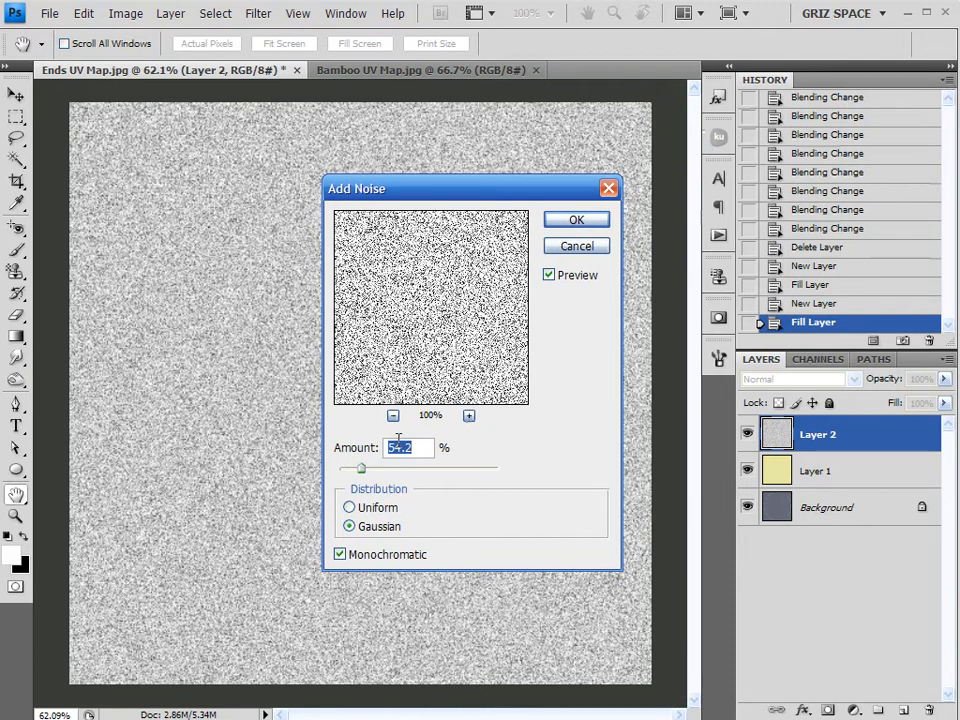
pyautogui.click(584, 222)
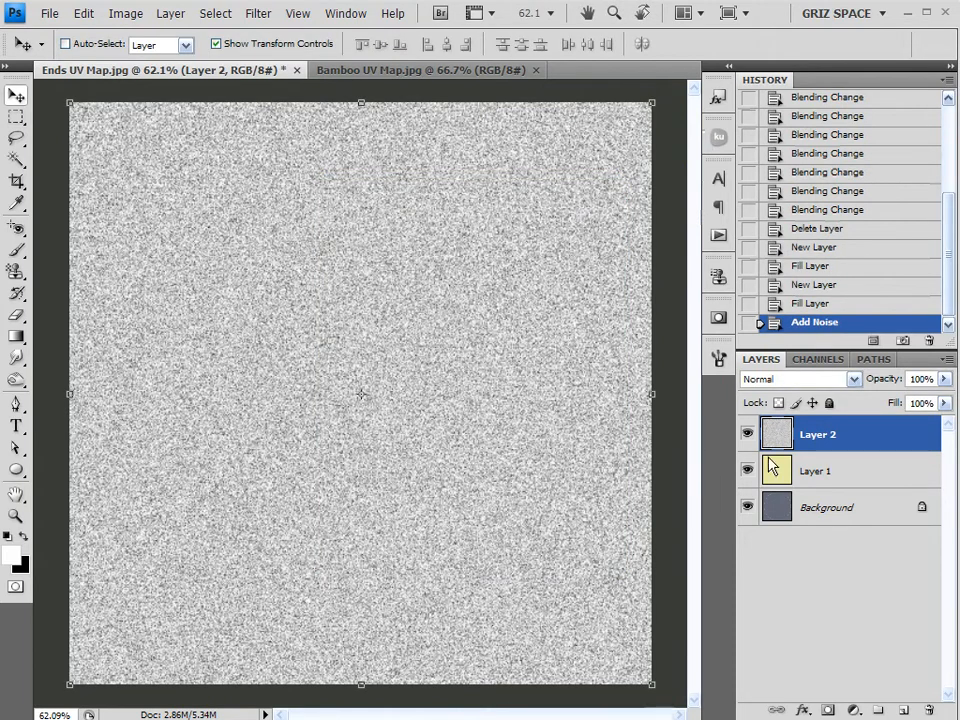
pyautogui.click(750, 379)
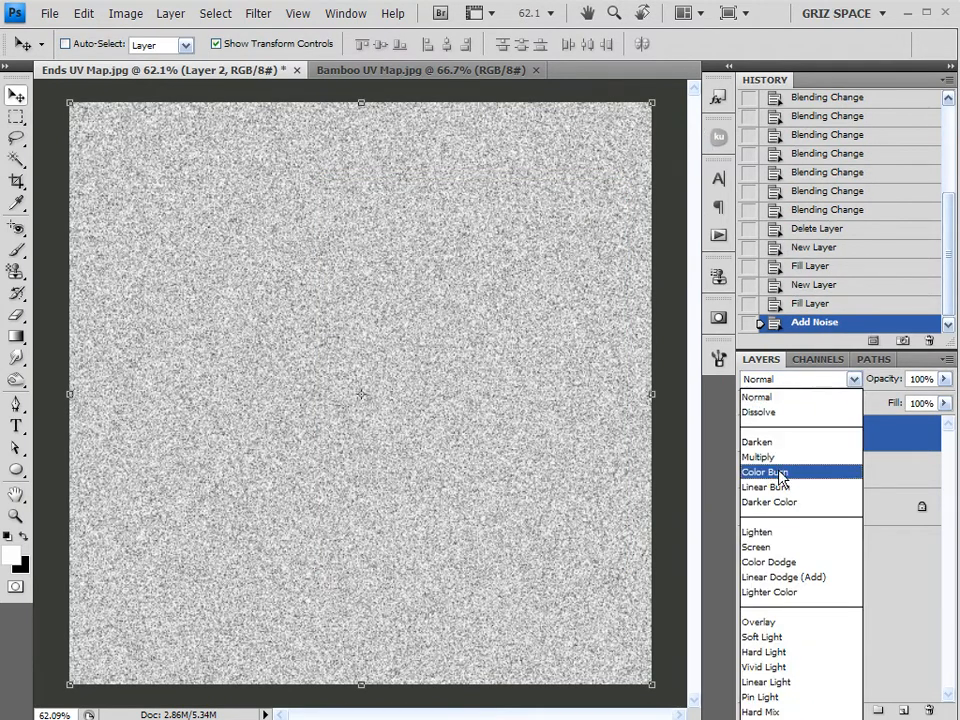
pyautogui.click(780, 472)
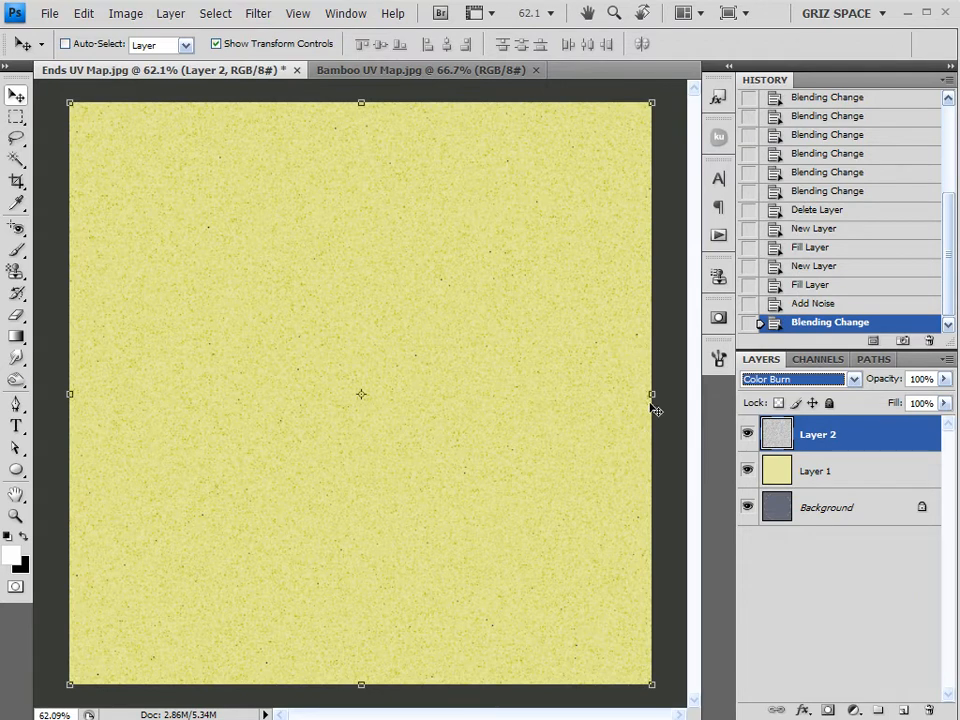
# Save the speckled end texture to the Desktop as the JPEG Ends UV Map.jpg and close the layered document.
pyautogui.click(47, 13)
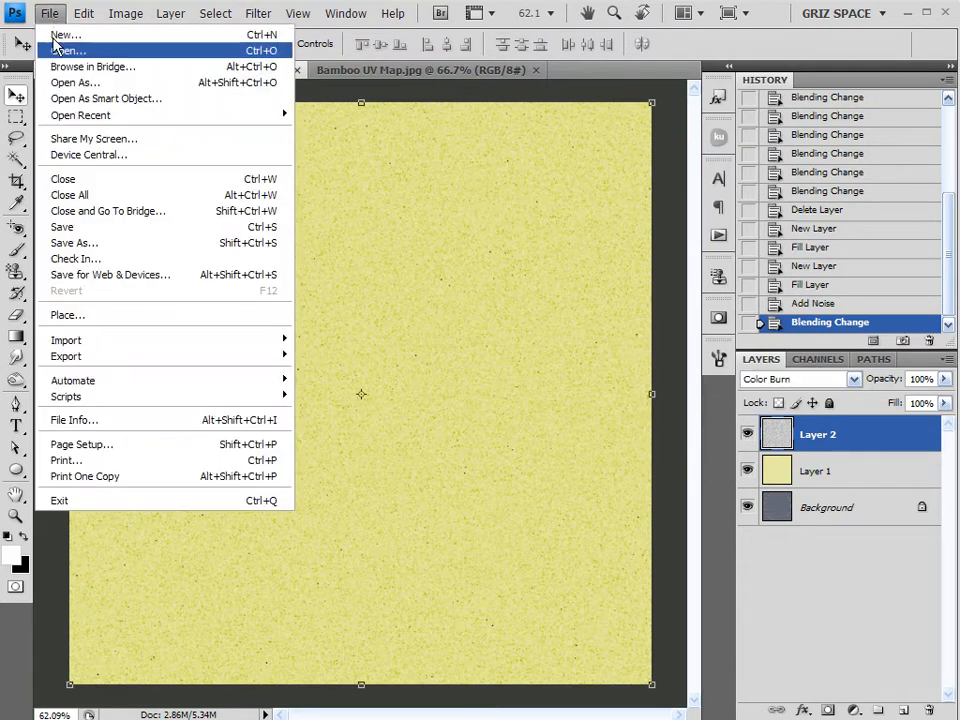
pyautogui.click(98, 243)
pyautogui.click(572, 412)
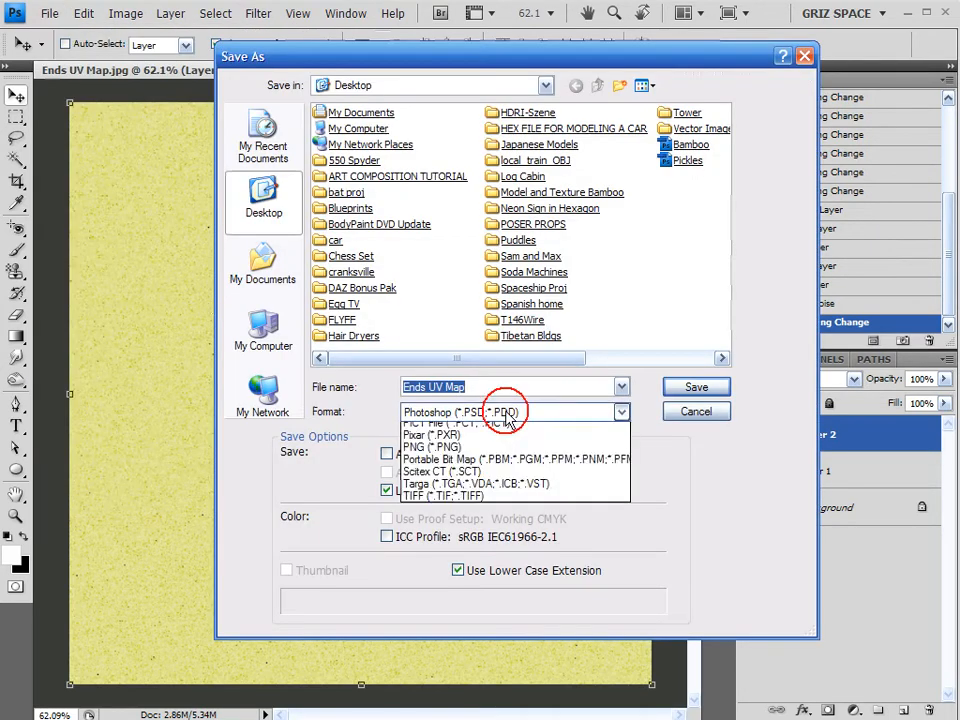
pyautogui.click(462, 563)
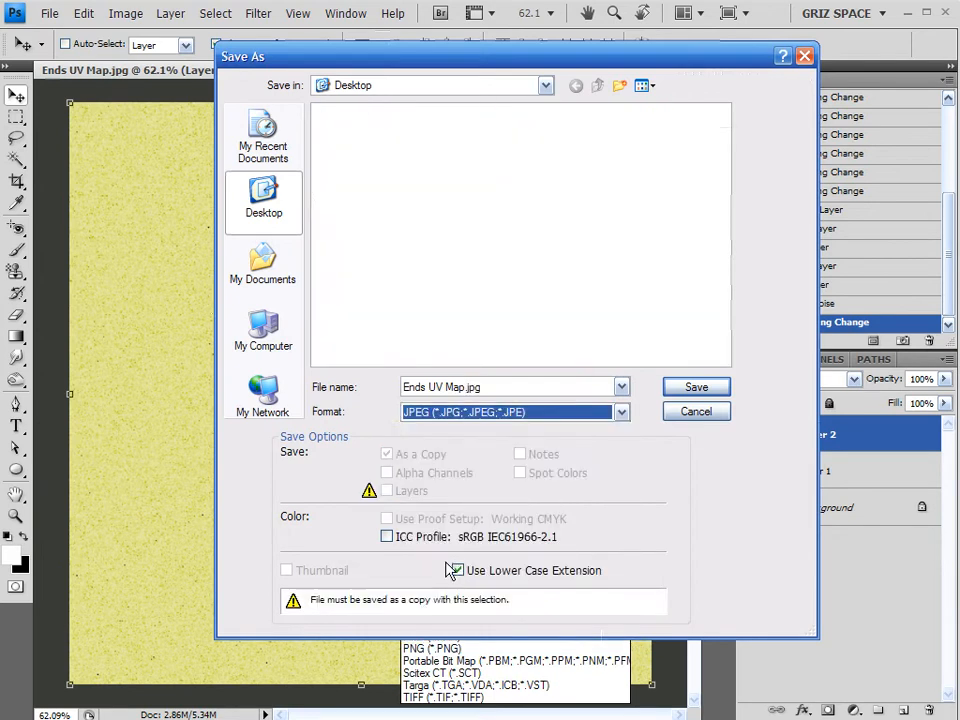
pyautogui.click(692, 387)
pyautogui.click(442, 293)
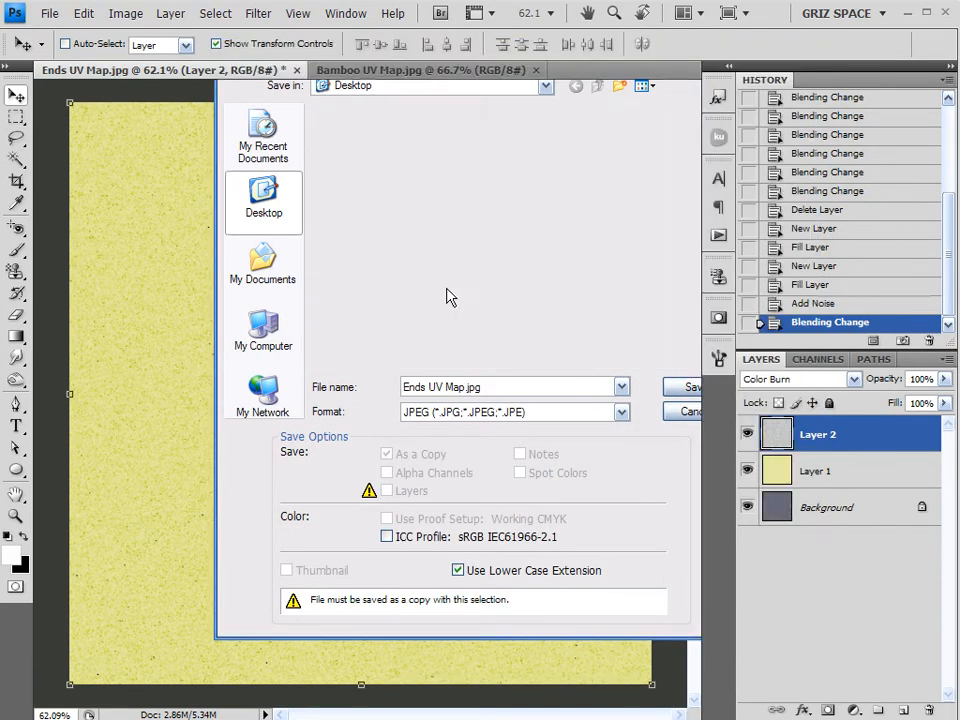
pyautogui.click(514, 67)
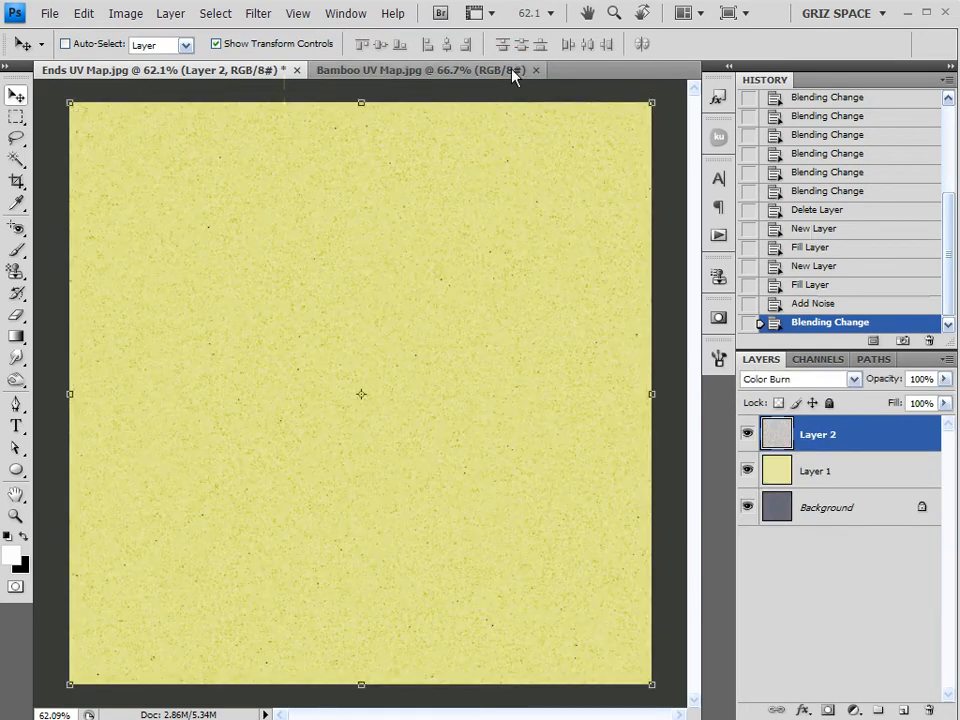
pyautogui.click(296, 70)
pyautogui.click(495, 296)
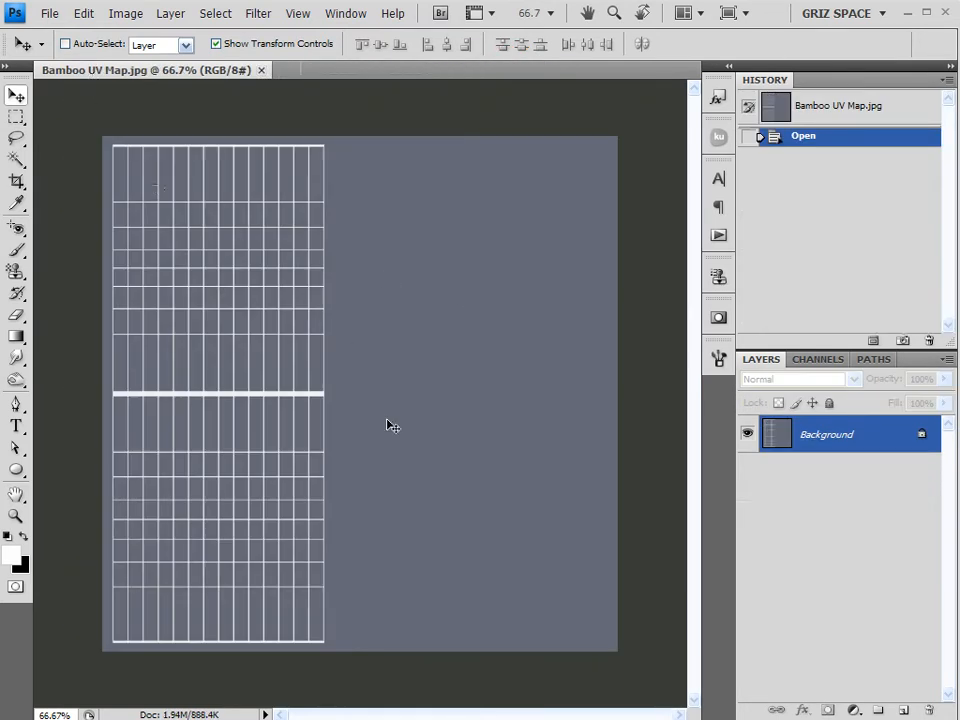
# Resize the Bamboo UV Map image to 3000 by 3000 pixels at a resolution of 300 pixels/inch.
pyautogui.click(115, 16)
pyautogui.click(133, 141)
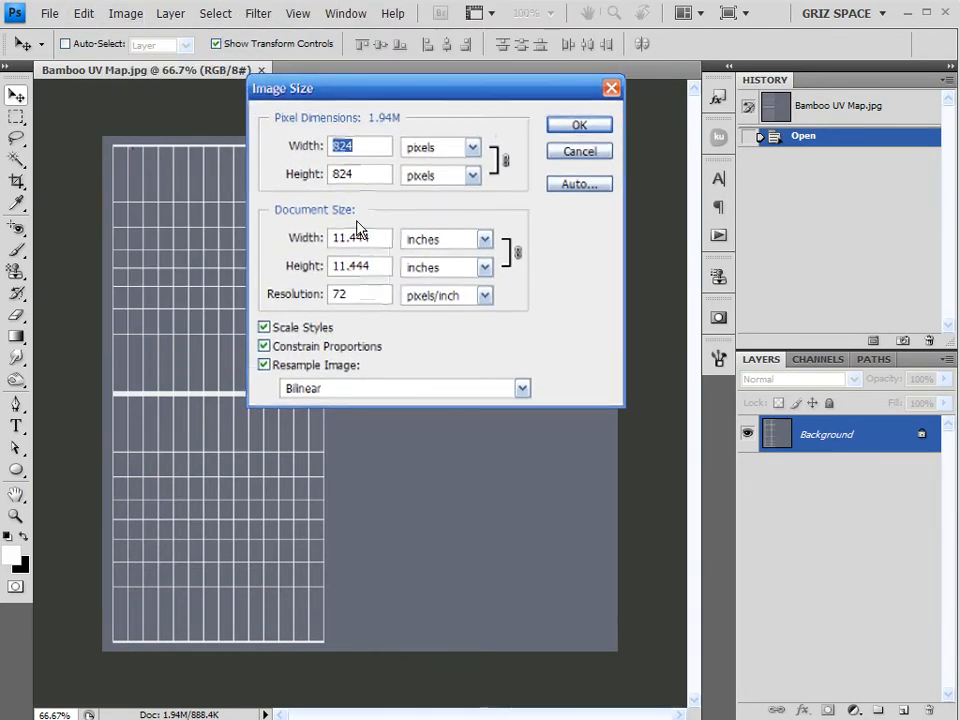
pyautogui.click(360, 291)
pyautogui.moveTo(360, 291); pyautogui.dragTo(253, 280)
pyautogui.write('300')
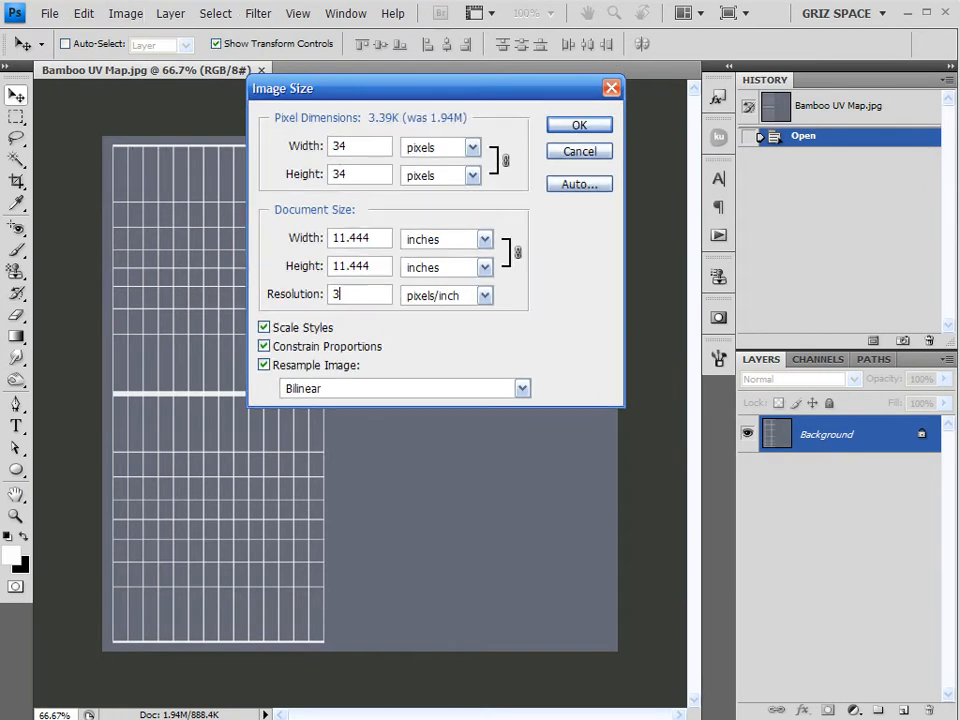
pyautogui.moveTo(365, 146); pyautogui.dragTo(240, 150)
pyautogui.write('3000')
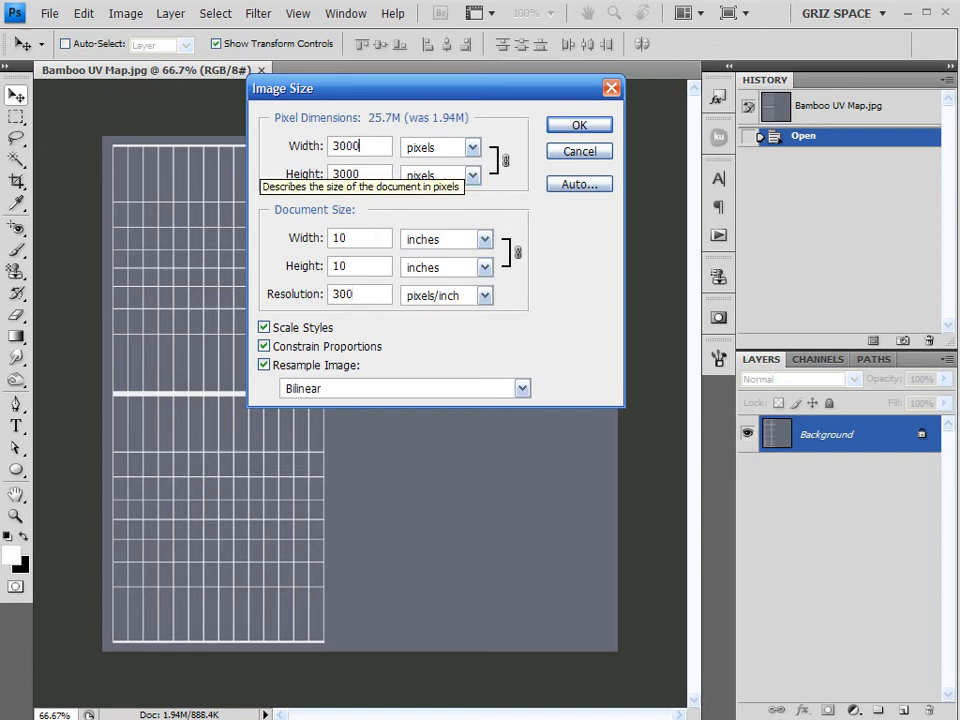
pyautogui.click(551, 129)
pyautogui.scroll(-2, 304, 285)
pyautogui.scroll(2, 207, 374)
pyautogui.scroll(-3, 217, 384)
pyautogui.scroll(-2, 237, 359)
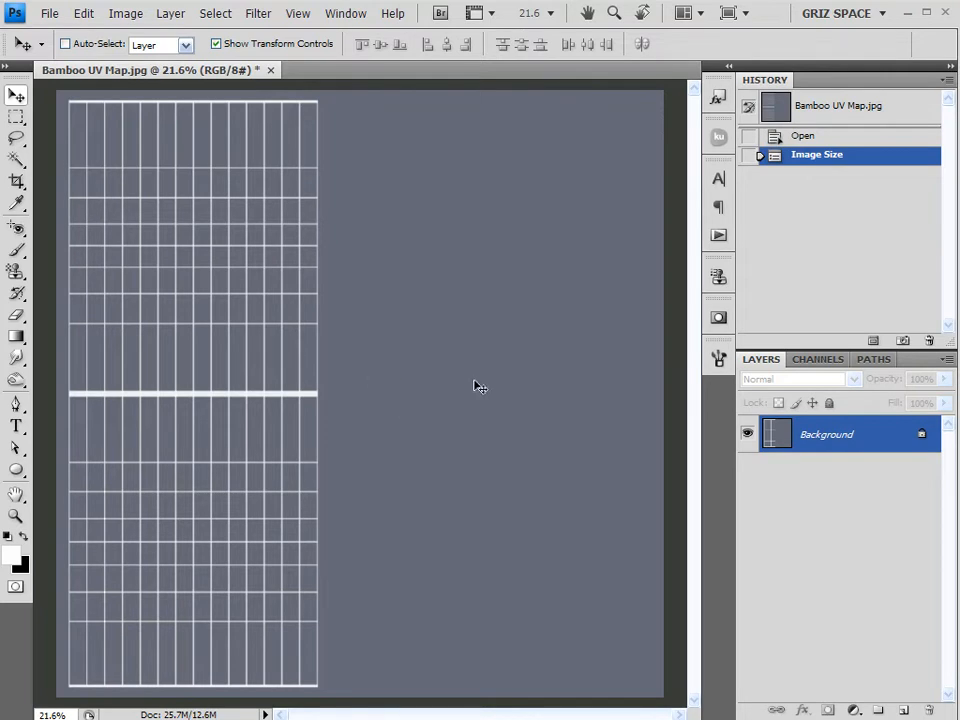
# Add a new layer and make a full-height rectangular selection covering the UV grid and some space beyond its right edge.
pyautogui.click(903, 710)
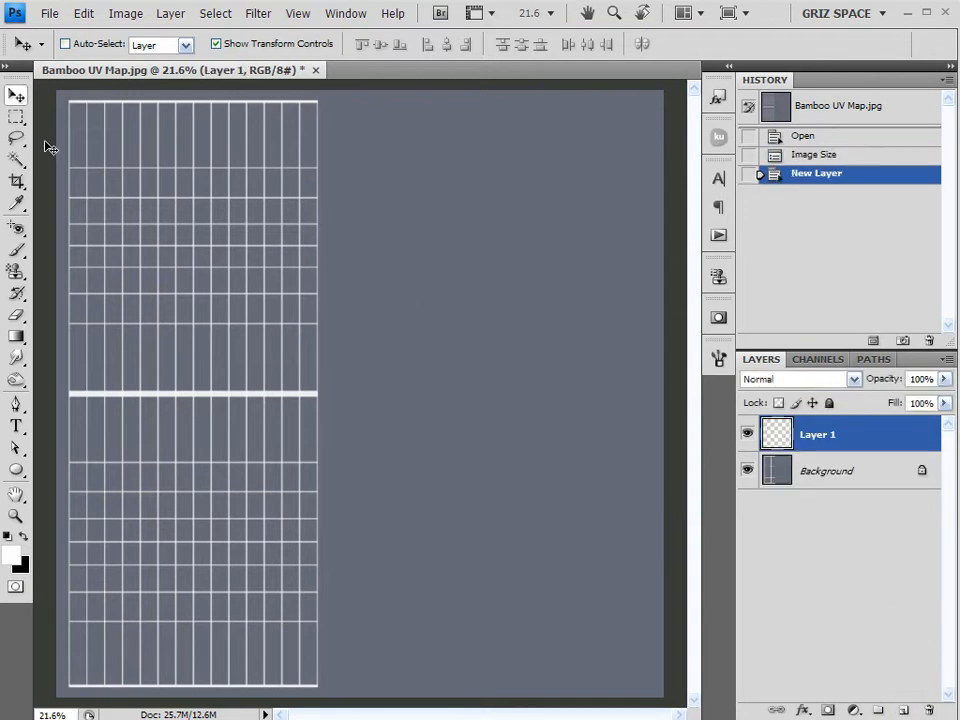
pyautogui.click(19, 121)
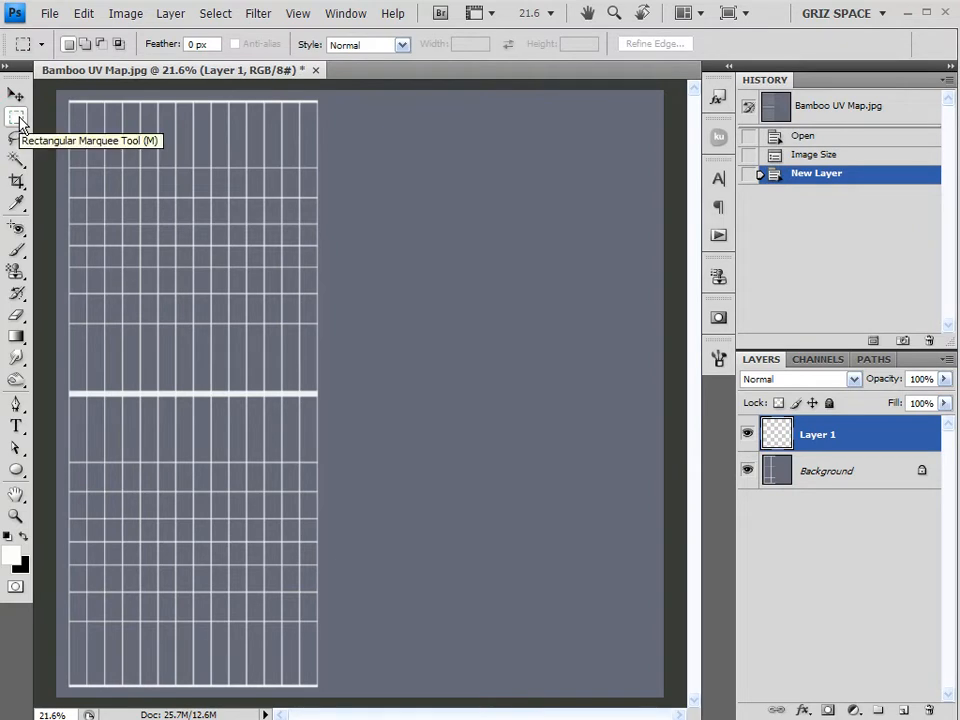
pyautogui.moveTo(245, 467); pyautogui.dragTo(403, 668)
pyautogui.moveTo(508, 703); pyautogui.dragTo(521, 700)
pyautogui.moveTo(453, 688)
pyautogui.mouseDown()
pyautogui.moveTo(491, 705)
pyautogui.moveTo(443, 712)
pyautogui.mouseUp()
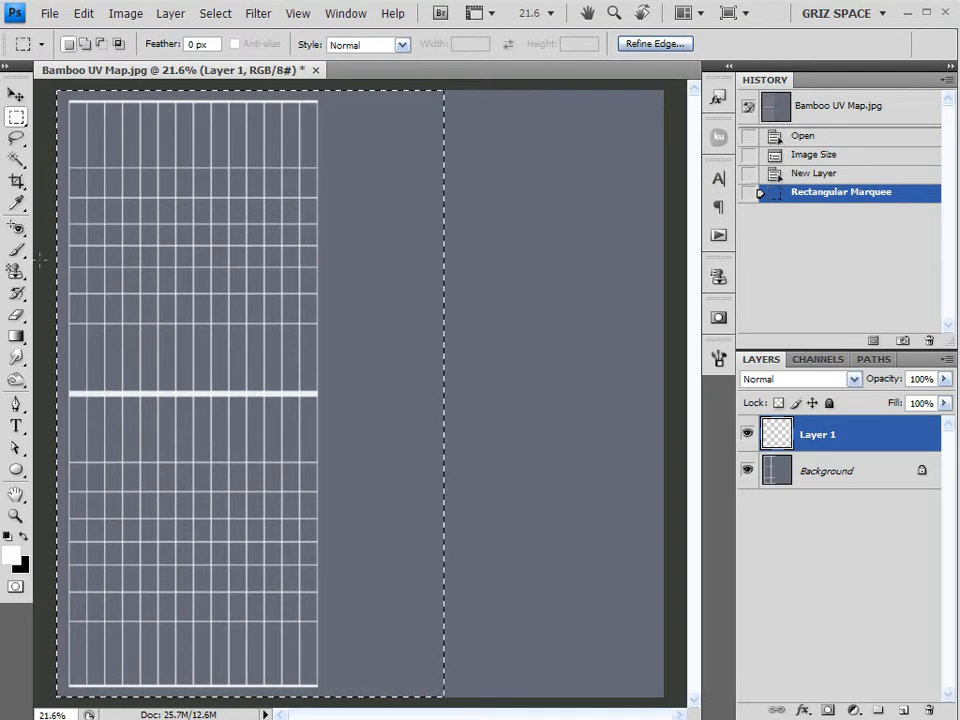
# Set up the 24 px speckled brush with Shape Dynamics at 70% size jitter, plus Scattering and Color Dynamics.
pyautogui.click(17, 251)
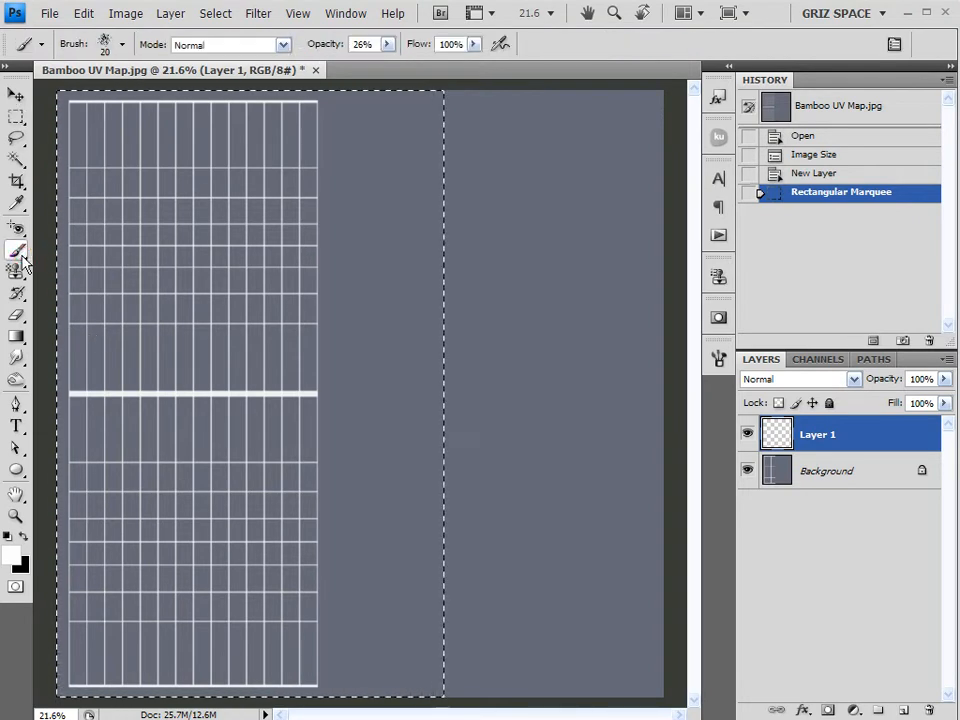
pyautogui.click(719, 359)
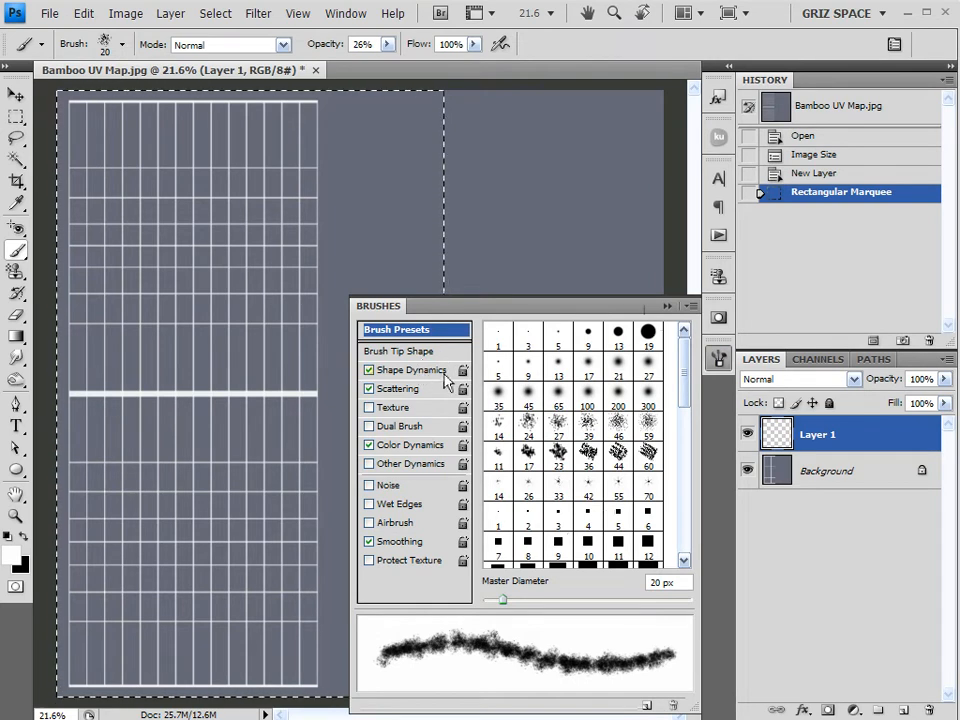
pyautogui.click(527, 424)
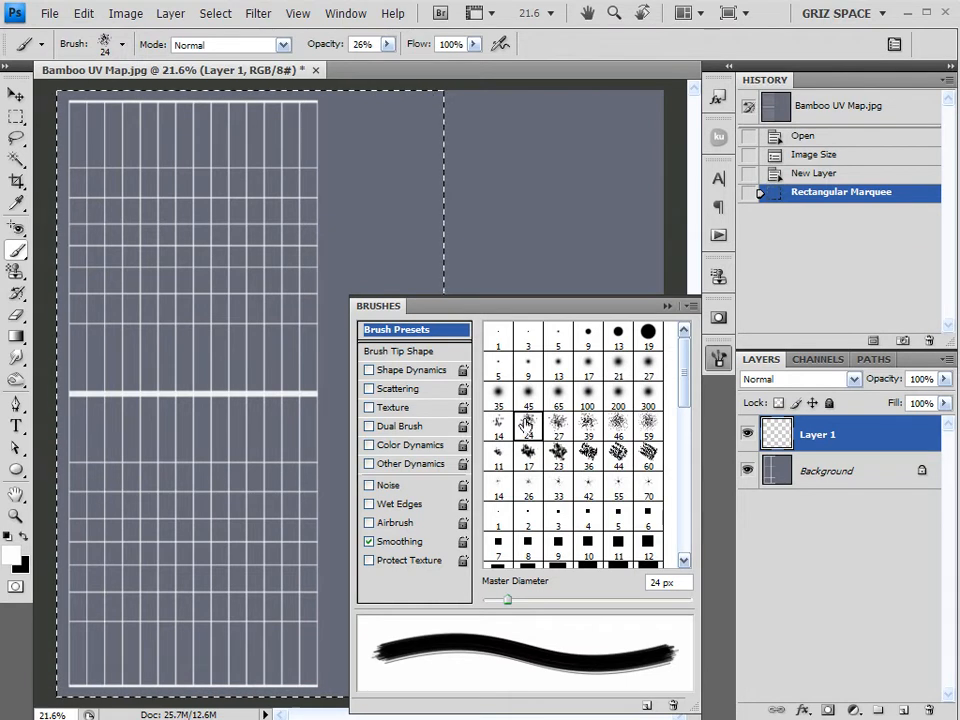
pyautogui.click(400, 372)
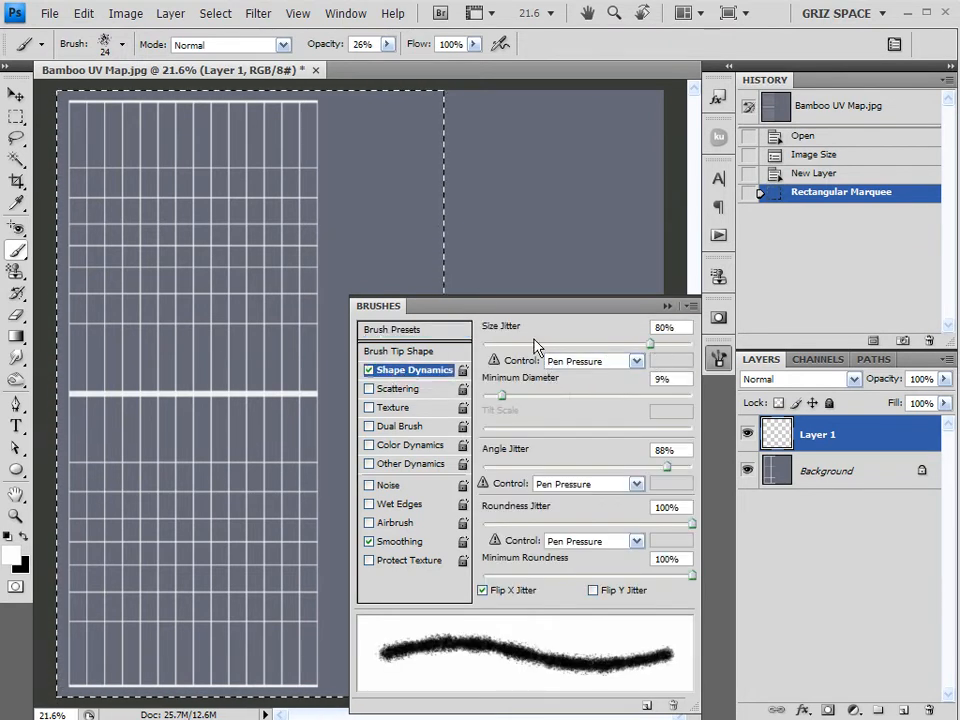
pyautogui.moveTo(650, 344); pyautogui.dragTo(630, 355)
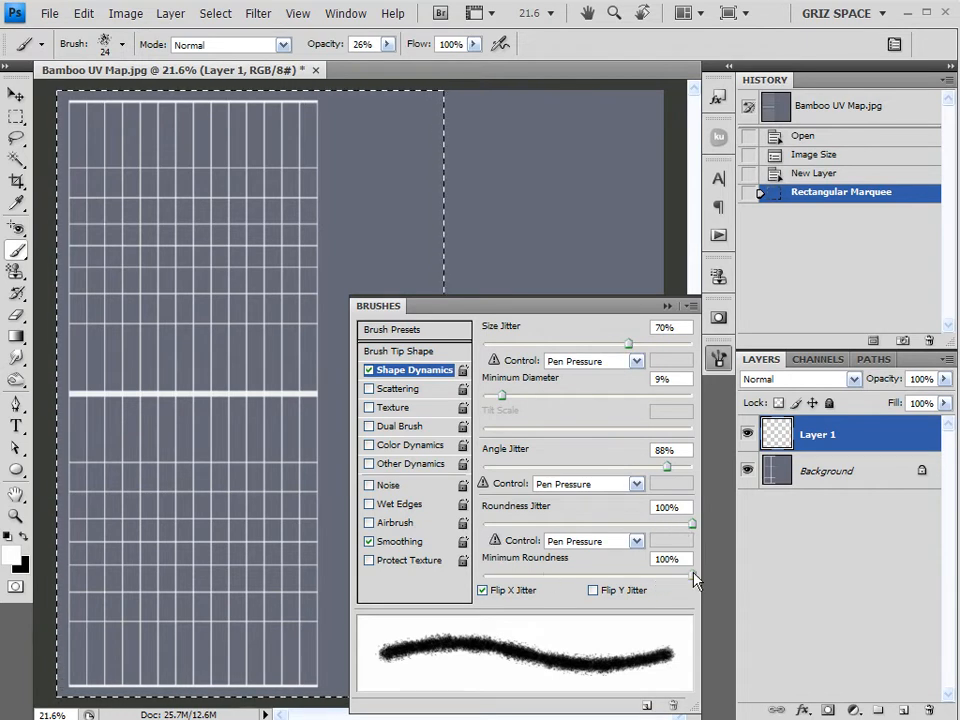
pyautogui.click(398, 390)
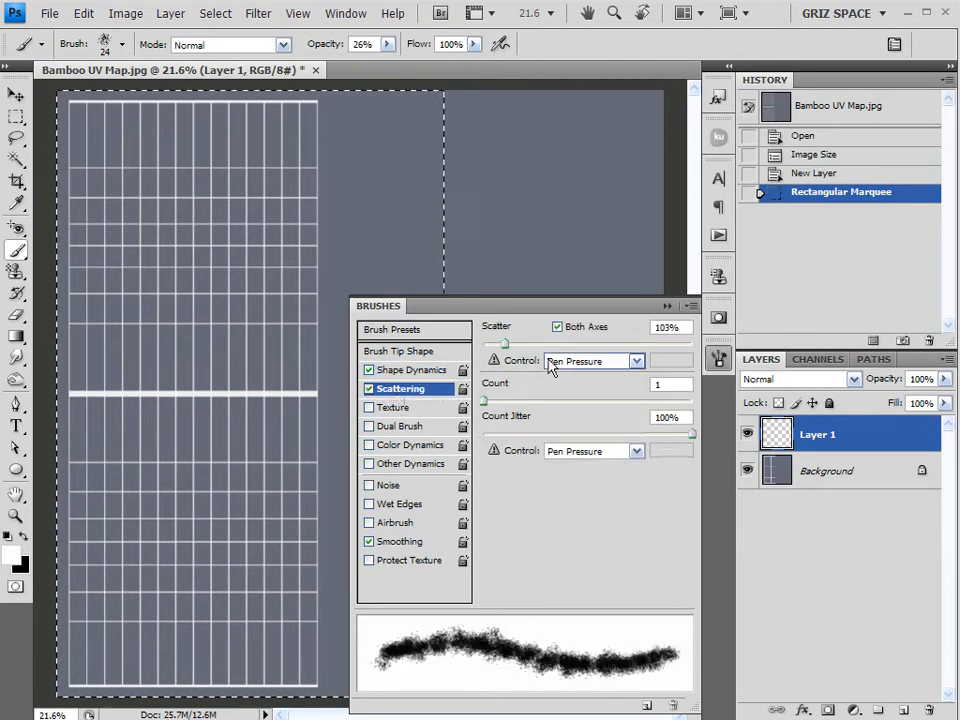
pyautogui.click(392, 446)
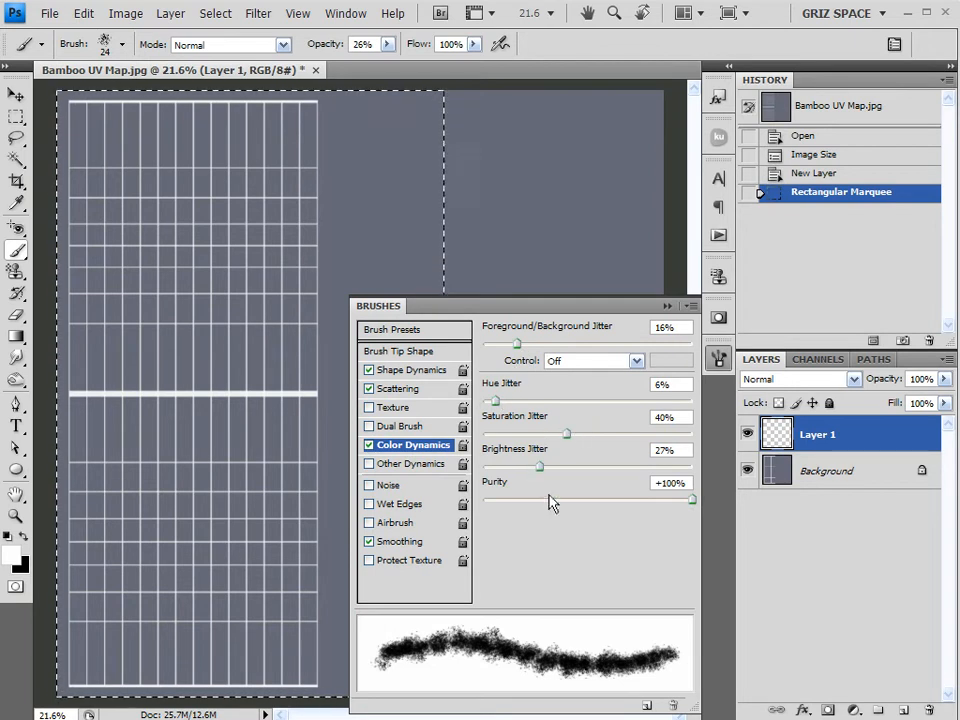
pyautogui.click(805, 520)
pyautogui.click(718, 357)
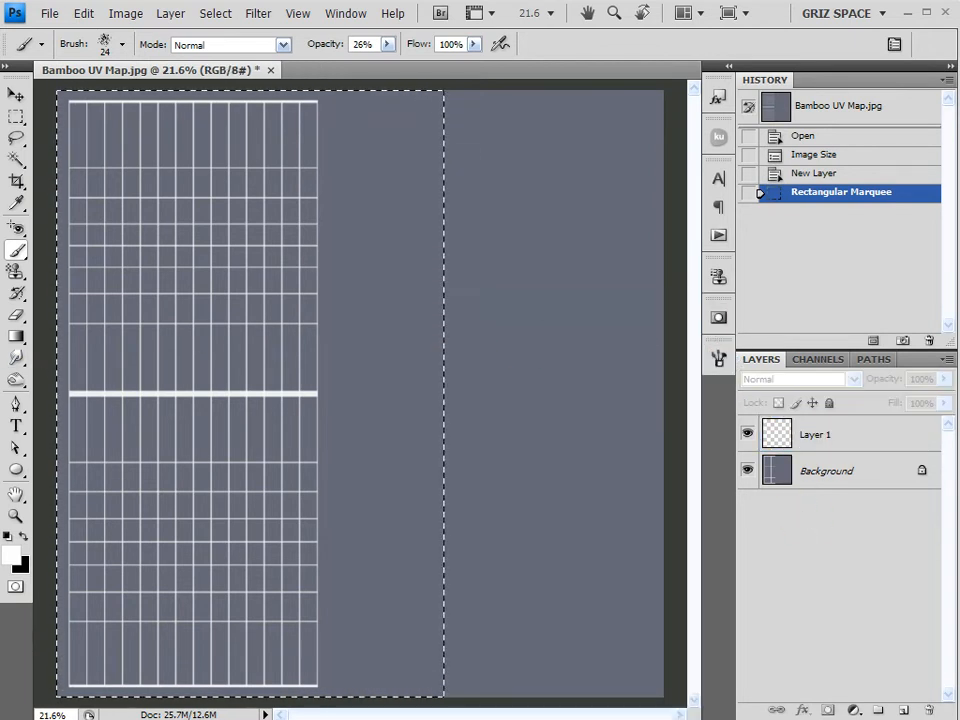
# Set the foreground color to the muted green #5e8756 and return to the Brush tool.
pyautogui.click(12, 553)
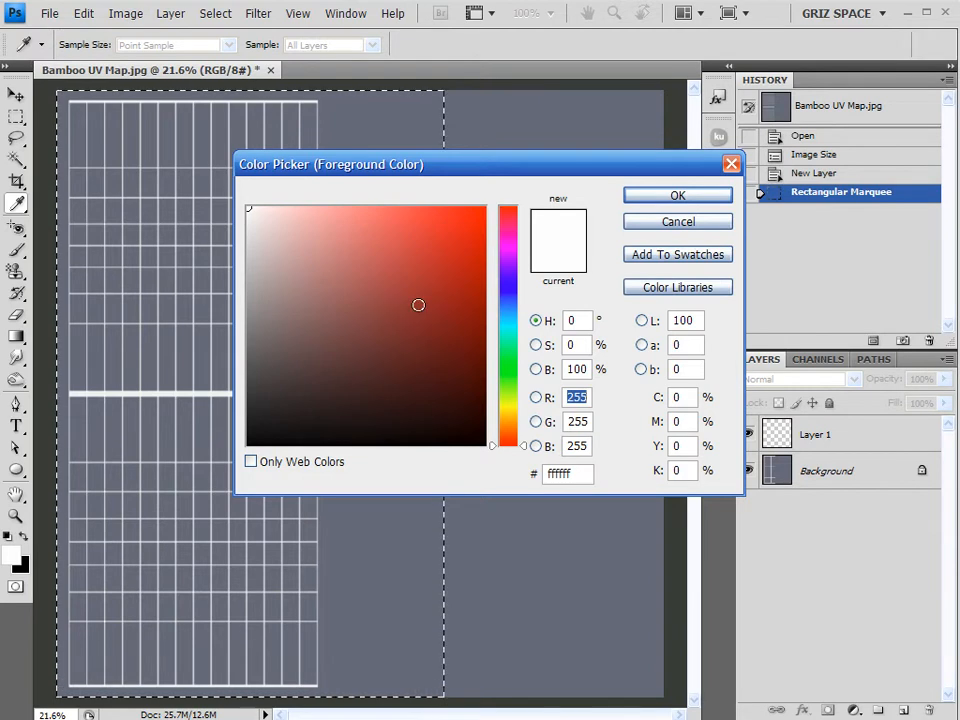
pyautogui.moveTo(507, 395); pyautogui.dragTo(507, 372)
pyautogui.moveTo(386, 351)
pyautogui.mouseDown()
pyautogui.moveTo(332, 324)
pyautogui.moveTo(319, 304)
pyautogui.moveTo(327, 322)
pyautogui.moveTo(319, 321)
pyautogui.moveTo(316, 313)
pyautogui.moveTo(335, 319)
pyautogui.mouseUp()
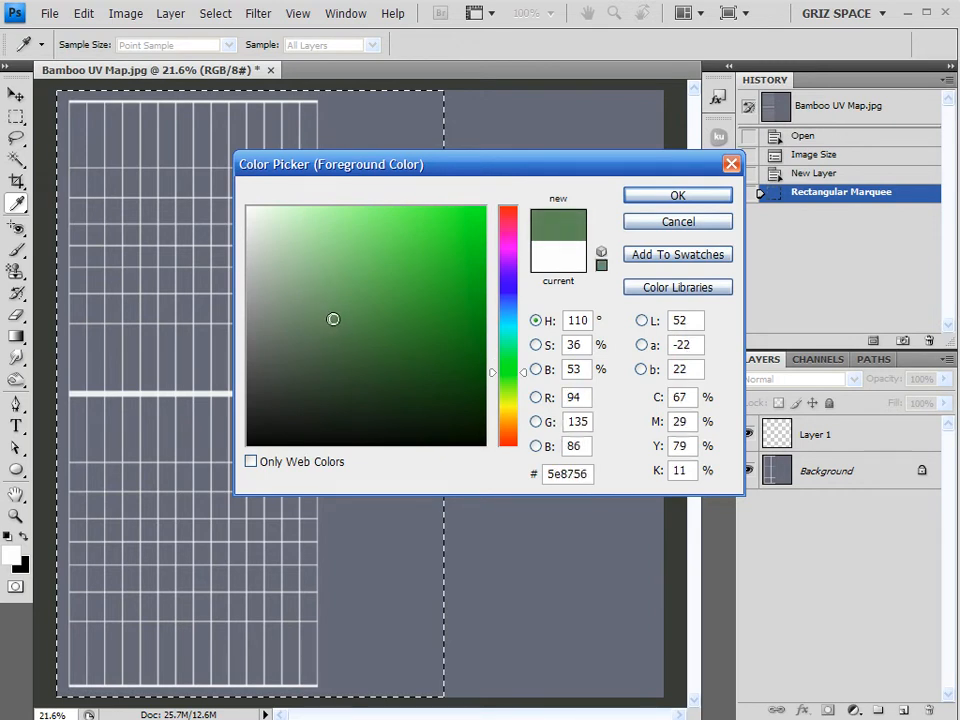
pyautogui.click(656, 197)
pyautogui.press('b')
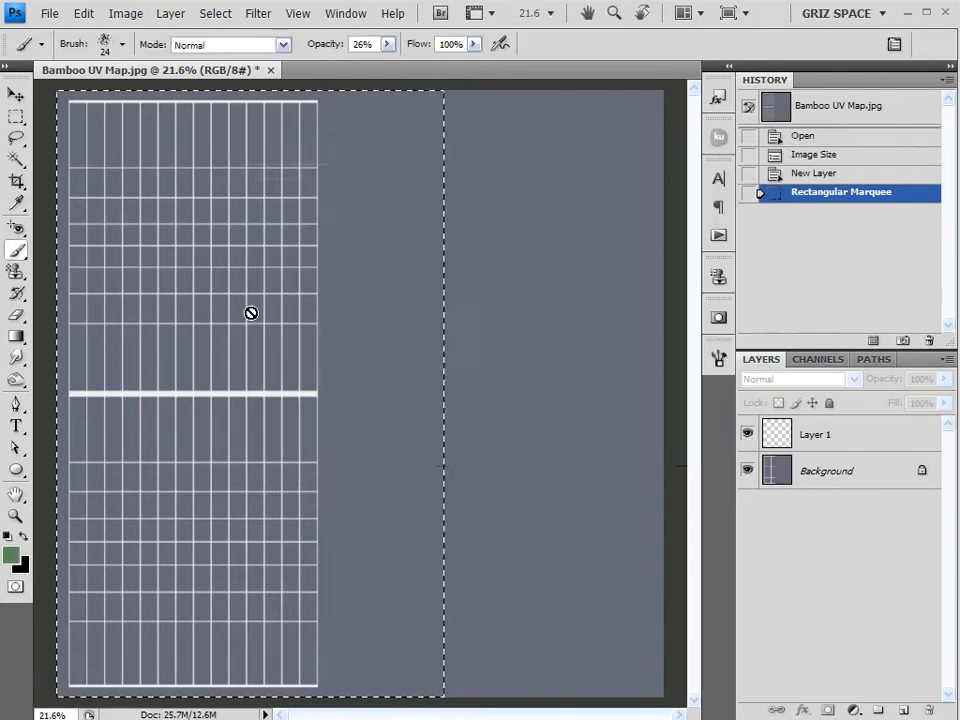
# Swap the green into the background color and set the foreground color to dark olive #5d6443.
pyautogui.click(22, 537)
pyautogui.click(11, 552)
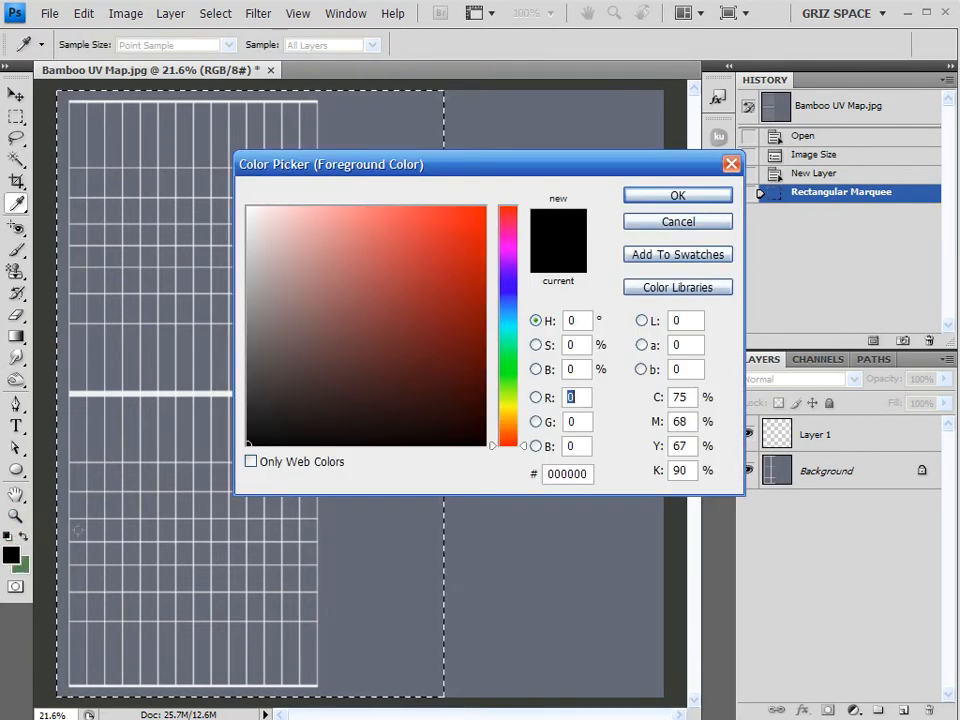
pyautogui.moveTo(511, 418); pyautogui.dragTo(523, 397)
pyautogui.click(337, 326)
pyautogui.moveTo(396, 345)
pyautogui.mouseDown()
pyautogui.moveTo(304, 300)
pyautogui.moveTo(340, 268)
pyautogui.moveTo(356, 319)
pyautogui.moveTo(324, 352)
pyautogui.mouseUp()
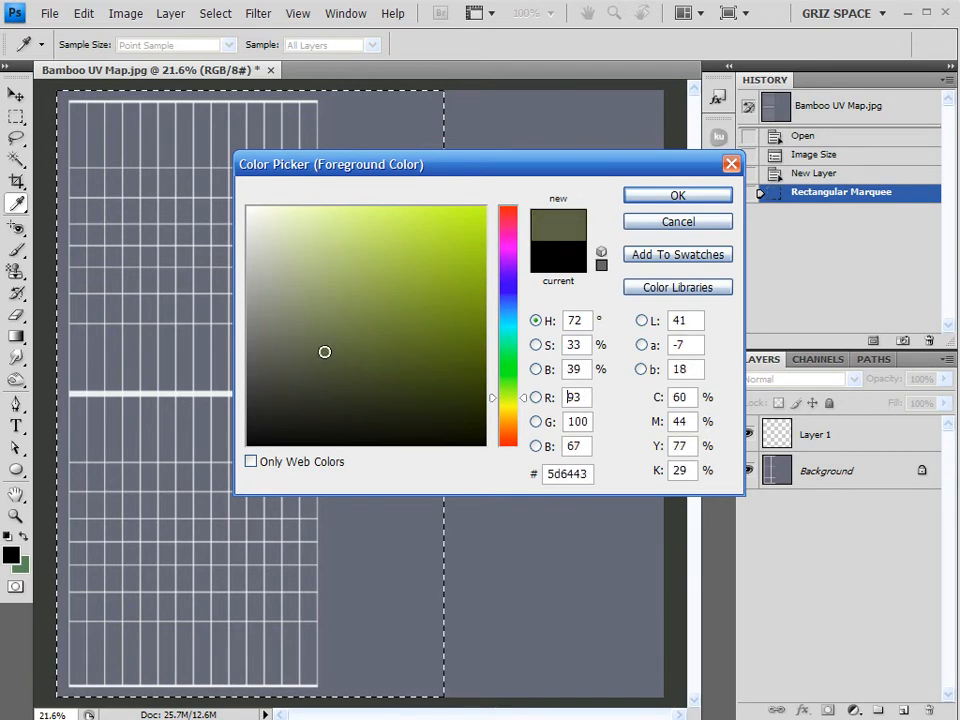
pyautogui.click(674, 196)
pyautogui.press('b')
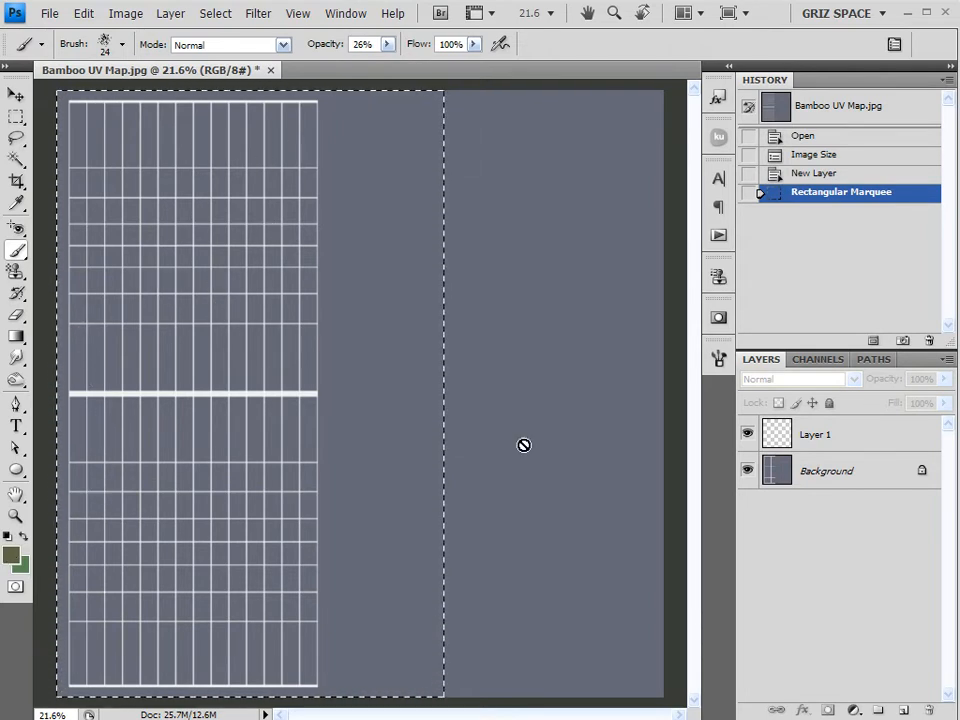
# Make Layer 1 active and enlarge the brush to 175 px.
pyautogui.click(819, 446)
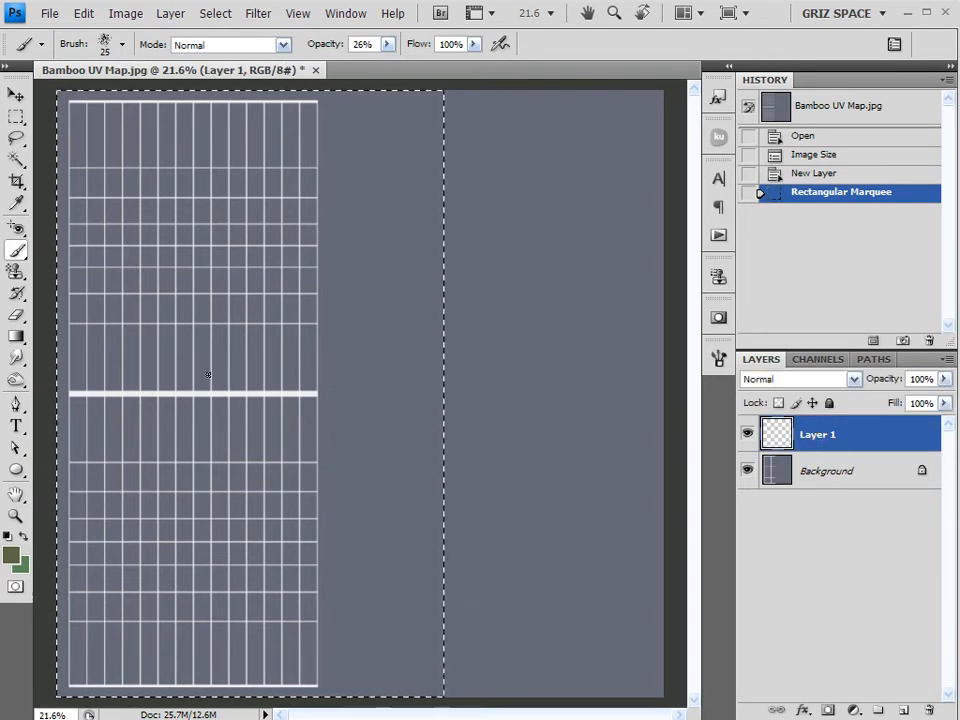
pyautogui.press(']')
pyautogui.press(']')
pyautogui.press(']')
pyautogui.press(']')
pyautogui.press(']')
pyautogui.press(']')
pyautogui.press(']')
pyautogui.press(']')
pyautogui.press(']')
# Try a patch over the upper UV grid at 26% opacity, undo it, and set the brush opacity to 100%.
pyautogui.moveTo(208, 262); pyautogui.dragTo(133, 343)
pyautogui.moveTo(243, 208)
pyautogui.mouseDown()
pyautogui.moveTo(139, 306)
pyautogui.moveTo(146, 253)
pyautogui.moveTo(205, 165)
pyautogui.mouseUp()
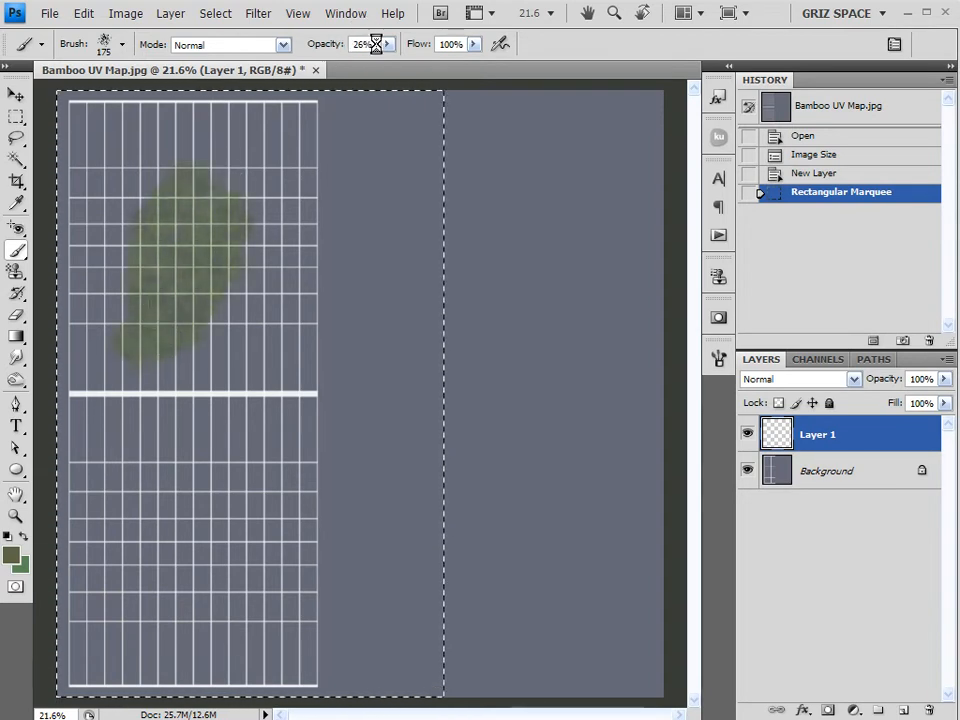
pyautogui.click(387, 45)
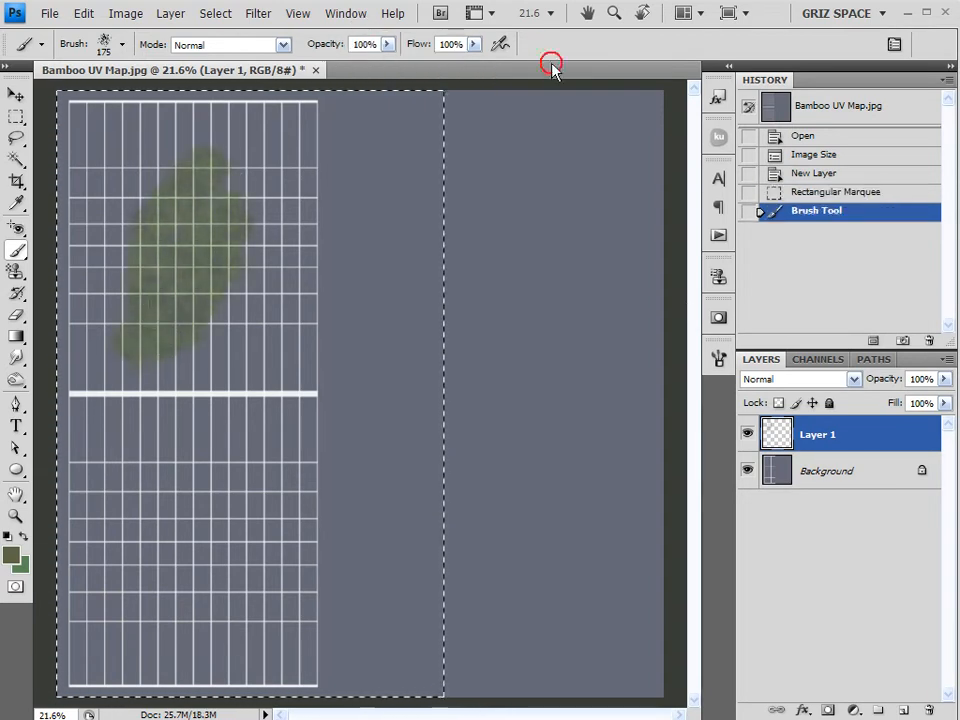
pyautogui.click(797, 191)
# Try an olive patch on the upper grid and a green one on the lower grid, and revert both to the selection state.
pyautogui.moveTo(157, 254)
pyautogui.mouseDown()
pyautogui.moveTo(214, 250)
pyautogui.moveTo(105, 255)
pyautogui.moveTo(189, 333)
pyautogui.moveTo(248, 280)
pyautogui.mouseUp()
pyautogui.moveTo(154, 480)
pyautogui.mouseDown()
pyautogui.moveTo(110, 550)
pyautogui.moveTo(258, 462)
pyautogui.moveTo(157, 555)
pyautogui.moveTo(150, 576)
pyautogui.moveTo(244, 512)
pyautogui.mouseUp()
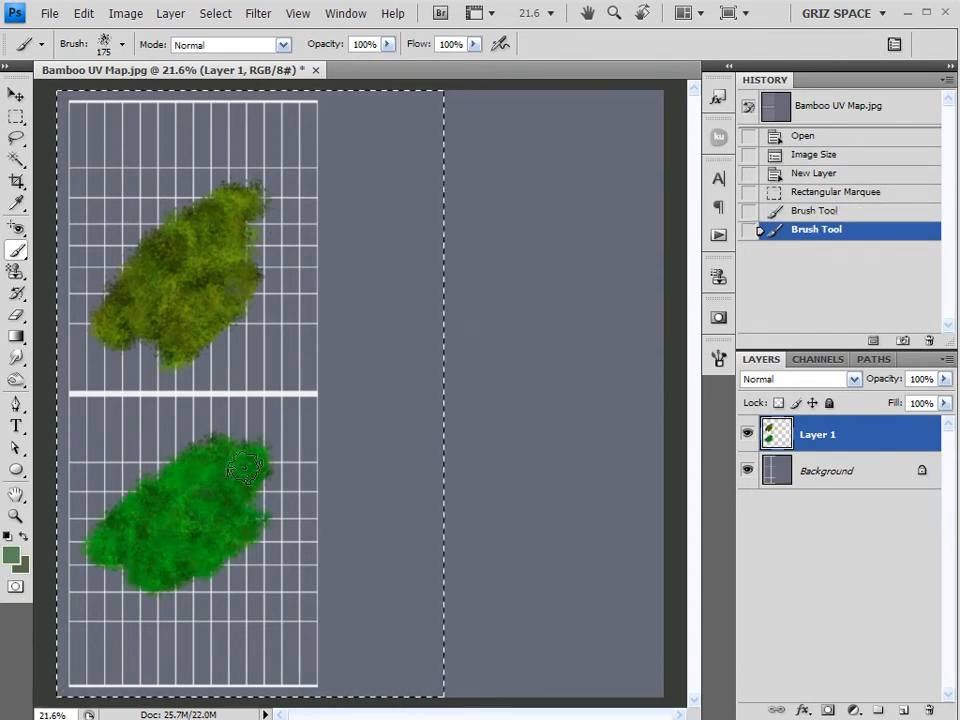
pyautogui.click(24, 539)
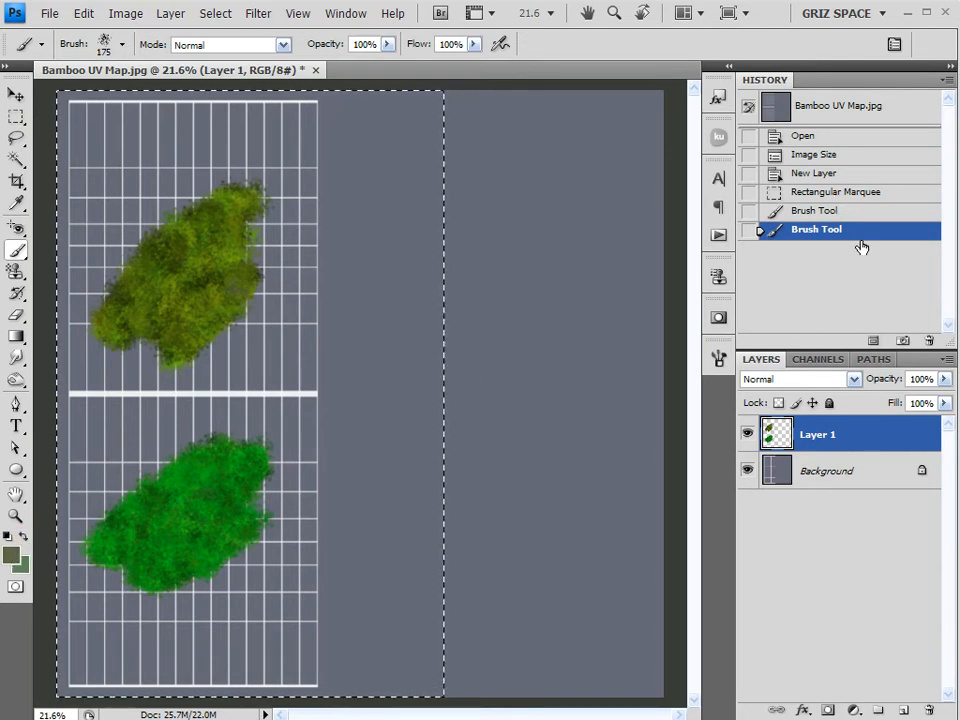
pyautogui.click(801, 192)
# Enlarge the brush to 600 px and cover the whole selection on Layer 1 with mottled olive-green paint.
pyautogui.press(']')
pyautogui.press(']')
pyautogui.press(']')
pyautogui.press(']')
pyautogui.press(']')
pyautogui.press(']')
pyautogui.moveTo(96, 139)
pyautogui.mouseDown()
pyautogui.moveTo(381, 133)
pyautogui.moveTo(407, 150)
pyautogui.moveTo(405, 170)
pyautogui.moveTo(380, 140)
pyautogui.moveTo(275, 202)
pyautogui.moveTo(100, 205)
pyautogui.moveTo(360, 240)
pyautogui.moveTo(330, 270)
pyautogui.mouseUp()
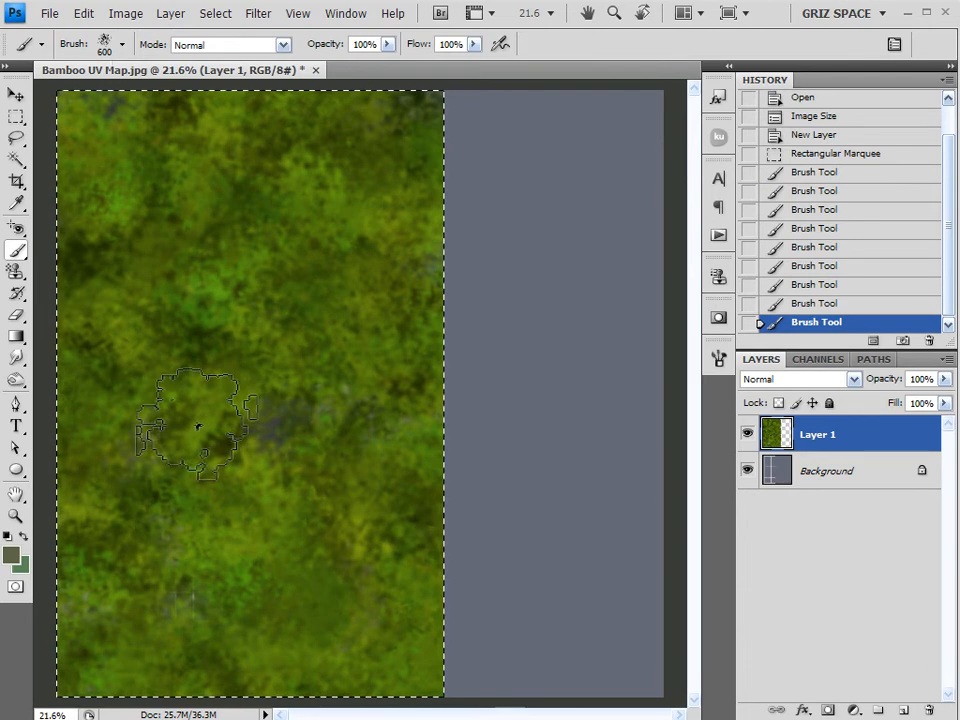
# Reduce the brush to 200 px and paint finer mottled strokes over the selected area.
pyautogui.press('[')
pyautogui.press('[')
pyautogui.press('[')
pyautogui.press('[')
pyautogui.press('[')
pyautogui.press(']')
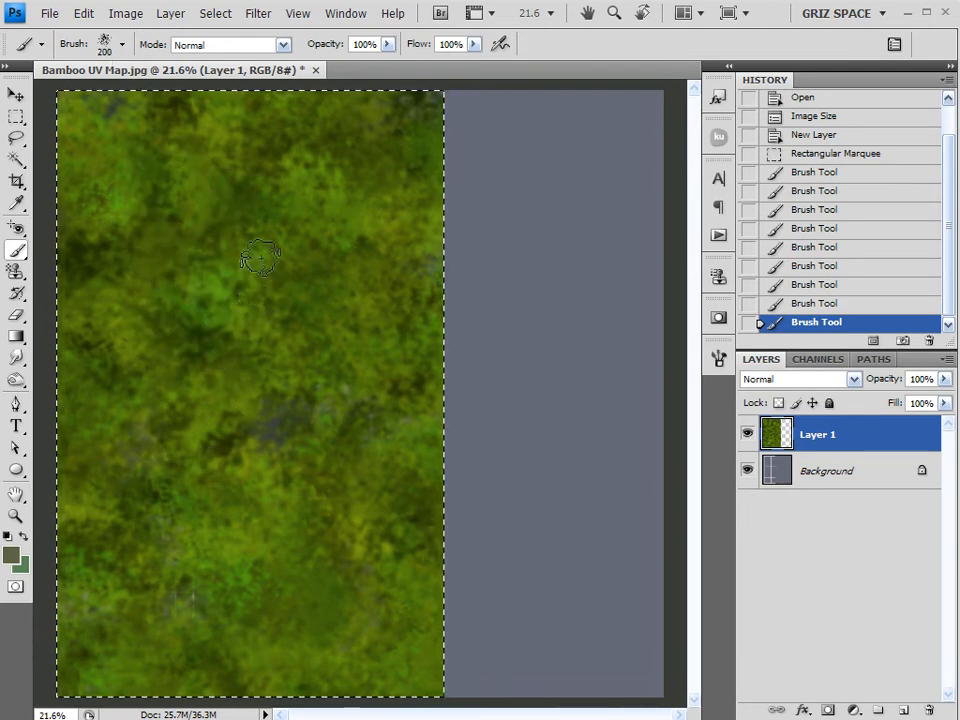
pyautogui.moveTo(236, 236)
pyautogui.mouseDown()
pyautogui.moveTo(270, 115)
pyautogui.moveTo(330, 130)
pyautogui.moveTo(403, 208)
pyautogui.moveTo(410, 150)
pyautogui.moveTo(265, 145)
pyautogui.moveTo(245, 180)
pyautogui.mouseUp()
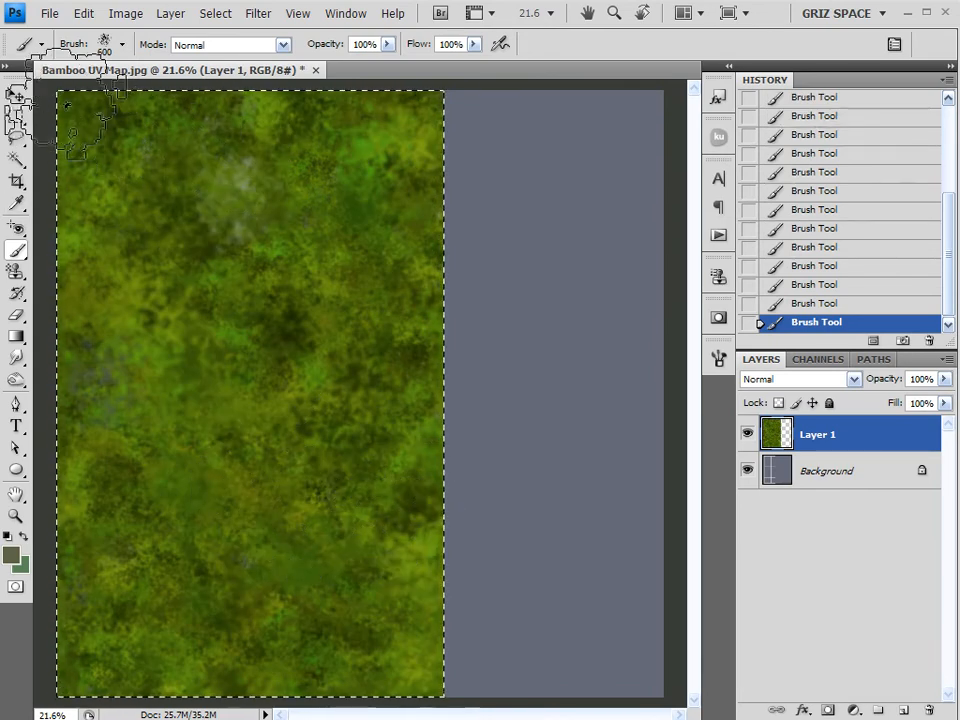
# Apply a Gaussian Blur with a 45.8-pixel radius to the mottled paint on Layer 1.
pyautogui.click(16, 94)
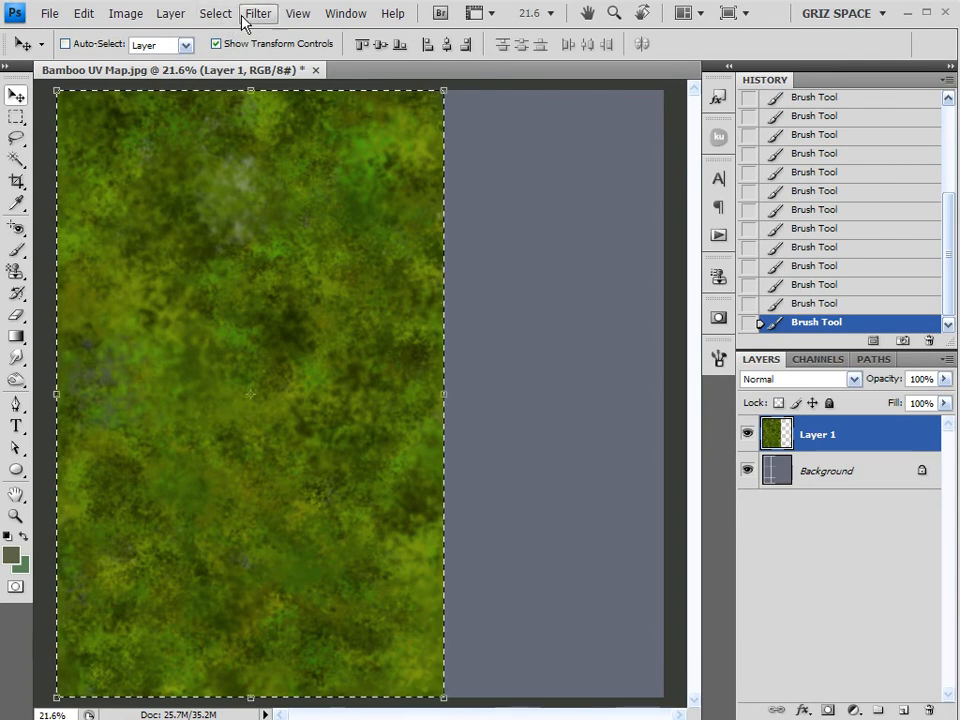
pyautogui.click(256, 14)
pyautogui.moveTo(285, 157)
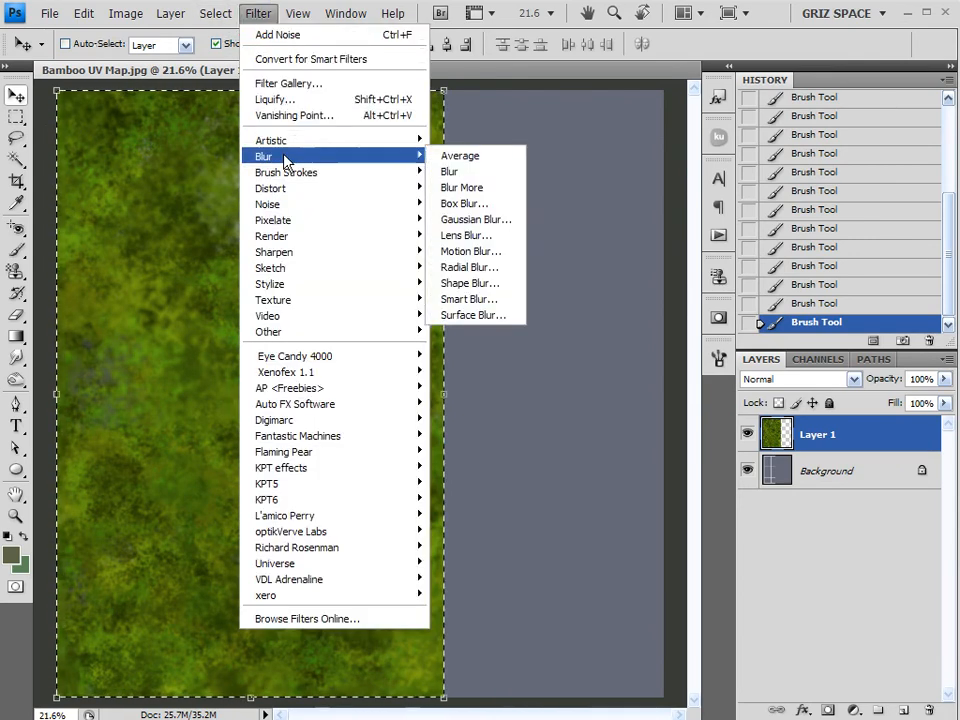
pyautogui.click(476, 220)
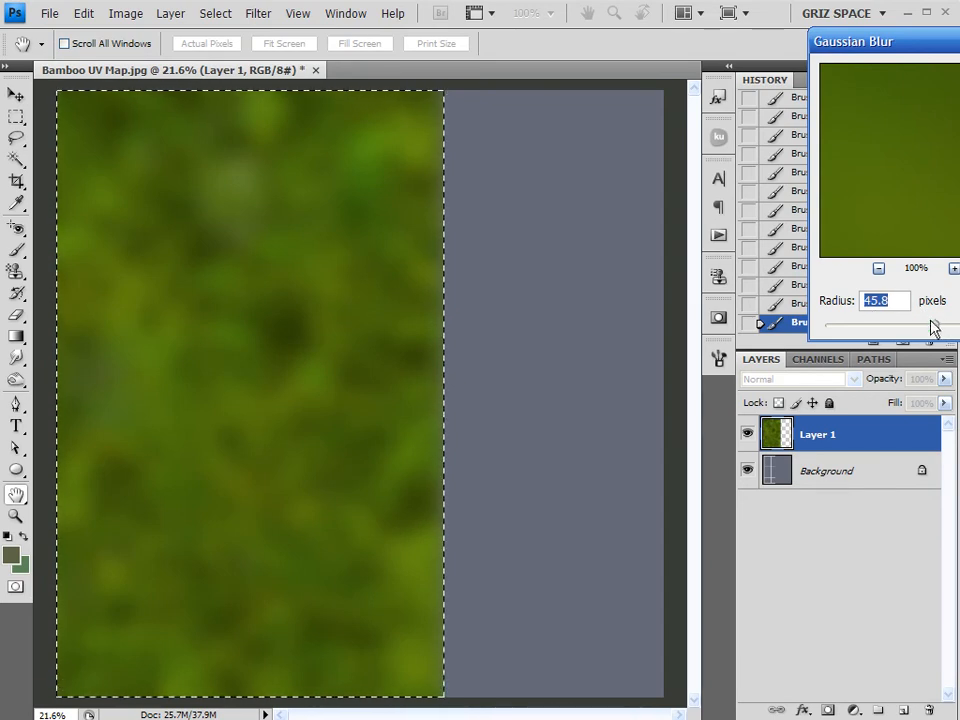
pyautogui.press('Return')
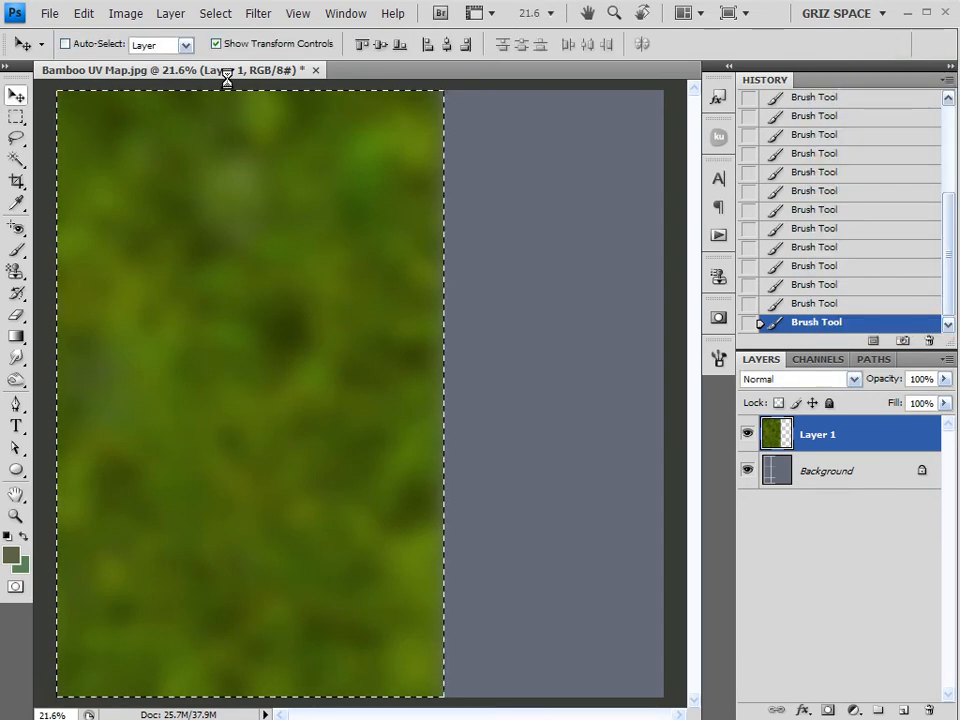
# Apply a Motion Blur to the green paint on Layer 1 at a -90° angle with a 998-pixel distance.
pyautogui.click(258, 13)
pyautogui.moveTo(358, 165)
pyautogui.click(490, 250)
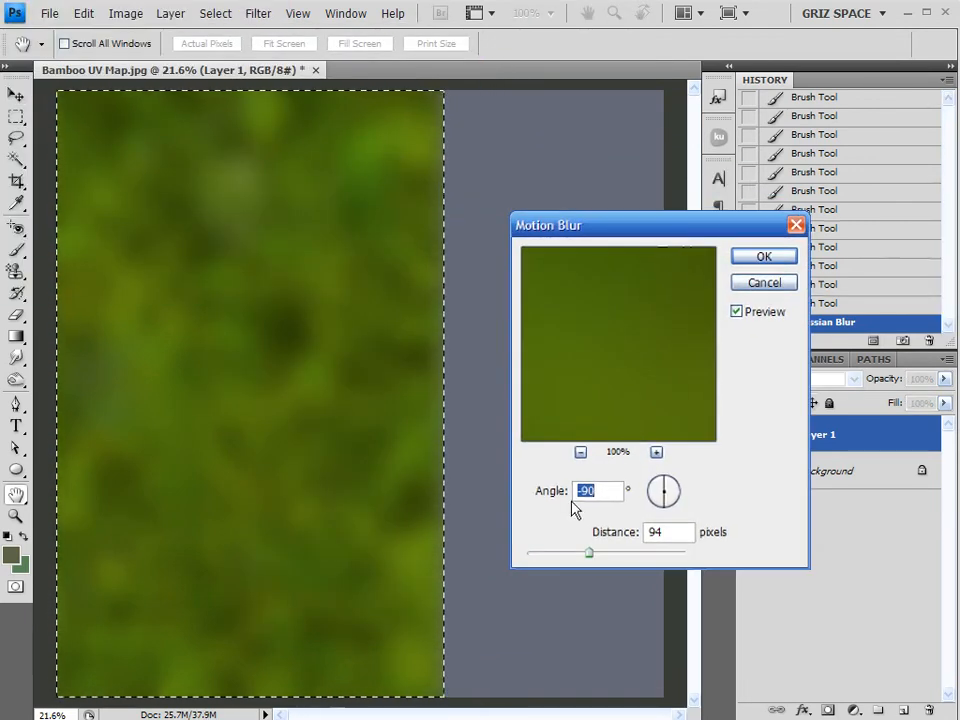
pyautogui.moveTo(589, 553); pyautogui.dragTo(686, 553)
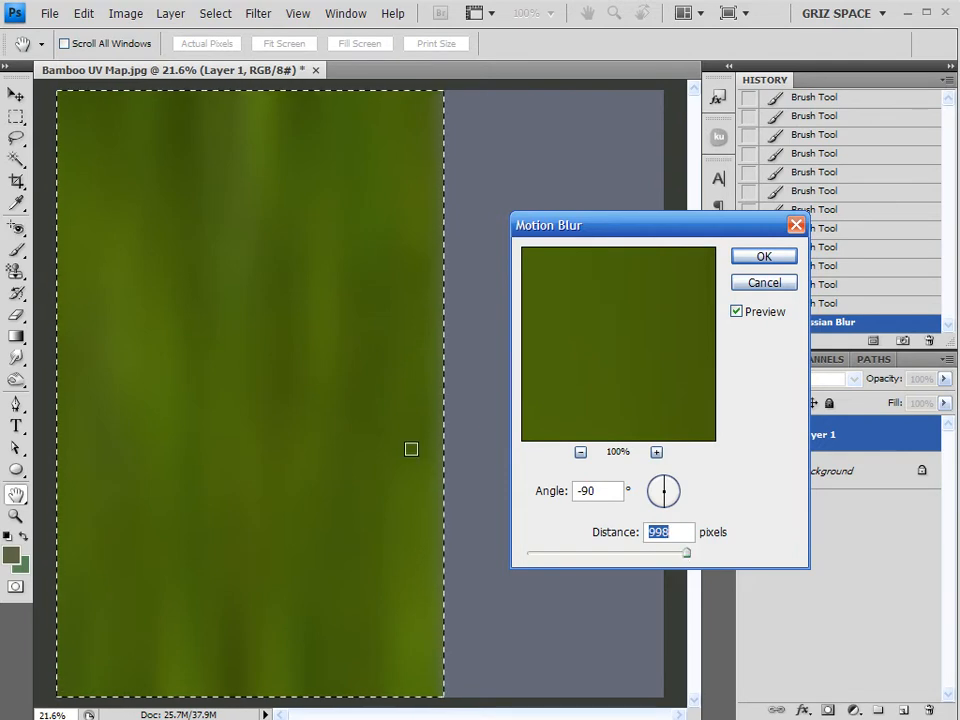
pyautogui.click(760, 257)
pyautogui.press('v')
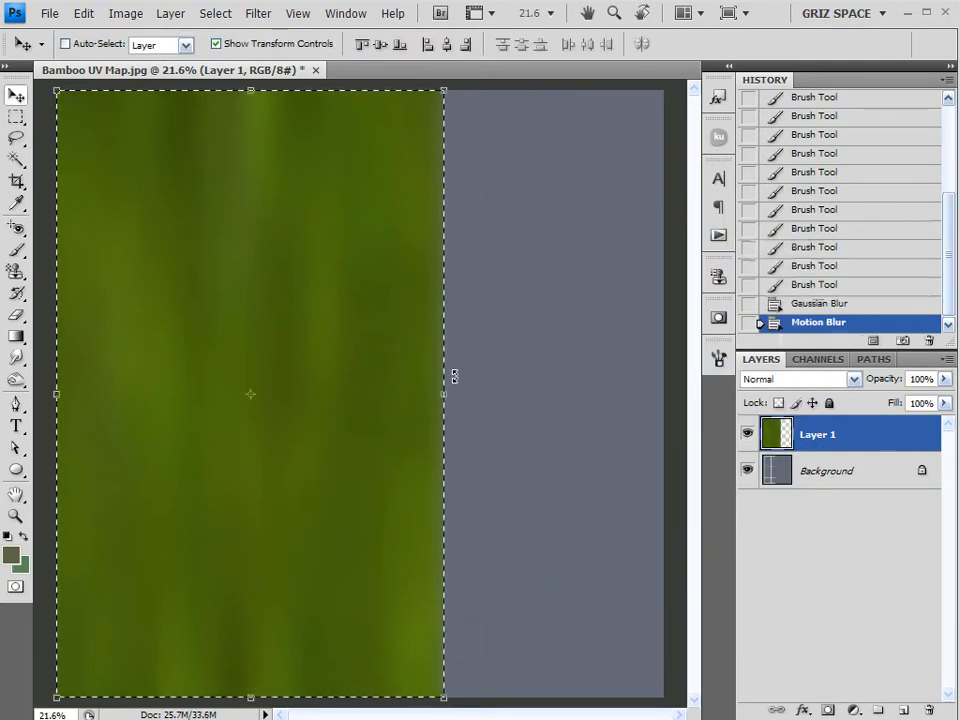
# Deselect the area and squeeze the green layer horizontally to about 68.8% width so it just covers the UV grid.
pyautogui.hotkey('ctrl', 'd')
pyautogui.moveTo(446, 394); pyautogui.dragTo(214, 399)
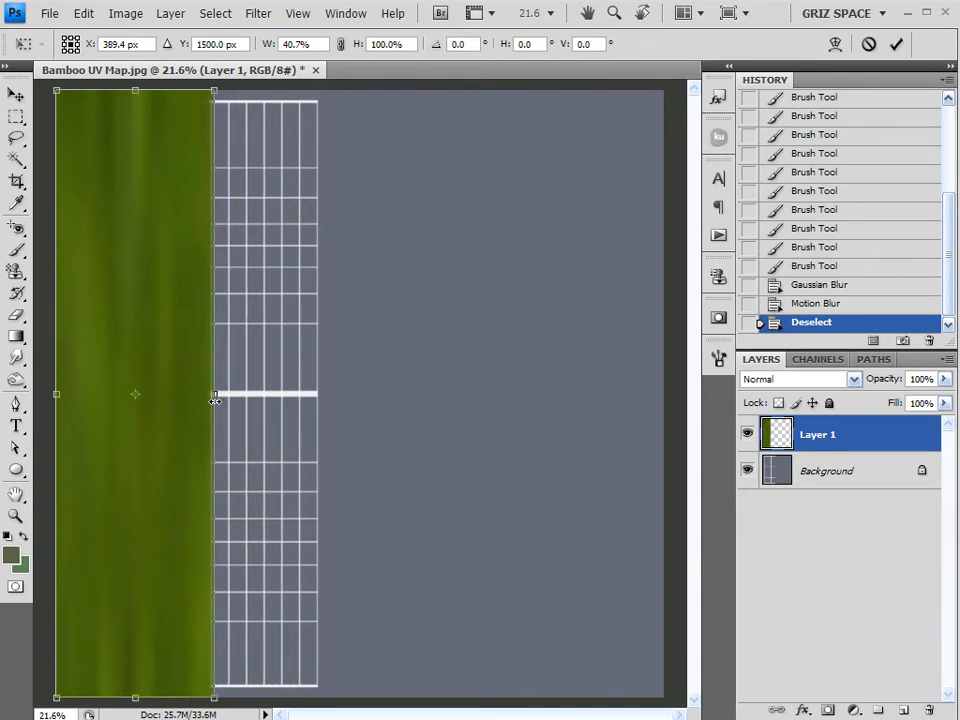
pyautogui.moveTo(214, 399); pyautogui.dragTo(322, 422)
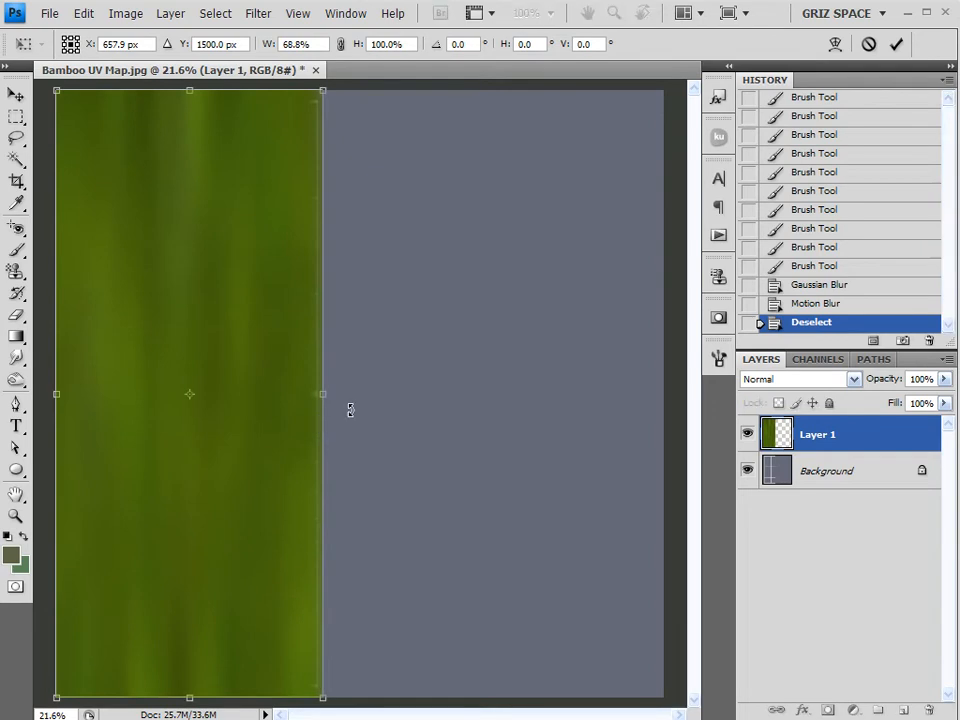
pyautogui.click(896, 44)
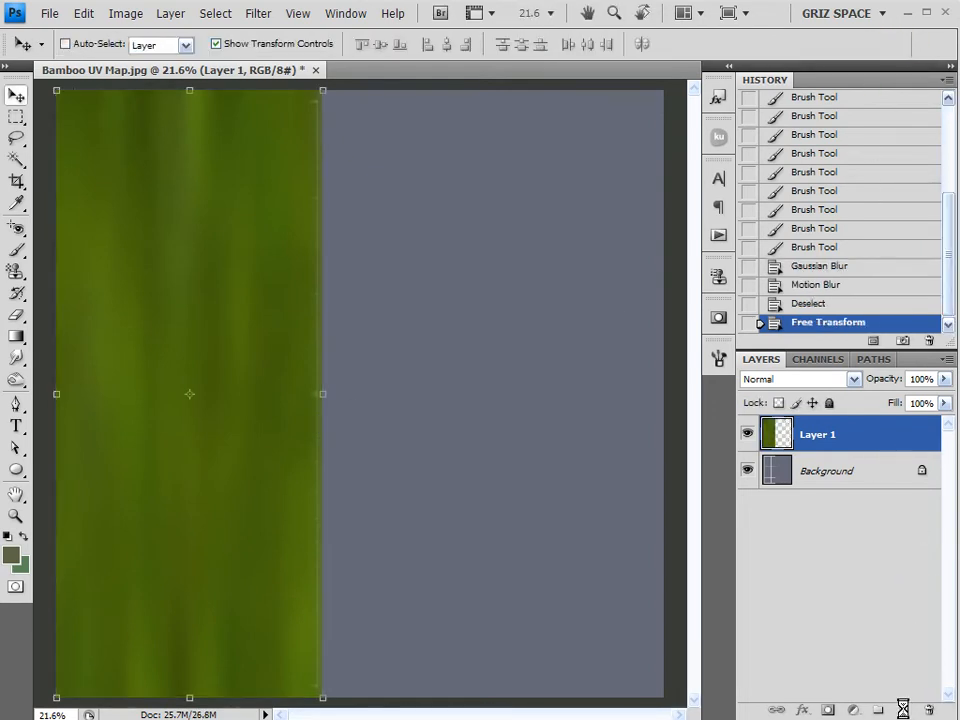
# Duplicate the green Layer 1 three times and merge all four green layers into one, making its faded edges opaque.
pyautogui.moveTo(903, 709); pyautogui.dragTo(903, 709)
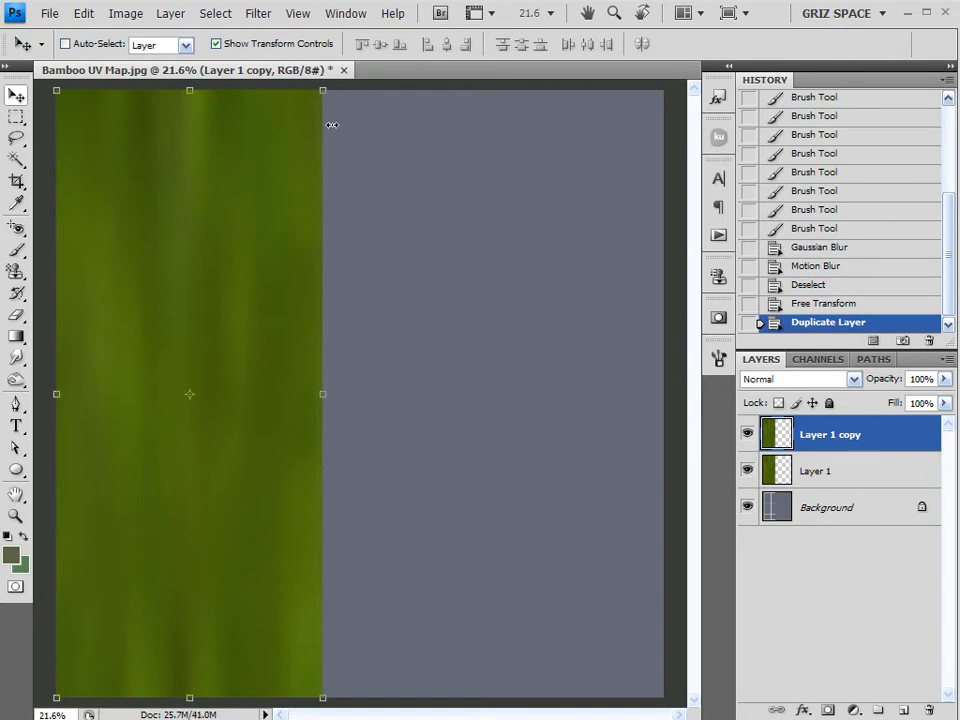
pyautogui.moveTo(900, 436); pyautogui.dragTo(903, 709)
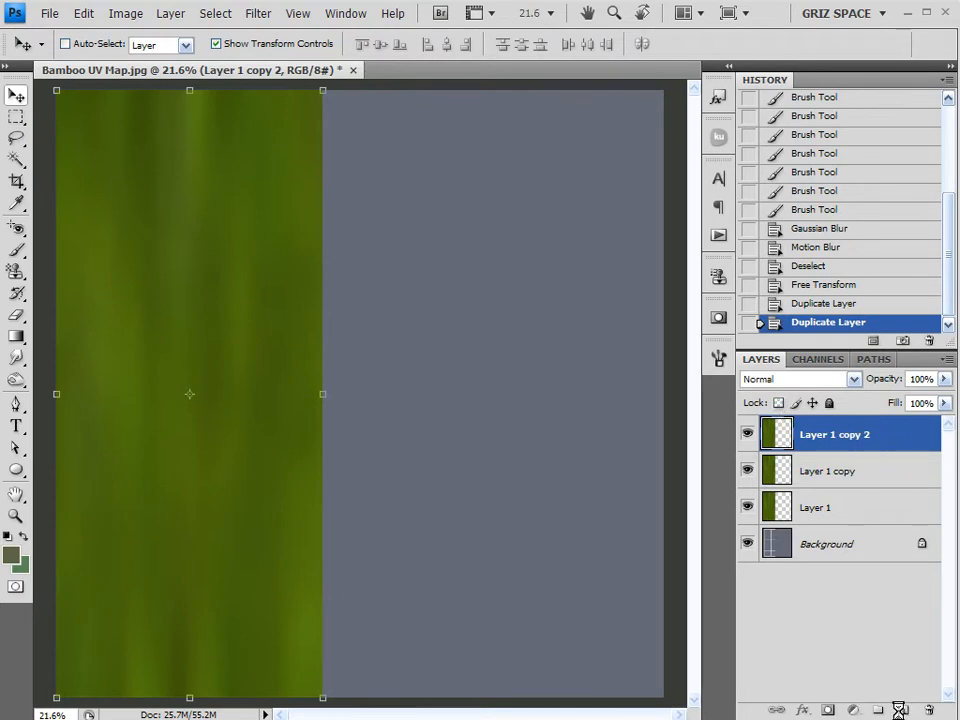
pyautogui.moveTo(895, 710); pyautogui.dragTo(899, 710)
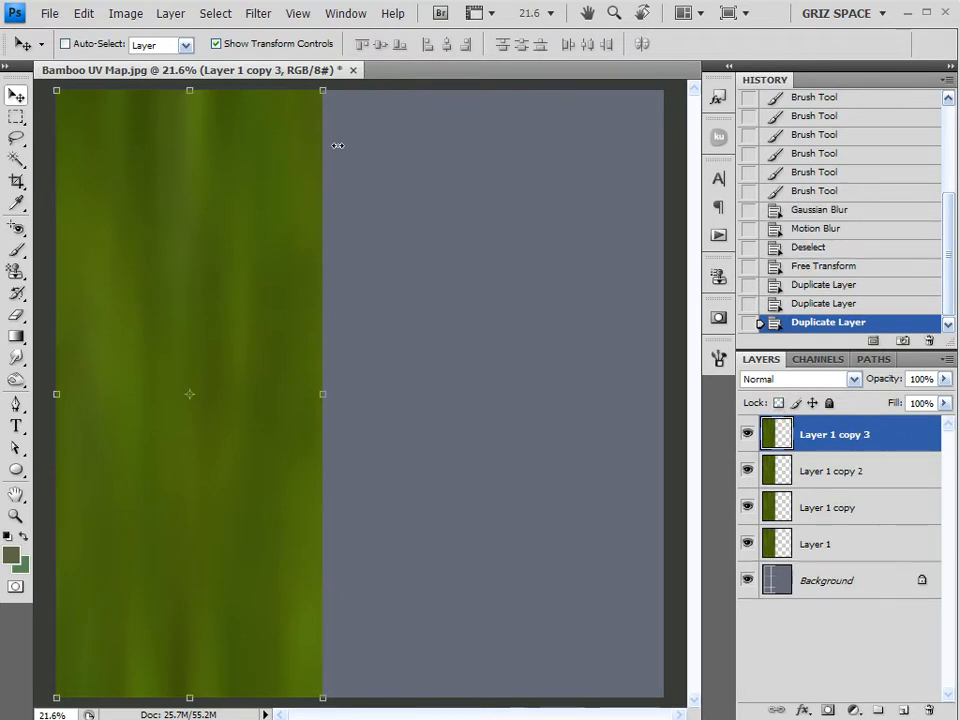
pyautogui.keyDown('shift'); pyautogui.click(866, 545); pyautogui.keyUp('shift')
pyautogui.rightClick(866, 543)
pyautogui.click(898, 498)
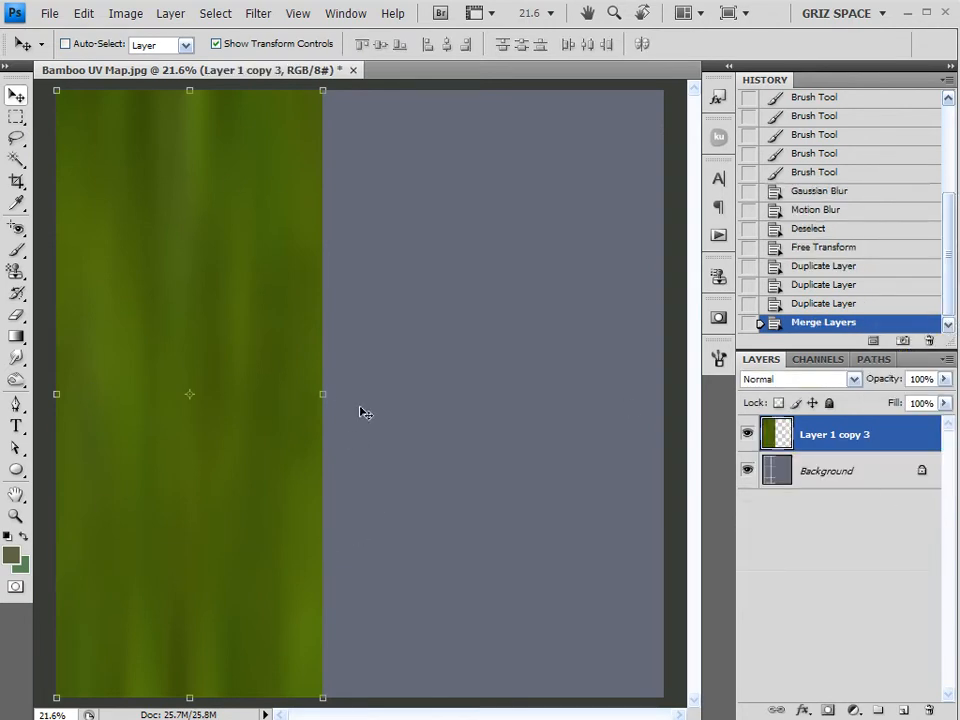
# Narrow the merged green layer from both sides to about 93.5% width to fit the UV grid's edges.
pyautogui.scroll(3, 15, 402)
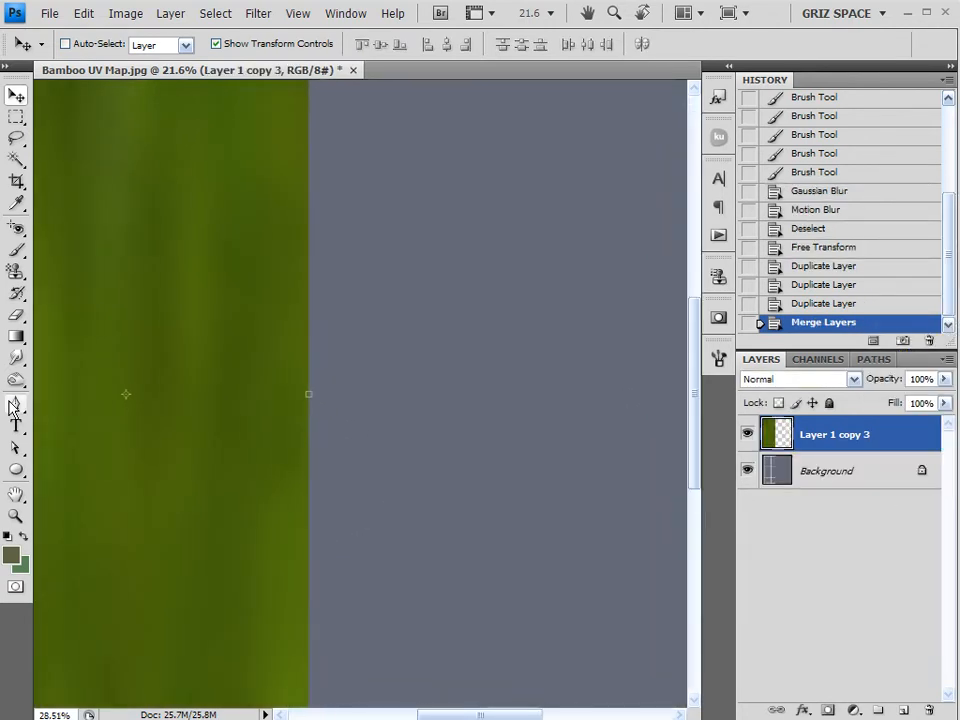
pyautogui.scroll(-2, 130, 384)
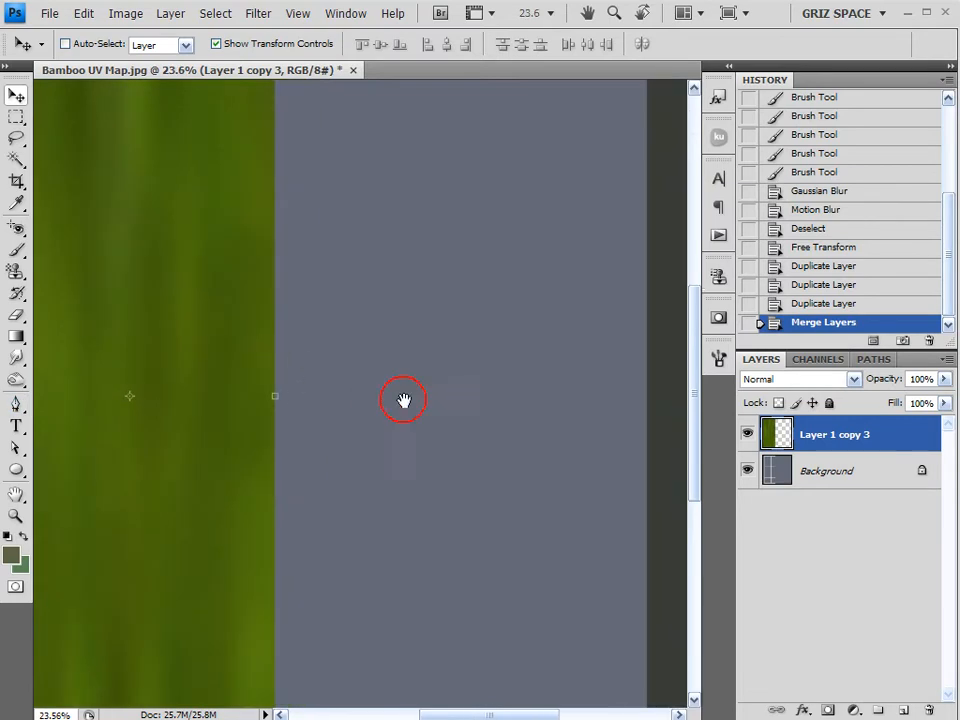
pyautogui.scroll(3, 426, 398)
pyautogui.scroll(2, 421, 462)
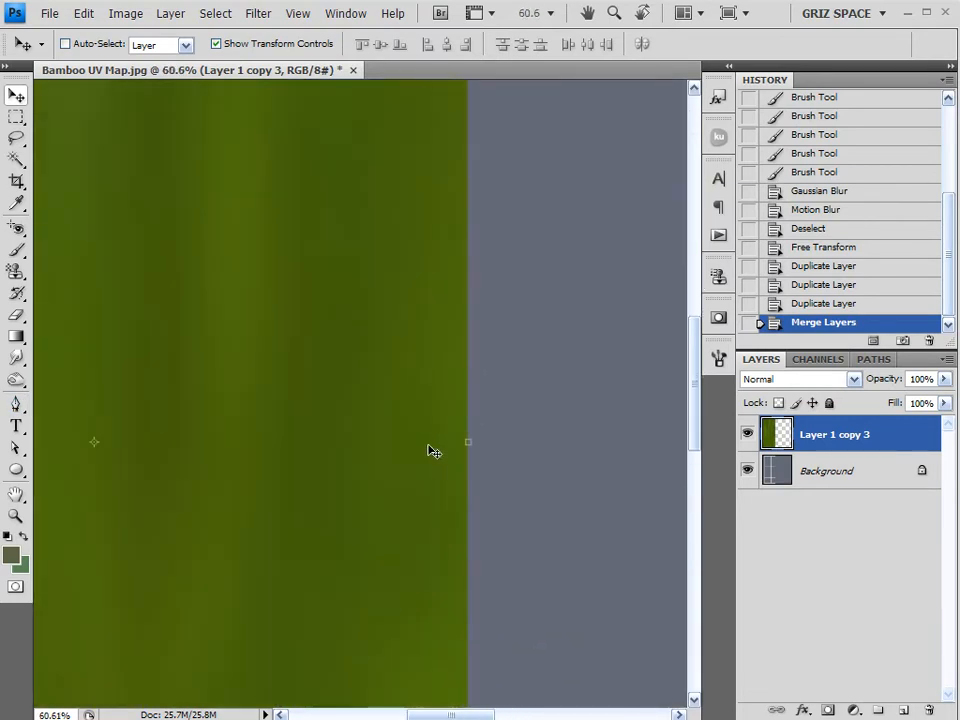
pyautogui.moveTo(469, 441)
pyautogui.mouseDown()
pyautogui.moveTo(429, 443)
pyautogui.moveTo(461, 444)
pyautogui.moveTo(452, 450)
pyautogui.mouseUp()
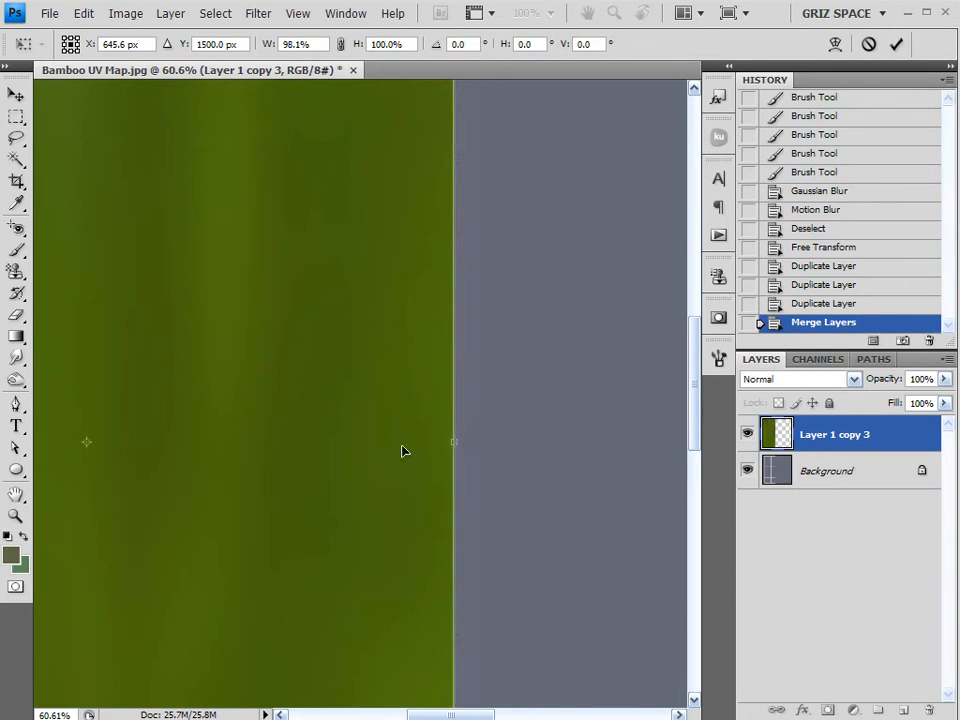
pyautogui.moveTo(259, 411); pyautogui.dragTo(480, 407)
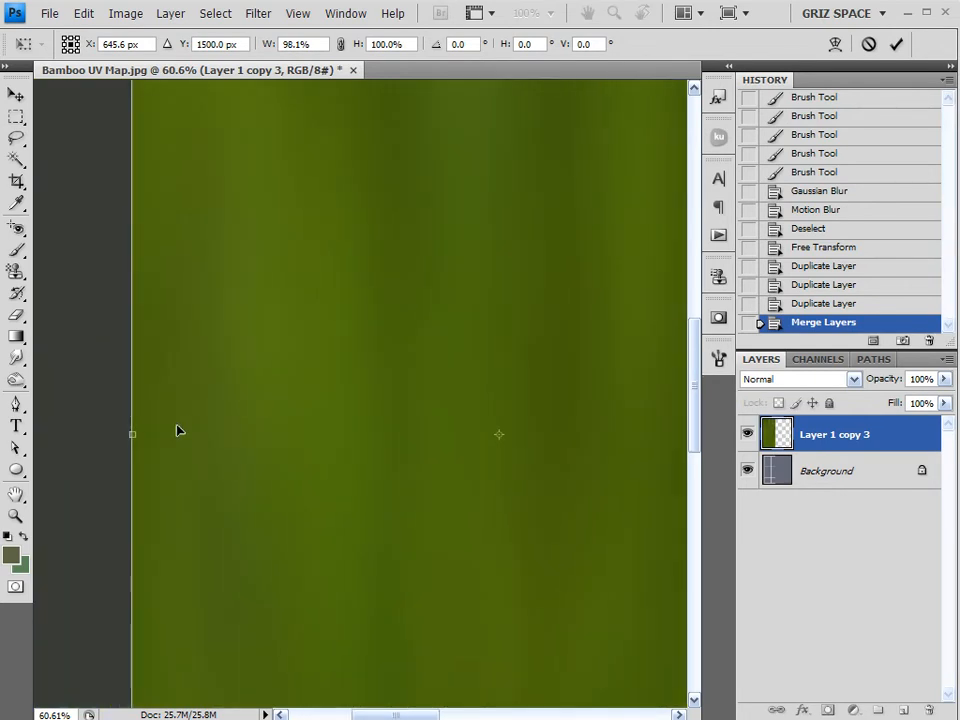
pyautogui.moveTo(132, 435); pyautogui.dragTo(166, 435)
pyautogui.scroll(5, 139, 437)
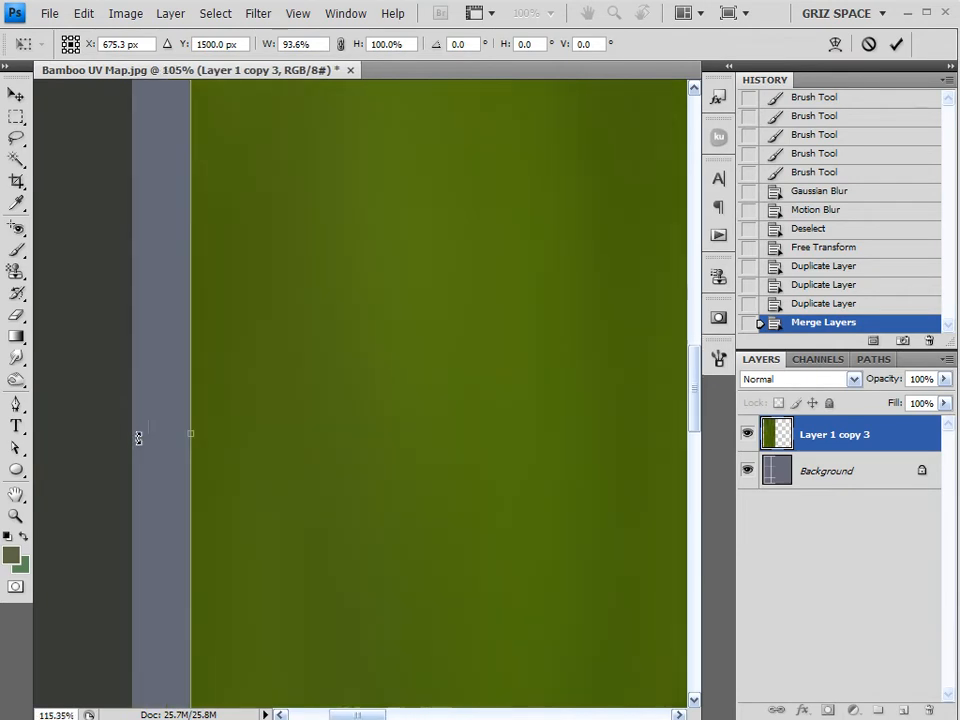
pyautogui.scroll(2, 196, 446)
pyautogui.moveTo(226, 416)
pyautogui.mouseDown()
pyautogui.moveTo(236, 416)
pyautogui.moveTo(228, 417)
pyautogui.mouseUp()
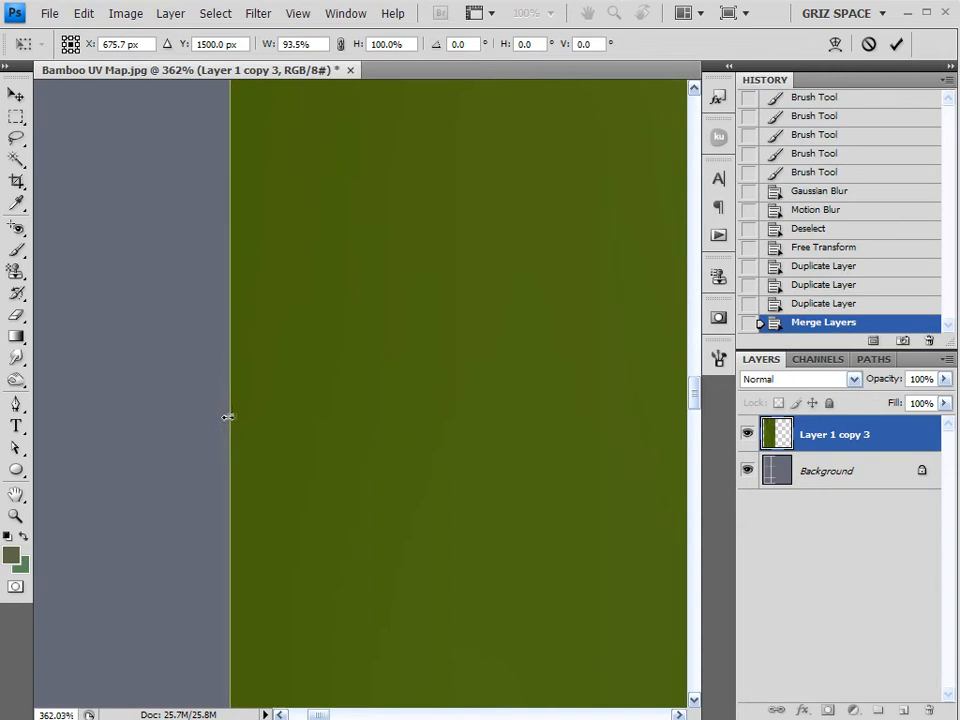
pyautogui.click(896, 44)
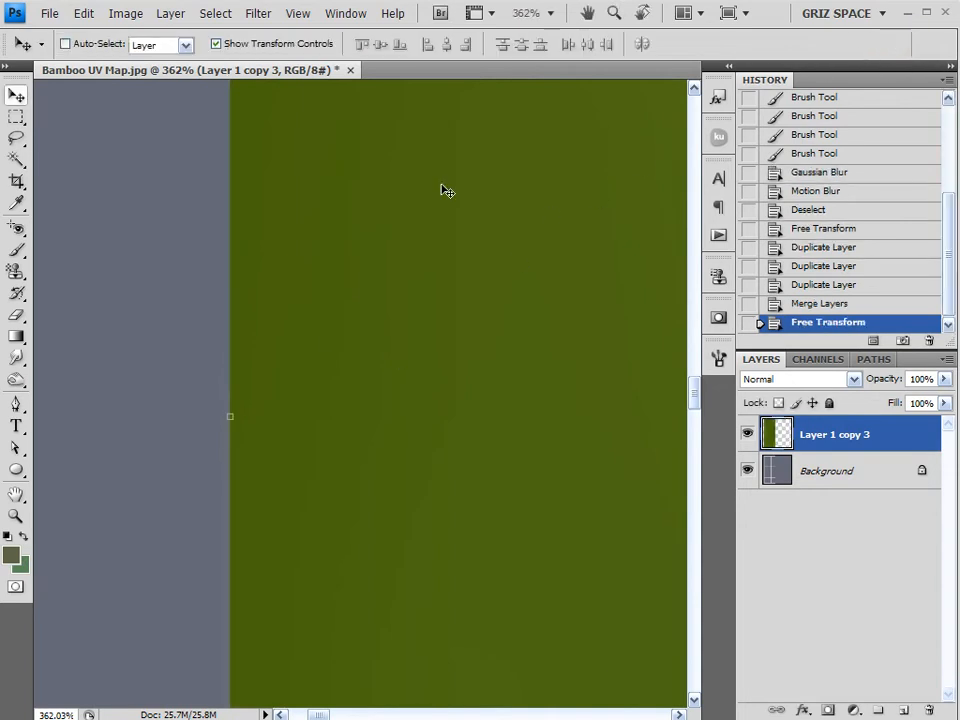
# Add a new layer above the green one and fill it with white, using the default colors swapped.
pyautogui.scroll(-7, 429, 443)
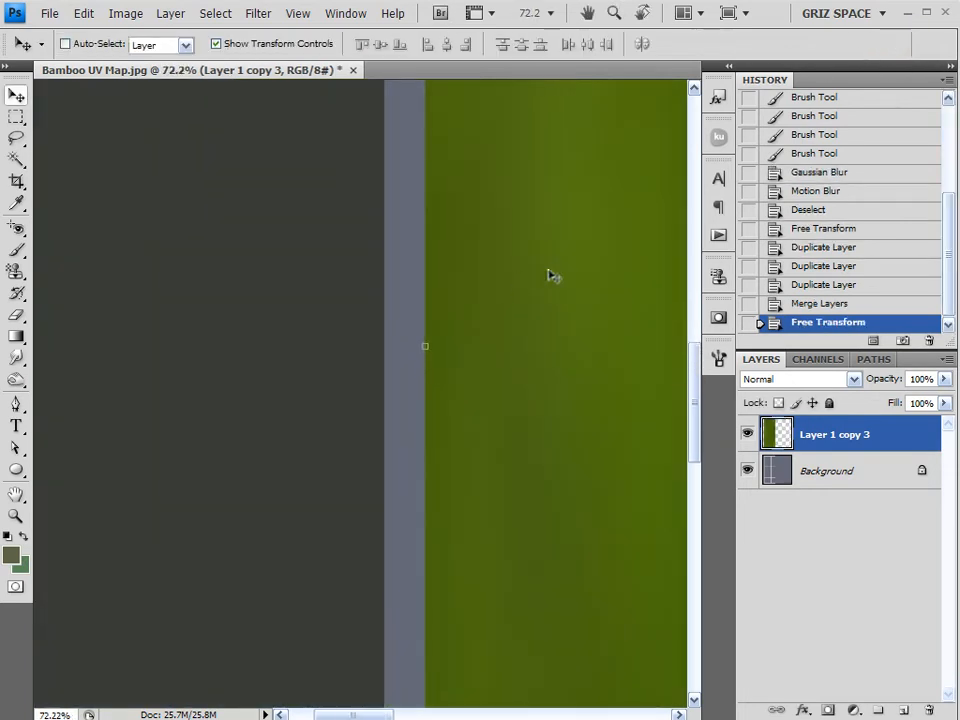
pyautogui.moveTo(582, 274); pyautogui.dragTo(308, 373)
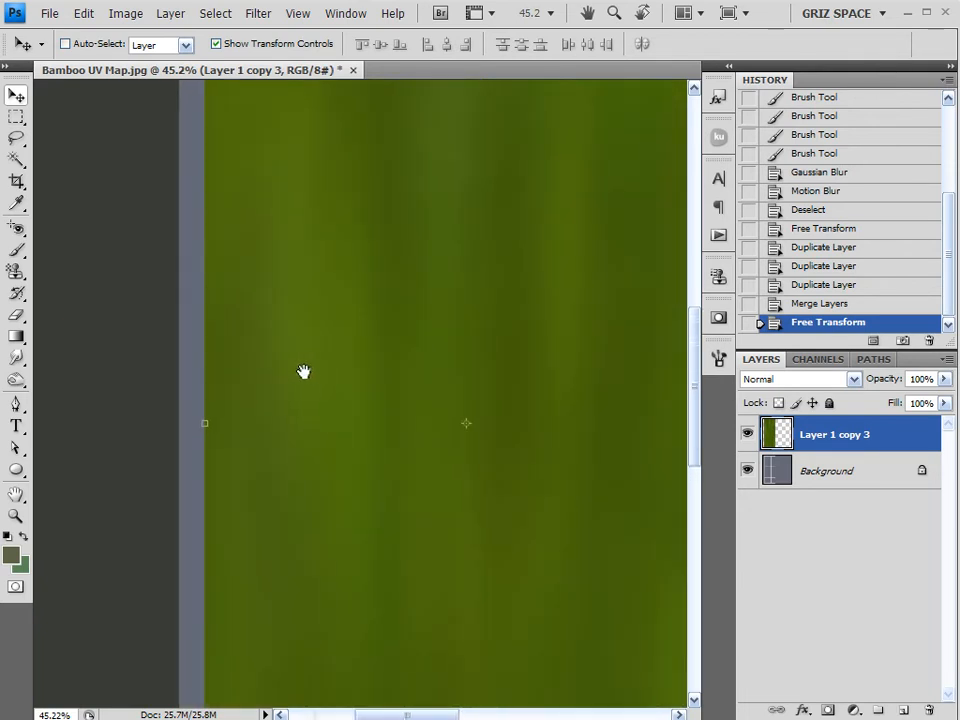
pyautogui.scroll(-2, 345, 365)
pyautogui.scroll(-2, 450, 336)
pyautogui.scroll(1, 381, 296)
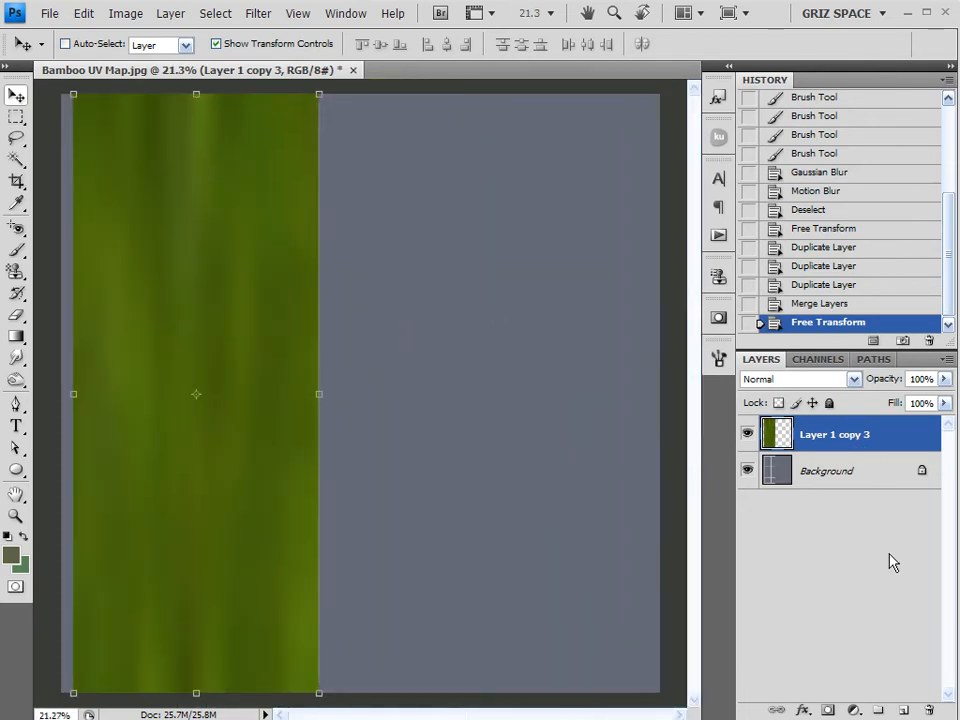
pyautogui.click(903, 710)
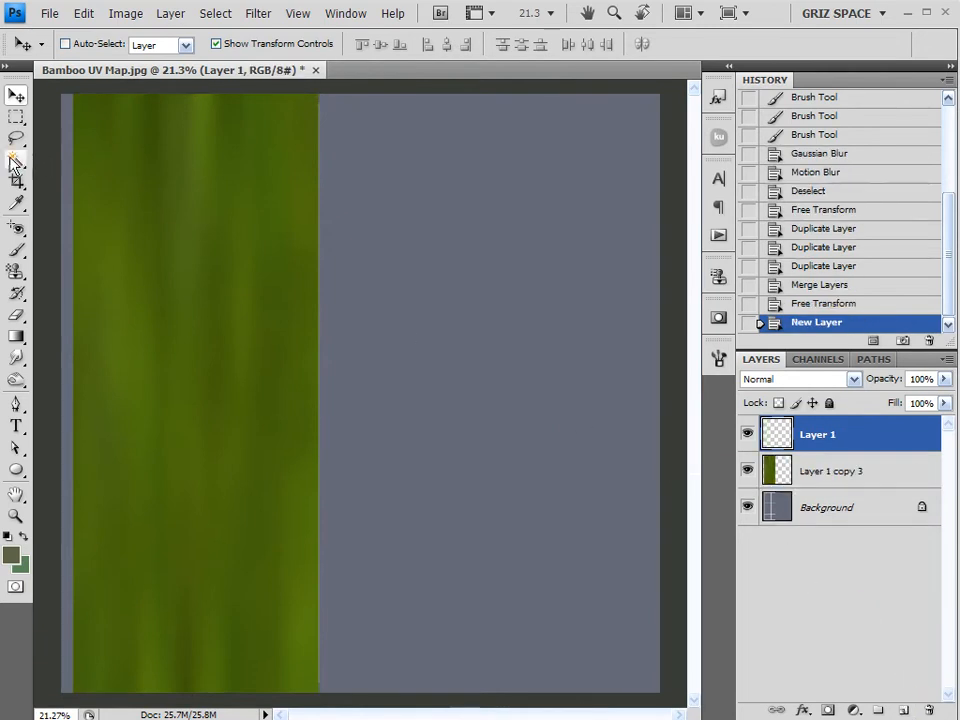
pyautogui.click(8, 539)
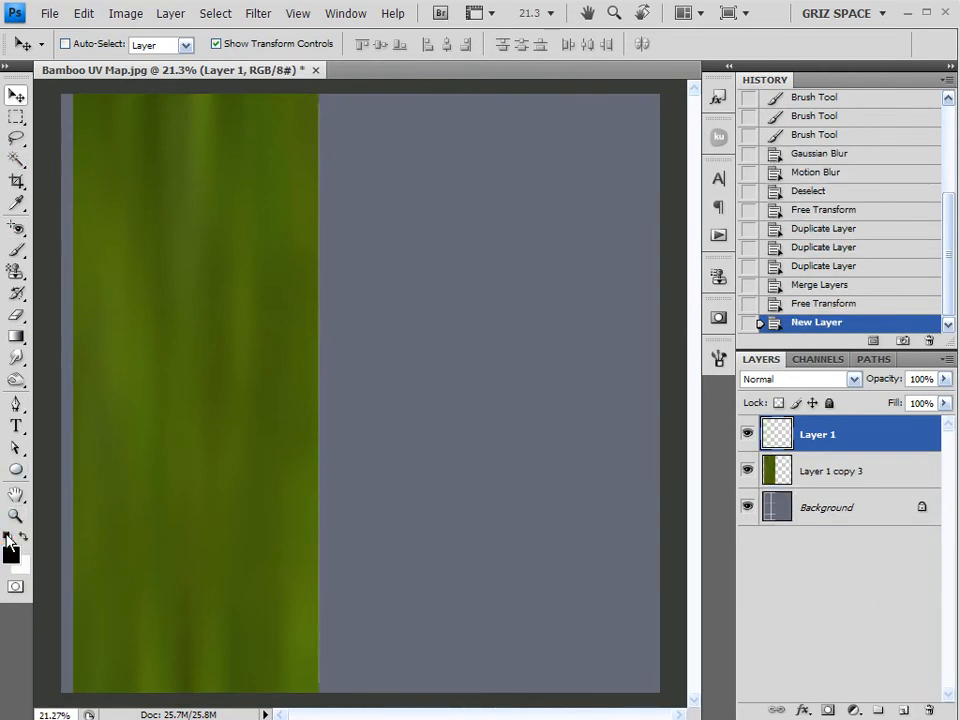
pyautogui.click(21, 538)
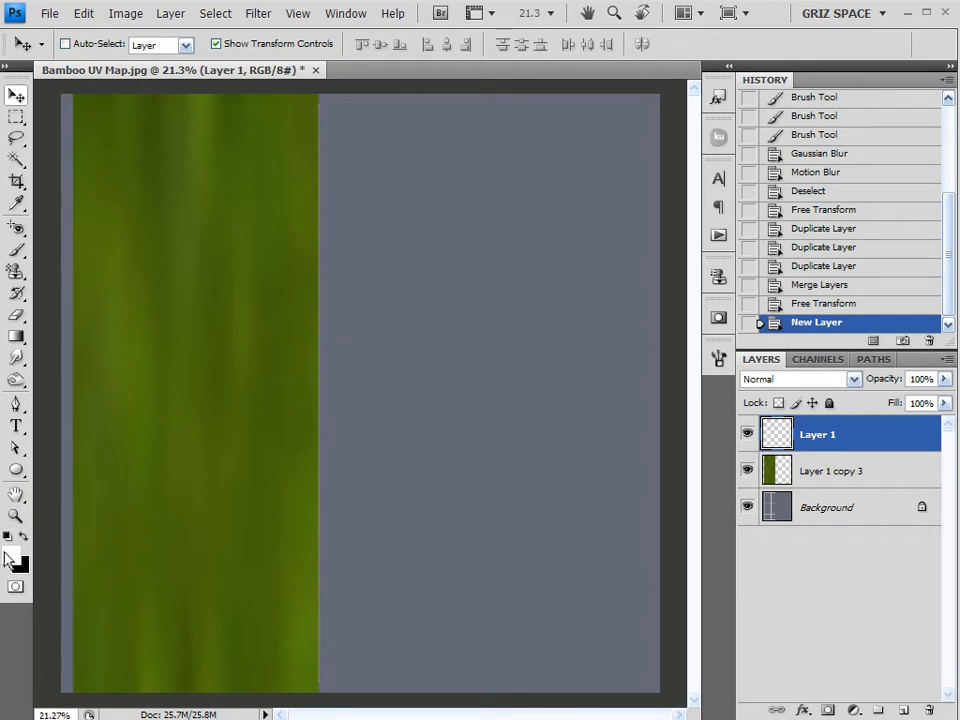
pyautogui.hotkey('alt', 'BackSpace')
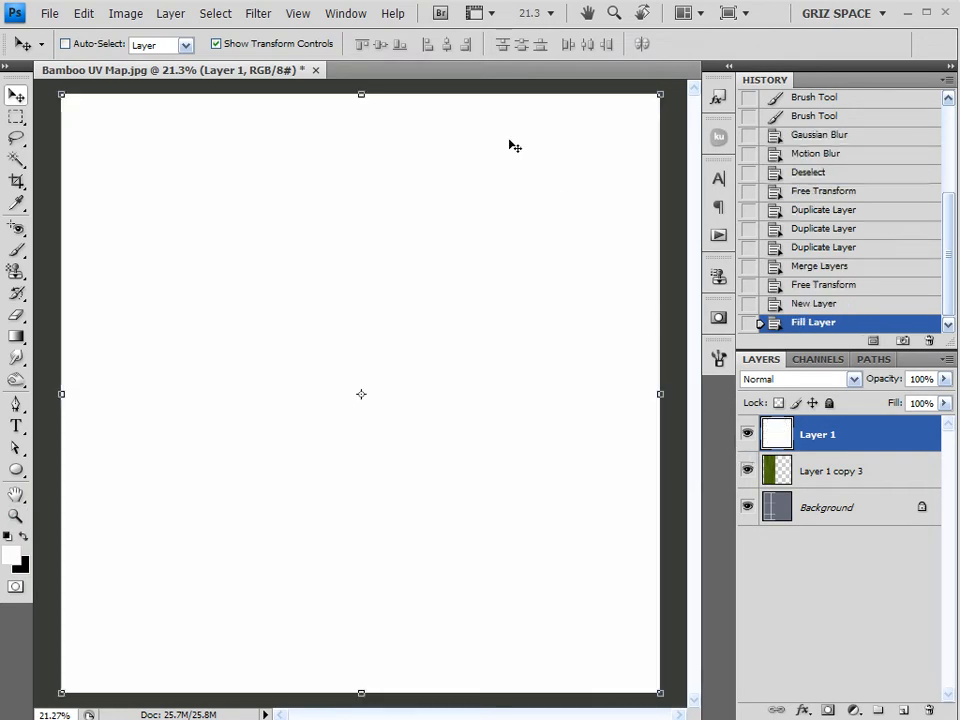
# Add 54.2% Gaussian monochromatic noise to the white layer.
pyautogui.click(258, 13)
pyautogui.moveTo(268, 204)
pyautogui.click(479, 207)
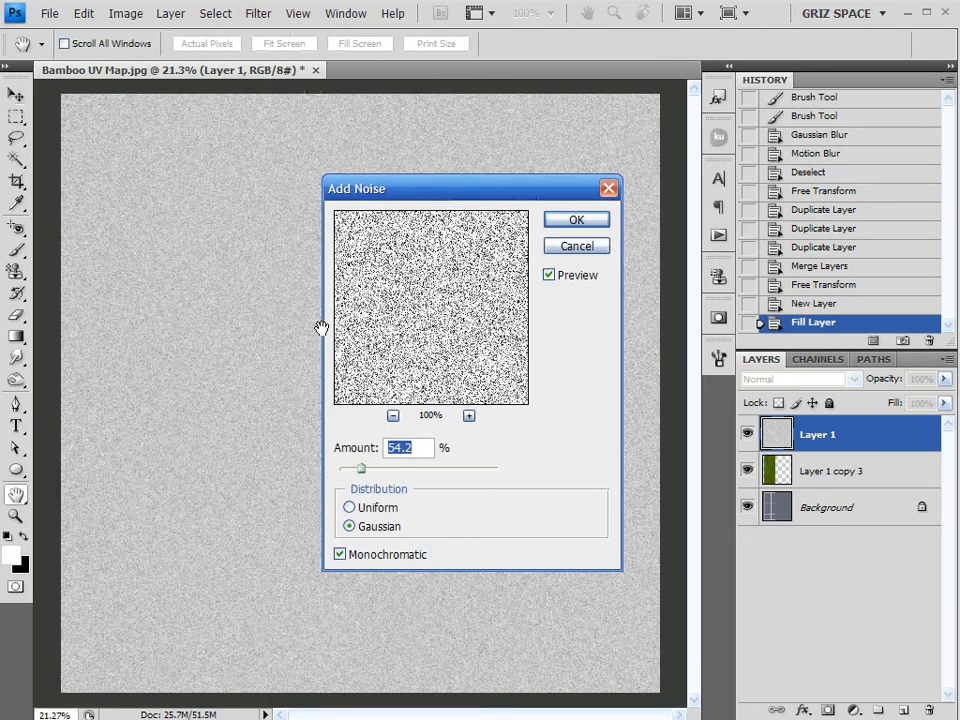
pyautogui.click(576, 221)
pyautogui.press('v')
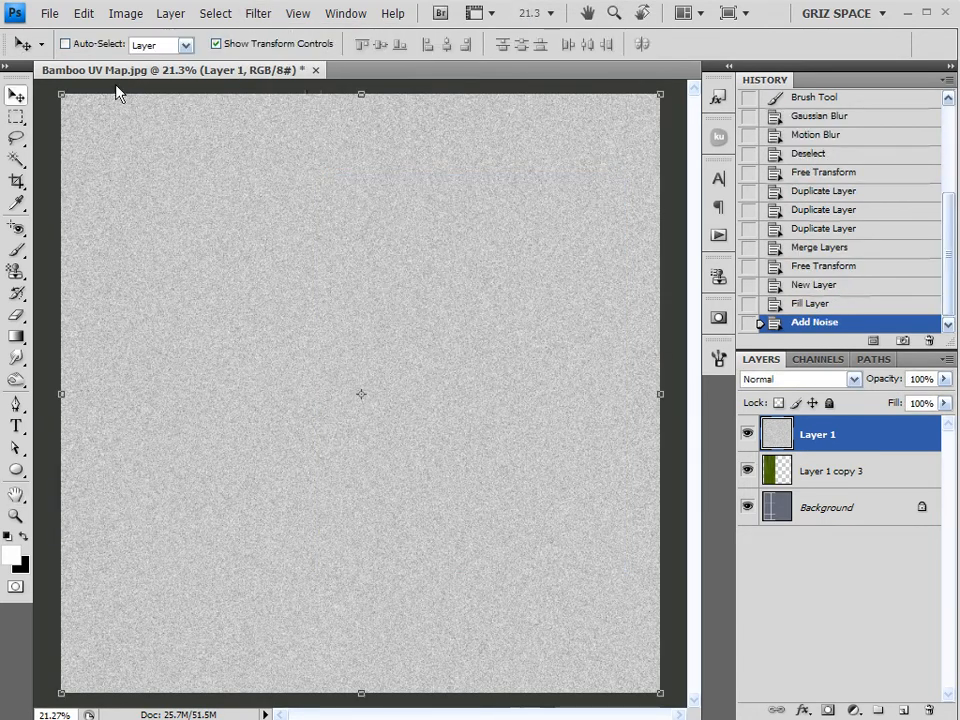
# Apply a Motion Blur to the noise layer at a -90° angle with a 236-pixel distance.
pyautogui.click(262, 18)
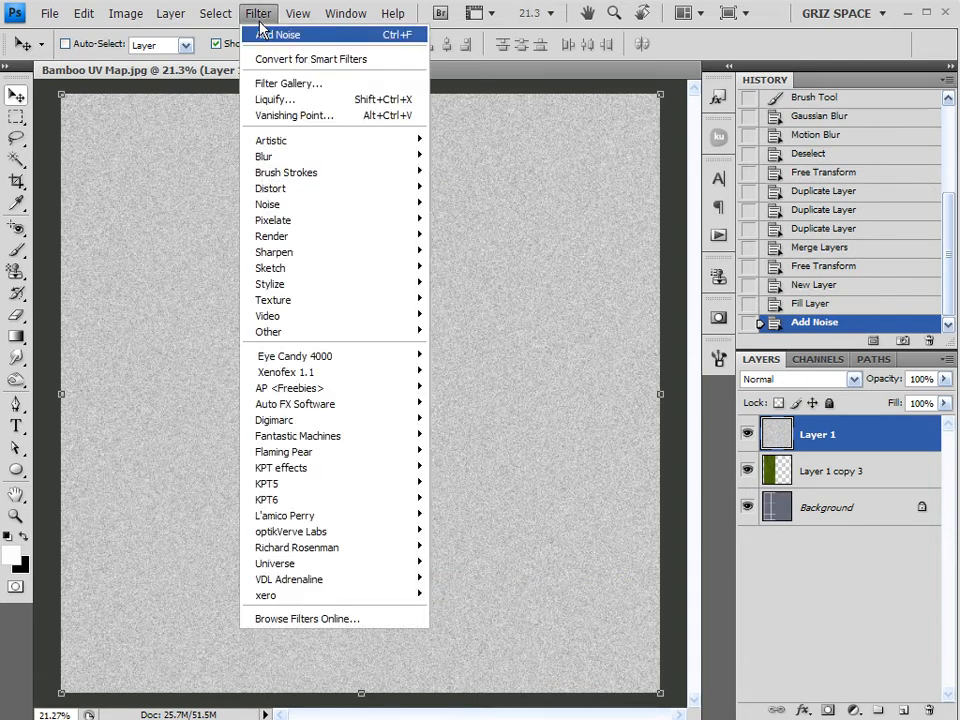
pyautogui.moveTo(289, 160)
pyautogui.click(487, 251)
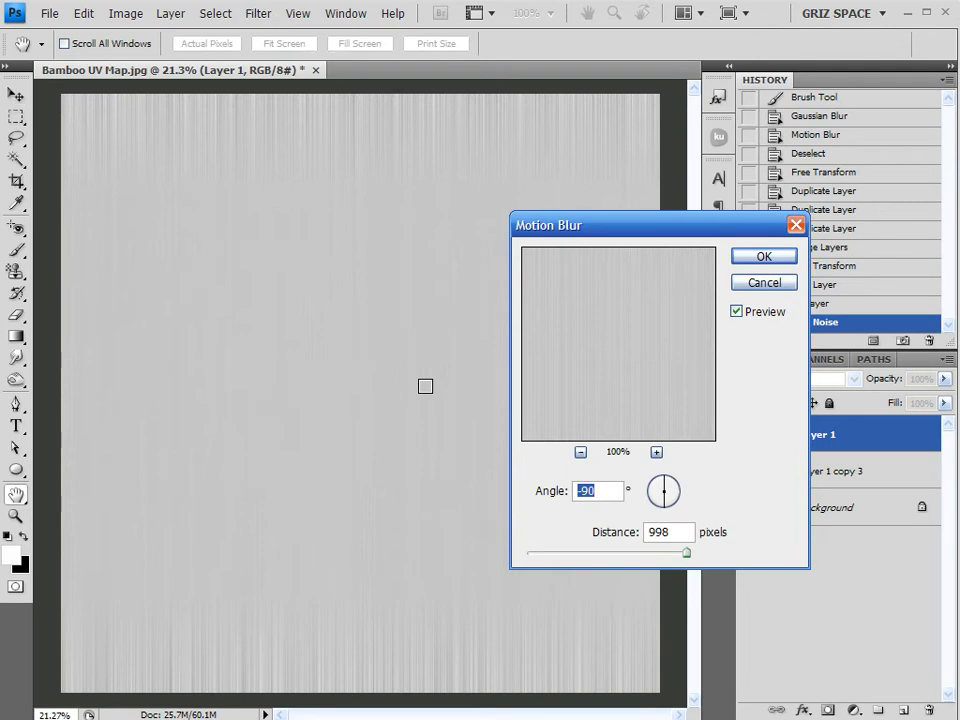
pyautogui.moveTo(652, 558)
pyautogui.mouseDown()
pyautogui.moveTo(595, 553)
pyautogui.moveTo(615, 557)
pyautogui.mouseUp()
pyautogui.click(617, 551)
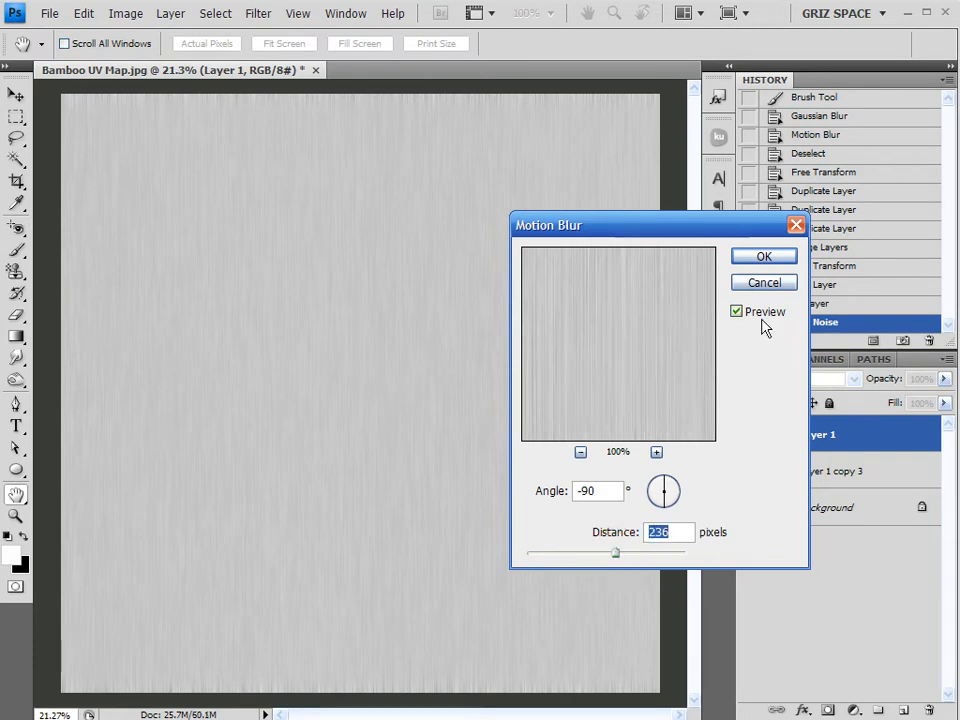
pyautogui.click(776, 256)
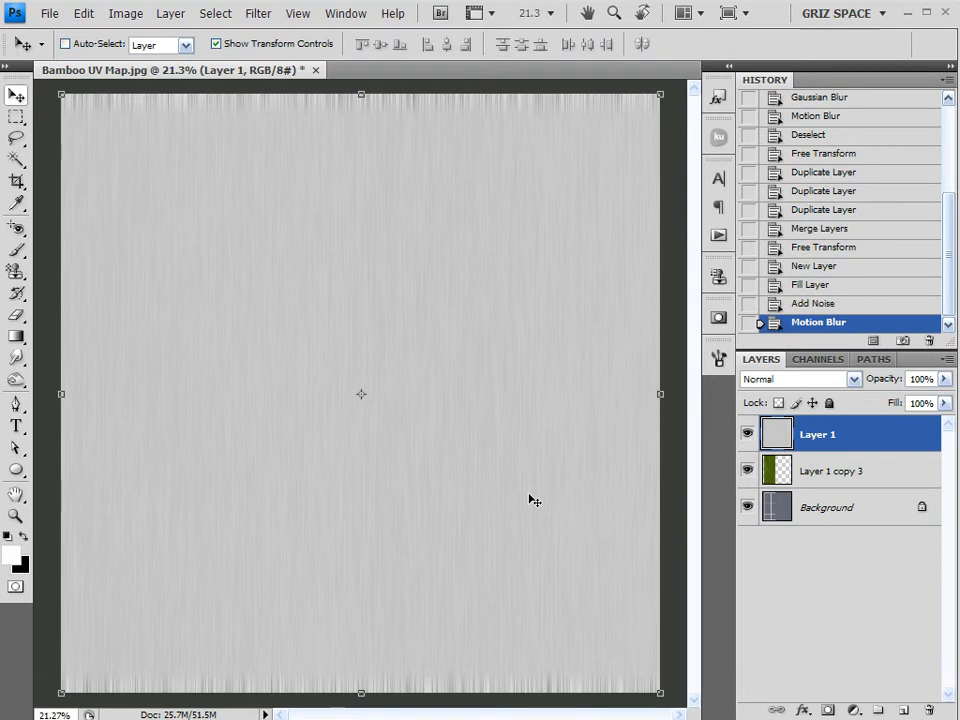
# Stretch the streaked noise layer vertically to about 110.2% height, pushing its uneven upper and lower ends off the canvas.
pyautogui.hotkey('ctrl', '-')
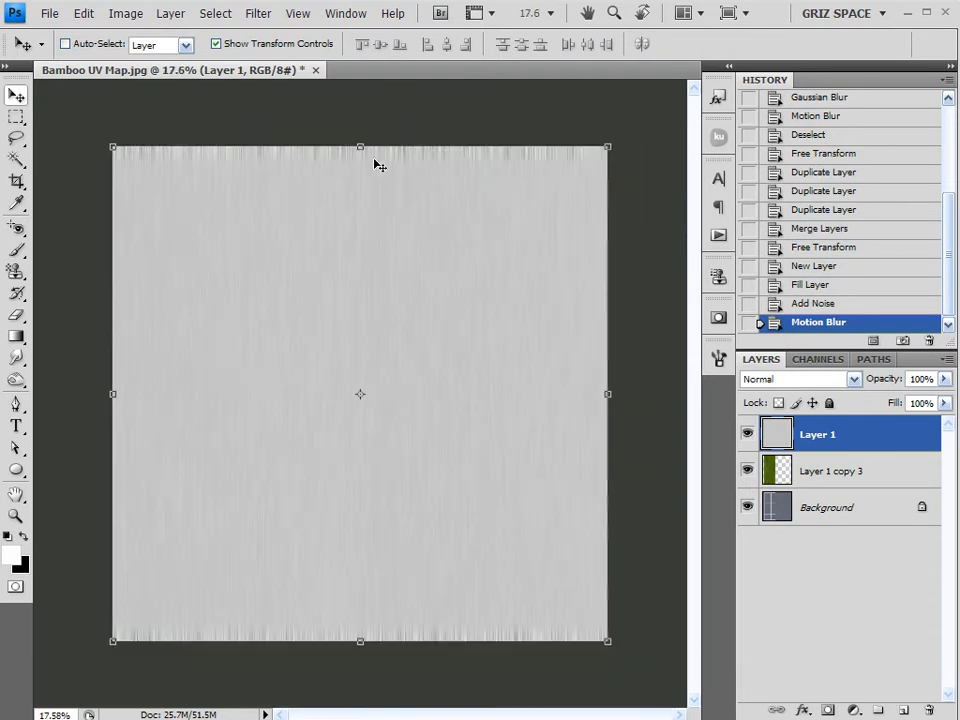
pyautogui.moveTo(360, 147); pyautogui.dragTo(360, 120)
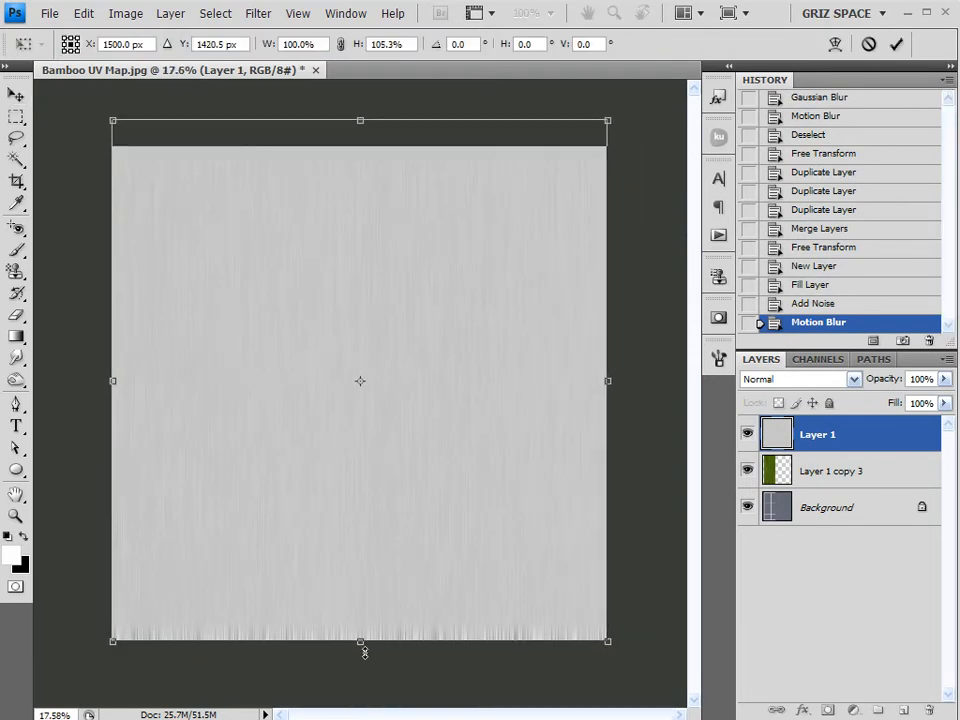
pyautogui.moveTo(361, 641); pyautogui.dragTo(360, 665)
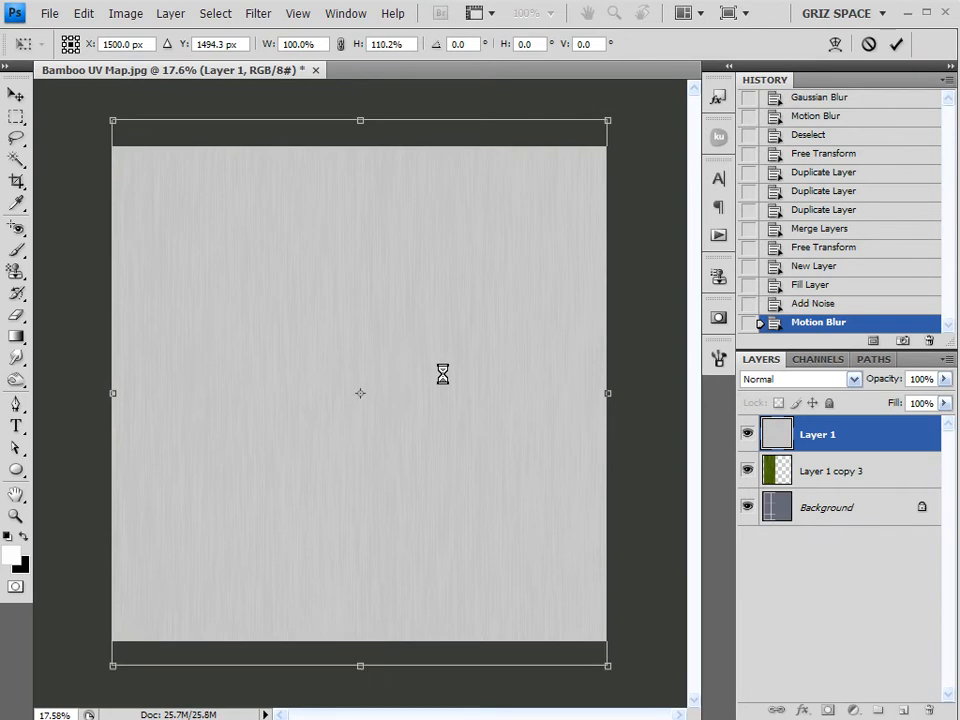
pyautogui.click(896, 44)
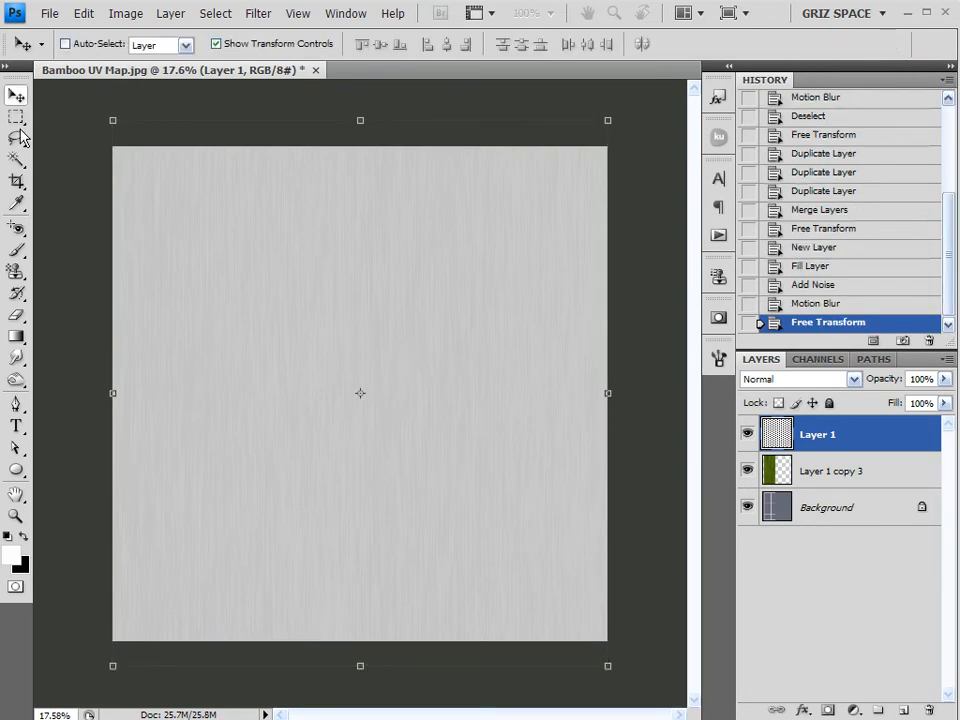
# Crop the document to its full canvas bounds, deleting the streaked layer's parts that extend beyond them.
pyautogui.press('c')
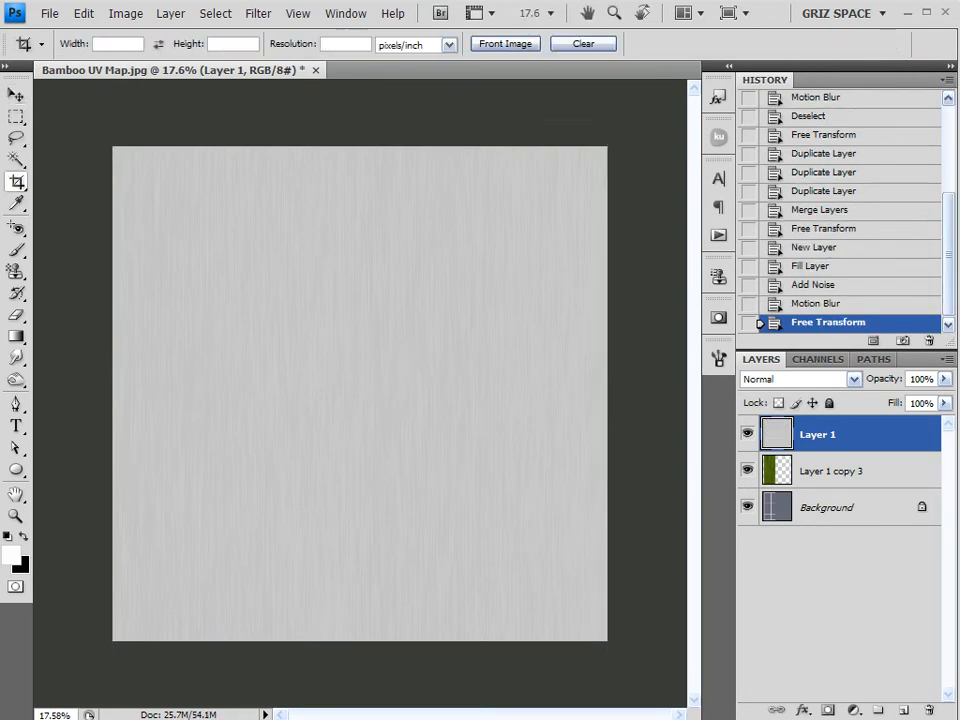
pyautogui.moveTo(110, 144); pyautogui.dragTo(610, 644)
pyautogui.click(896, 44)
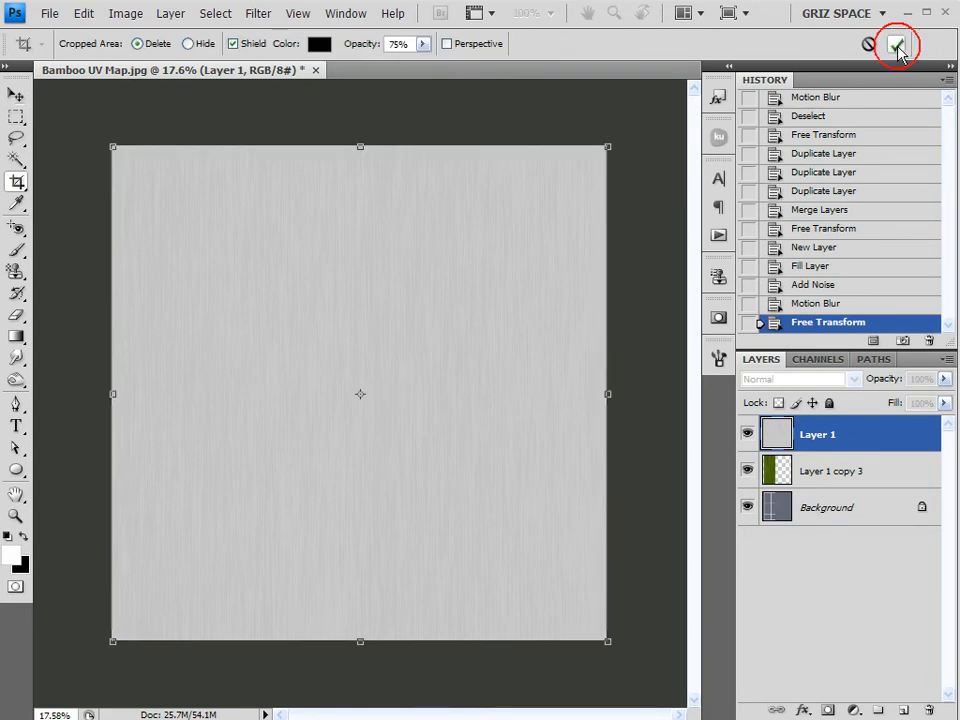
pyautogui.click(15, 97)
pyautogui.hotkey('ctrl', '0')
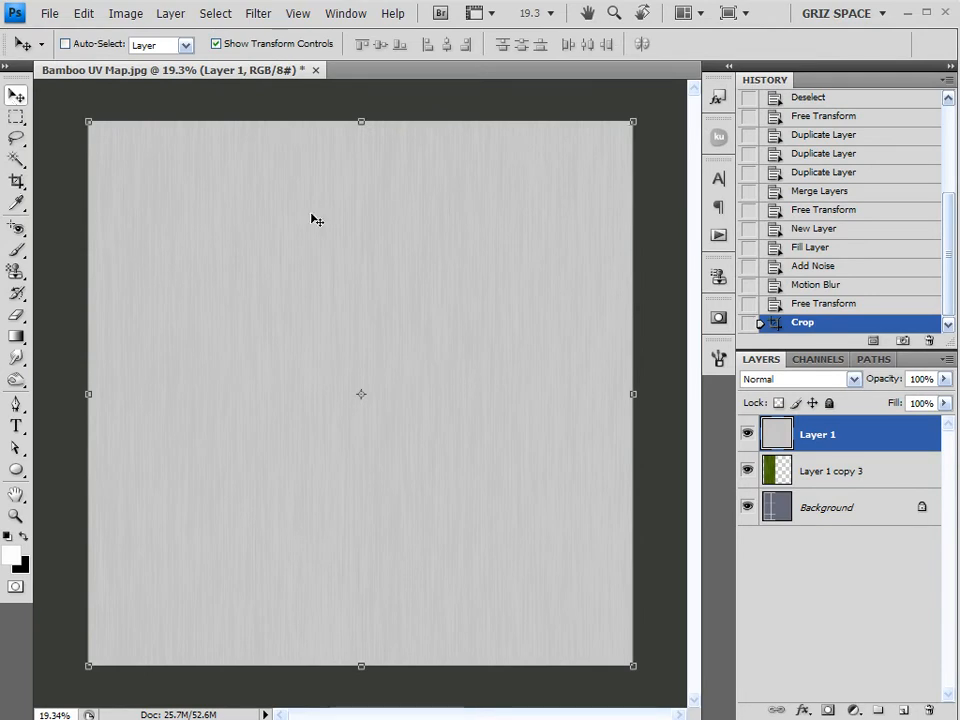
# Increase the streaked layer's contrast with Levels, setting the input levels to 140, 1.00 and 212.
pyautogui.hotkey('ctrl', 'l')
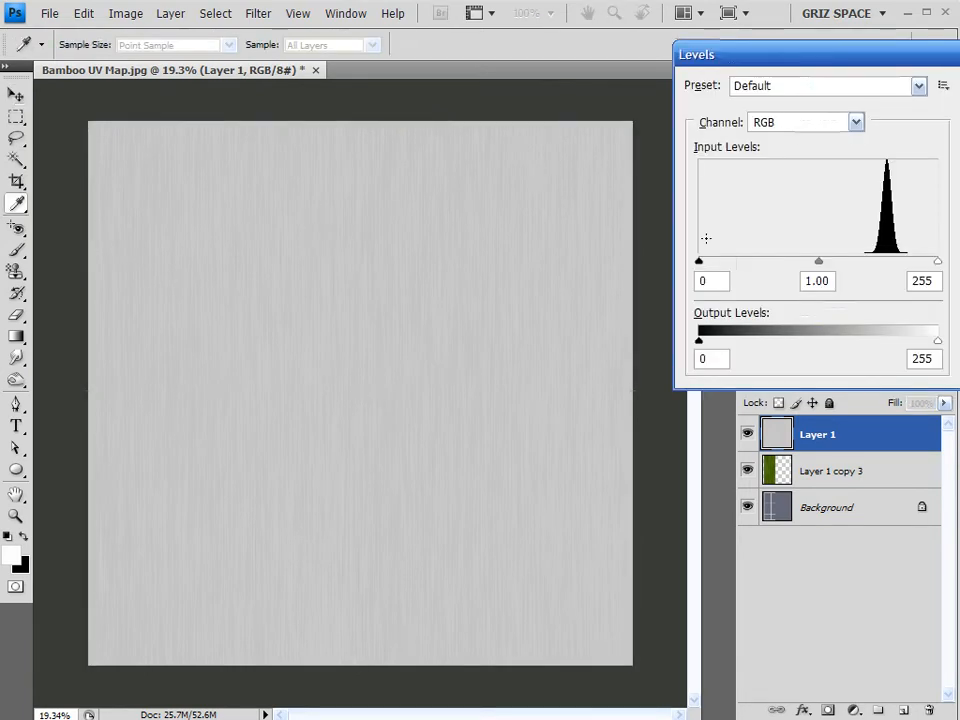
pyautogui.moveTo(700, 263); pyautogui.dragTo(803, 263)
pyautogui.moveTo(938, 262); pyautogui.dragTo(898, 264)
pyautogui.click(806, 263)
pyautogui.moveTo(812, 268); pyautogui.dragTo(833, 270)
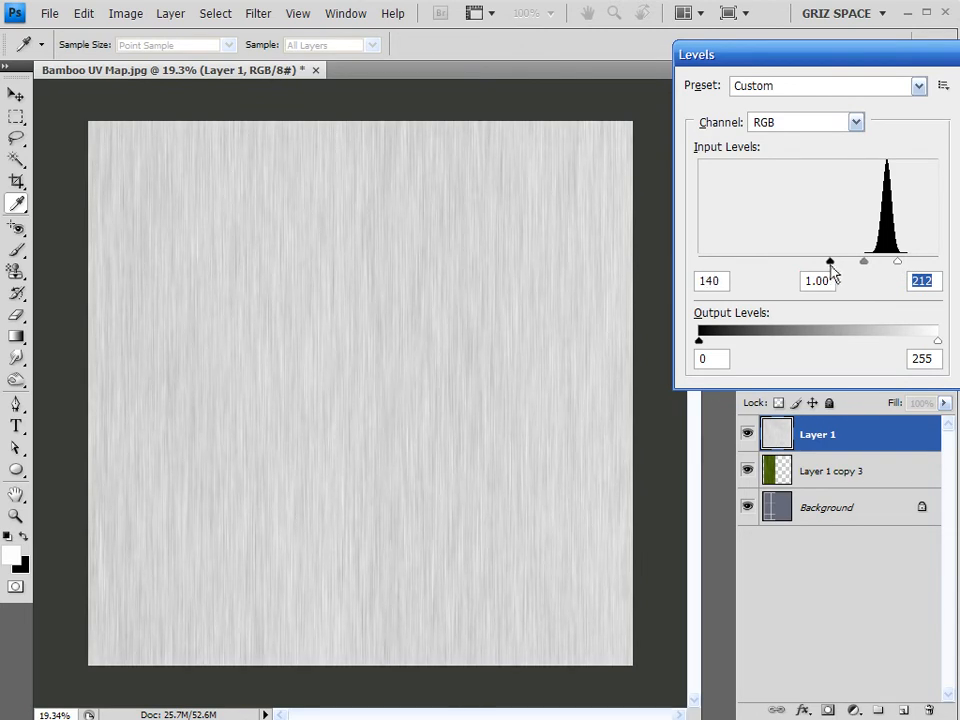
pyautogui.press('Return')
pyautogui.press('v')
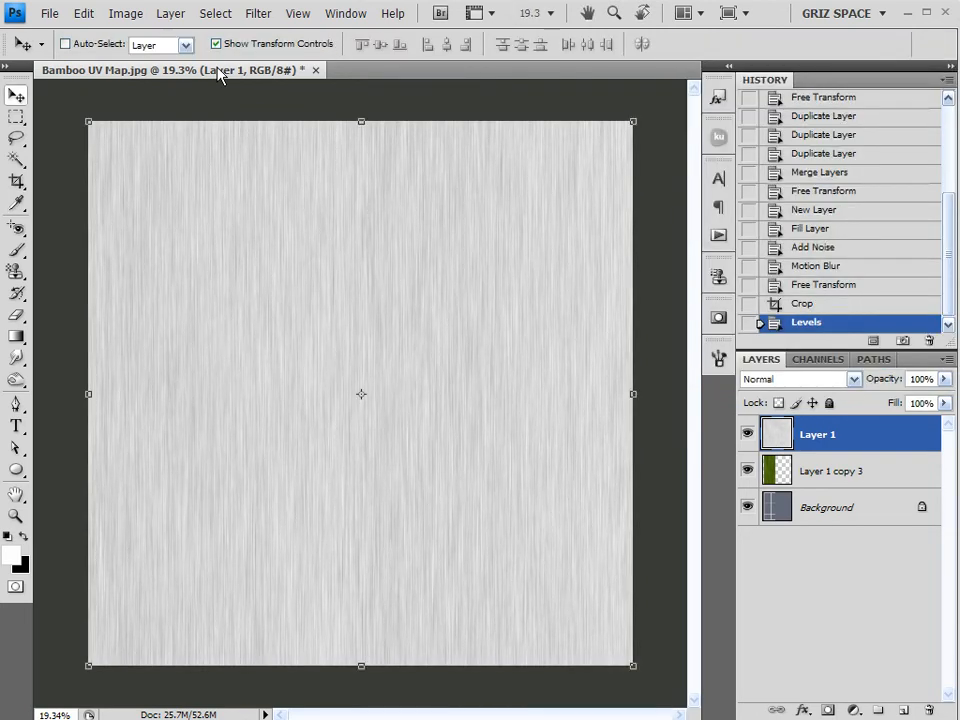
pyautogui.click(258, 13)
pyautogui.moveTo(333, 280)
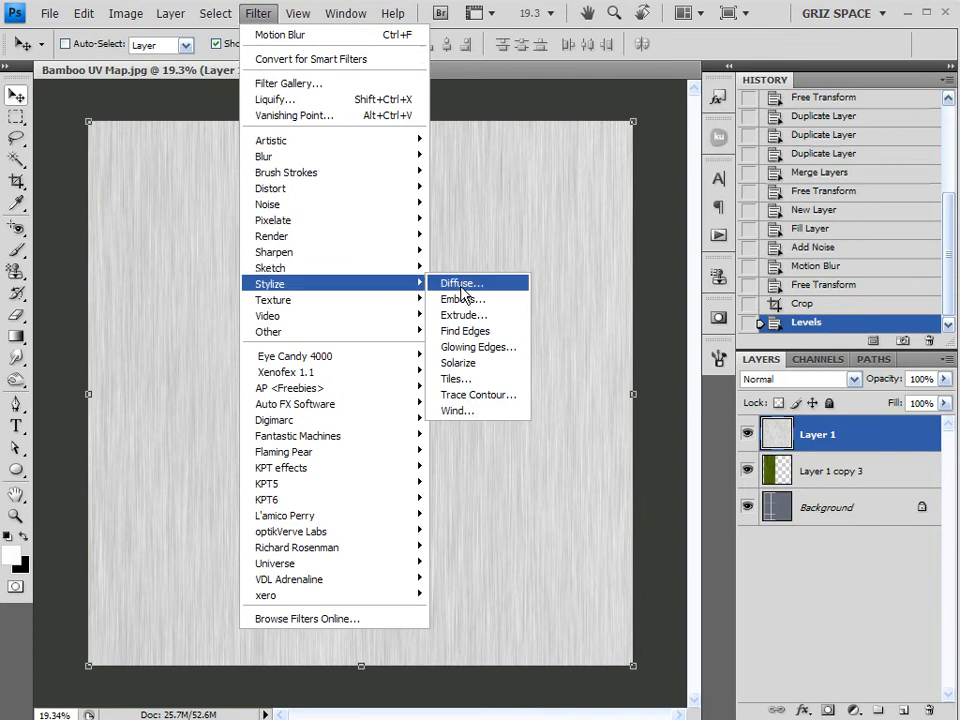
pyautogui.click(464, 300)
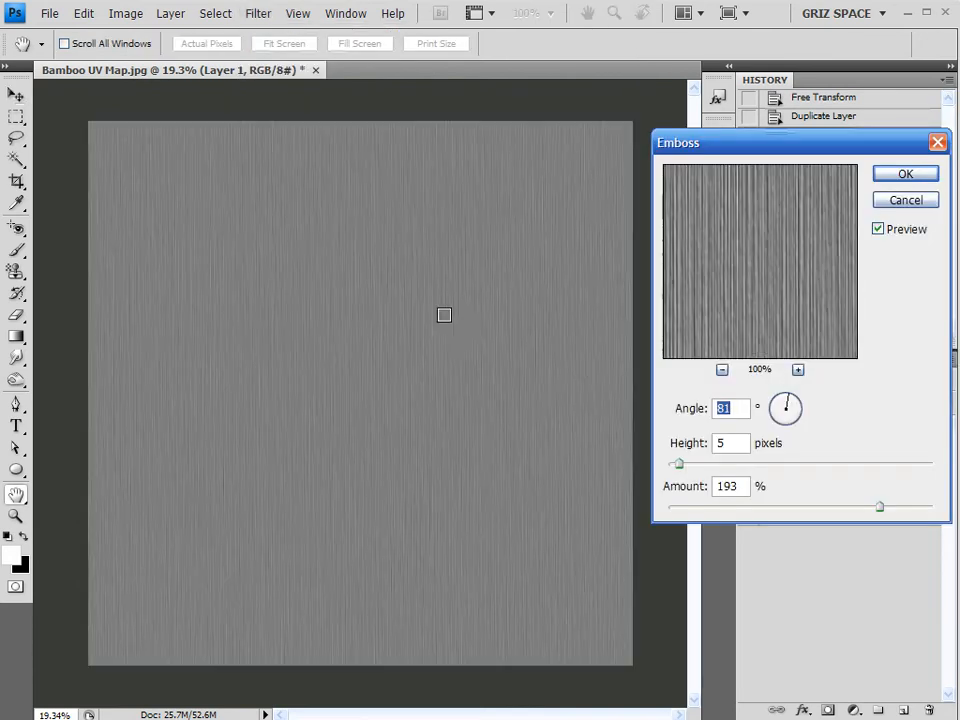
pyautogui.click(918, 204)
# Apply an Emboss filter to the streaked layer with an 81° angle, 5-pixel height and 193% amount.
pyautogui.scroll(5, 394, 380)
pyautogui.scroll(1, 397, 364)
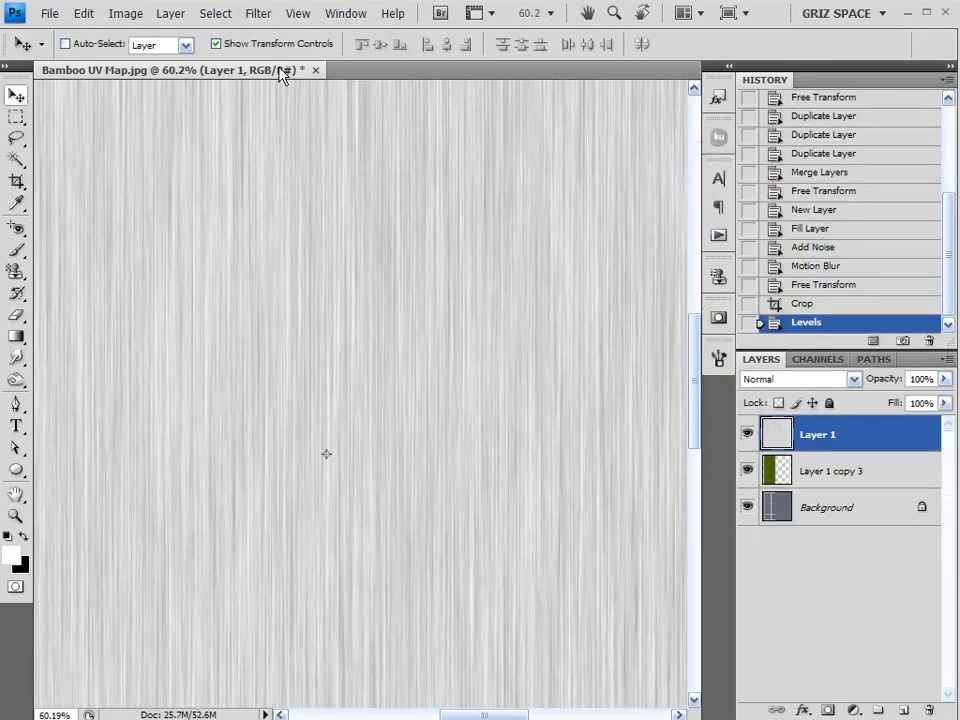
pyautogui.click(258, 13)
pyautogui.moveTo(300, 288)
pyautogui.click(460, 300)
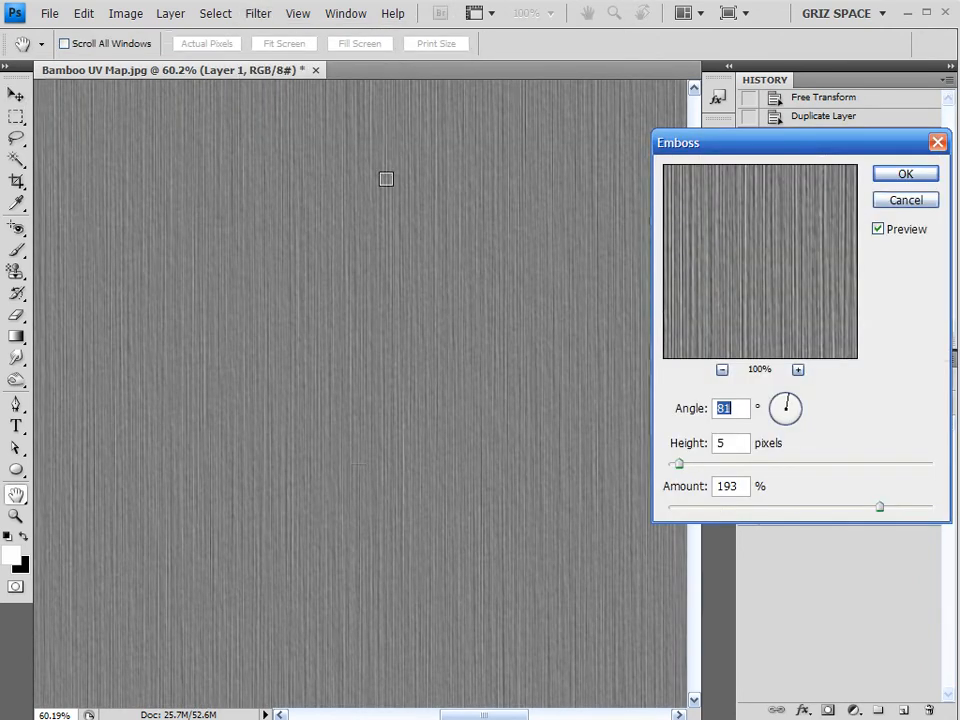
pyautogui.click(929, 177)
# Set the embossed layer's blend mode to Overlay.
pyautogui.scroll(-6, 561, 328)
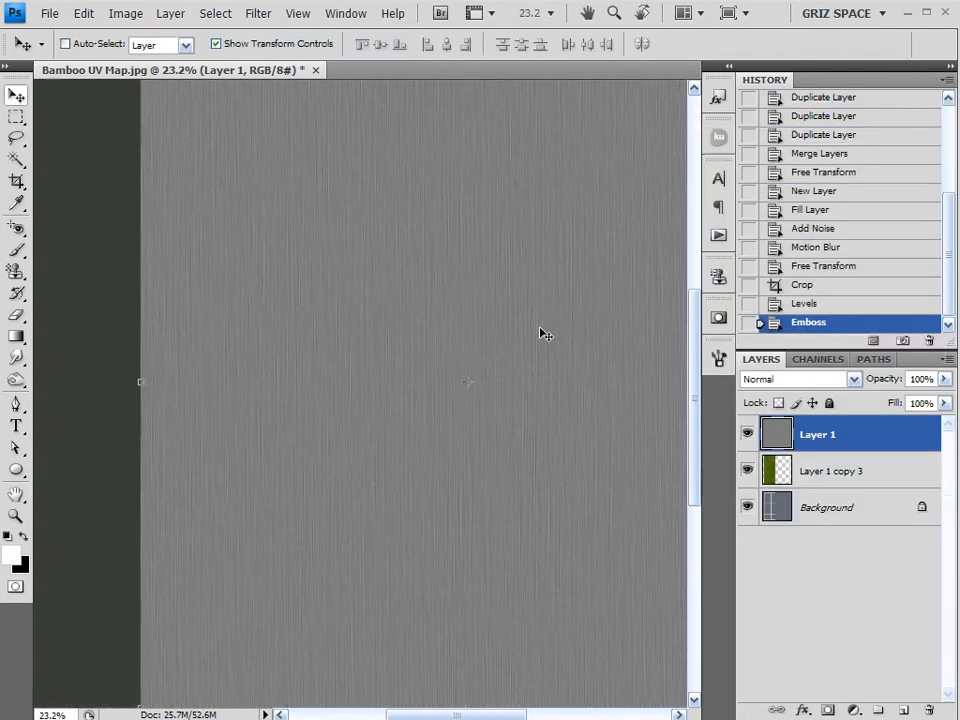
pyautogui.scroll(1, 540, 331)
pyautogui.click(797, 379)
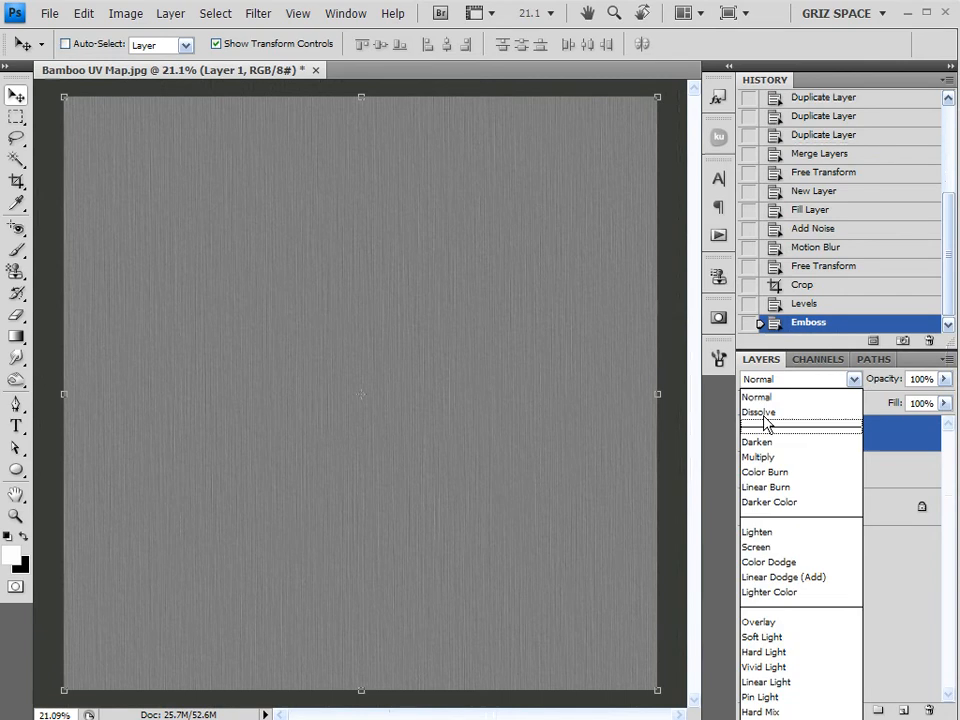
pyautogui.click(770, 622)
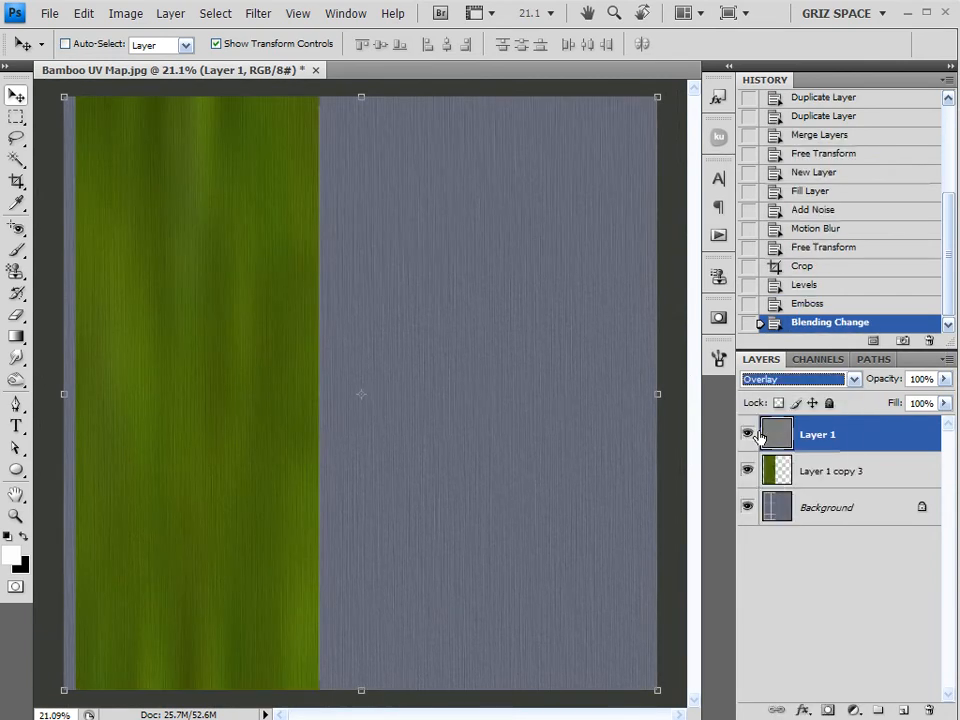
# Compare other blend modes on the embossed layer over the green base and return to Overlay.
pyautogui.press('Up')
pyautogui.press('Up')
pyautogui.press('Up')
pyautogui.press('Up')
pyautogui.press('Down')
pyautogui.press('Down')
pyautogui.press('Down')
pyautogui.press('Down')
pyautogui.click(210, 404)
pyautogui.scroll(3, 116, 347)
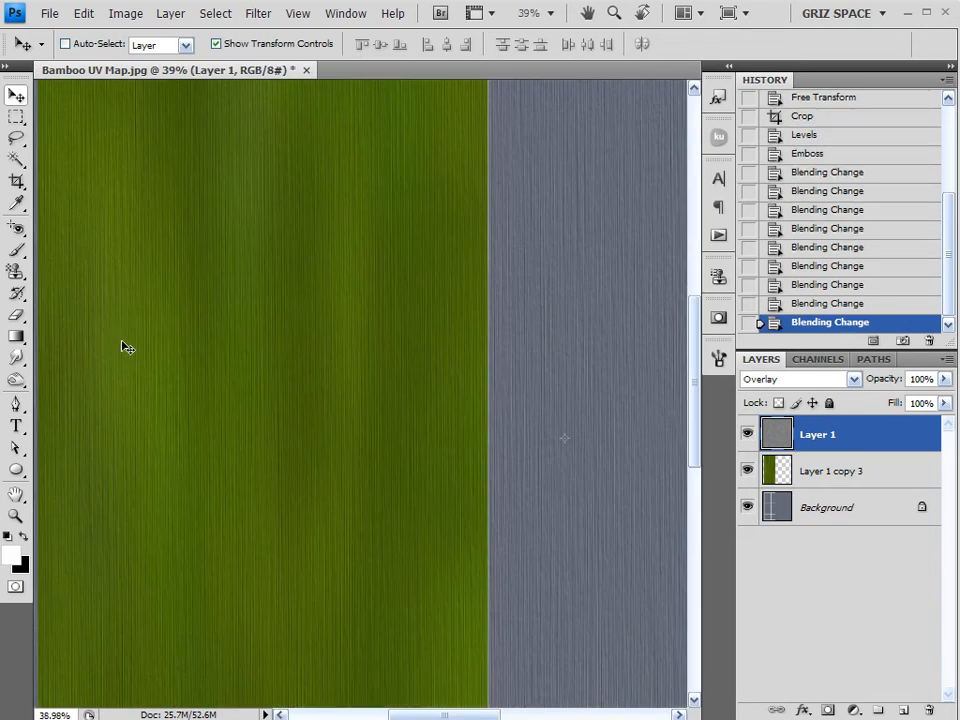
pyautogui.click(808, 384)
pyautogui.press('Down')
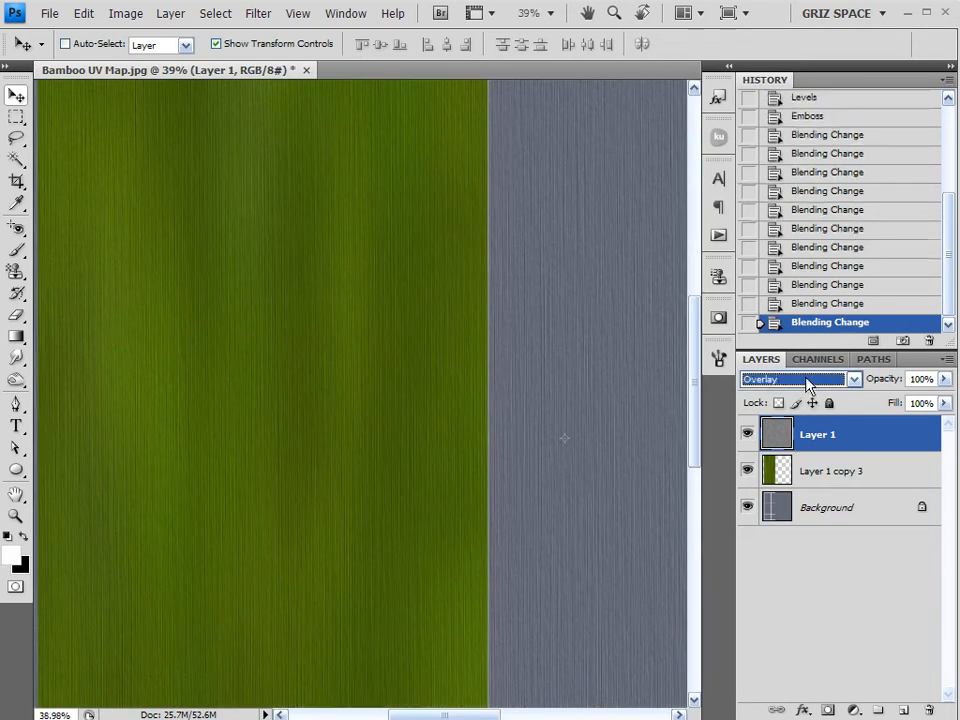
pyautogui.press('Return')
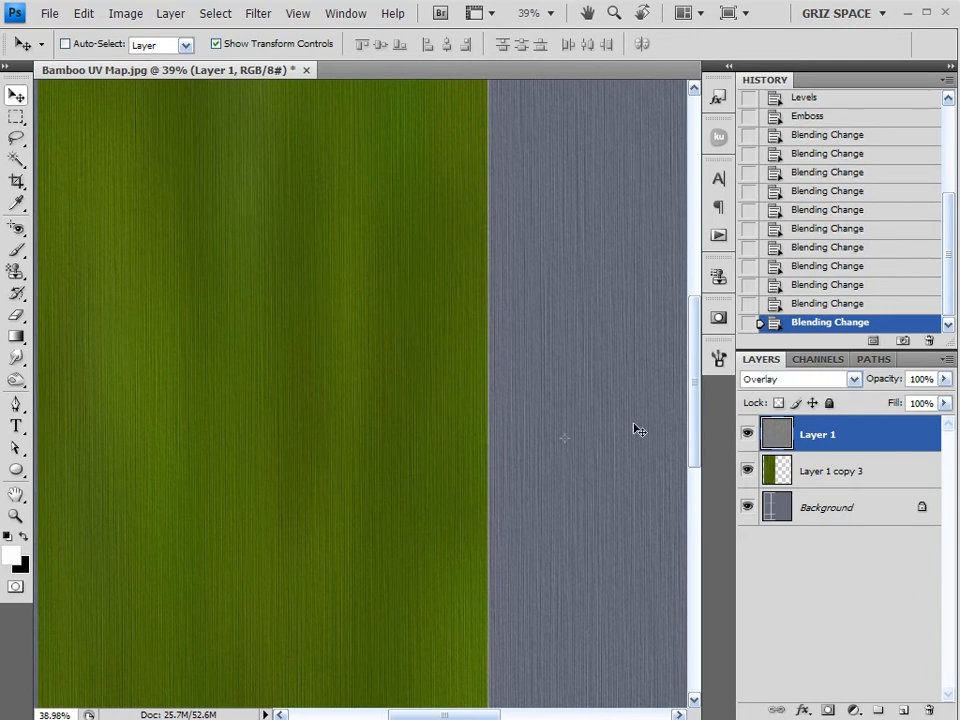
# Try squeezing the embossed layer horizontally to 46.3%, then settle on a width of about 97.3%.
pyautogui.scroll(-5, 610, 388)
pyautogui.moveTo(622, 396); pyautogui.dragTo(341, 395)
pyautogui.scroll(4, 160, 376)
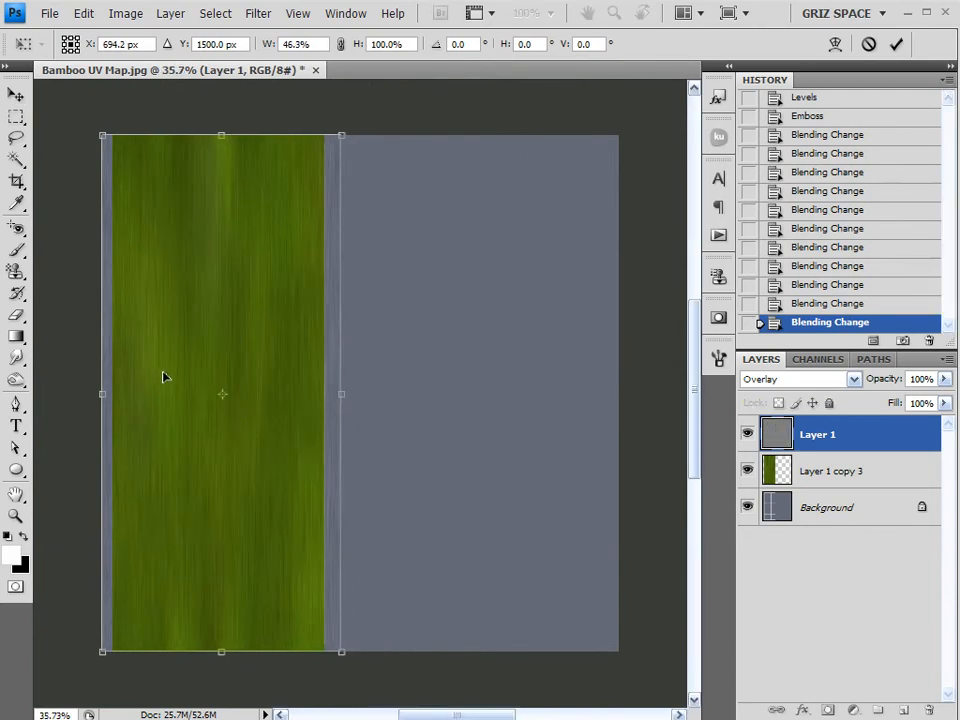
pyautogui.scroll(-5, 164, 378)
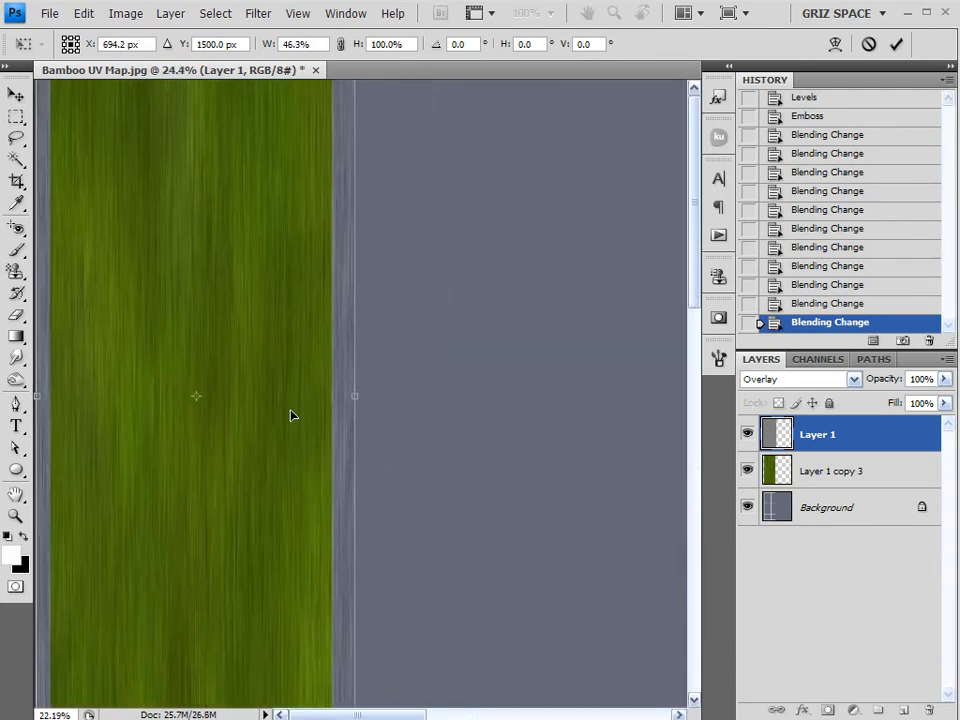
pyautogui.moveTo(336, 395); pyautogui.dragTo(656, 386)
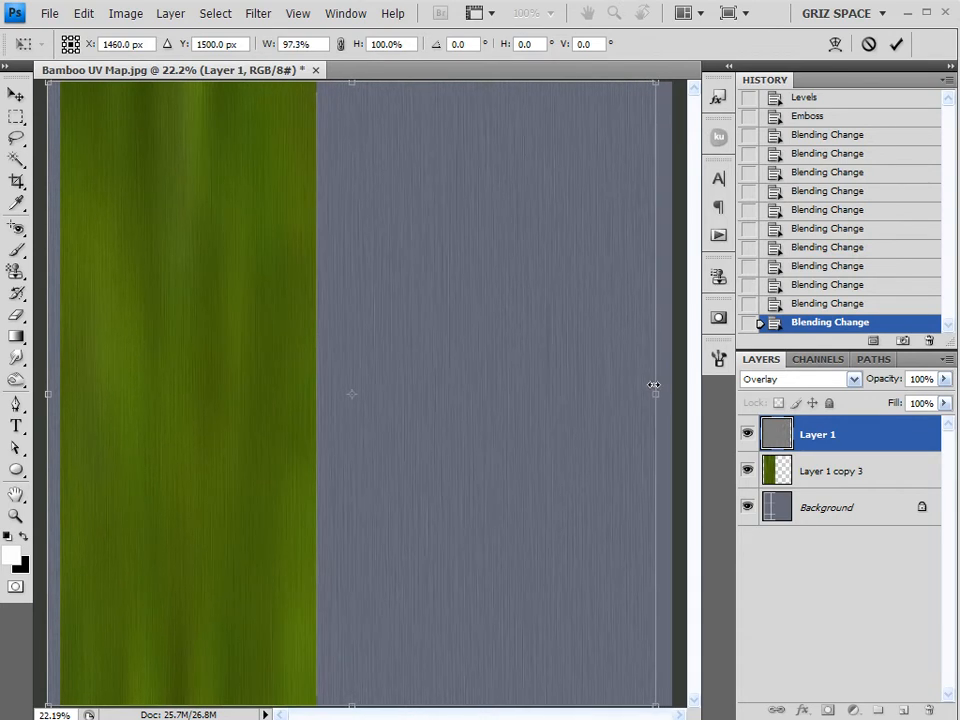
pyautogui.click(890, 43)
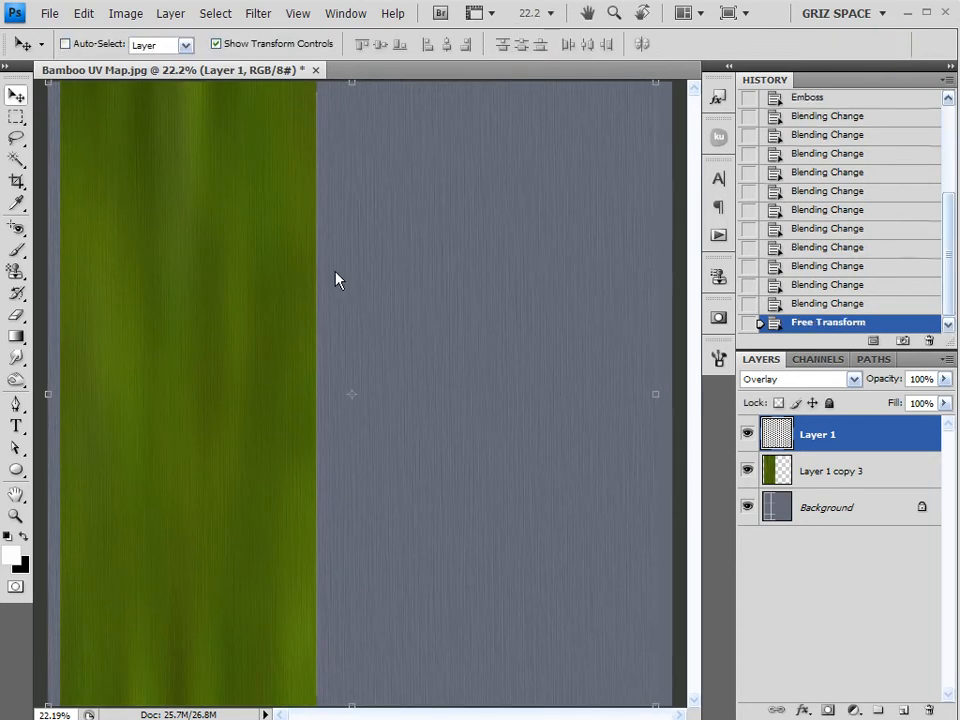
# Reduce the embossed layer's opacity to roughly 70%, judging the fiber strength at close and wider views.
pyautogui.scroll(5, 78, 350)
pyautogui.scroll(4, 163, 356)
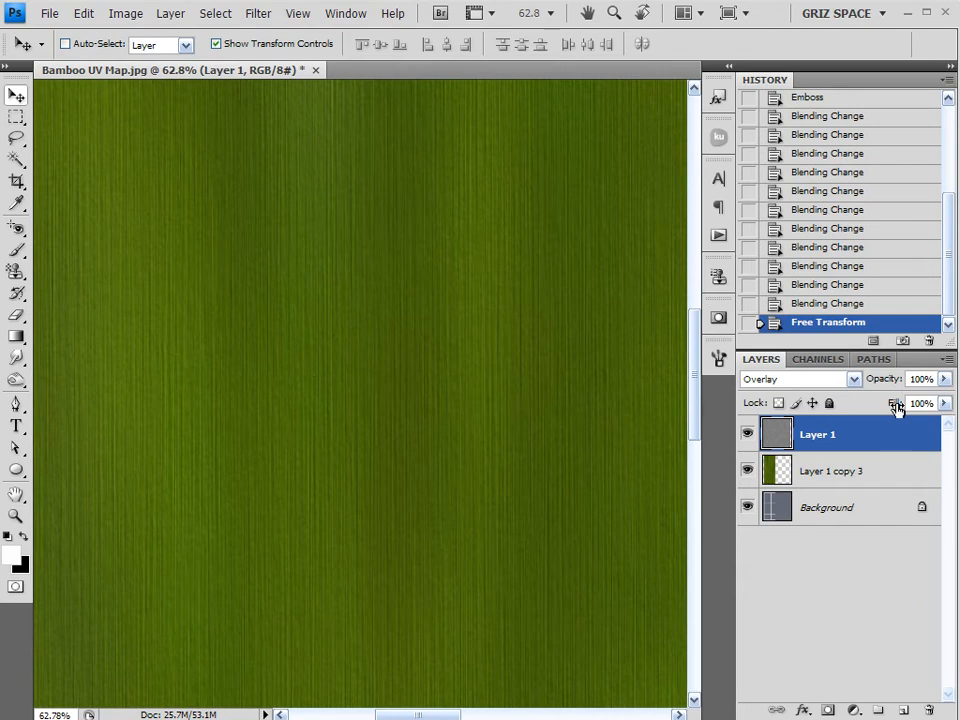
pyautogui.click(944, 380)
pyautogui.moveTo(930, 403)
pyautogui.mouseDown()
pyautogui.moveTo(906, 398)
pyautogui.moveTo(917, 399)
pyautogui.mouseUp()
pyautogui.click(429, 392)
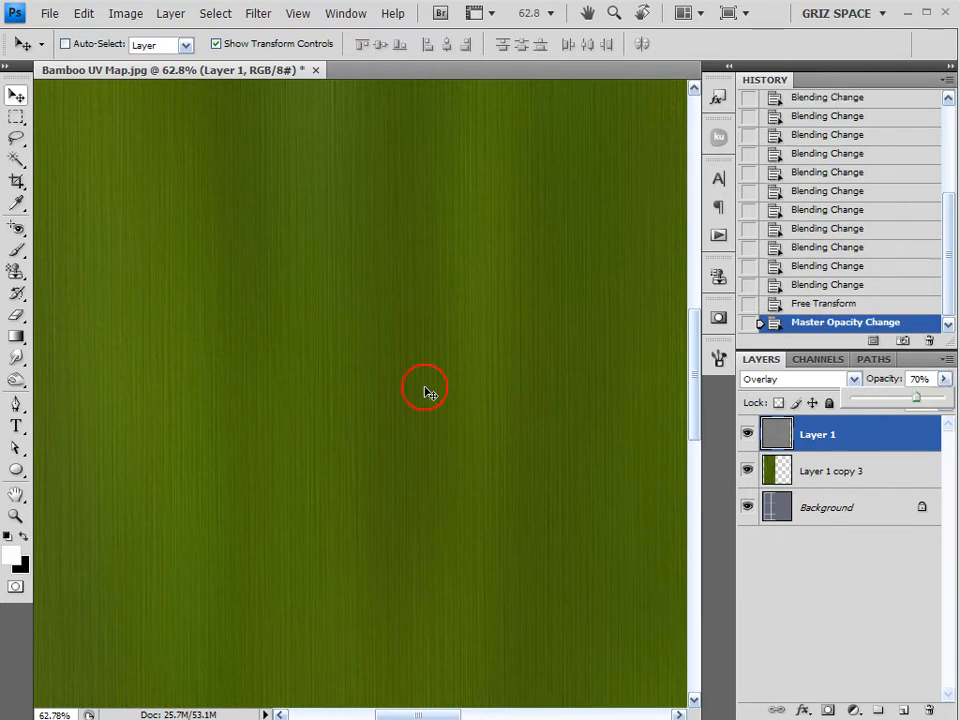
pyautogui.hotkey('ctrl', '0')
pyautogui.scroll(-2, 429, 397)
pyautogui.scroll(-1, 433, 393)
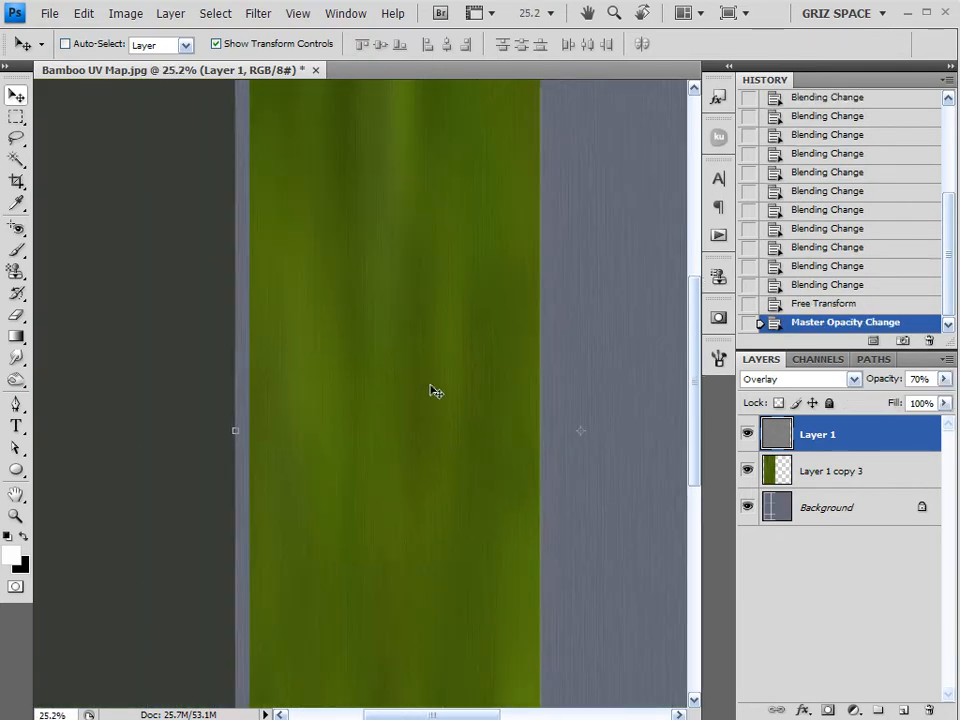
pyautogui.click(944, 379)
pyautogui.moveTo(942, 401)
pyautogui.mouseDown()
pyautogui.moveTo(952, 401)
pyautogui.moveTo(927, 399)
pyautogui.mouseUp()
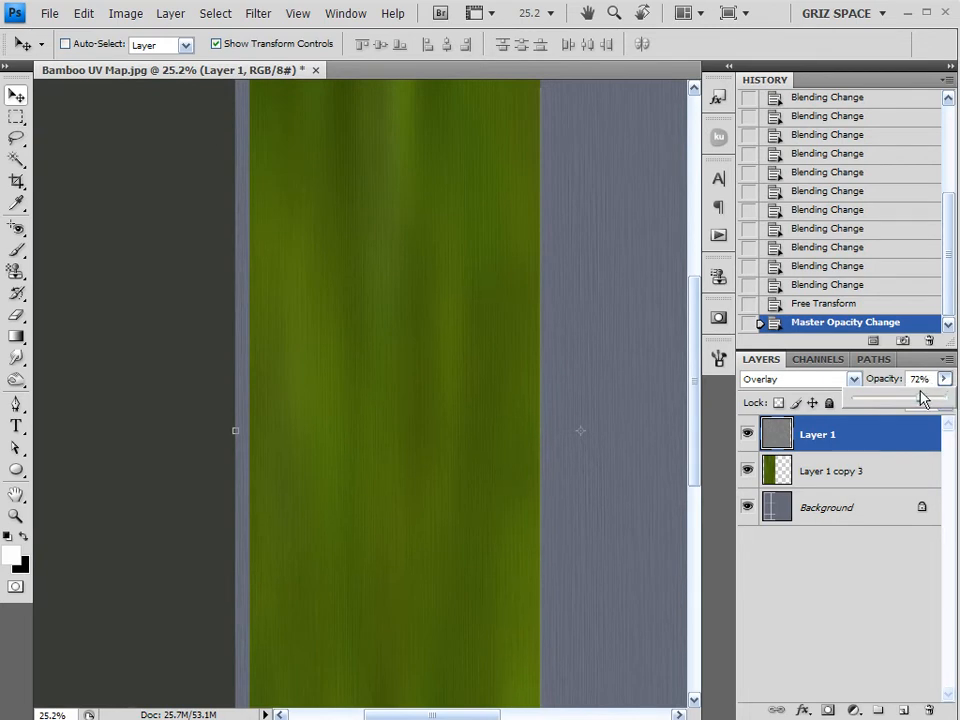
pyautogui.moveTo(922, 399); pyautogui.dragTo(918, 401)
pyautogui.click(788, 560)
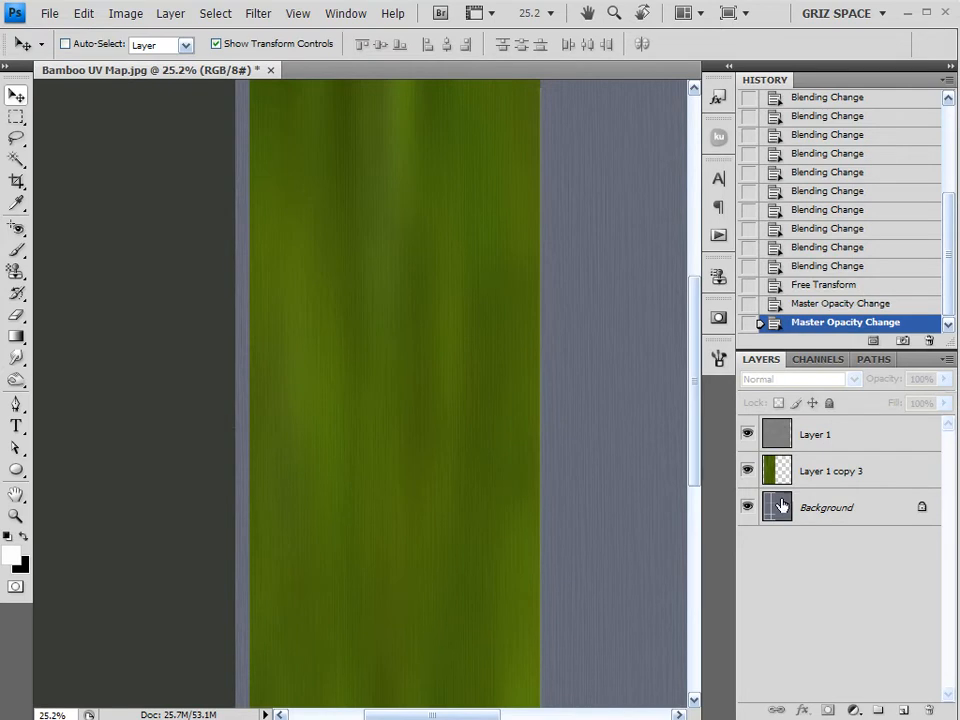
# Hide the fiber layer and widen the green layer to about 100.3% so it covers the UV grid's exposed edge.
pyautogui.scroll(-2, 550, 410)
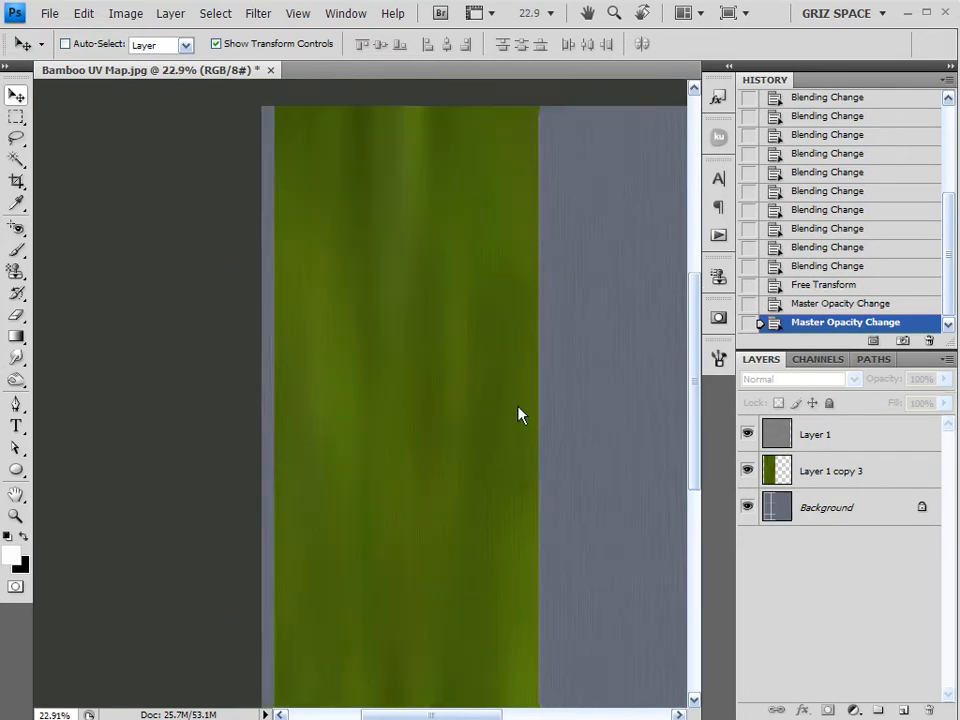
pyautogui.scroll(15, 247, 408)
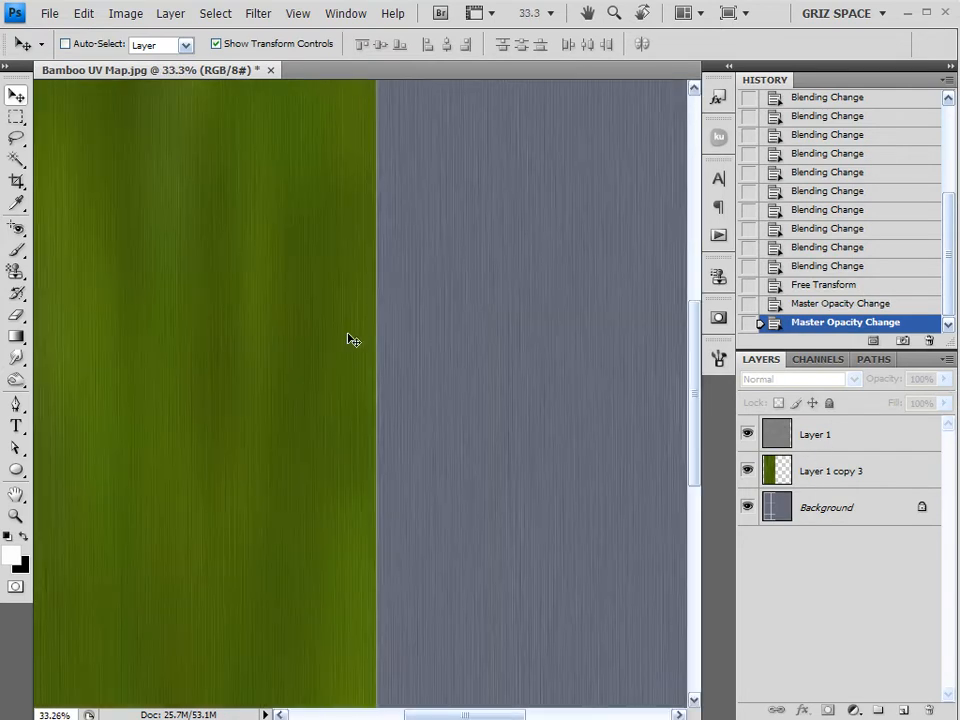
pyautogui.scroll(3, 345, 360)
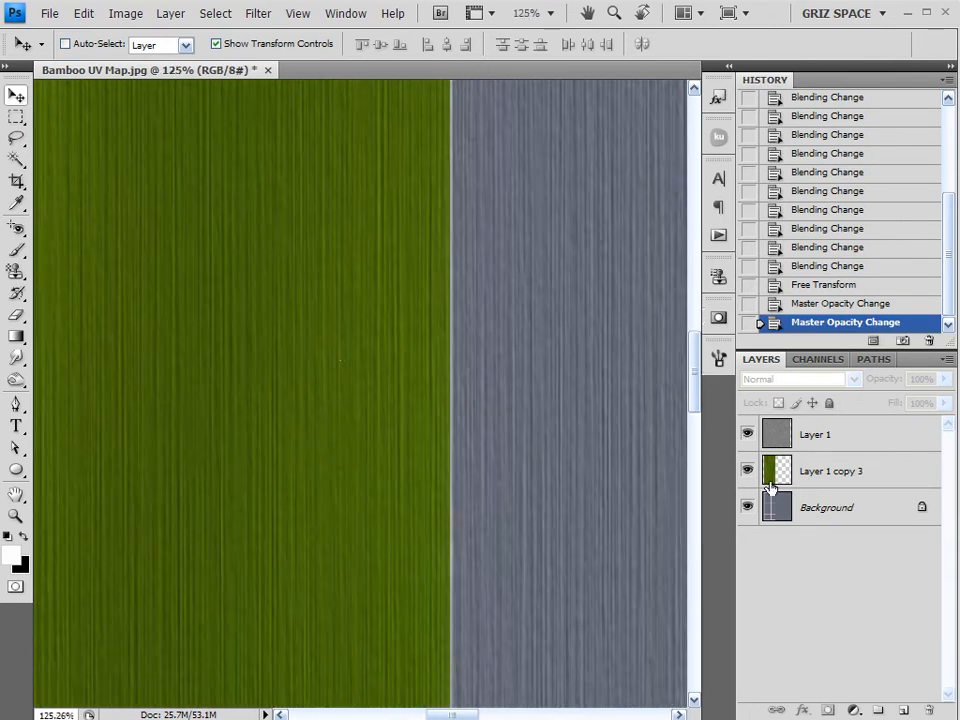
pyautogui.click(748, 433)
pyautogui.click(830, 471)
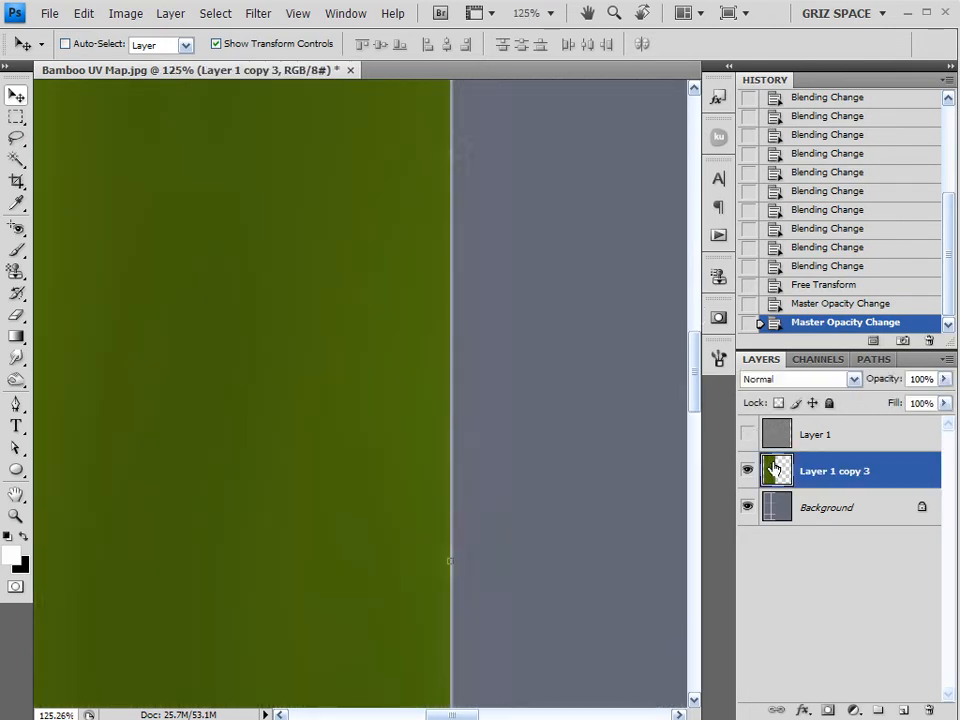
pyautogui.hotkey('ctrl', 't')
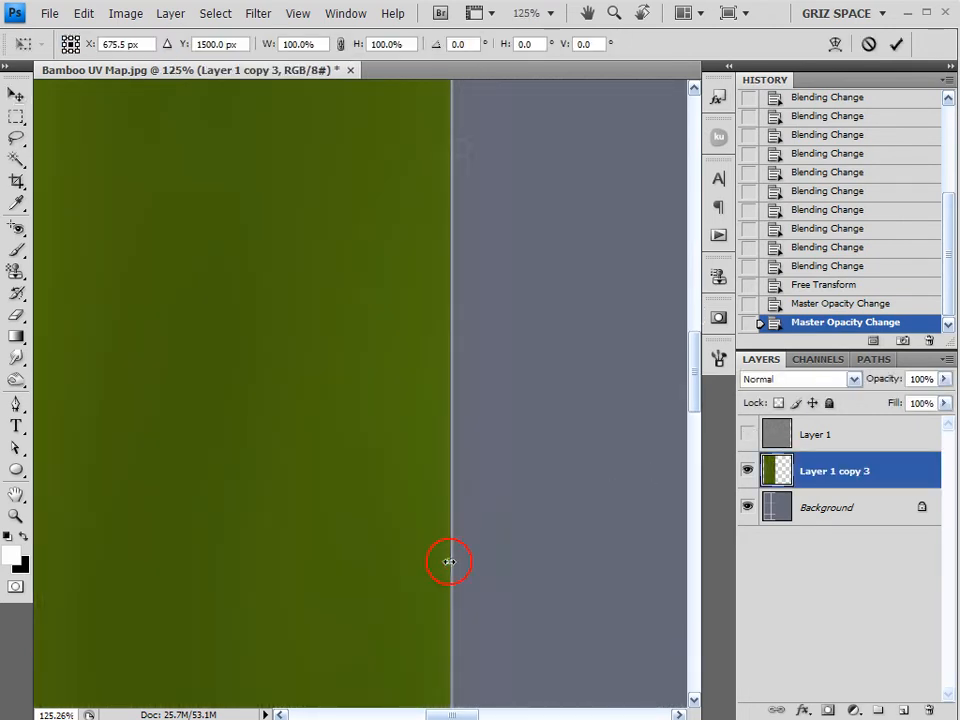
pyautogui.moveTo(450, 562)
pyautogui.mouseDown()
pyautogui.moveTo(433, 561)
pyautogui.moveTo(452, 567)
pyautogui.mouseUp()
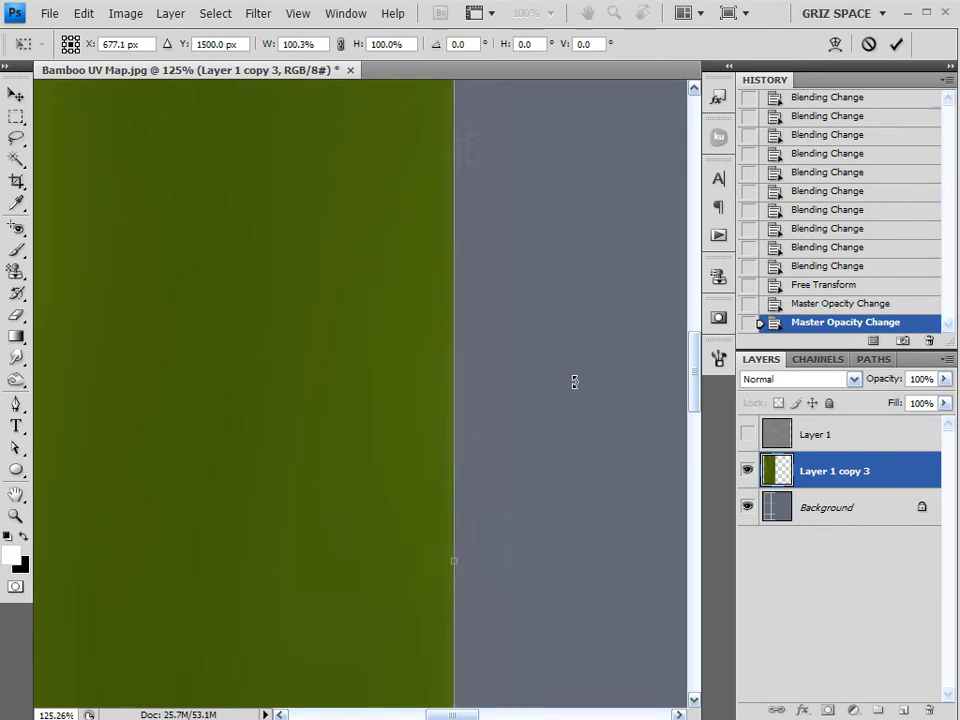
pyautogui.click(896, 44)
# Hide the green layer to reveal the UV grid and add a new layer above it.
pyautogui.scroll(-17, 360, 394)
pyautogui.scroll(-2, 194, 353)
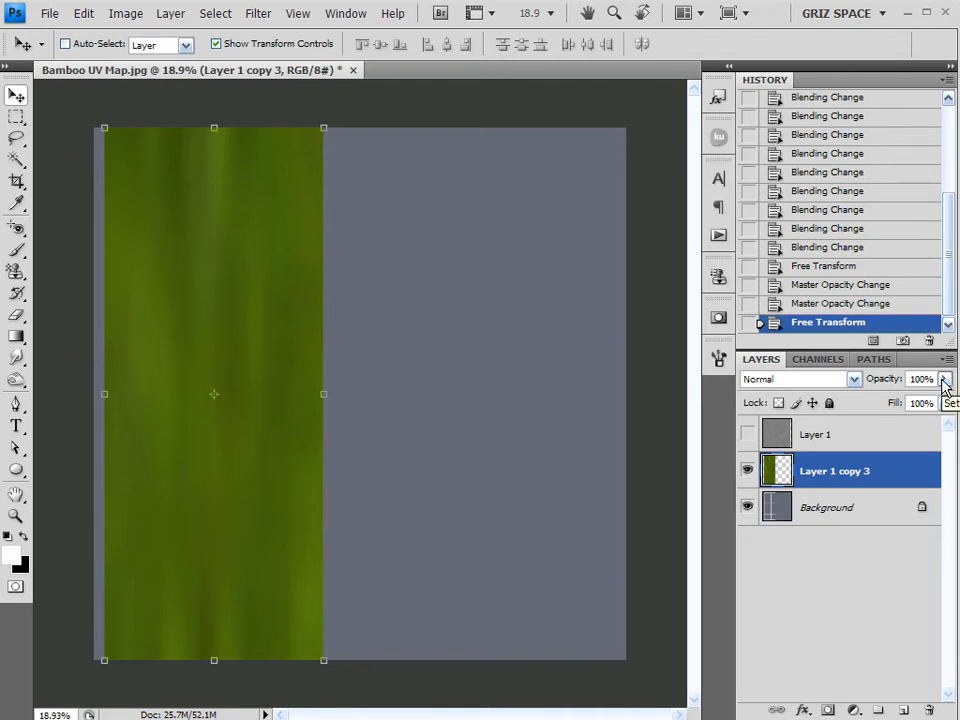
pyautogui.click(743, 471)
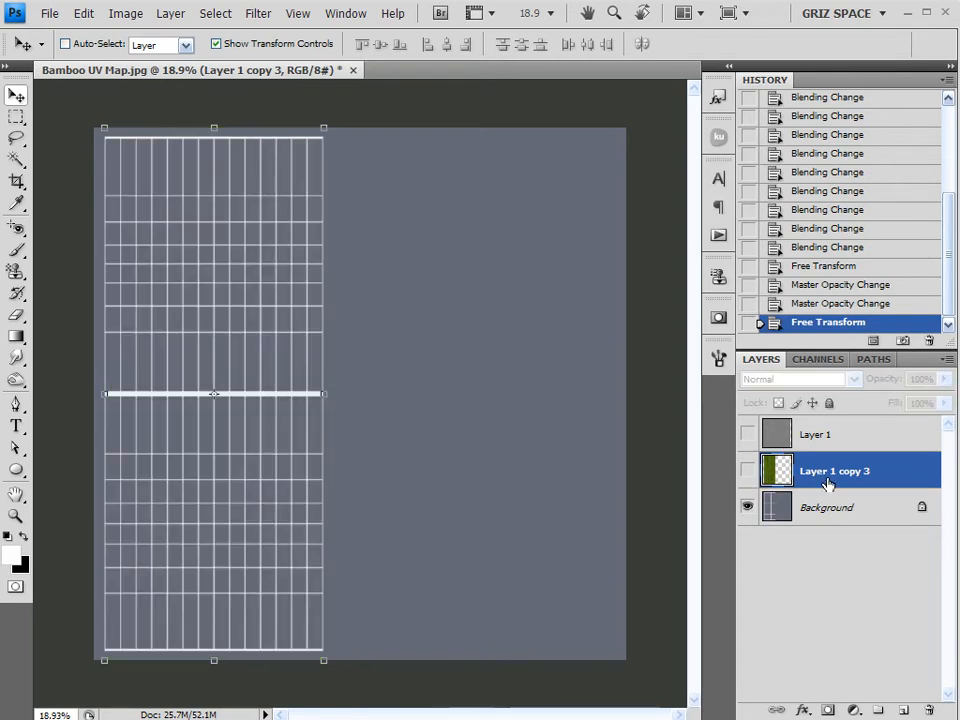
pyautogui.click(905, 711)
pyautogui.scroll(4, 109, 444)
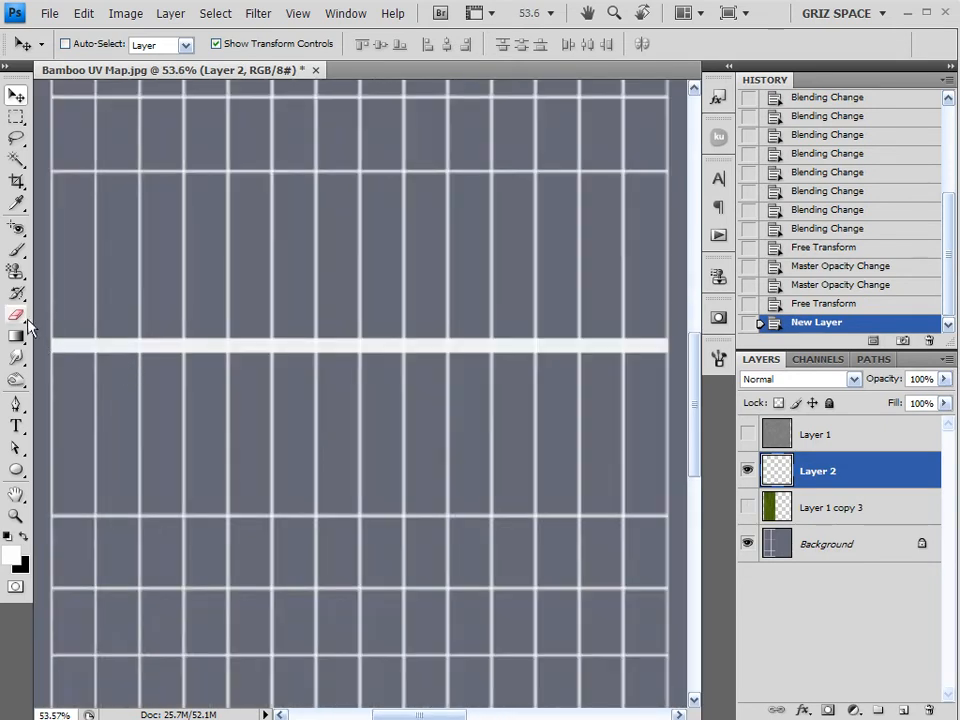
# Marquee-select a rectangle slightly larger than the thick white horizontal band of the UV grid.
pyautogui.click(16, 117)
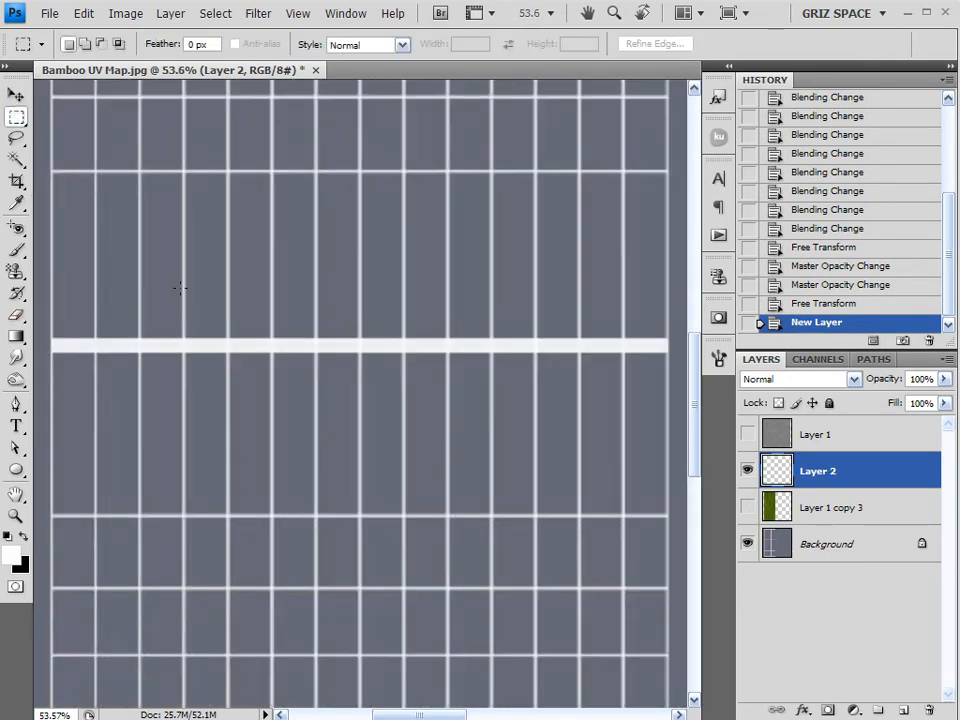
pyautogui.scroll(-1, 157, 335)
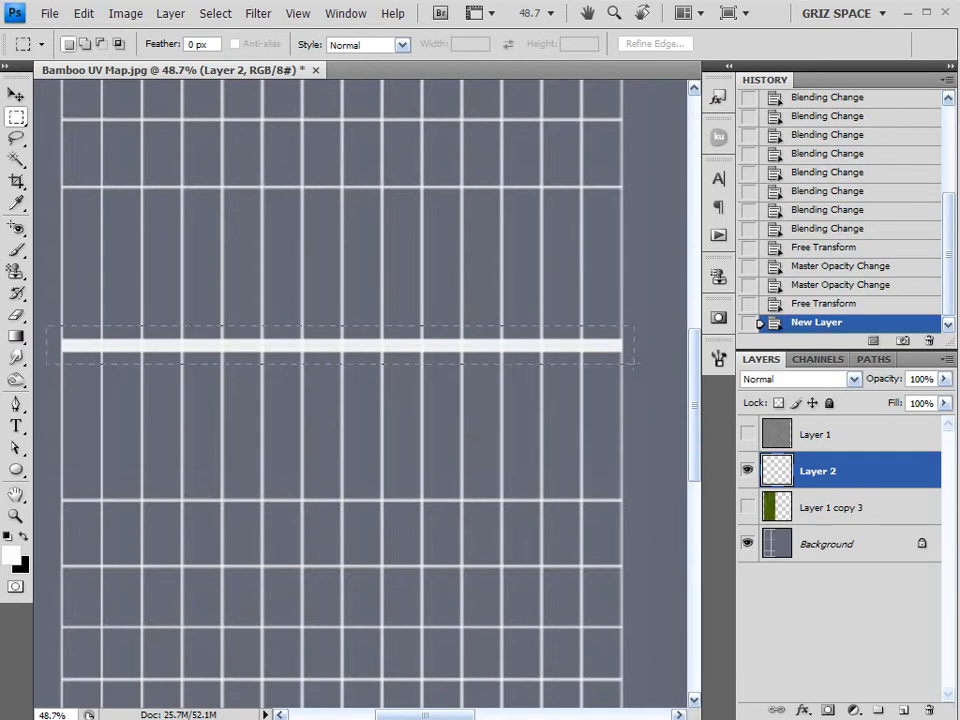
pyautogui.moveTo(630, 366); pyautogui.dragTo(633, 369)
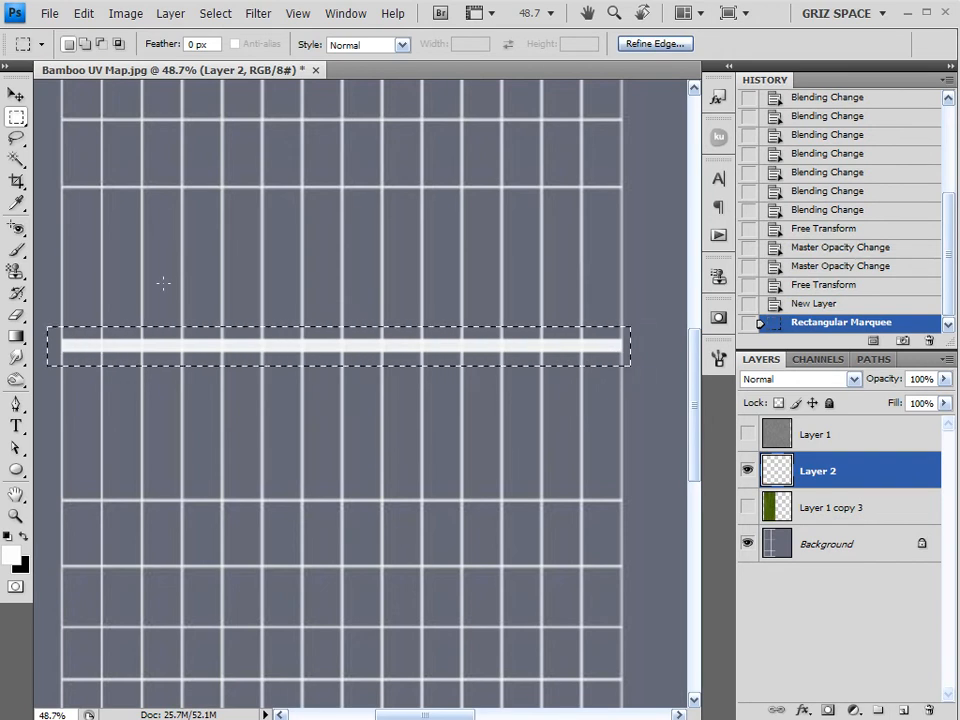
# Set the foreground color to the muted gray-brown #6b6749.
pyautogui.click(11, 553)
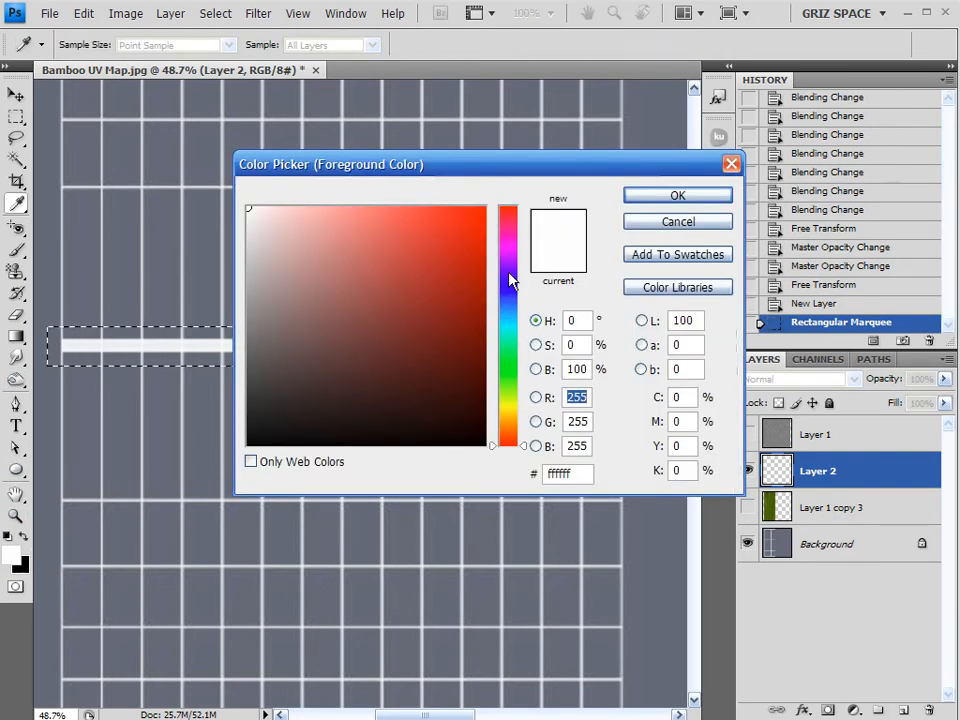
pyautogui.click(509, 409)
pyautogui.click(323, 345)
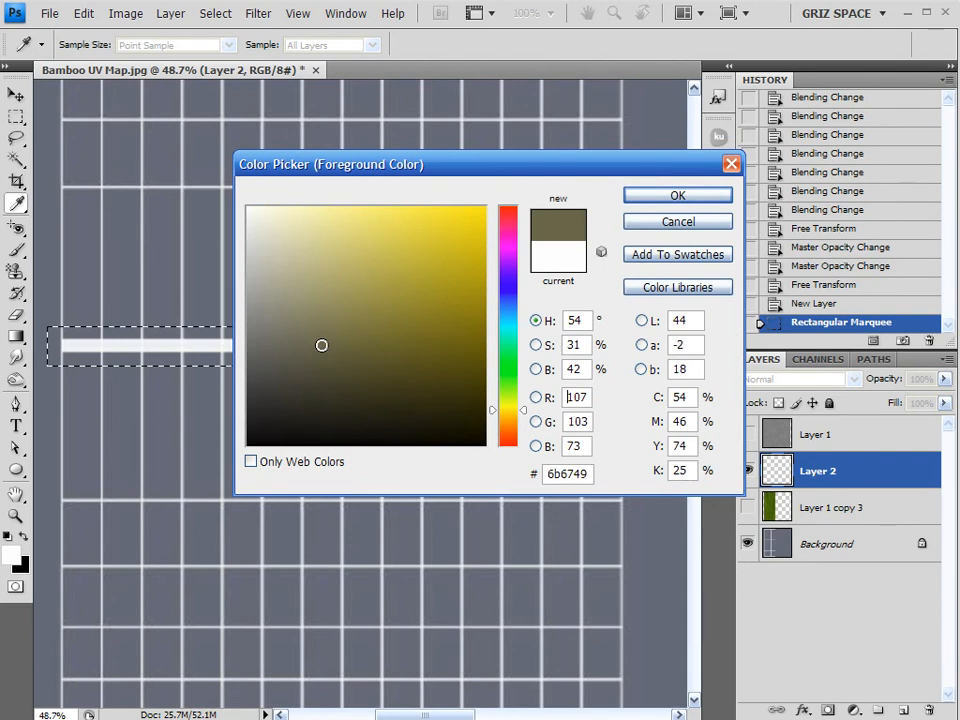
pyautogui.click(708, 199)
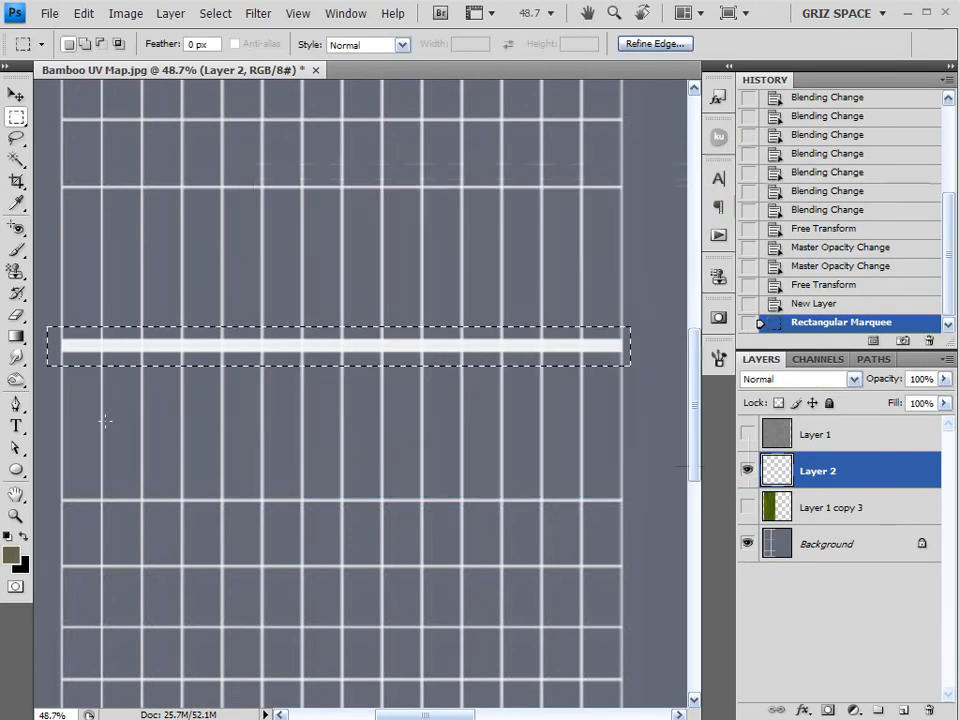
# Swap the foreground and background colors and change the black one to olive #696b30.
pyautogui.click(25, 536)
pyautogui.click(11, 553)
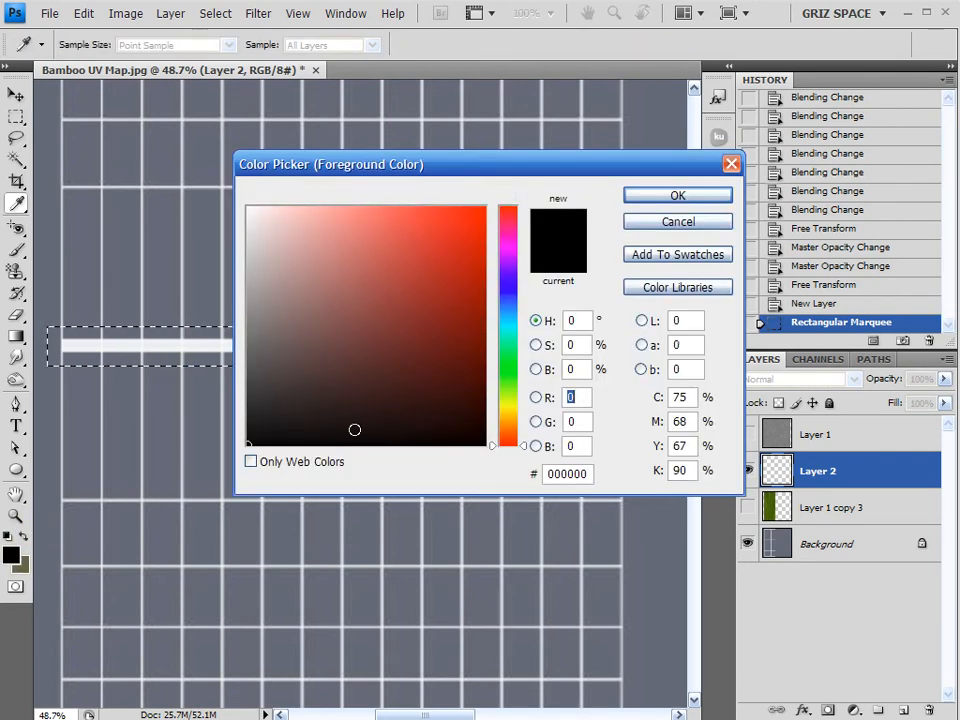
pyautogui.moveTo(503, 414); pyautogui.dragTo(507, 405)
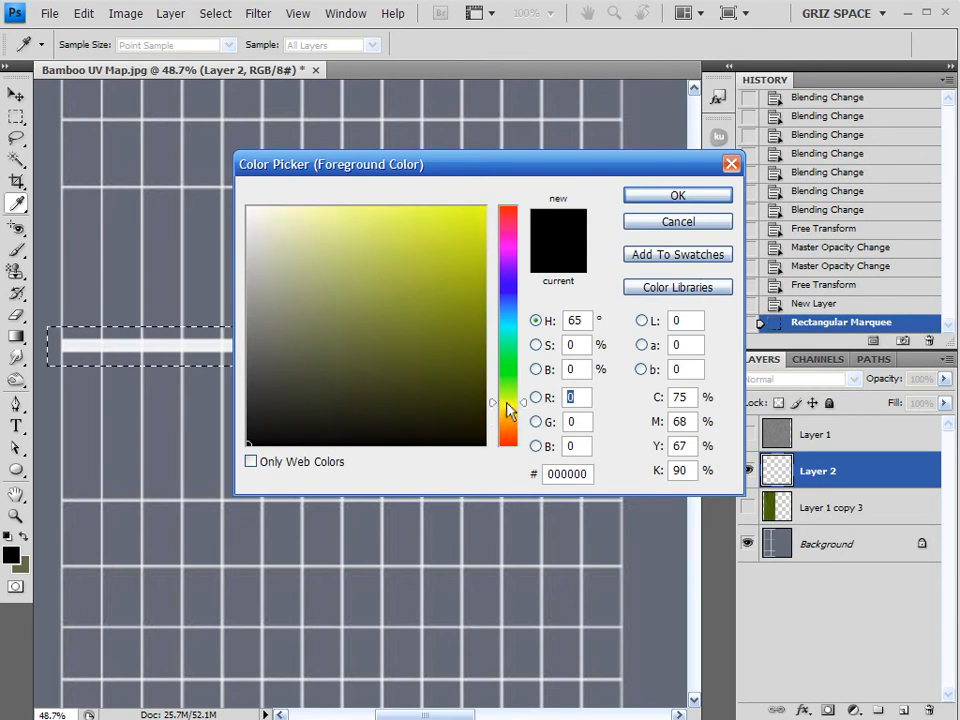
pyautogui.moveTo(335, 364); pyautogui.dragTo(350, 362)
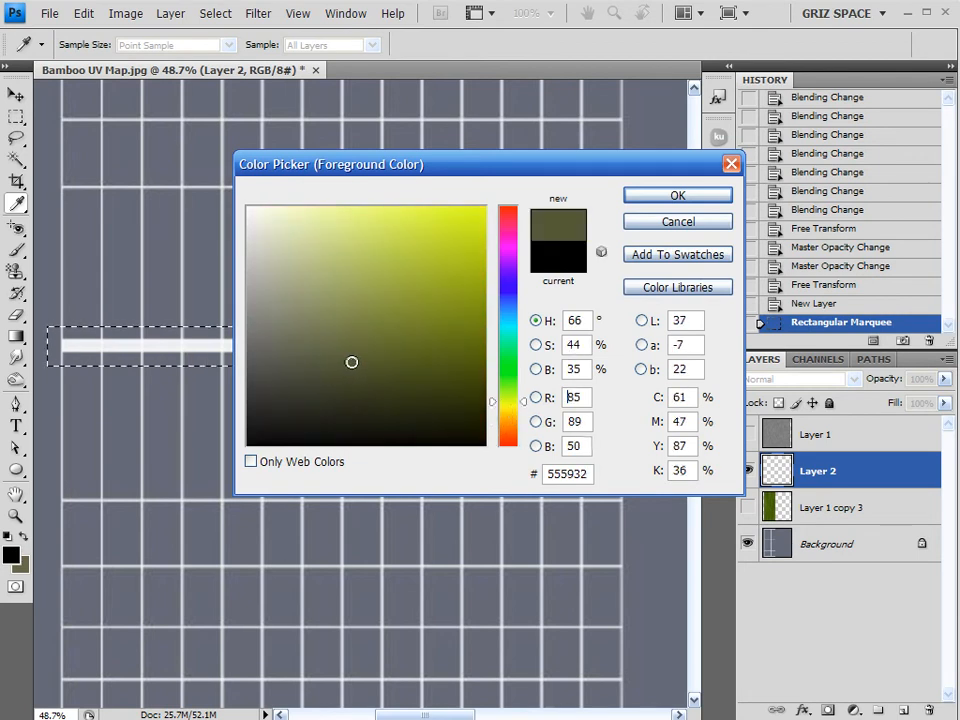
pyautogui.moveTo(525, 402); pyautogui.dragTo(522, 405)
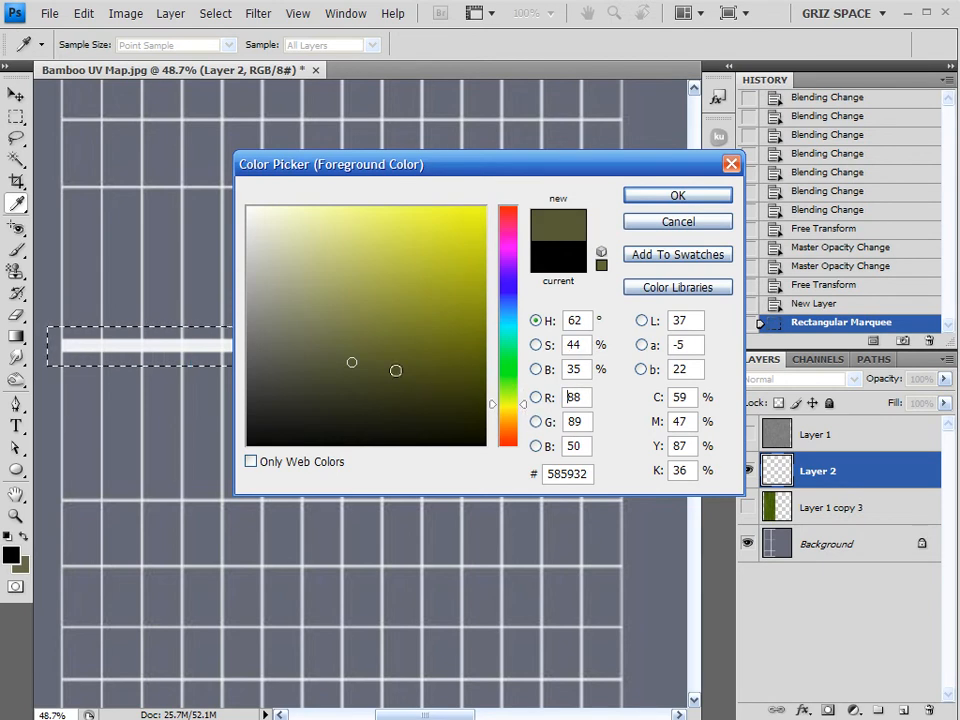
pyautogui.moveTo(366, 362); pyautogui.dragTo(379, 343)
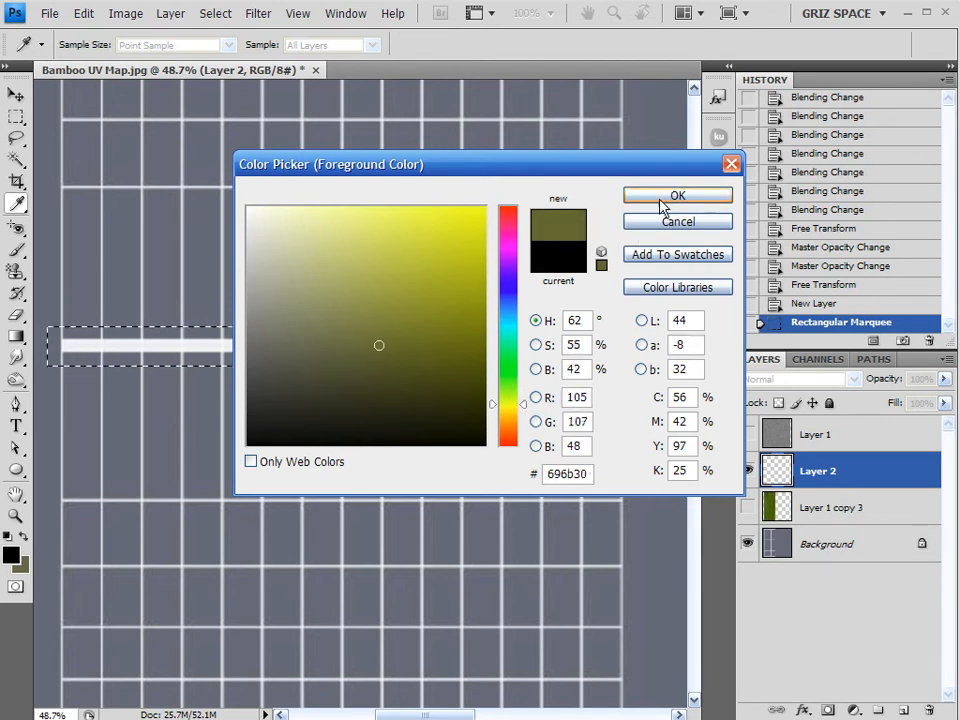
pyautogui.click(655, 200)
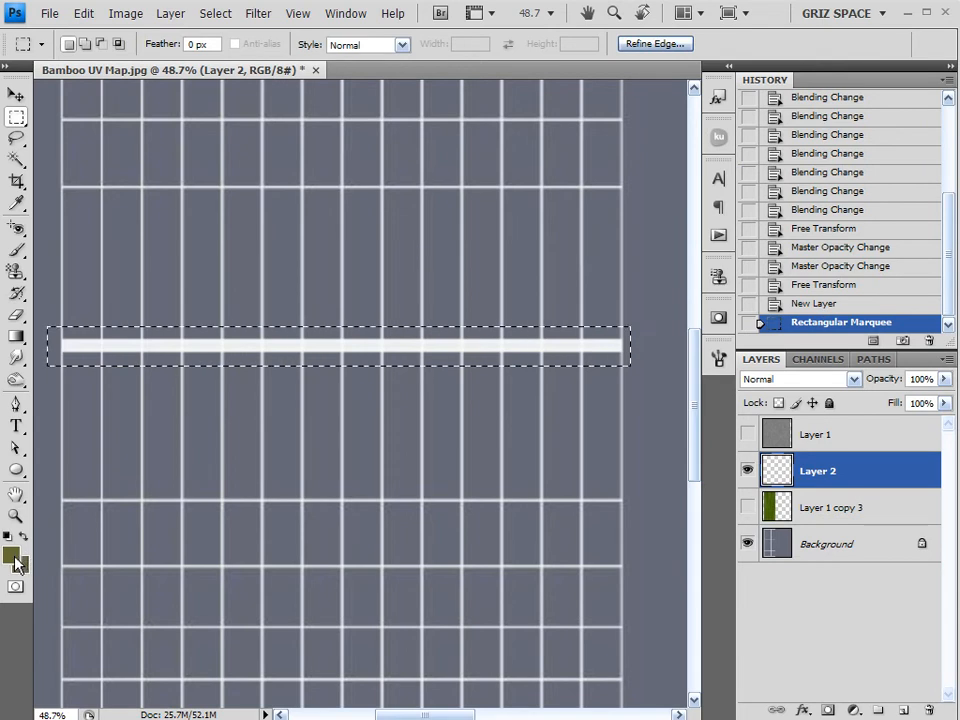
# Lighten the olive foreground color and swap it with the gray-brown background color.
pyautogui.click(13, 552)
pyautogui.moveTo(368, 330); pyautogui.dragTo(336, 298)
pyautogui.click(648, 192)
pyautogui.click(25, 539)
# Shrink the textured brush to 175 px and paint mottled olive-brown across the whole selected band.
pyautogui.click(16, 250)
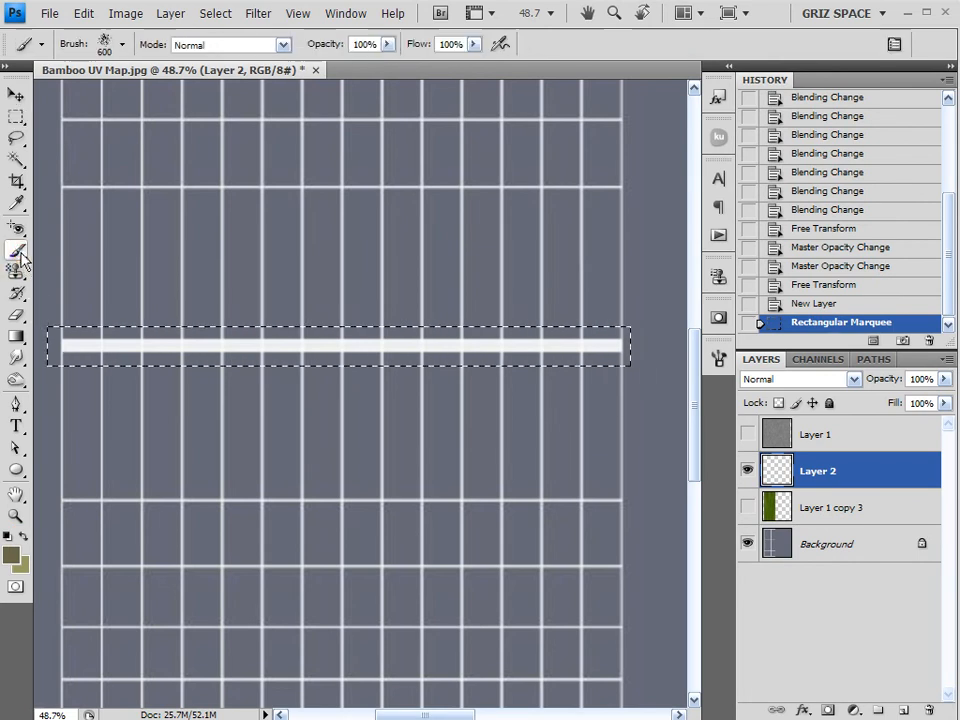
pyautogui.press('[')
pyautogui.press('[')
pyautogui.press('[')
pyautogui.press('[')
pyautogui.press('[')
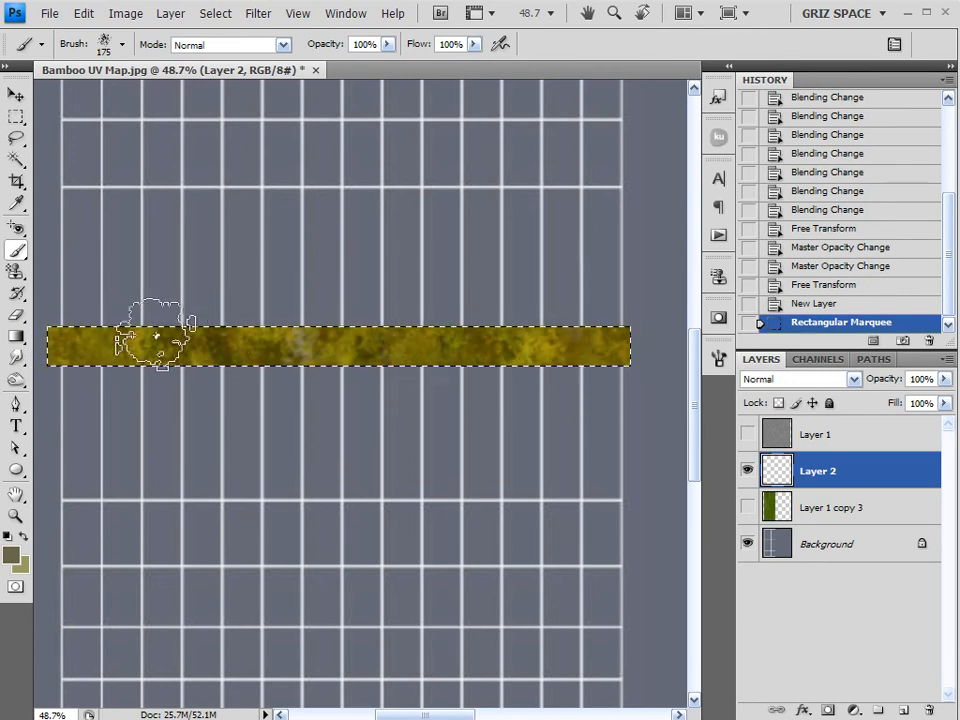
pyautogui.moveTo(62, 333); pyautogui.dragTo(182, 343)
# Lock the band layer's transparent pixels and soften the paint with a Gaussian Blur of 25.2 pixels.
pyautogui.click(16, 95)
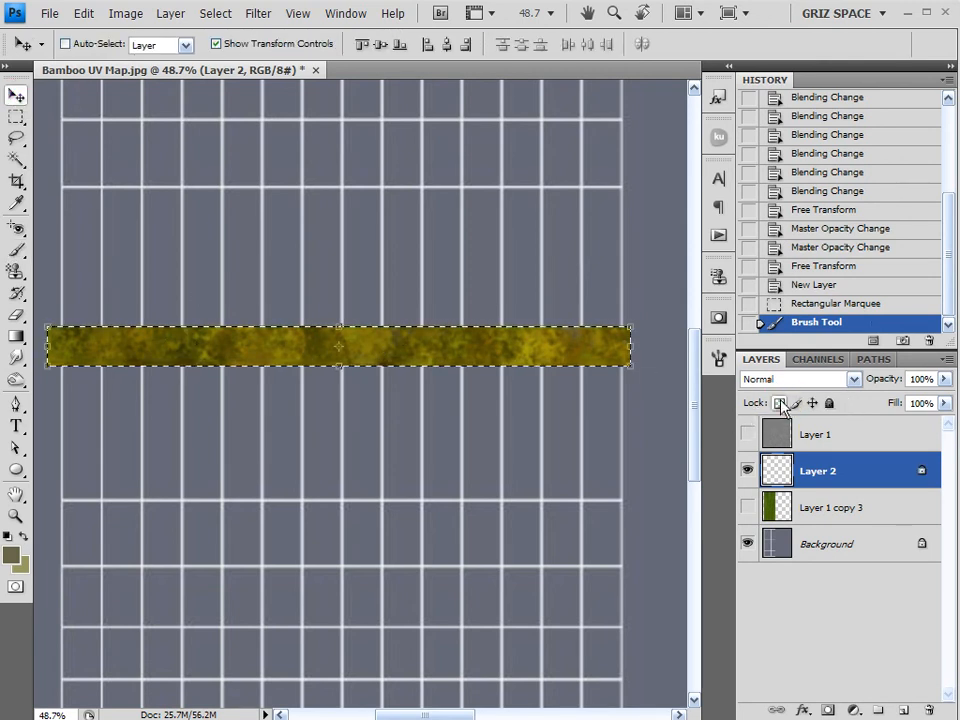
pyautogui.click(257, 13)
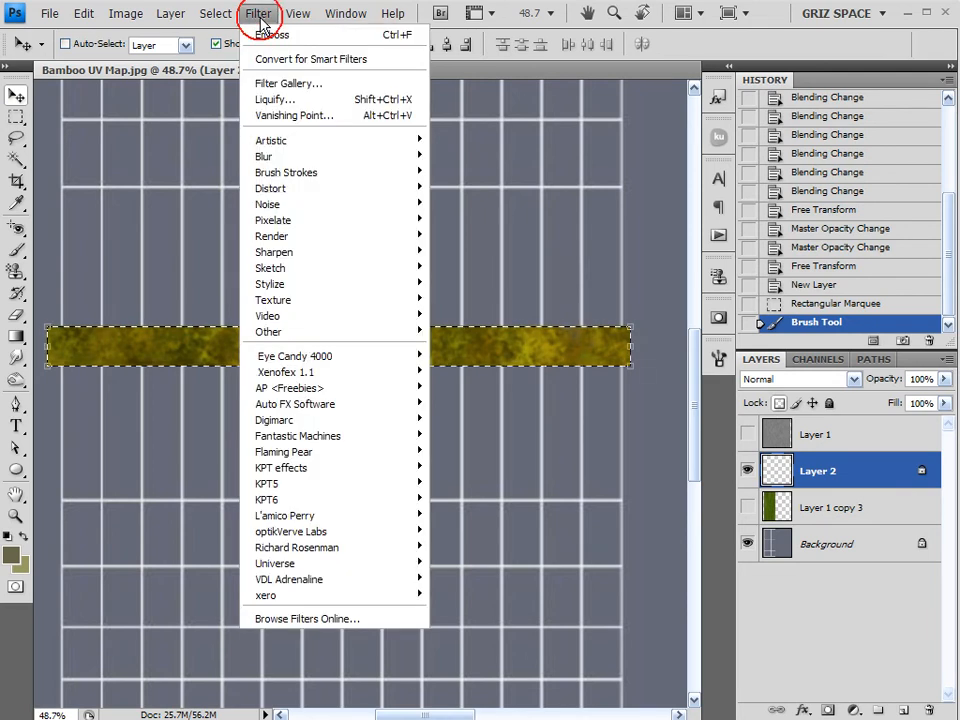
pyautogui.moveTo(274, 156)
pyautogui.click(492, 219)
pyautogui.moveTo(897, 330)
pyautogui.mouseDown()
pyautogui.moveTo(924, 332)
pyautogui.moveTo(916, 333)
pyautogui.mouseUp()
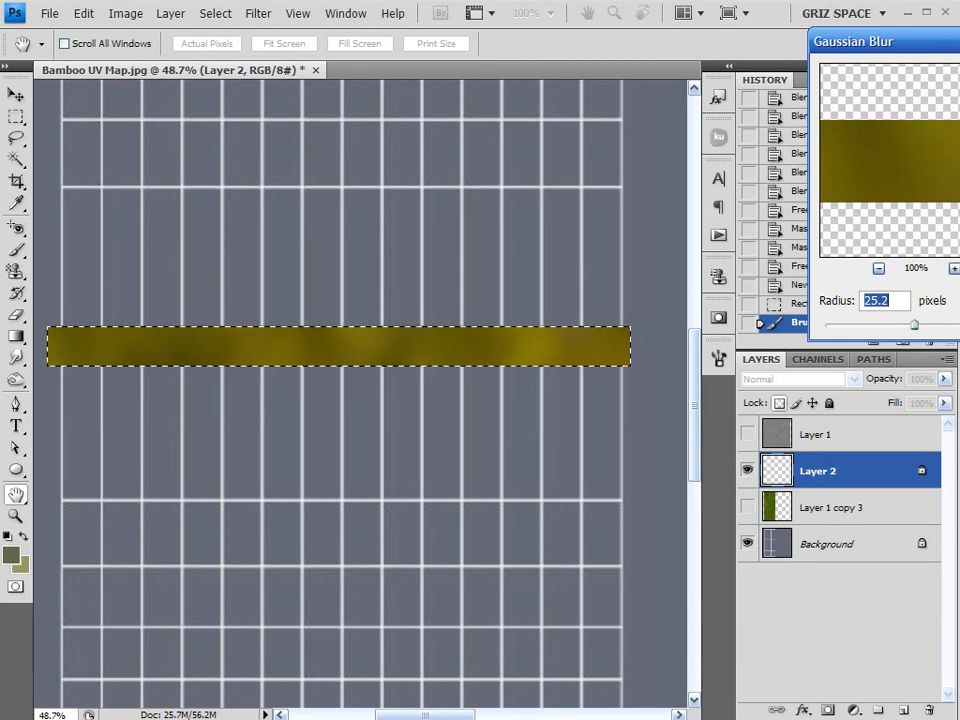
pyautogui.press('Return')
pyautogui.press('v')
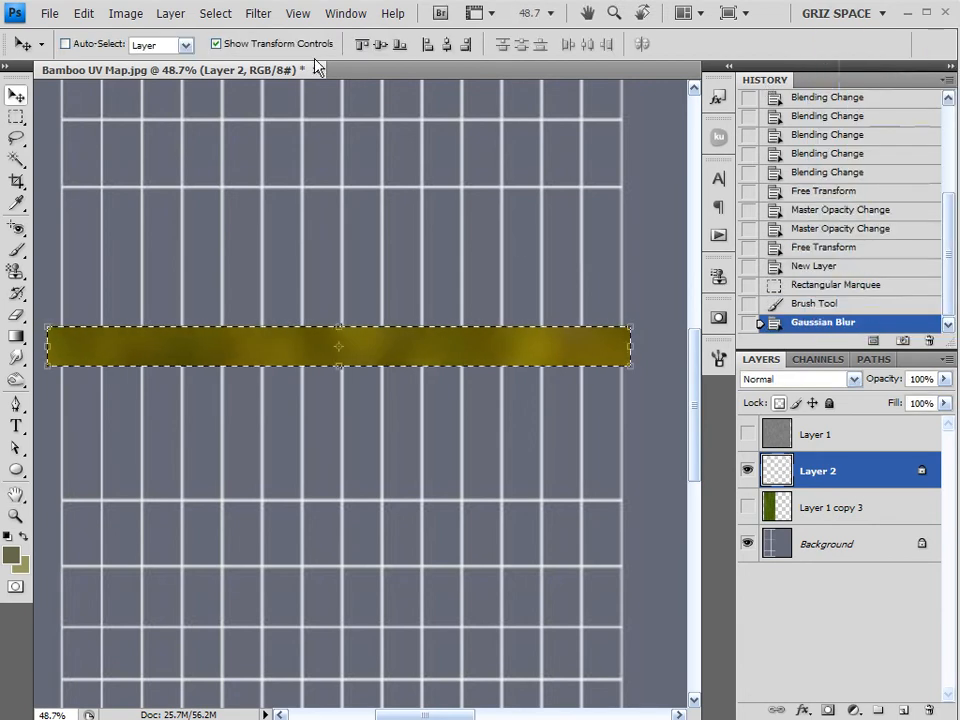
# Apply a Motion Blur to the band at an angle of -90° with a distance of 1 pixel.
pyautogui.click(258, 13)
pyautogui.moveTo(316, 163)
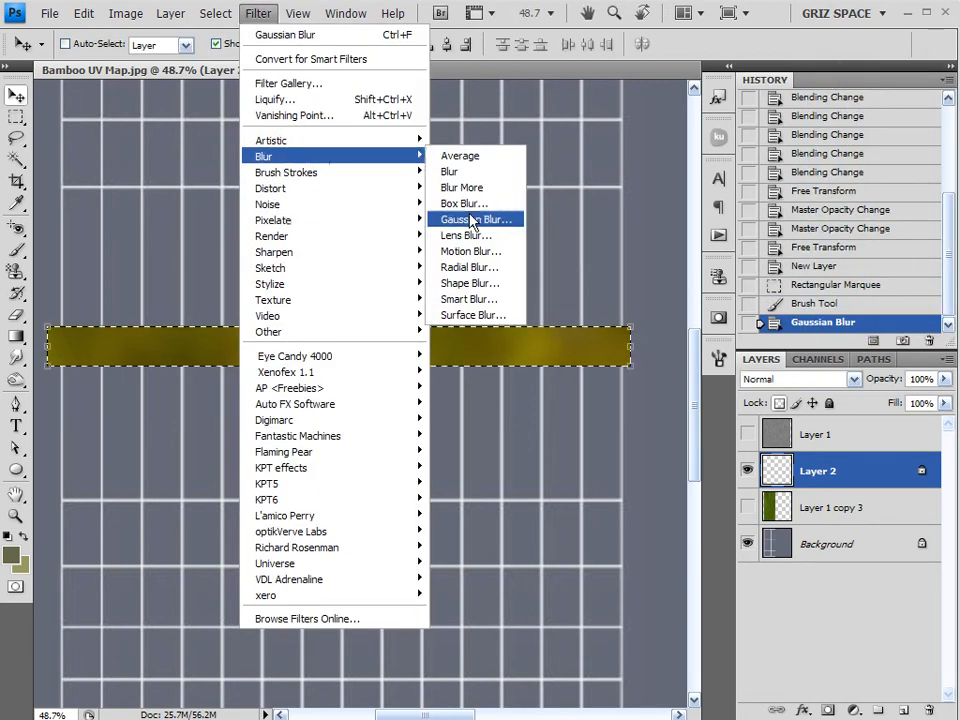
pyautogui.click(480, 253)
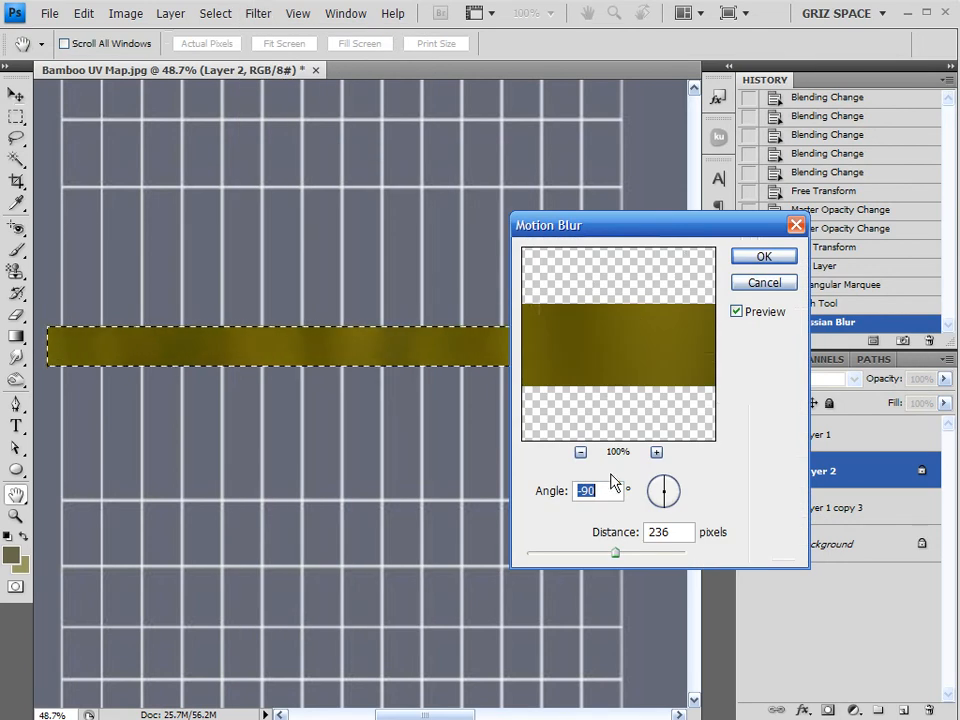
pyautogui.moveTo(615, 552); pyautogui.dragTo(499, 553)
pyautogui.click(771, 258)
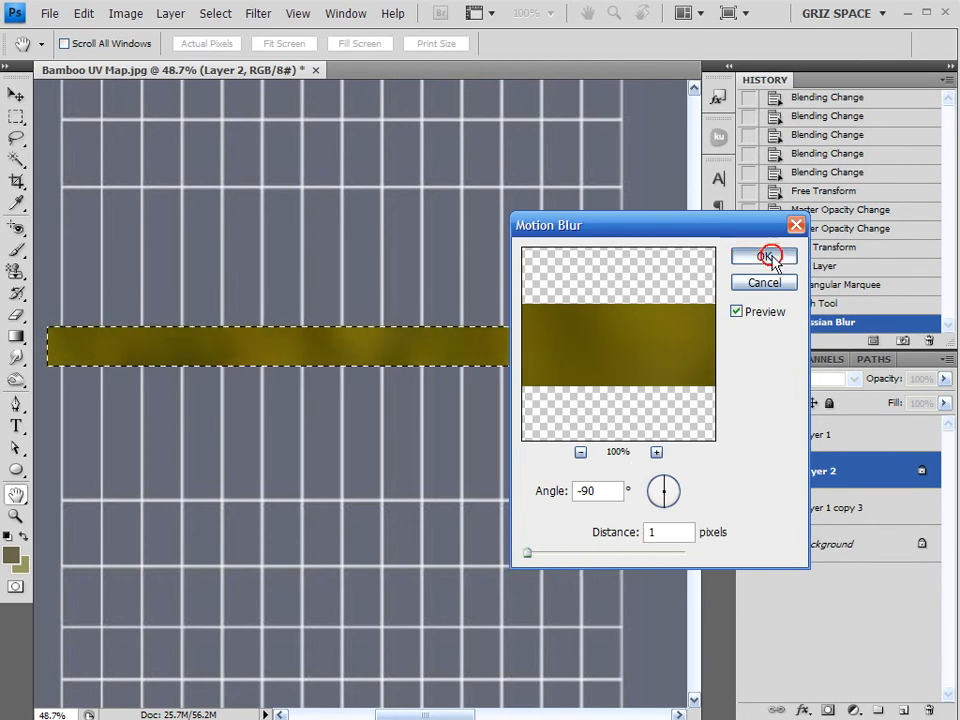
pyautogui.press('v')
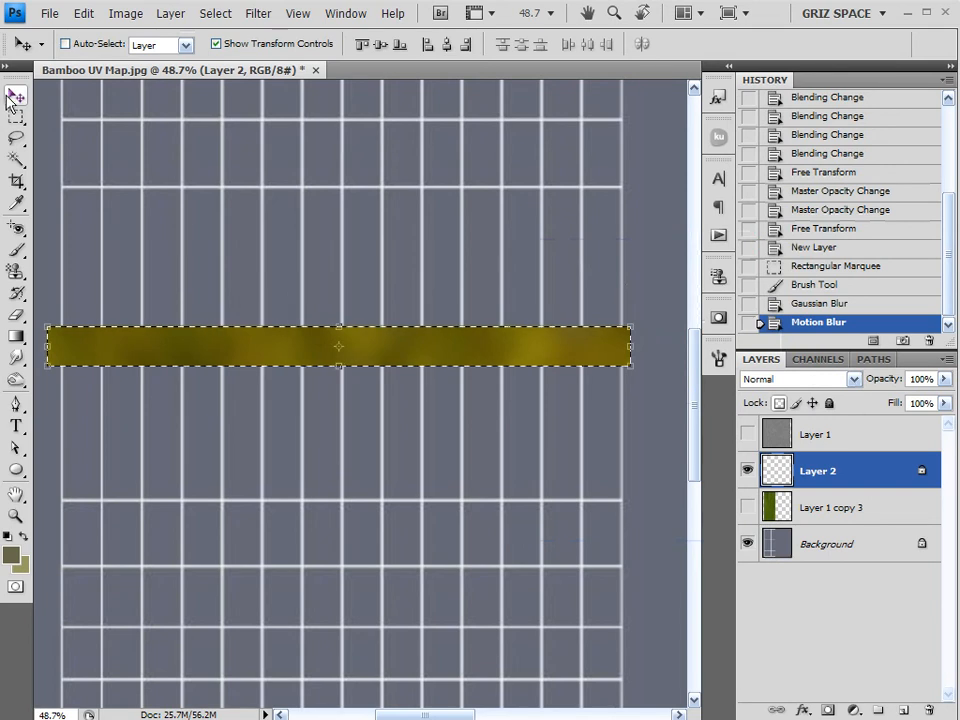
# Deselect the band and squash it vertically from both edges to 35.4% of its height.
pyautogui.scroll(2, 166, 334)
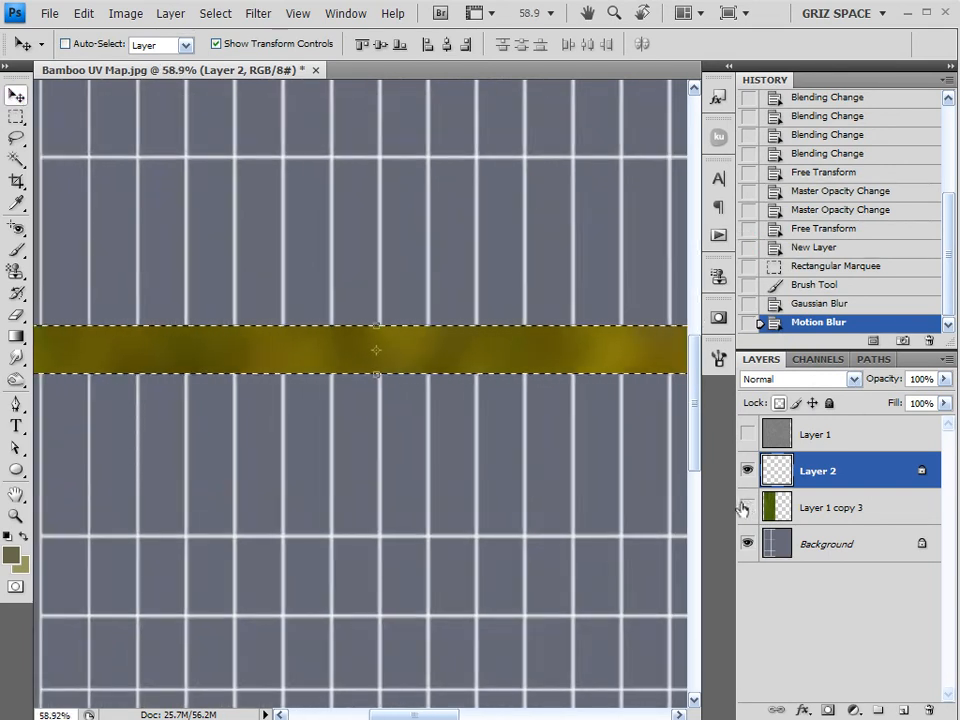
pyautogui.hotkey('ctrl', 'd')
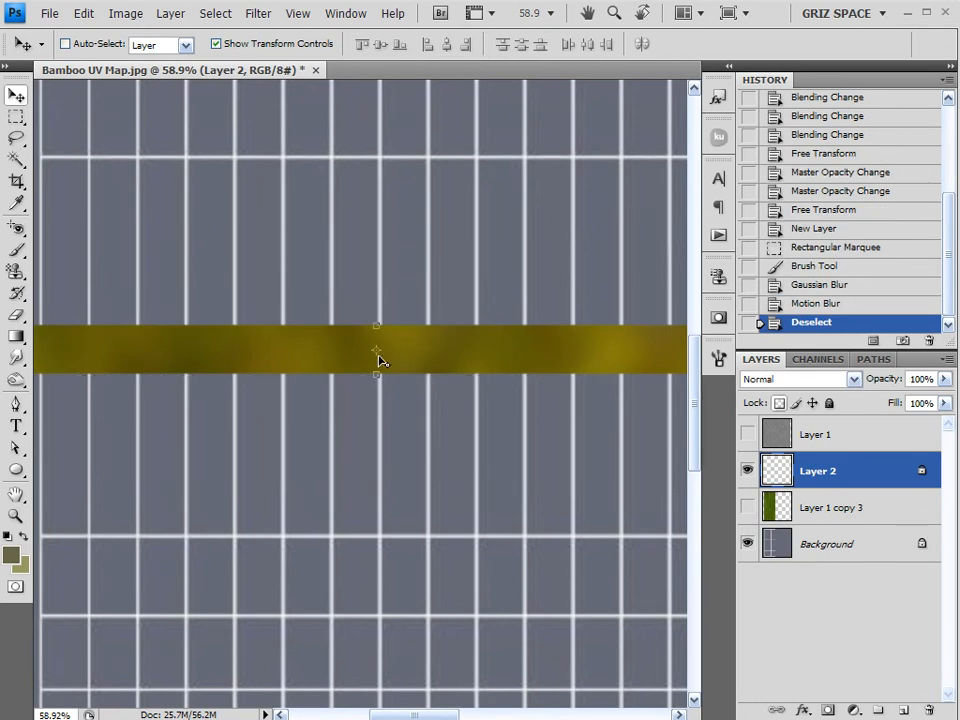
pyautogui.scroll(5, 390, 366)
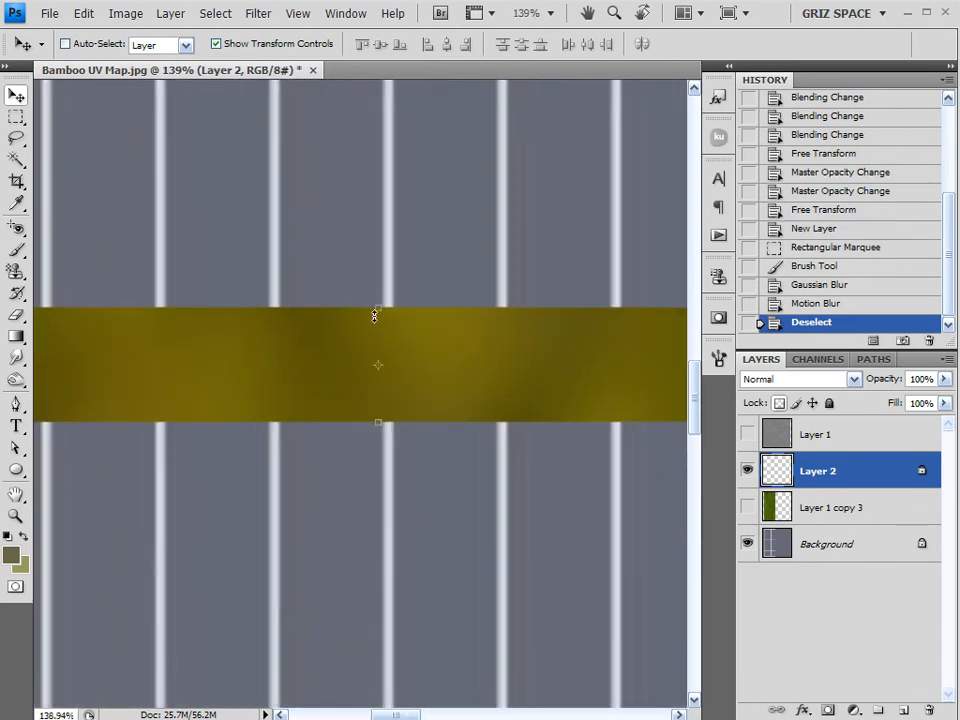
pyautogui.moveTo(377, 306); pyautogui.dragTo(377, 342)
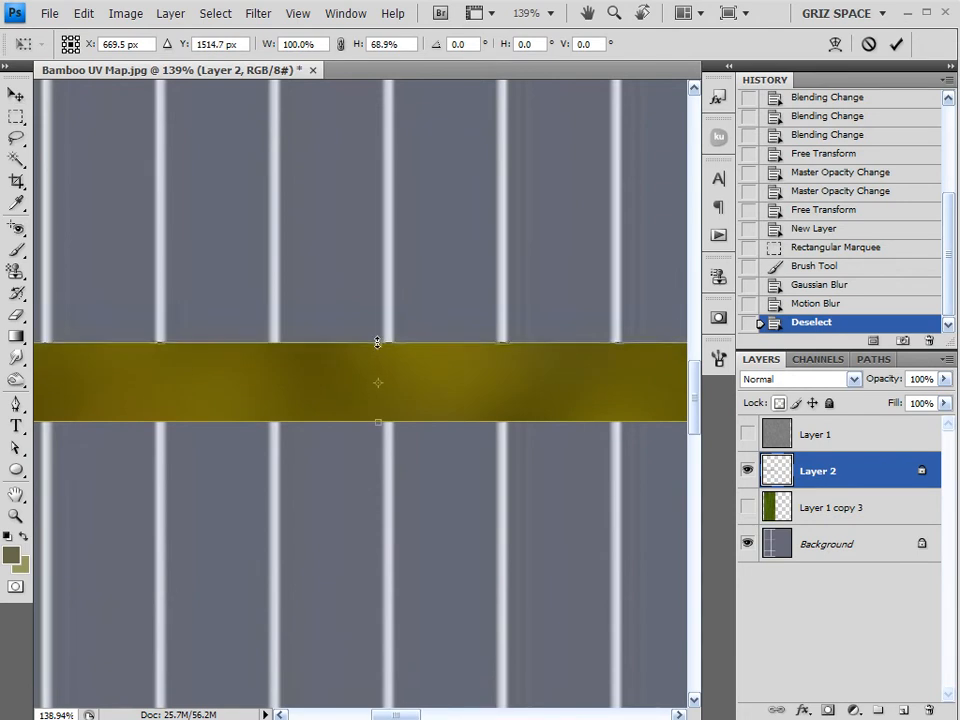
pyautogui.moveTo(378, 421); pyautogui.dragTo(375, 383)
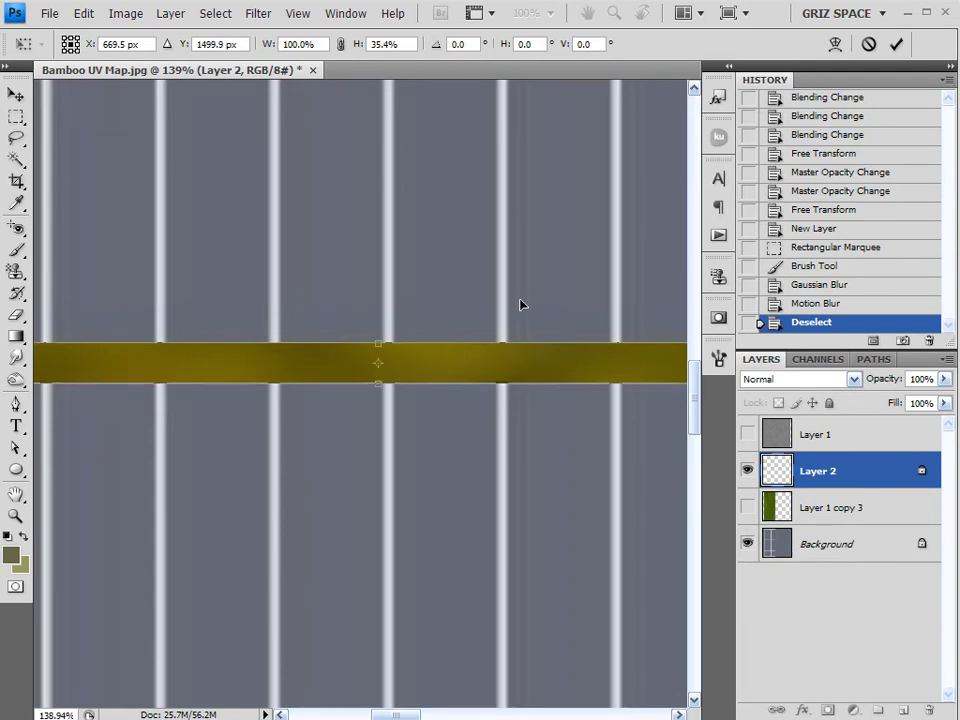
pyautogui.click(896, 44)
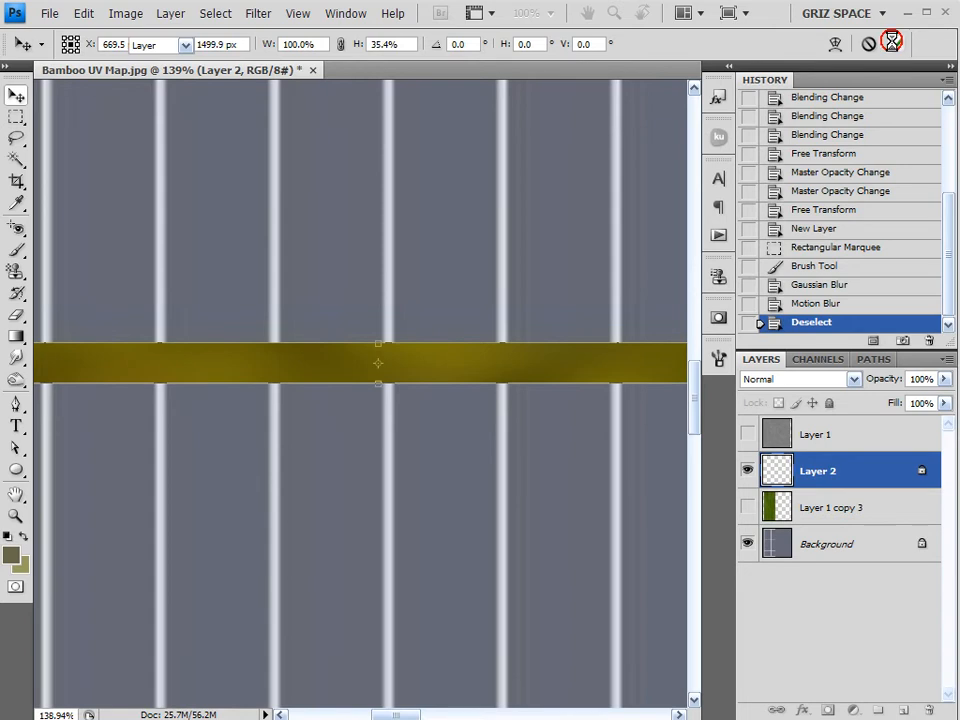
# Rename the painted band's layer as Brown Band.
pyautogui.doubleClick(818, 471)
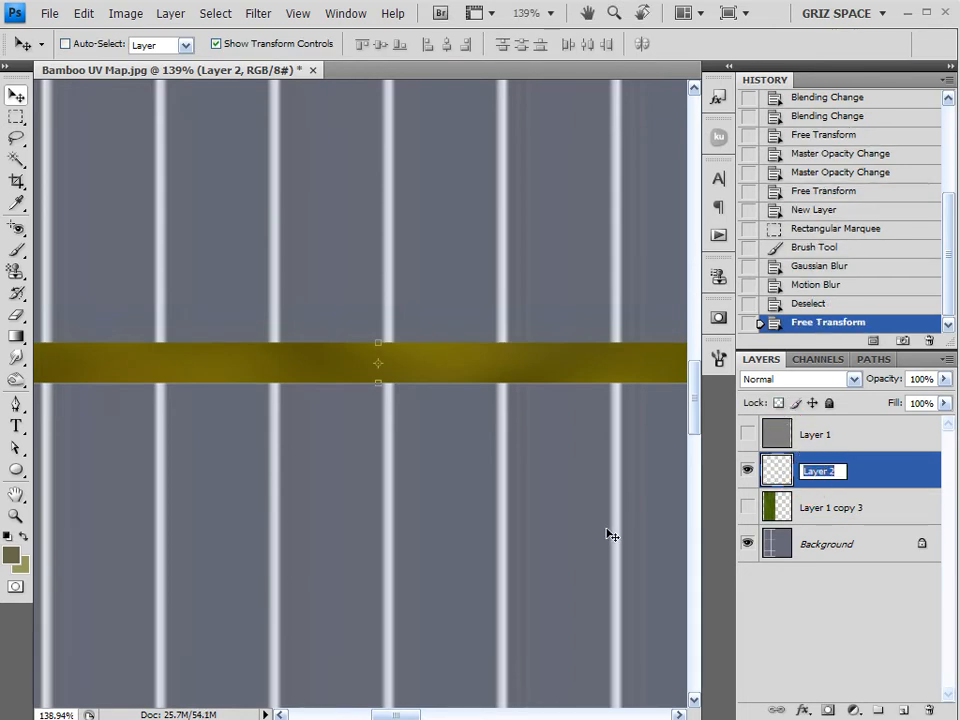
pyautogui.write('Brown Band')
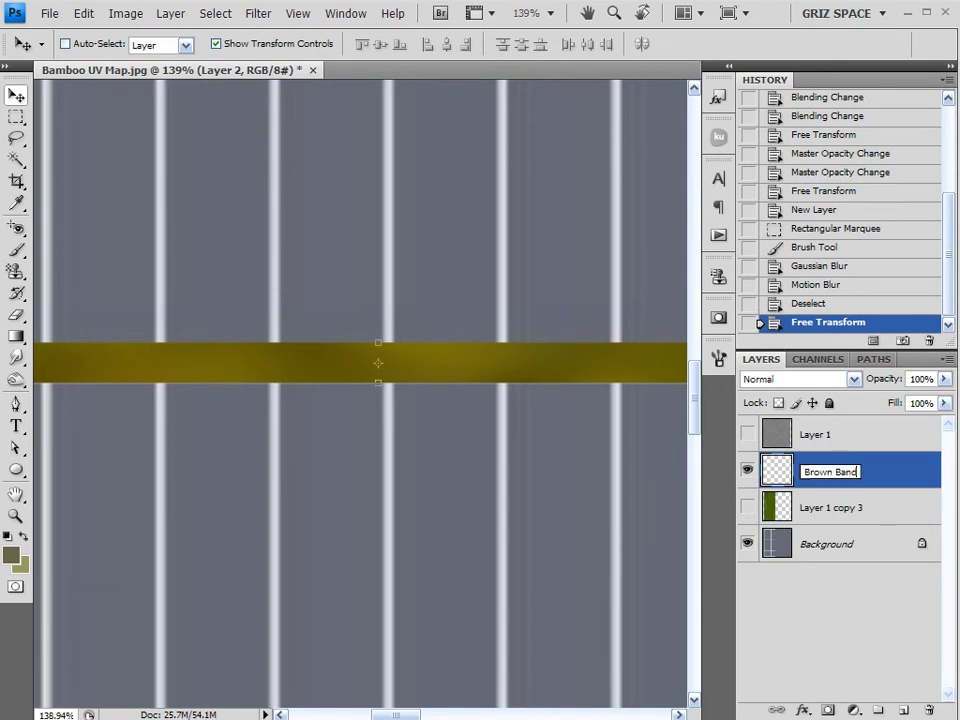
pyautogui.press('Return')
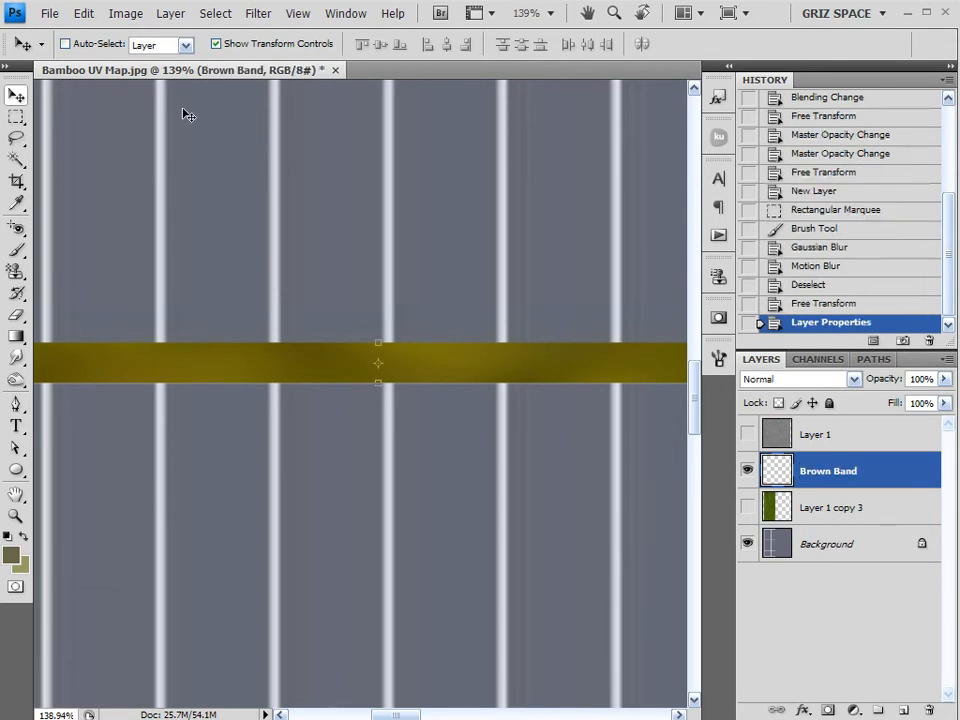
# Open the Hue/Saturation adjustment for the Brown Band layer and keep its settings clear of the band.
pyautogui.click(127, 14)
pyautogui.moveTo(138, 59)
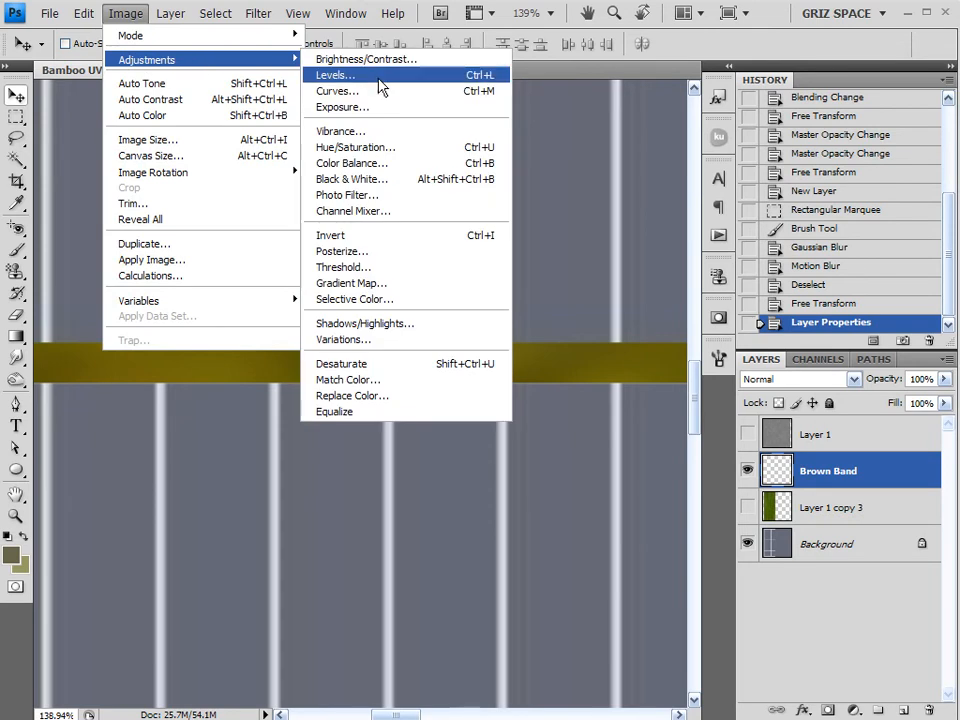
pyautogui.click(364, 149)
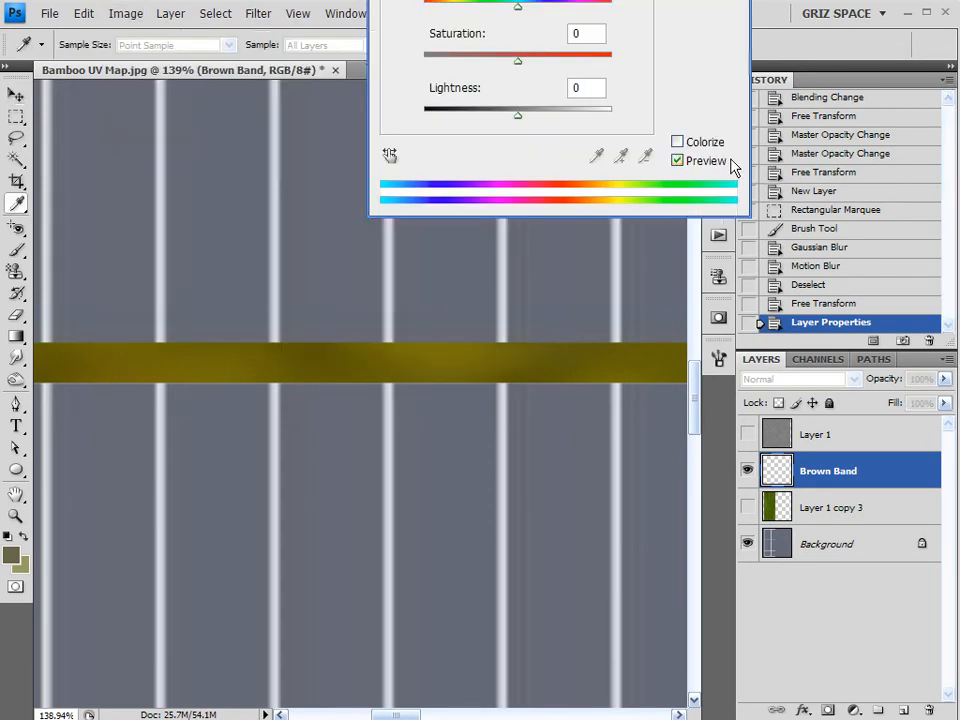
pyautogui.moveTo(600, 0); pyautogui.dragTo(790, 136)
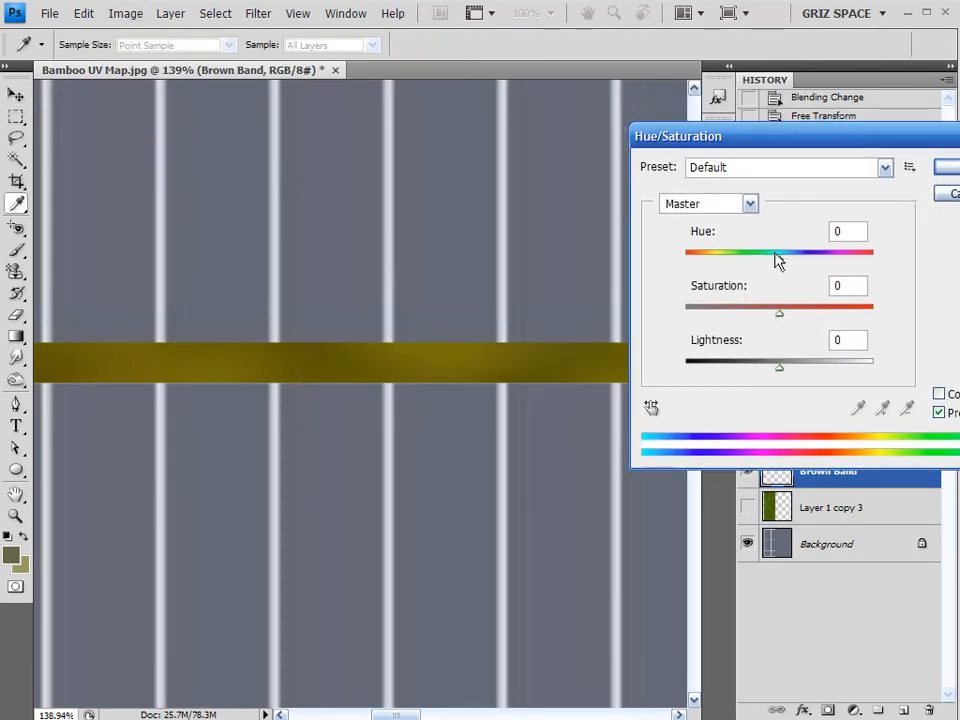
pyautogui.moveTo(781, 263)
pyautogui.mouseDown()
pyautogui.moveTo(759, 257)
pyautogui.moveTo(769, 259)
pyautogui.mouseUp()
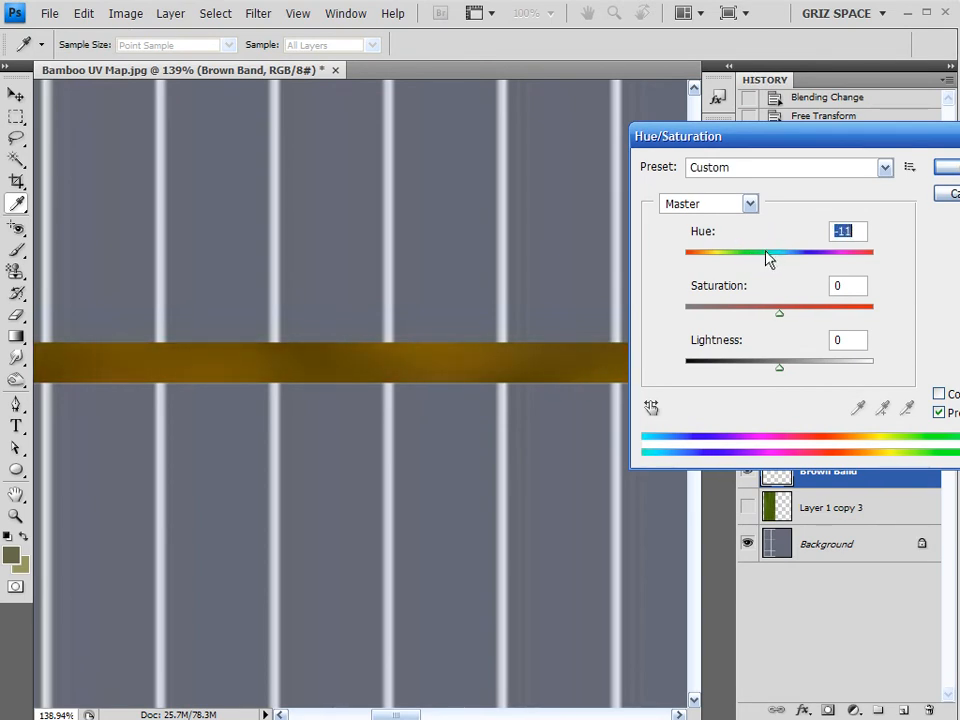
pyautogui.moveTo(833, 136); pyautogui.dragTo(667, 154)
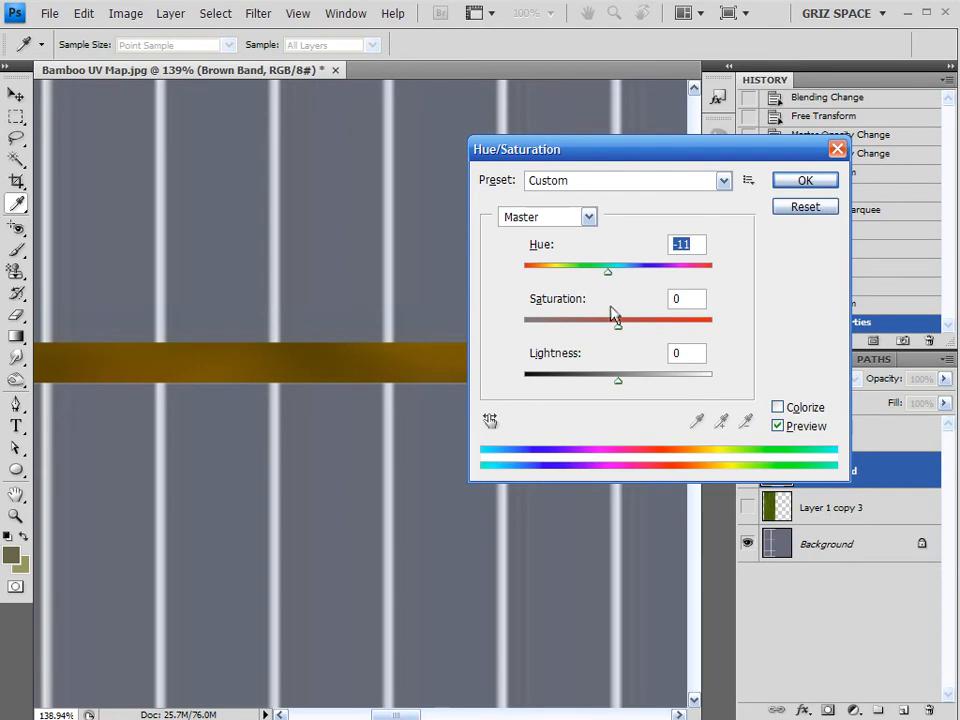
pyautogui.keyDown('alt'); pyautogui.click(803, 209); pyautogui.keyUp('alt')
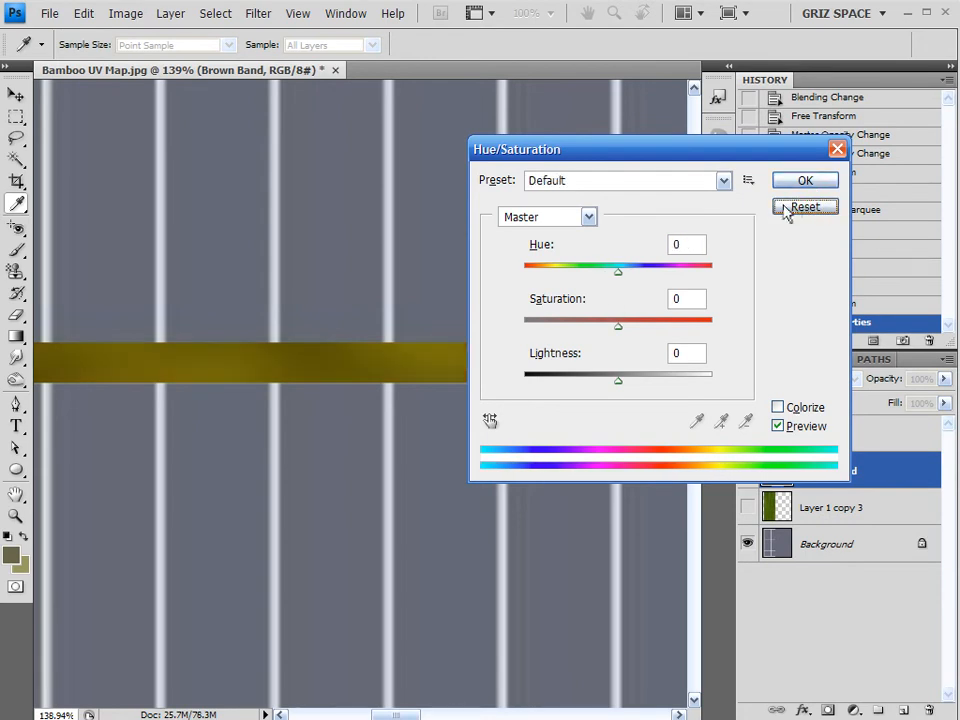
# Shift the band's hue to -9, lower its saturation to -48 and apply the adjustment.
pyautogui.moveTo(649, 148); pyautogui.dragTo(699, 17)
pyautogui.moveTo(673, 133); pyautogui.dragTo(664, 133)
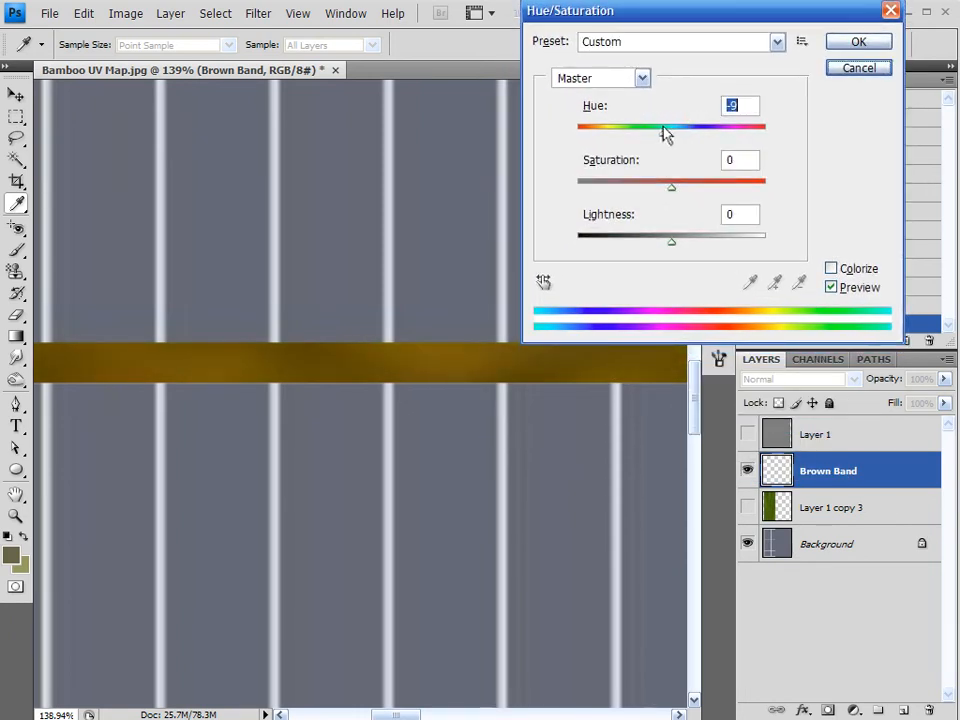
pyautogui.moveTo(667, 188); pyautogui.dragTo(640, 185)
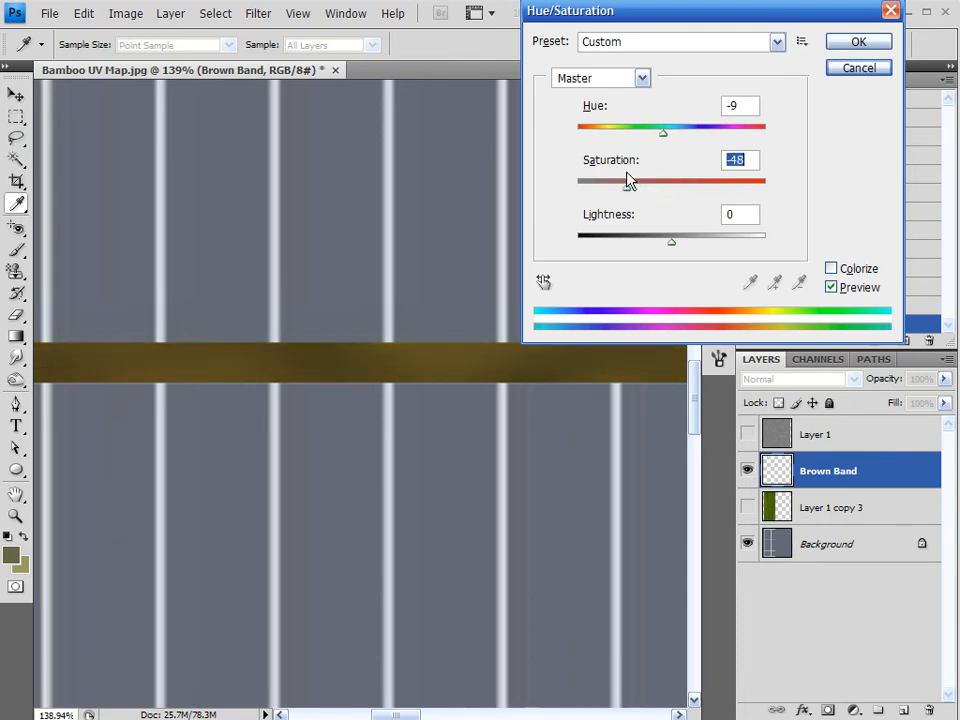
pyautogui.click(853, 43)
pyautogui.press('v')
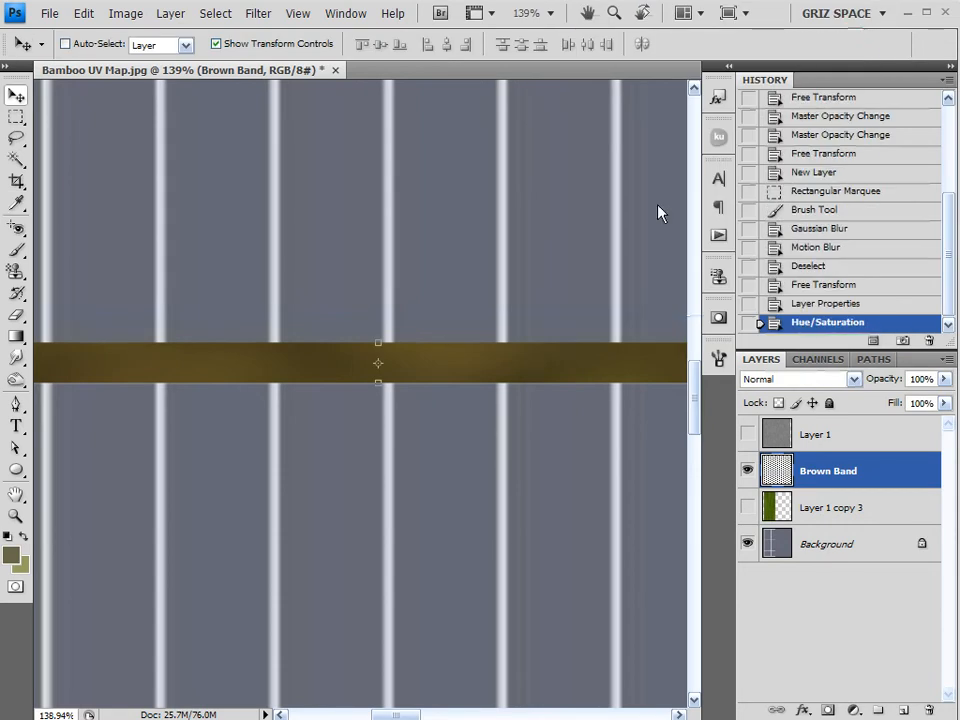
# Examine the recoloured band close up and across the full width of the UV map.
pyautogui.scroll(-3, 445, 332)
pyautogui.scroll(-3, 445, 332)
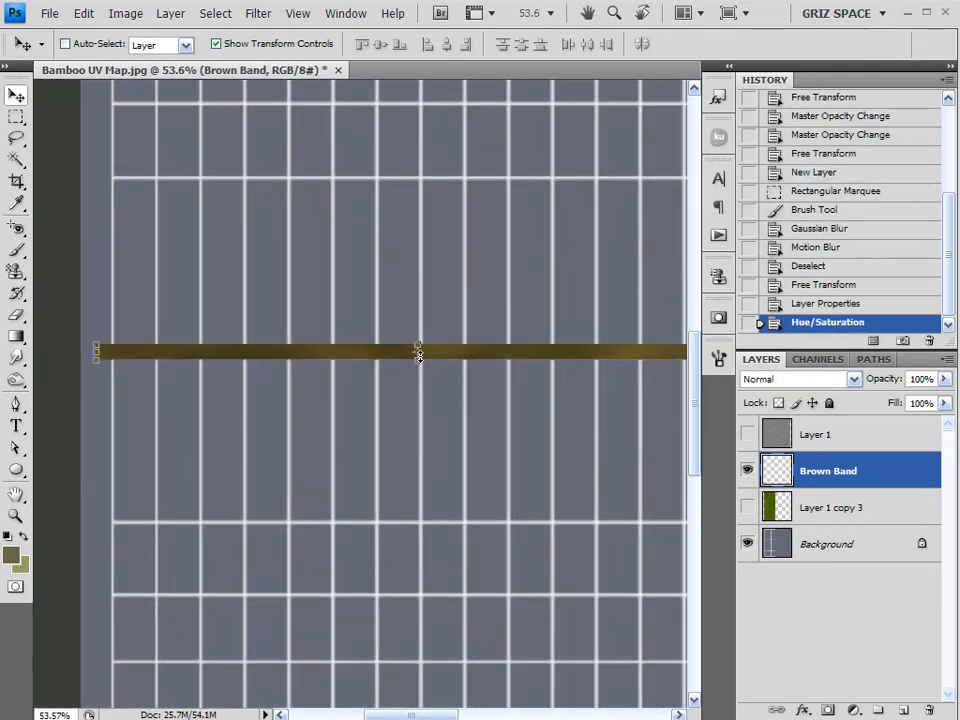
pyautogui.scroll(3, 268, 370)
pyautogui.scroll(-3, 343, 375)
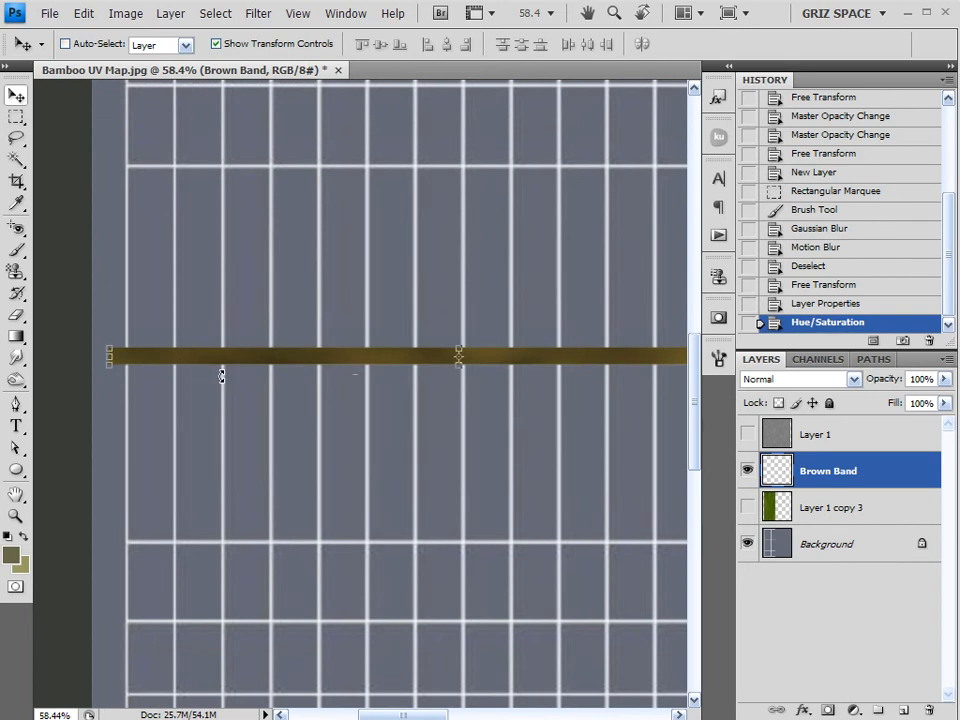
pyautogui.scroll(4, 191, 374)
pyautogui.scroll(-2, 336, 366)
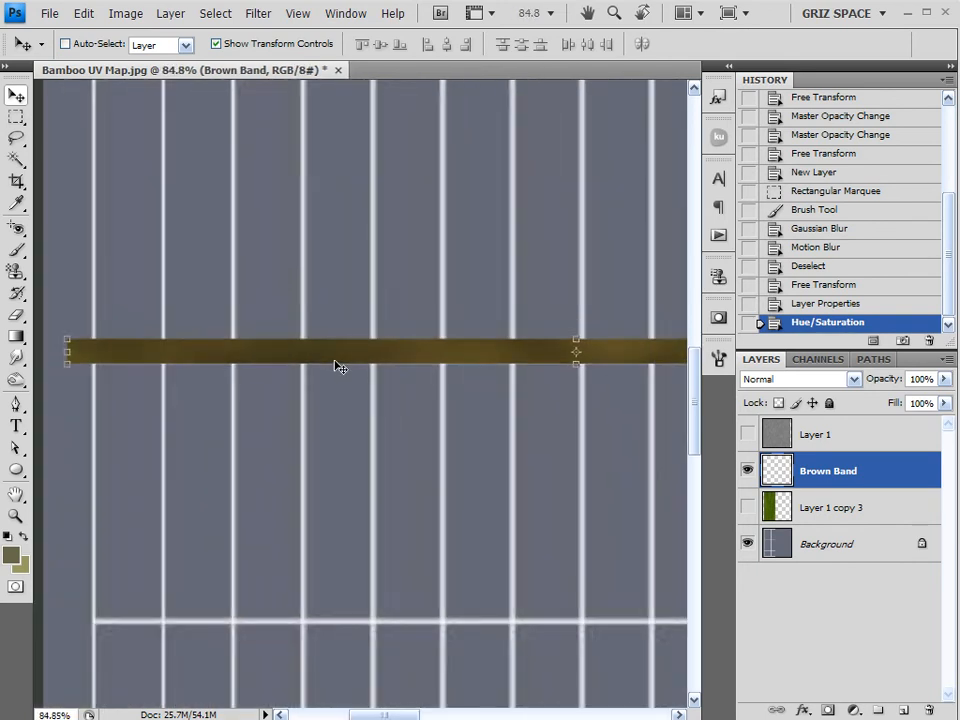
pyautogui.scroll(-4, 343, 366)
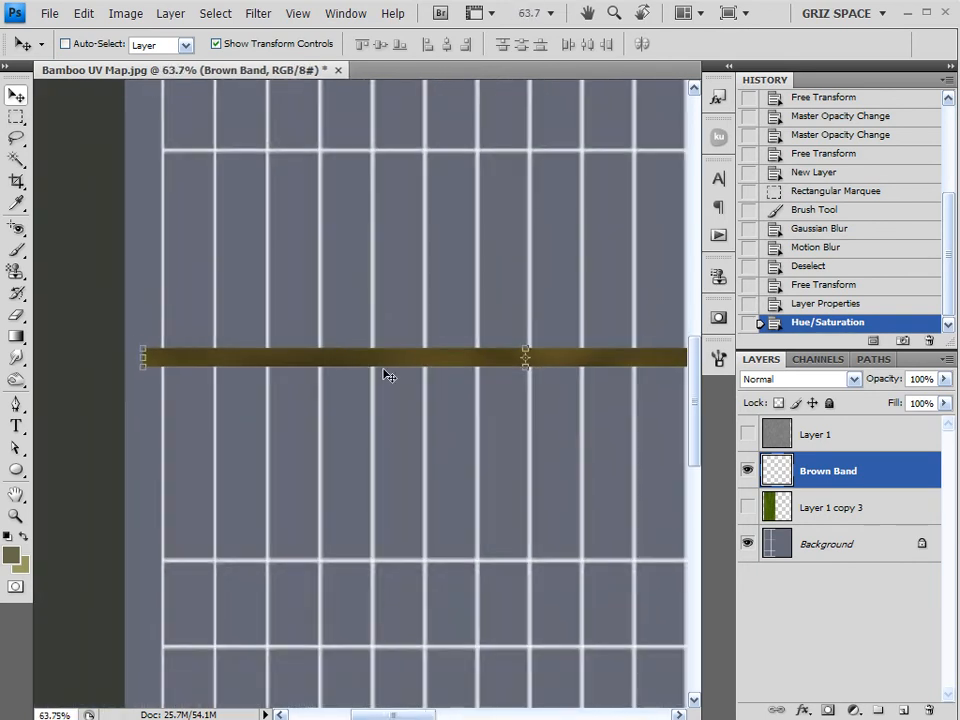
pyautogui.scroll(-4, 459, 385)
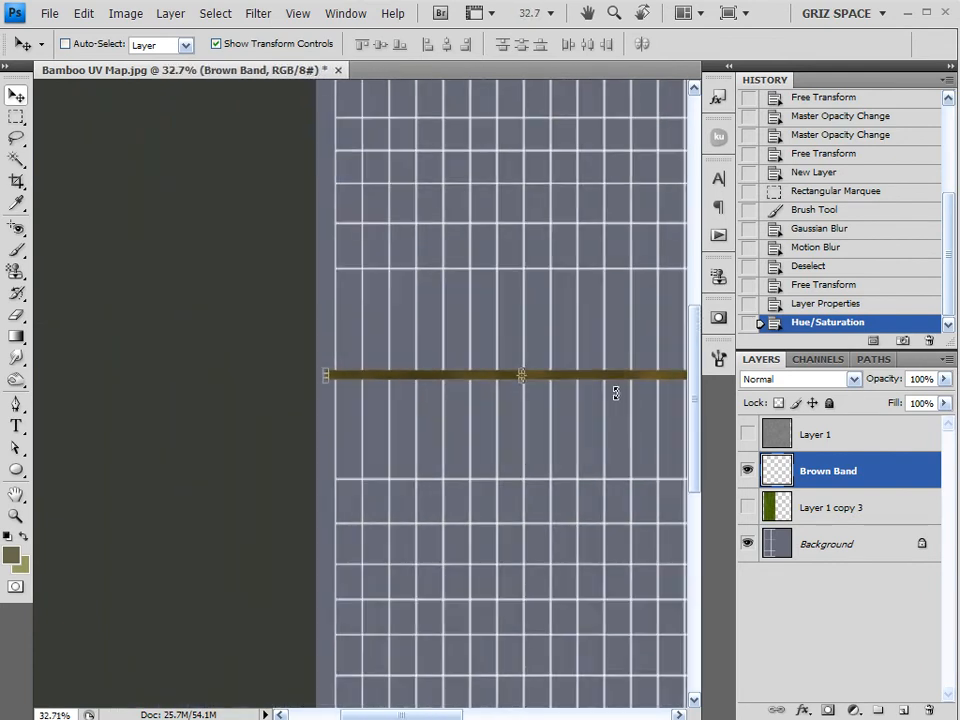
pyautogui.scroll(-1, 448, 414)
pyautogui.scroll(5, 51, 414)
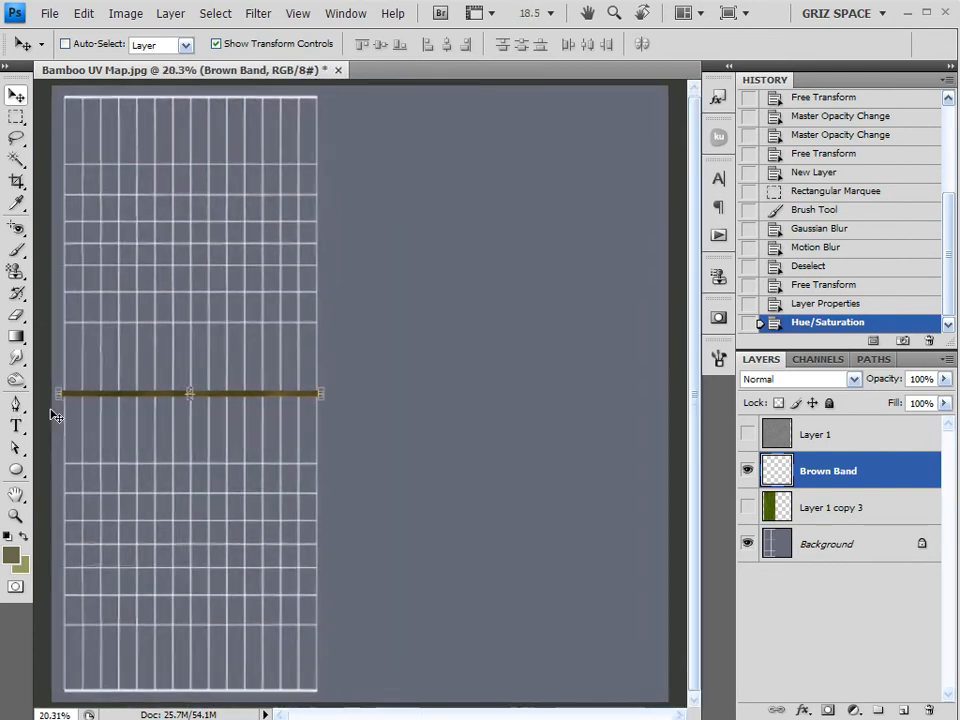
pyautogui.moveTo(262, 458); pyautogui.dragTo(460, 472)
pyautogui.moveTo(330, 460); pyautogui.dragTo(204, 414)
pyautogui.moveTo(359, 467); pyautogui.dragTo(475, 497)
pyautogui.scroll(1, 246, 351)
pyautogui.scroll(-1, 246, 356)
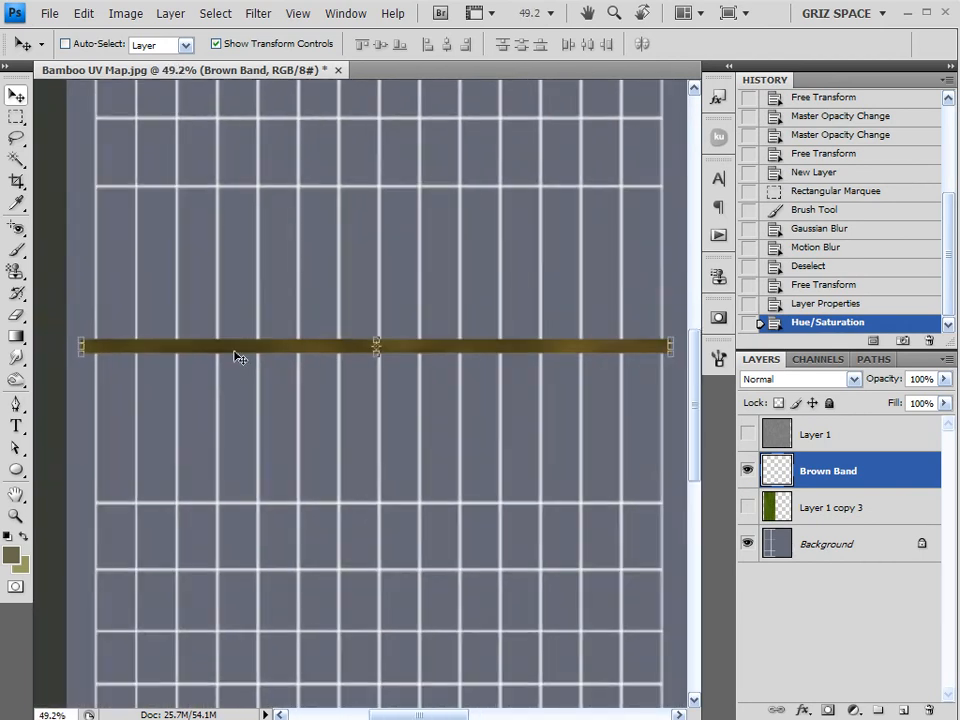
# Stretch the brown band upward from its top edge to about four times its height.
pyautogui.click(16, 316)
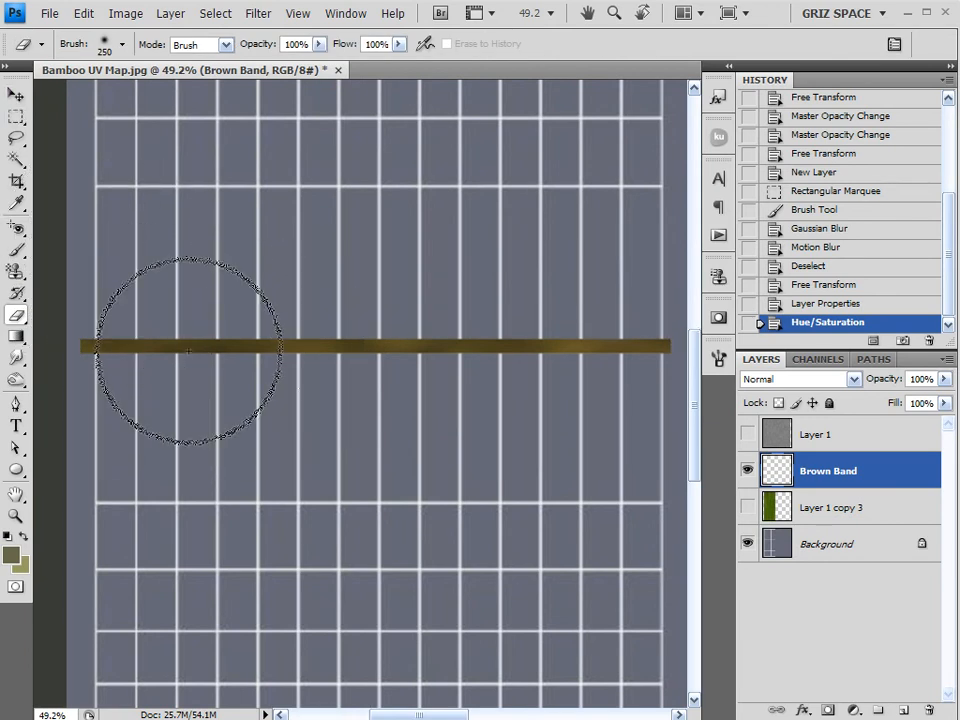
pyautogui.click(16, 94)
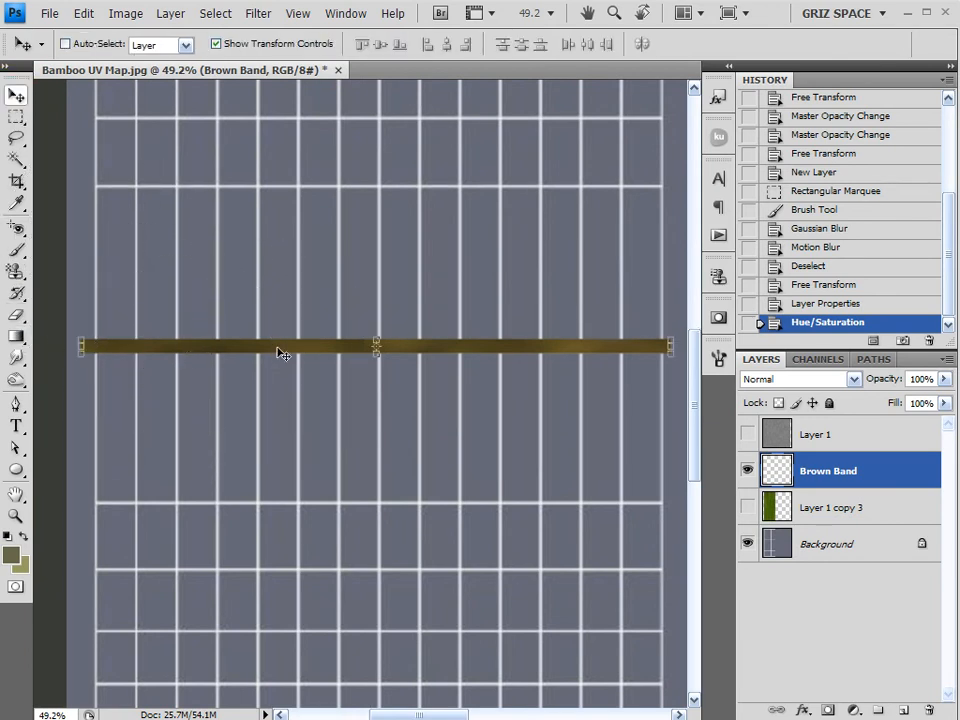
pyautogui.moveTo(375, 340); pyautogui.dragTo(376, 291)
pyautogui.click(896, 44)
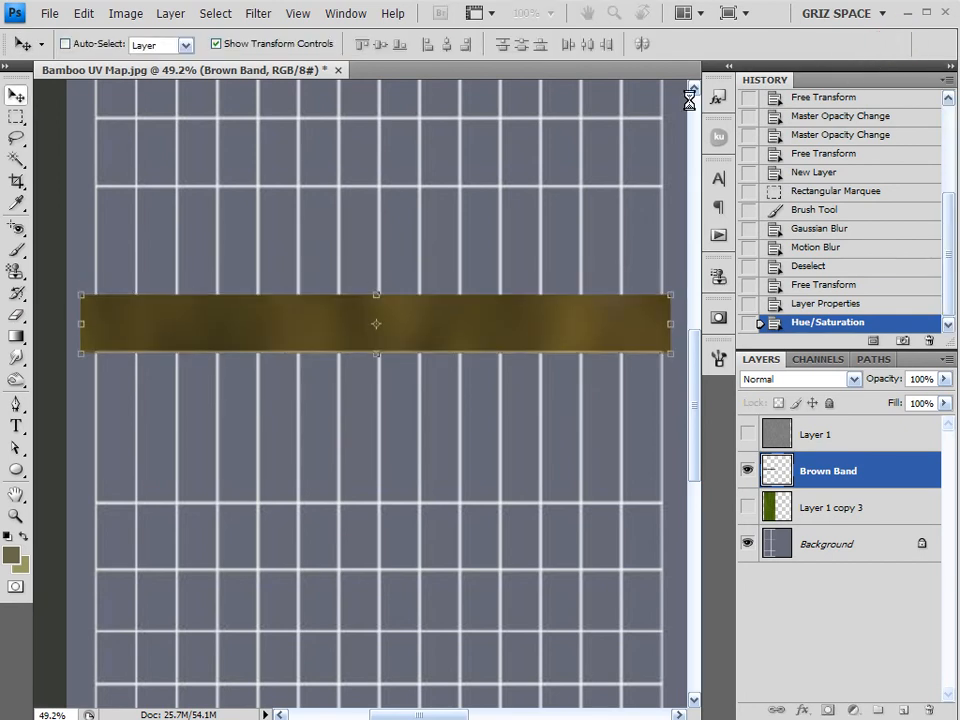
# Erase along the band's full upper edge with a soft 90-pixel Eraser to feather it.
pyautogui.click(16, 315)
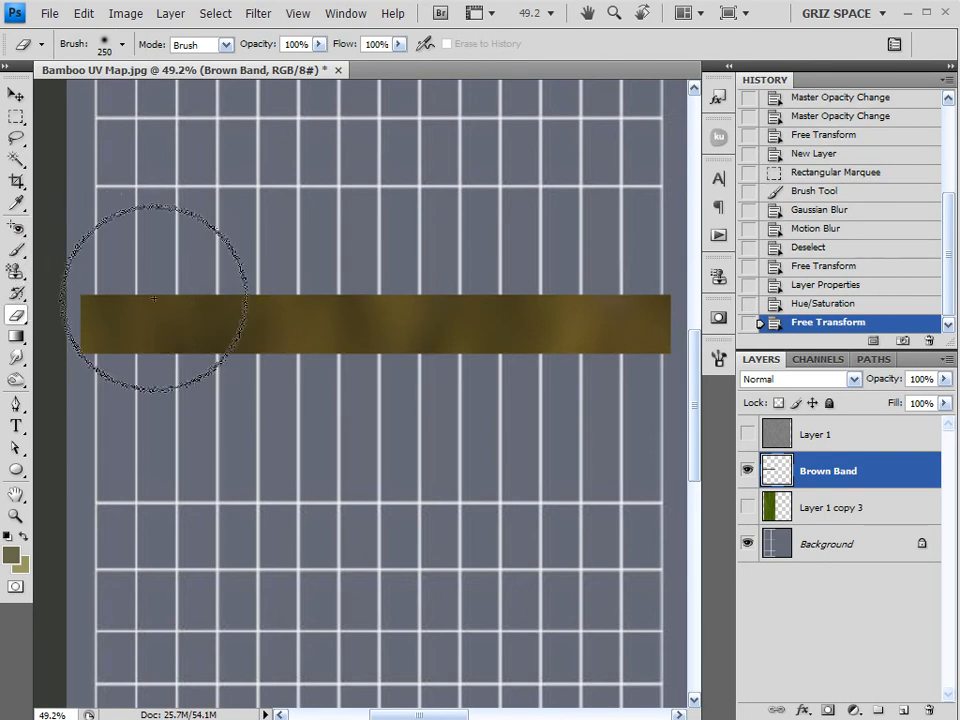
pyautogui.press('[')
pyautogui.press('[')
pyautogui.press('[')
pyautogui.press('[')
pyautogui.press('[')
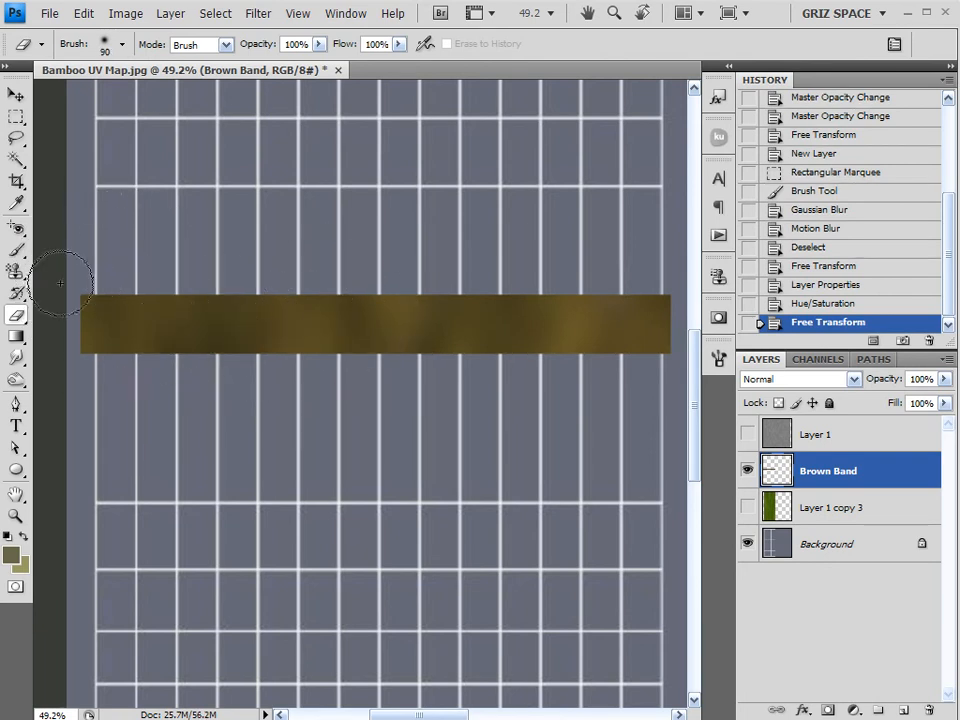
pyautogui.moveTo(51, 285)
pyautogui.mouseDown()
pyautogui.moveTo(759, 291)
pyautogui.moveTo(3, 288)
pyautogui.moveTo(810, 285)
pyautogui.moveTo(435, 283)
pyautogui.moveTo(571, 296)
pyautogui.moveTo(407, 326)
pyautogui.mouseUp()
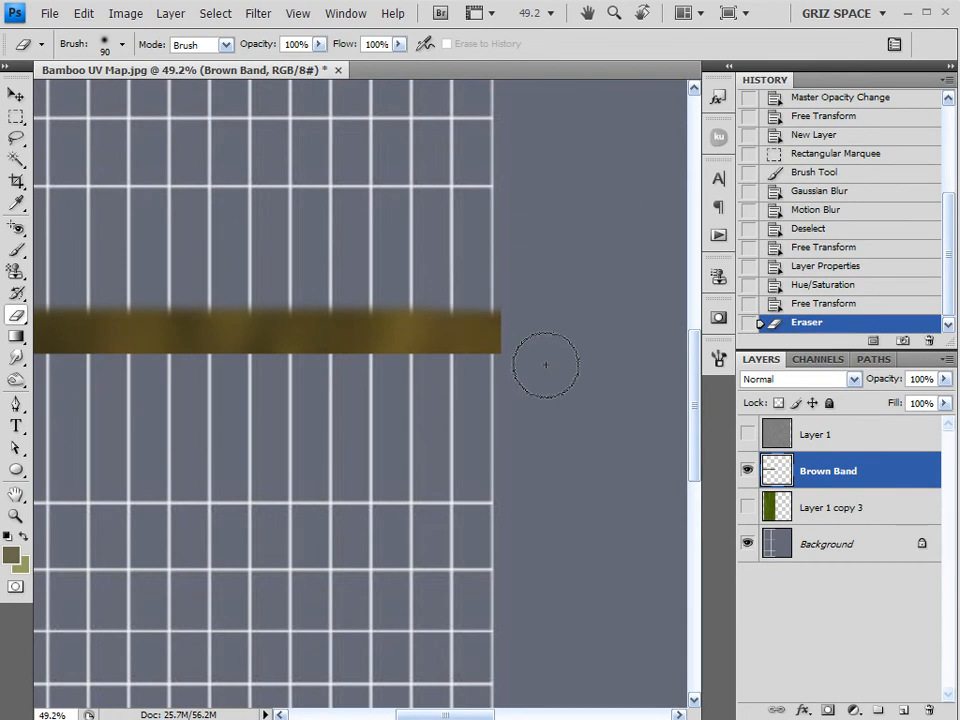
# Feather the band's full lower edge with the same Eraser, undoing the first stroke and erasing it again.
pyautogui.moveTo(545, 364); pyautogui.dragTo(208, 373)
pyautogui.click(810, 304)
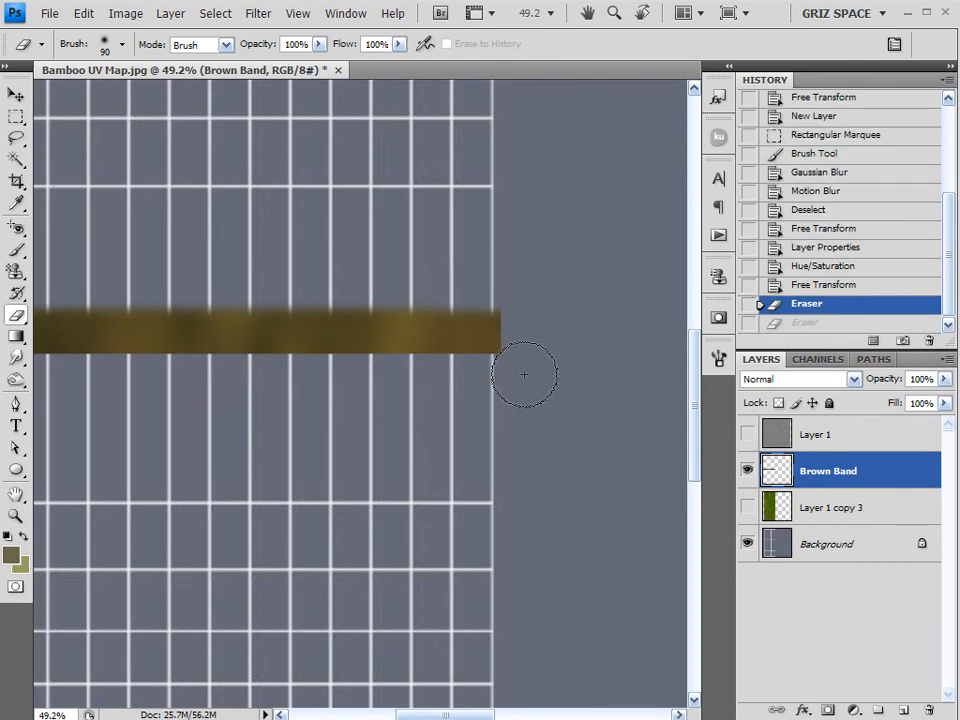
pyautogui.moveTo(522, 370)
pyautogui.mouseDown()
pyautogui.moveTo(375, 375)
pyautogui.moveTo(534, 373)
pyautogui.moveTo(137, 375)
pyautogui.moveTo(468, 376)
pyautogui.mouseUp()
pyautogui.moveTo(440, 376)
pyautogui.mouseDown()
pyautogui.moveTo(192, 376)
pyautogui.moveTo(733, 374)
pyautogui.moveTo(169, 376)
pyautogui.moveTo(424, 377)
pyautogui.moveTo(315, 341)
pyautogui.moveTo(230, 376)
pyautogui.mouseUp()
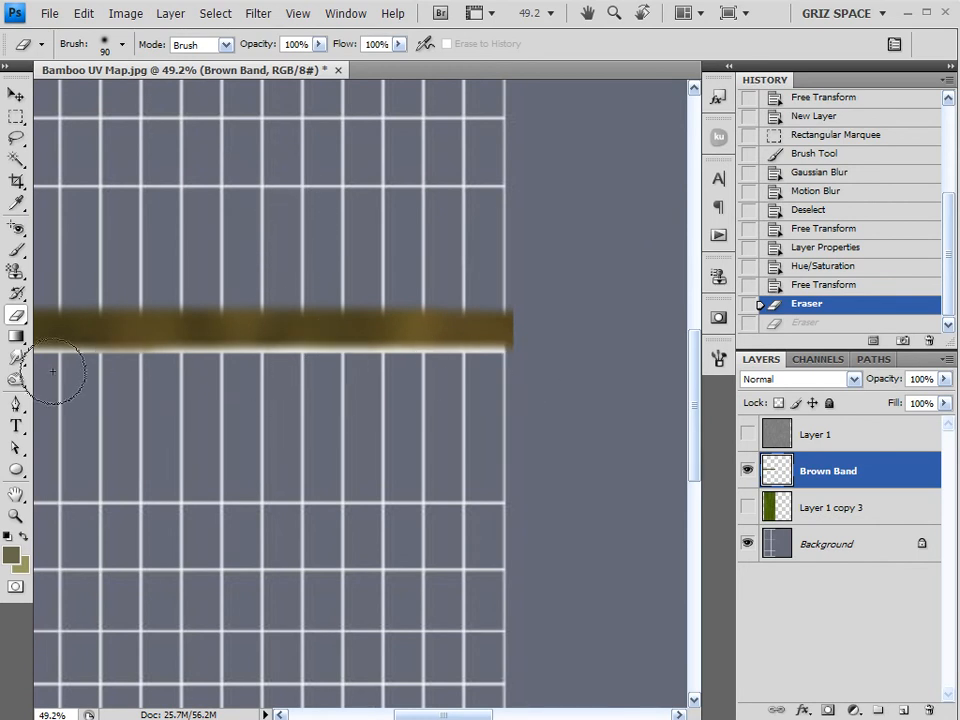
pyautogui.hscroll(-3, 333, 376)
pyautogui.hscroll(-3, 653, 364)
pyautogui.hscroll(5, 289, 375)
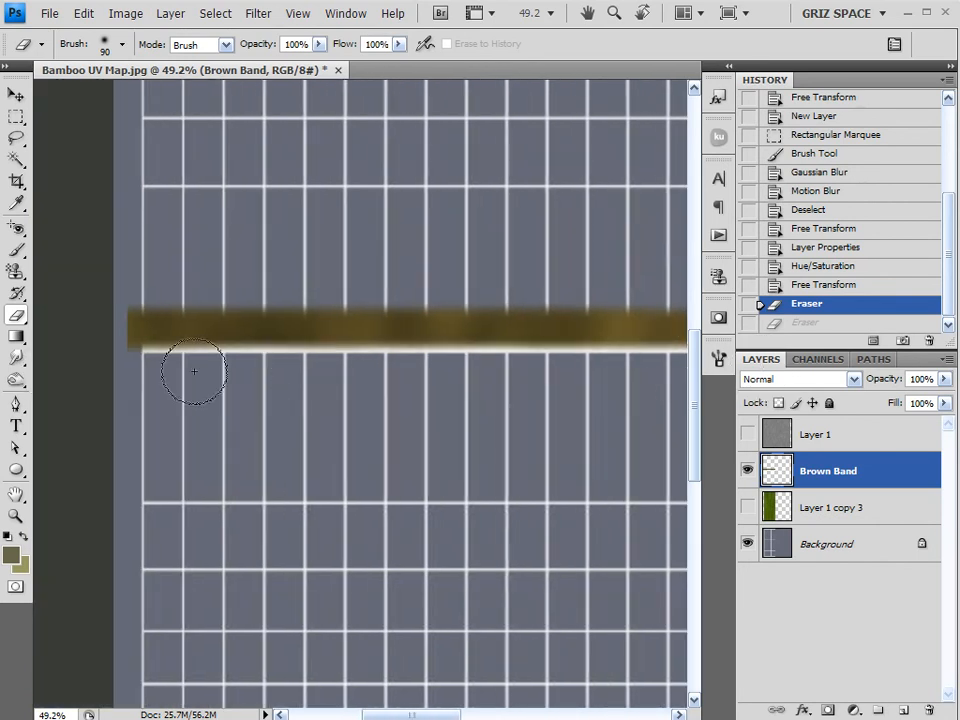
pyautogui.moveTo(820, 379)
pyautogui.mouseDown()
pyautogui.moveTo(2, 372)
pyautogui.moveTo(206, 376)
pyautogui.mouseUp()
# Move the feathered band down so it covers the white joint line of the UV map.
pyautogui.click(16, 93)
pyautogui.scroll(4, 540, 352)
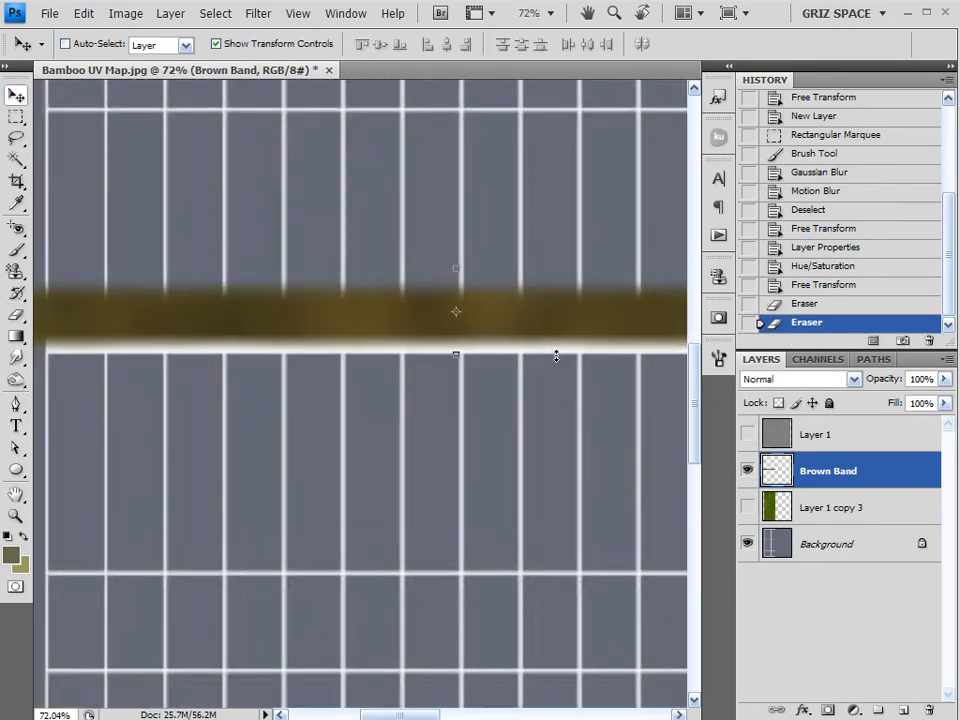
pyautogui.moveTo(497, 337)
pyautogui.mouseDown()
pyautogui.moveTo(497, 348)
pyautogui.moveTo(507, 321)
pyautogui.moveTo(508, 343)
pyautogui.moveTo(499, 334)
pyautogui.mouseUp()
pyautogui.click(817, 306)
# Squash the band from its top edge to 61.6% of its height and nudge it slightly upward over the joint.
pyautogui.moveTo(449, 278); pyautogui.dragTo(449, 314)
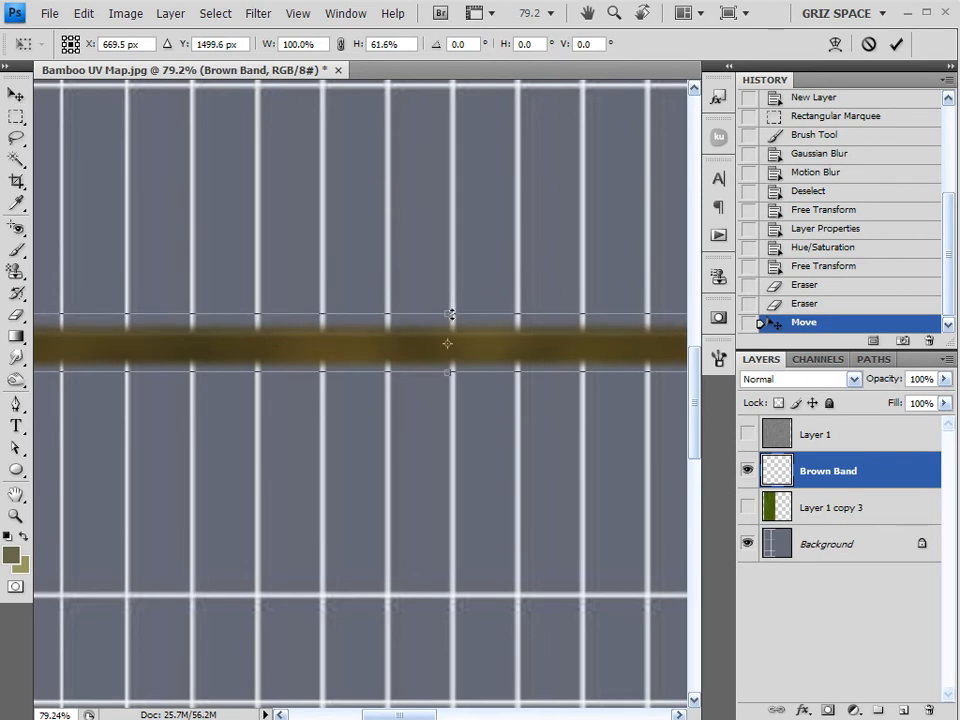
pyautogui.click(895, 46)
pyautogui.press('Up')
pyautogui.press('Up')
pyautogui.press('Up')
pyautogui.press('Up')
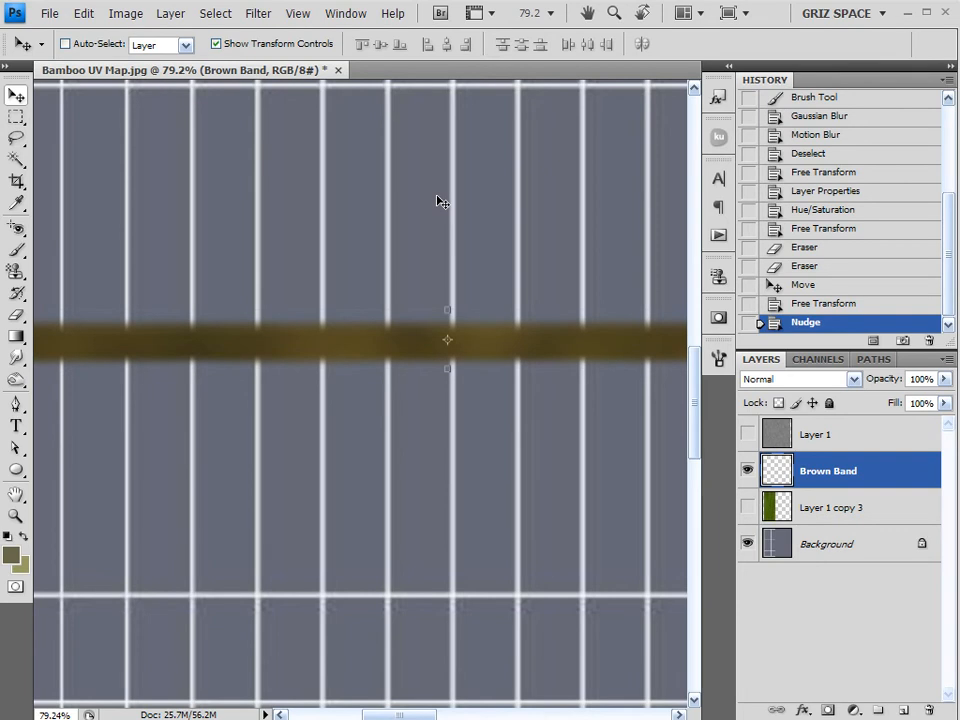
# Show the green Layer 1 copy 3 beneath the band and check both ends of the band against it.
pyautogui.click(788, 598)
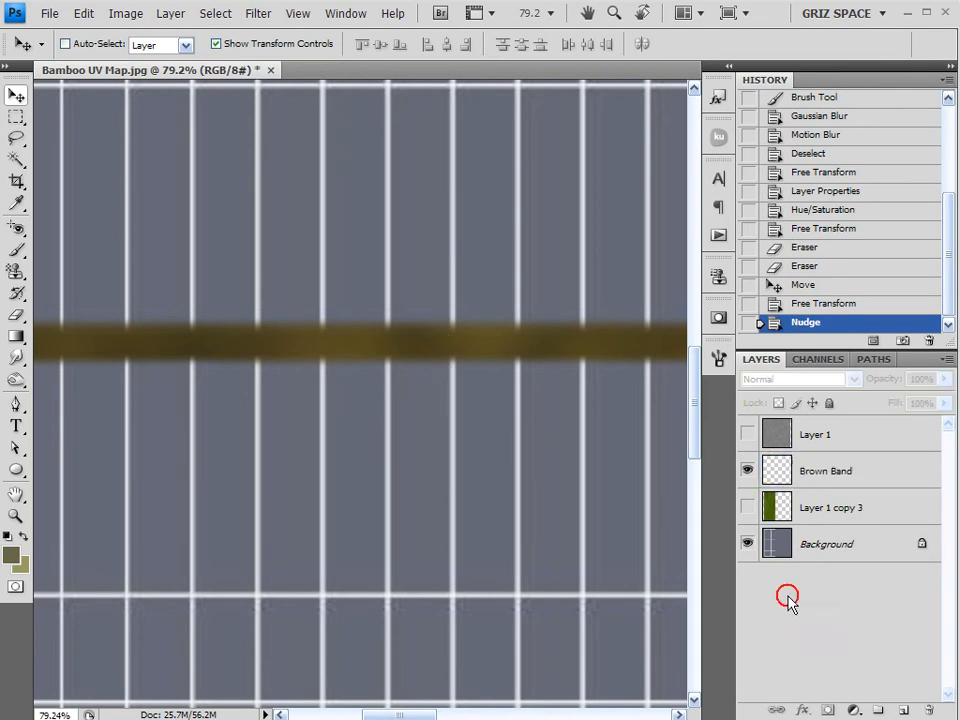
pyautogui.click(748, 507)
pyautogui.scroll(-4, 579, 476)
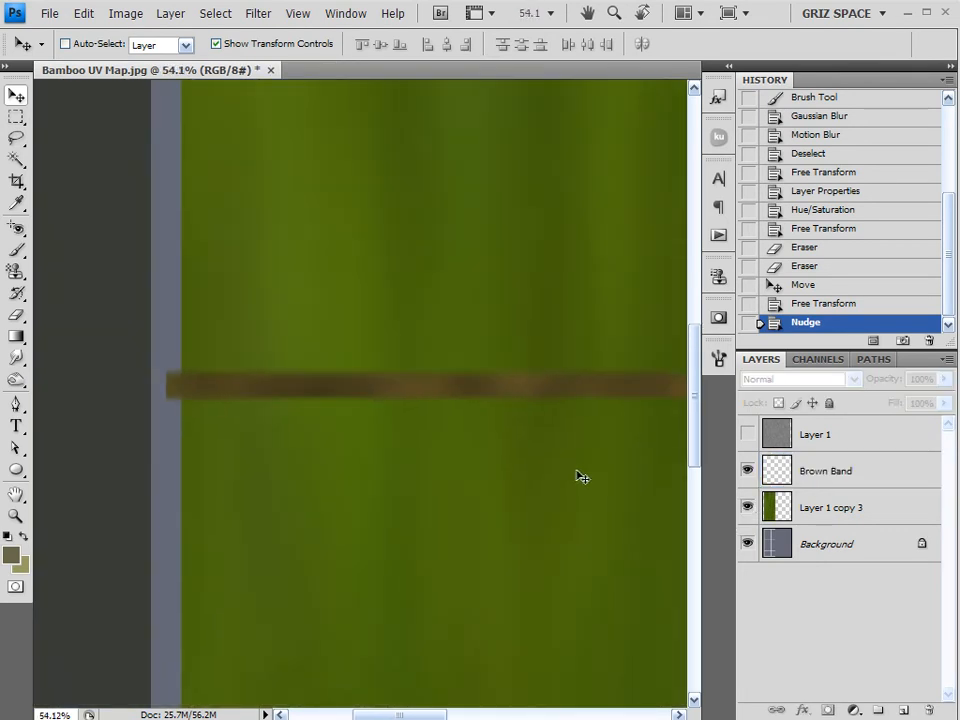
pyautogui.scroll(-1, 580, 476)
pyautogui.moveTo(638, 492); pyautogui.dragTo(547, 488)
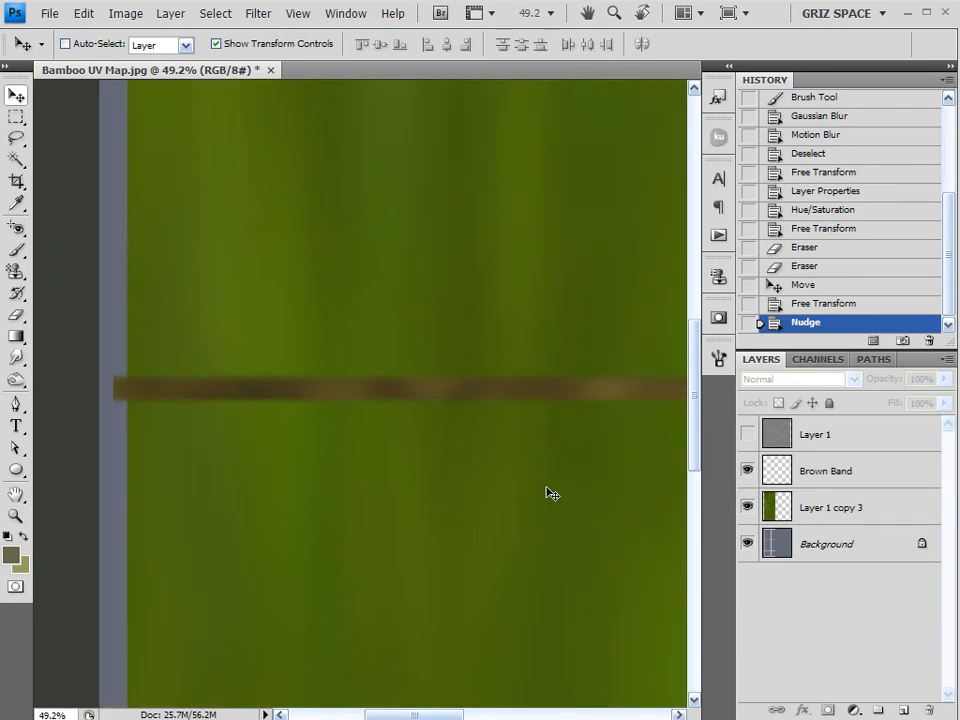
pyautogui.moveTo(477, 481); pyautogui.dragTo(488, 482)
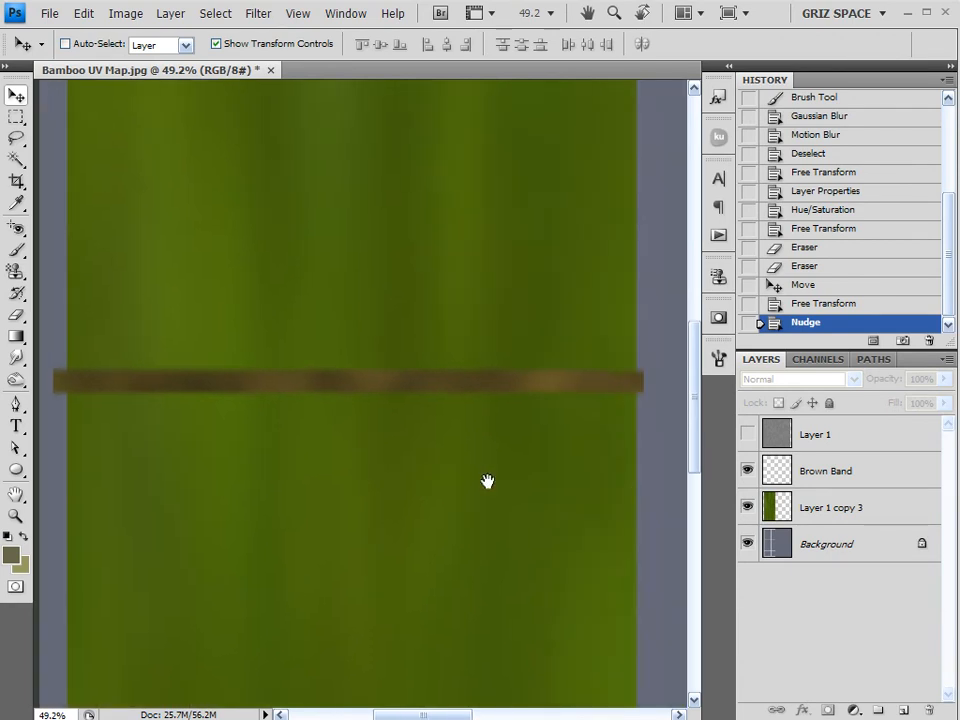
# Narrow the Brown Band to 97.7% width so its left end lines up with the green base's edge.
pyautogui.click(797, 477)
pyautogui.scroll(2, 70, 400)
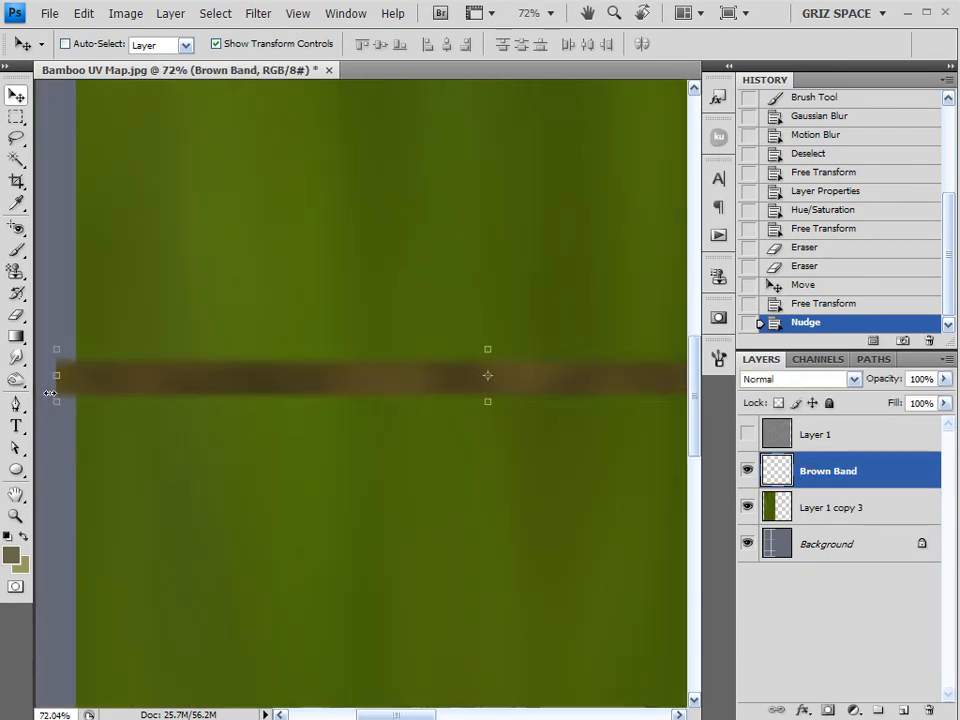
pyautogui.click(65, 375)
pyautogui.moveTo(65, 375); pyautogui.dragTo(73, 375)
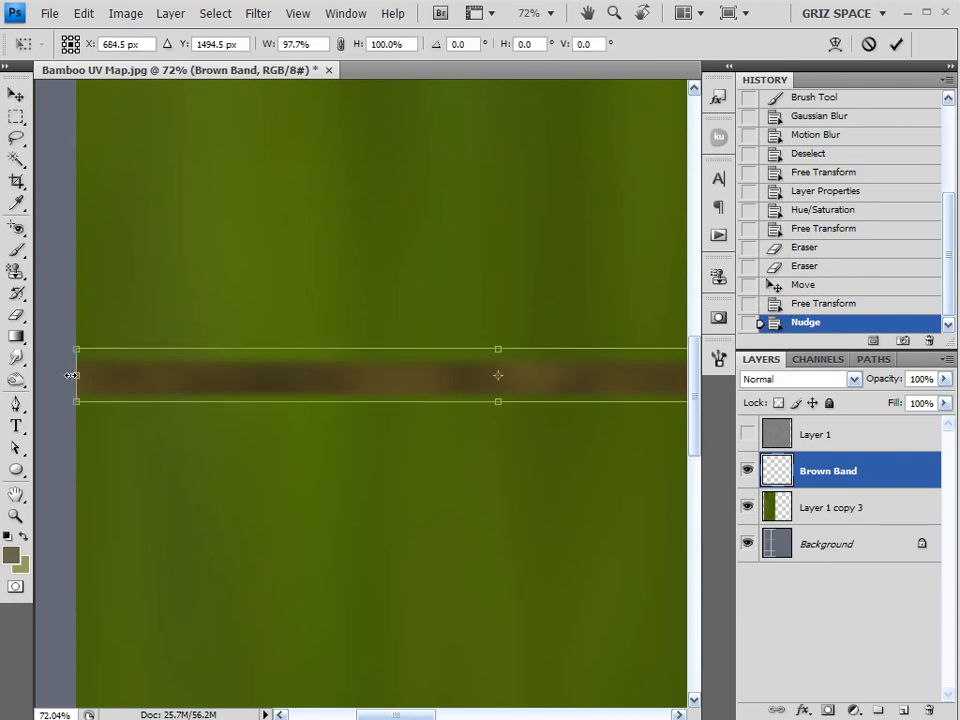
pyautogui.press('Return')
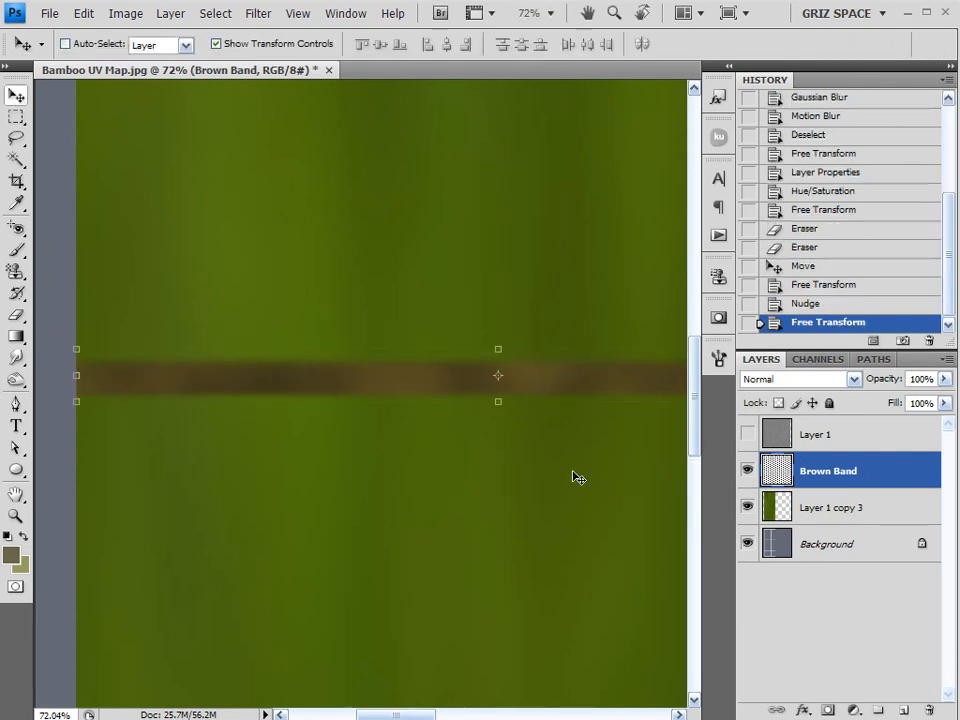
# Narrow the Brown Band from its right end to 98.8% width so it lines up with the green base's right edge.
pyautogui.hscroll(5, 409, 519)
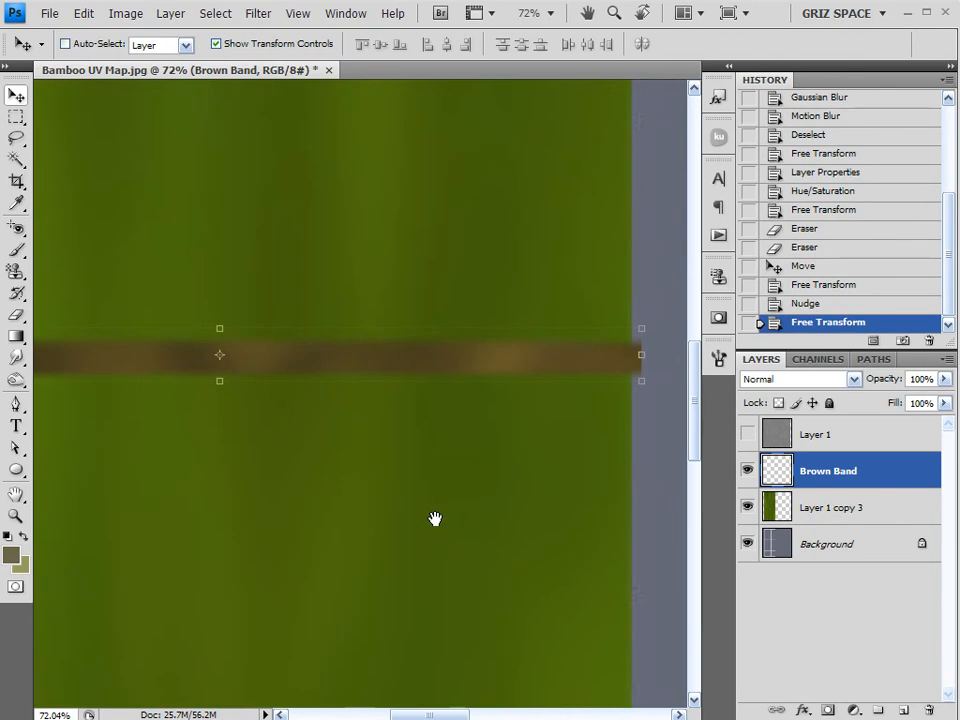
pyautogui.moveTo(594, 355); pyautogui.dragTo(584, 355)
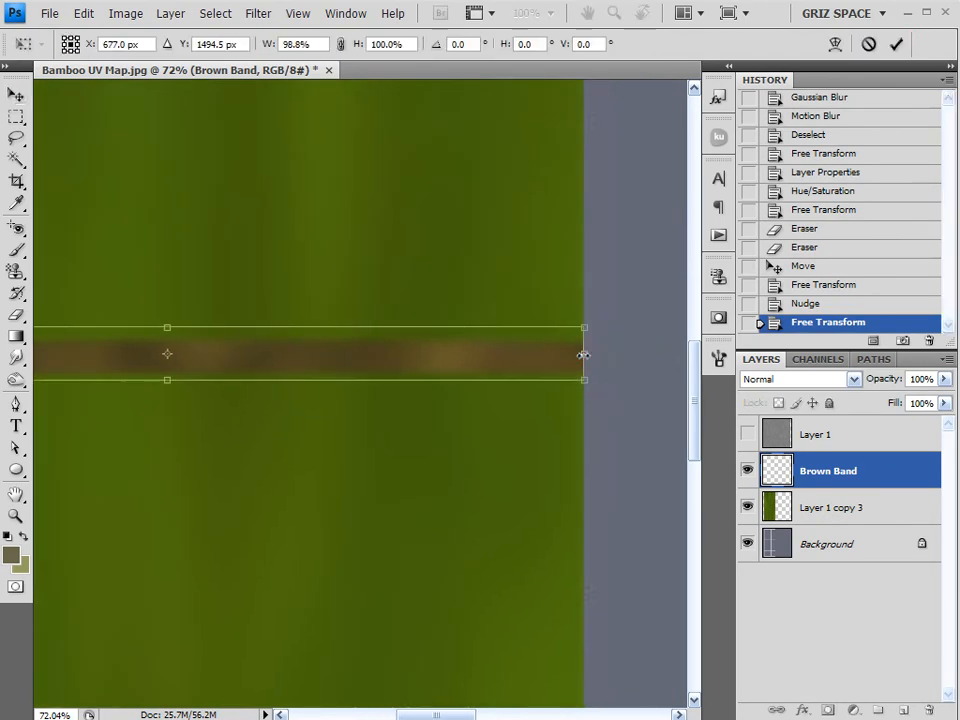
pyautogui.click(896, 44)
# Switch to the Burn tool for darkening the Brown Band and review its brush settings.
pyautogui.scroll(-3, 313, 388)
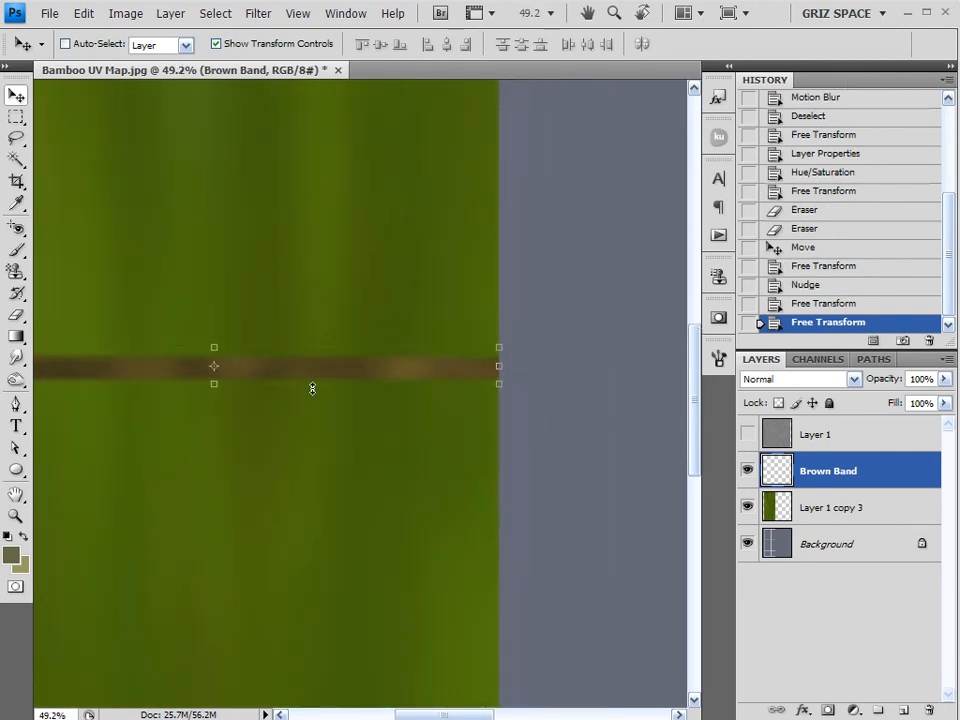
pyautogui.moveTo(220, 443); pyautogui.dragTo(361, 458)
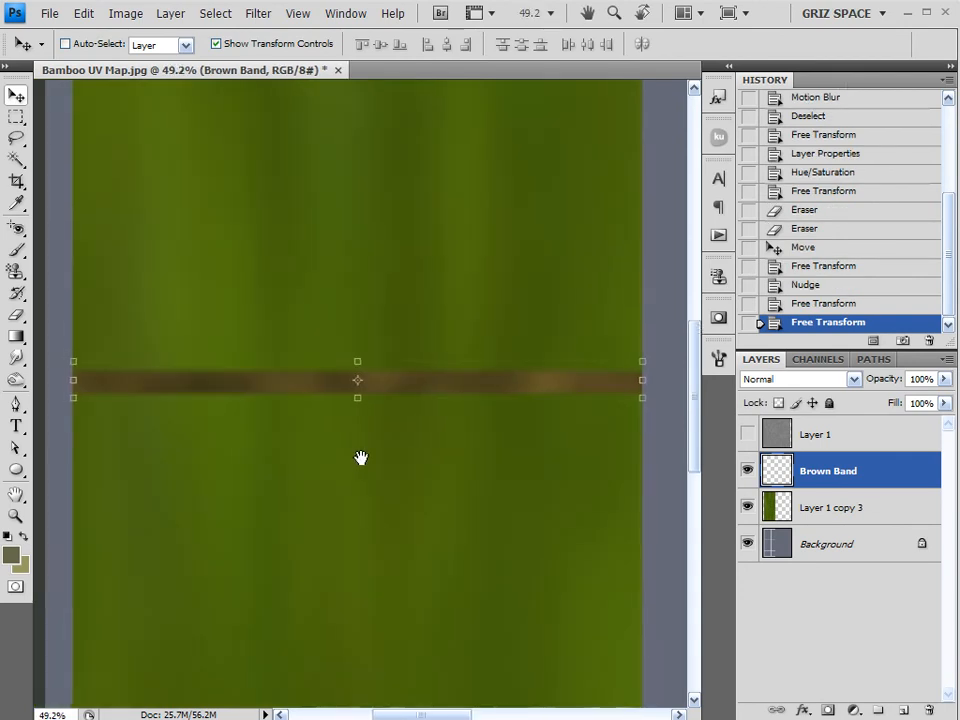
pyautogui.click(16, 380)
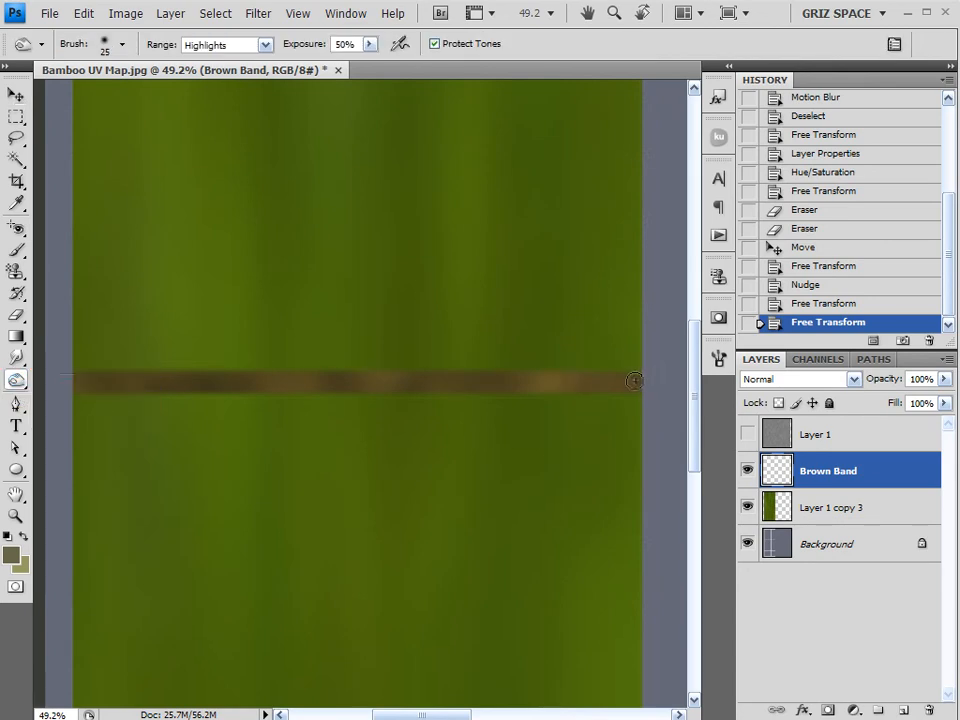
pyautogui.click(718, 358)
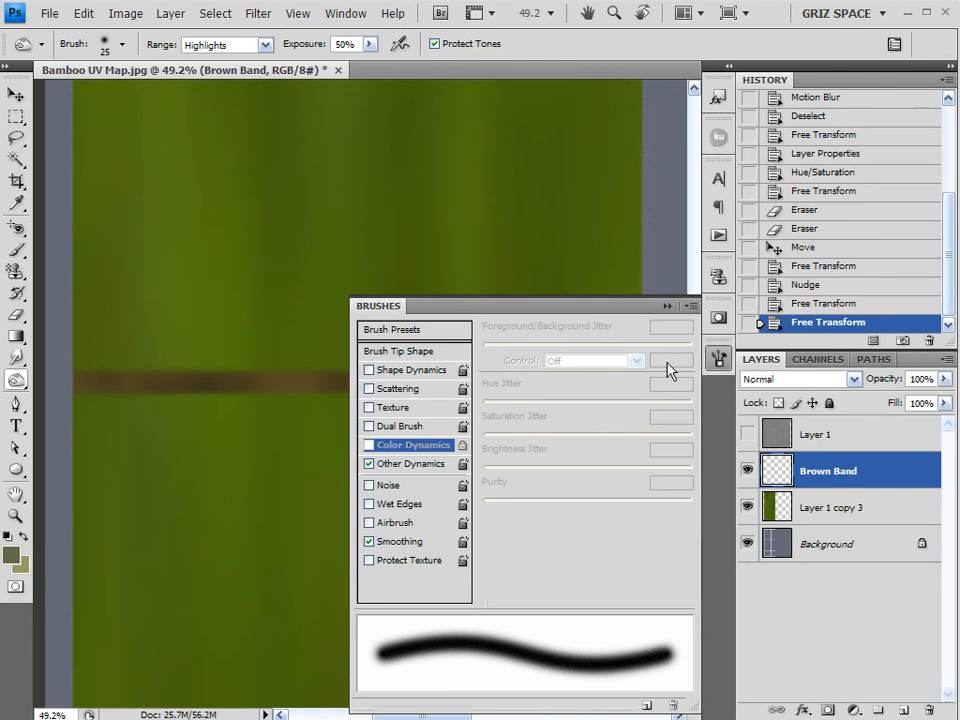
pyautogui.click(723, 361)
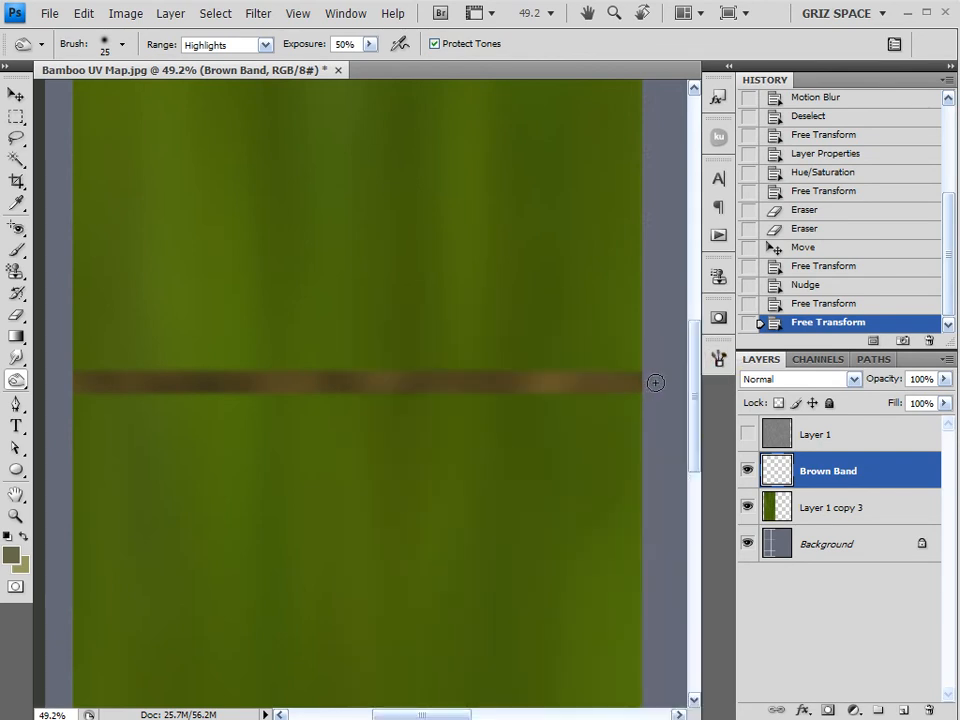
# Try burning the Brown Band's midtones from end to end with several brush sizes, undoing each stroke.
pyautogui.moveTo(655, 383); pyautogui.dragTo(193, 385)
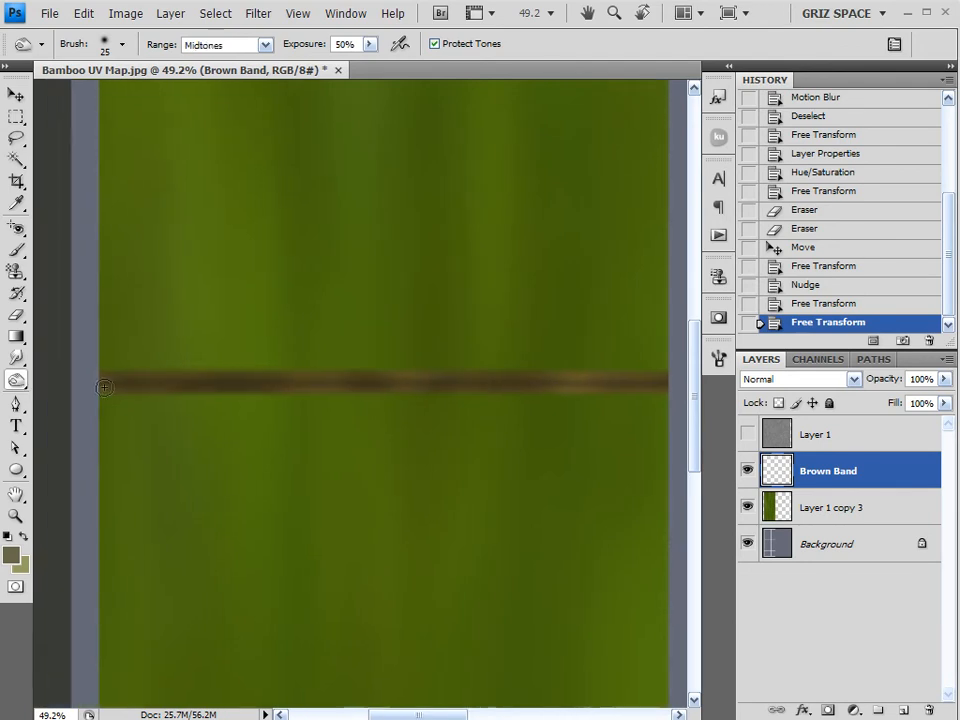
pyautogui.moveTo(104, 385); pyautogui.dragTo(96, 385)
pyautogui.hotkey('ctrl', 'z')
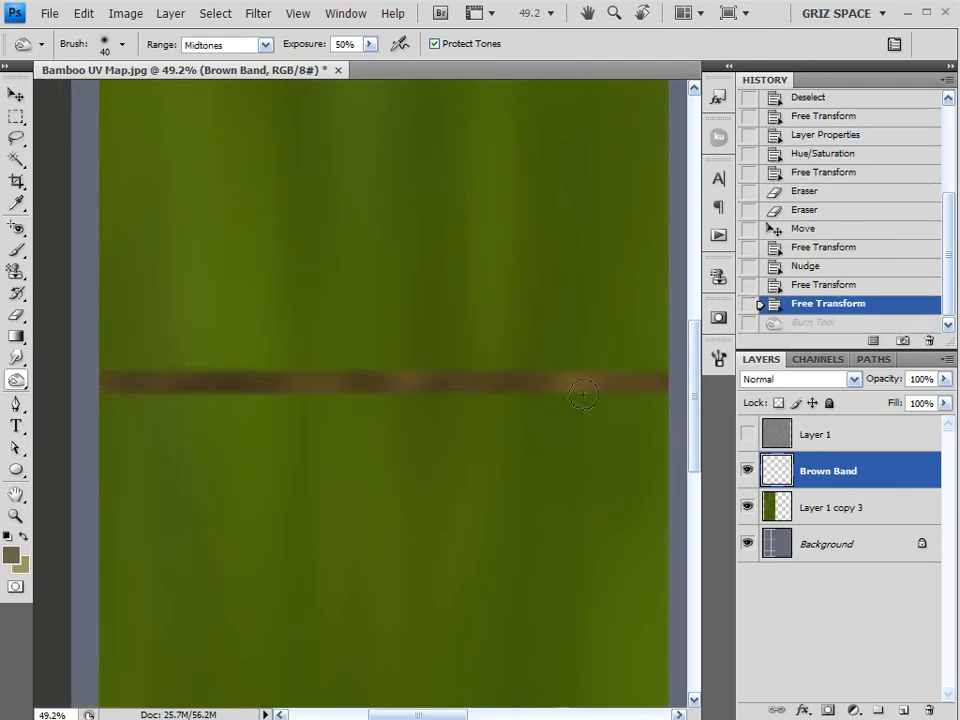
pyautogui.moveTo(684, 382); pyautogui.dragTo(42, 380)
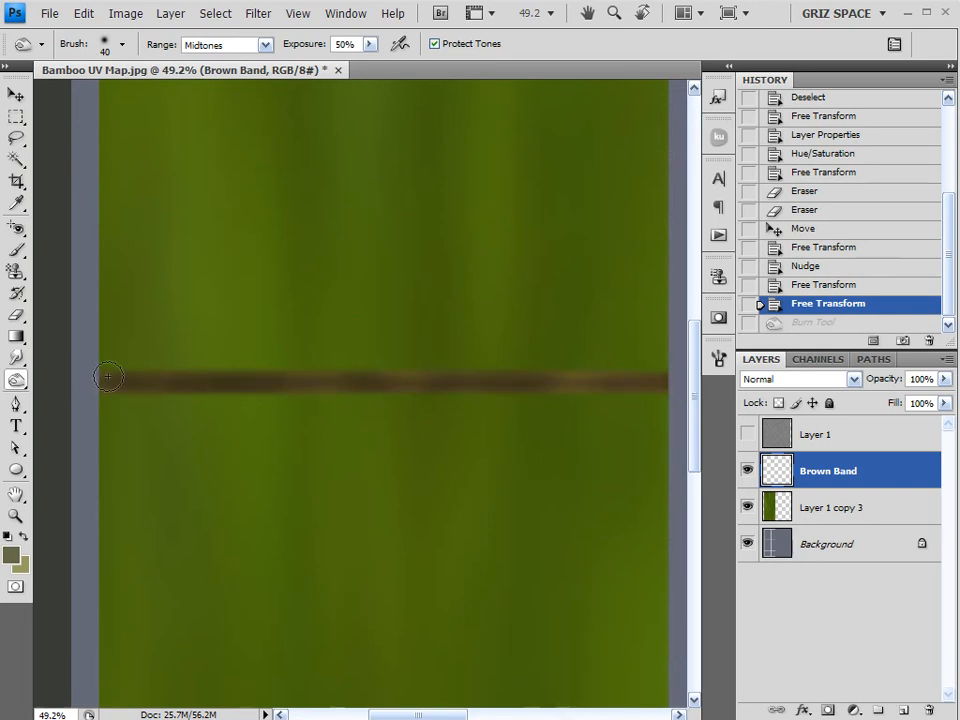
pyautogui.click(812, 310)
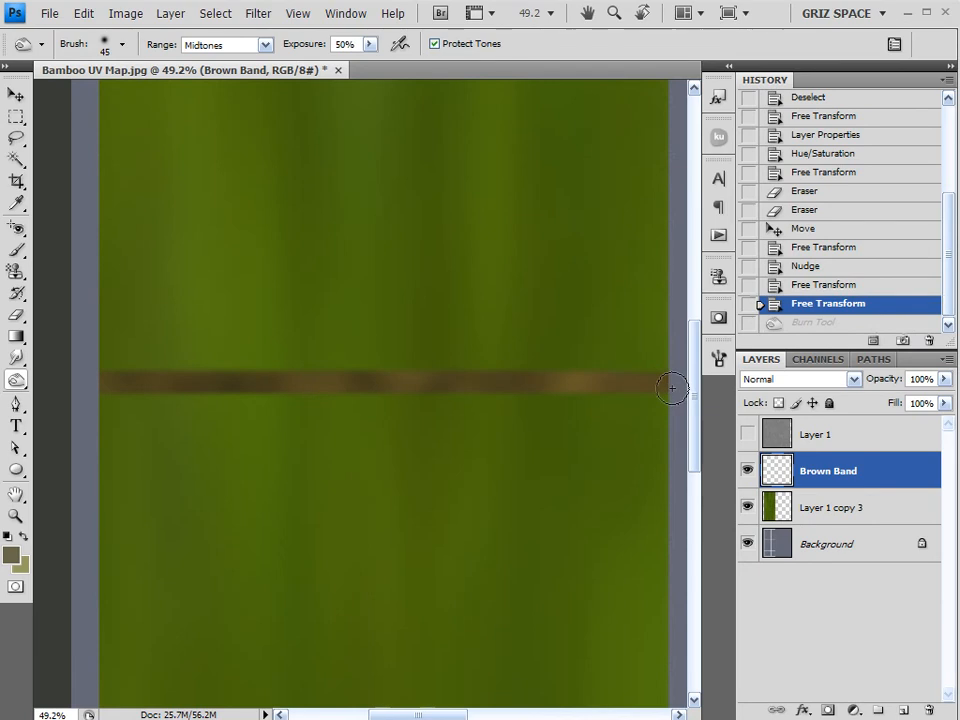
pyautogui.moveTo(681, 381); pyautogui.dragTo(48, 383)
pyautogui.click(812, 303)
# Burn the midtones along the full length of the Brown Band with a slightly smaller brush at 50% exposure.
pyautogui.press('[')
pyautogui.moveTo(678, 381); pyautogui.dragTo(30, 380)
pyautogui.click(16, 94)
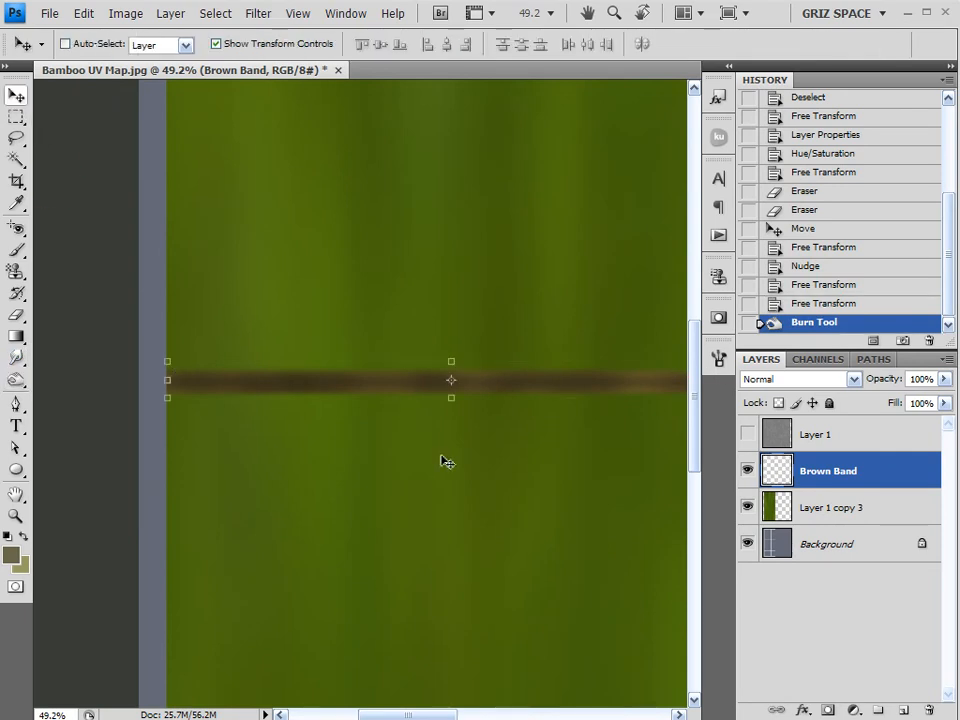
# Duplicate the Brown Band layer and move the copy straight up to the top edge of the green stalk.
pyautogui.scroll(-3, 444, 461)
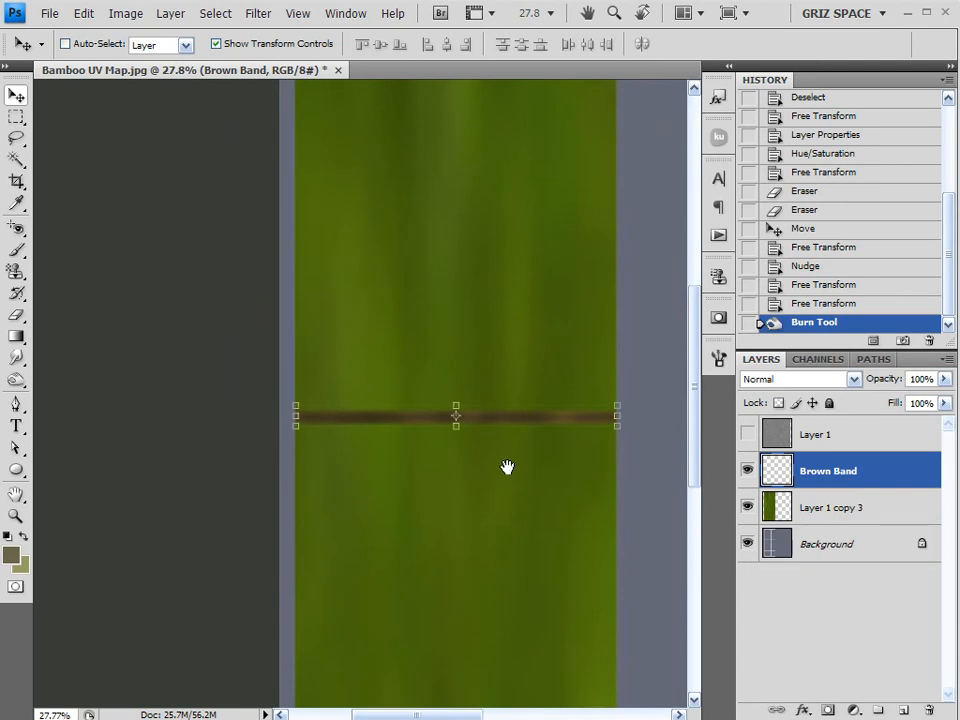
pyautogui.moveTo(479, 515); pyautogui.dragTo(447, 563)
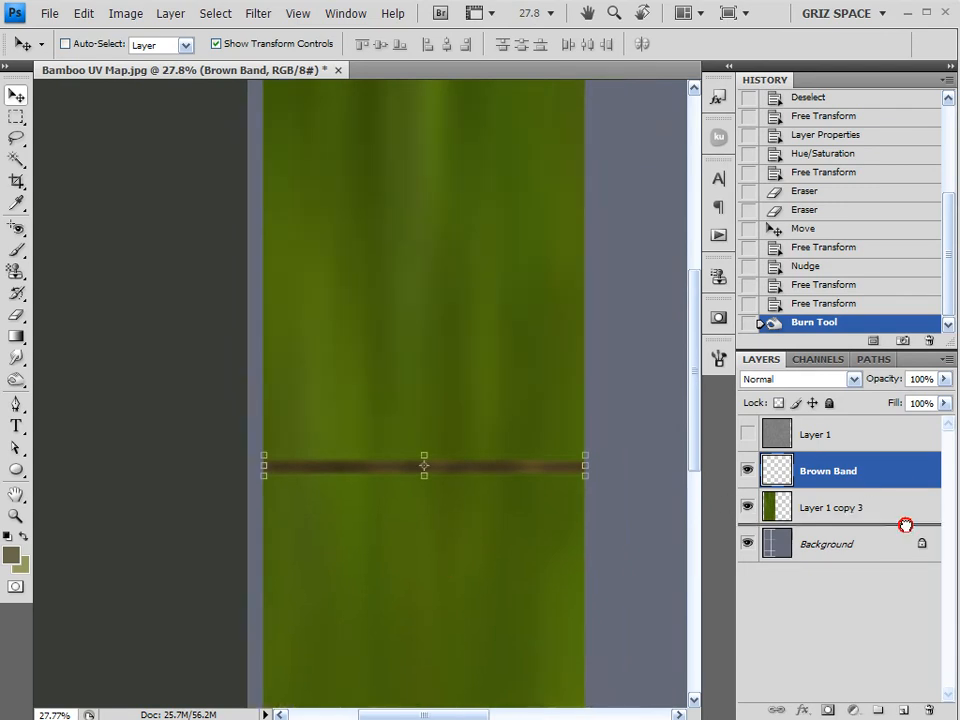
pyautogui.moveTo(828, 471); pyautogui.dragTo(903, 712)
pyautogui.rightClick(574, 335)
pyautogui.click(552, 255)
pyautogui.moveTo(550, 322); pyautogui.dragTo(536, 371)
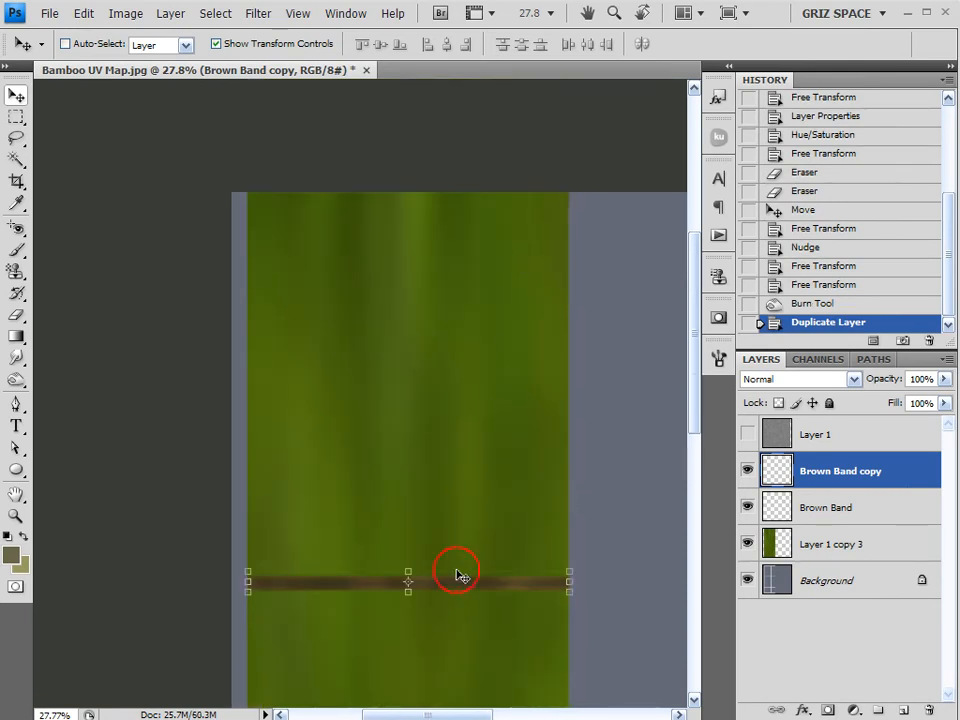
pyautogui.moveTo(446, 585); pyautogui.dragTo(442, 208)
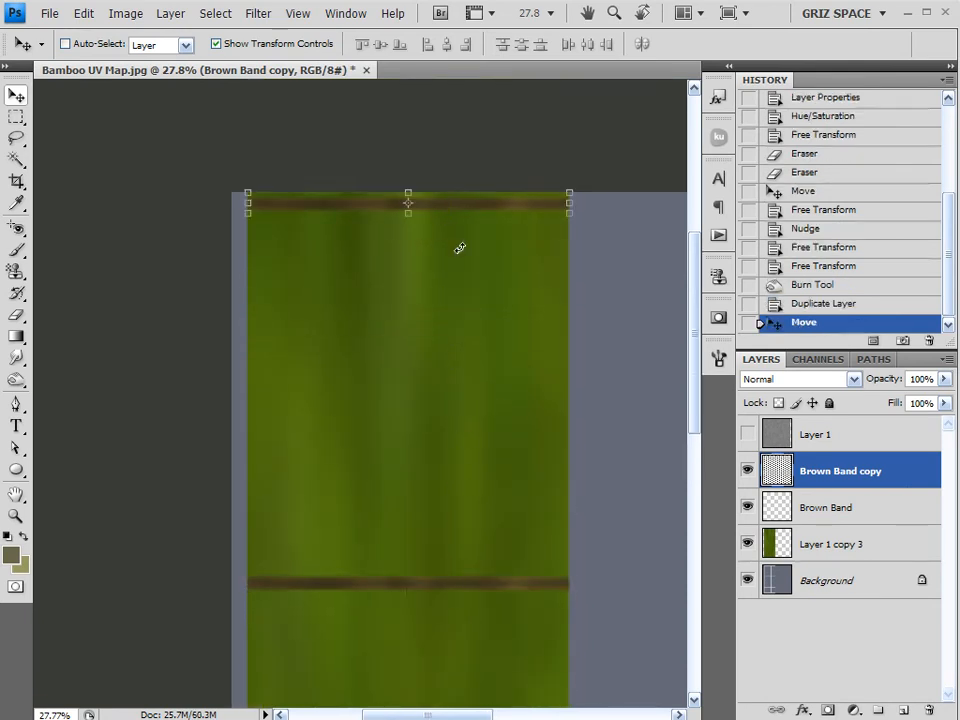
# Hide the green Layer 1 copy 3 and nudge Brown Band copy down over the UV map's top line.
pyautogui.click(748, 543)
pyautogui.moveTo(362, 148); pyautogui.dragTo(440, 255)
pyautogui.moveTo(350, 274); pyautogui.dragTo(370, 248)
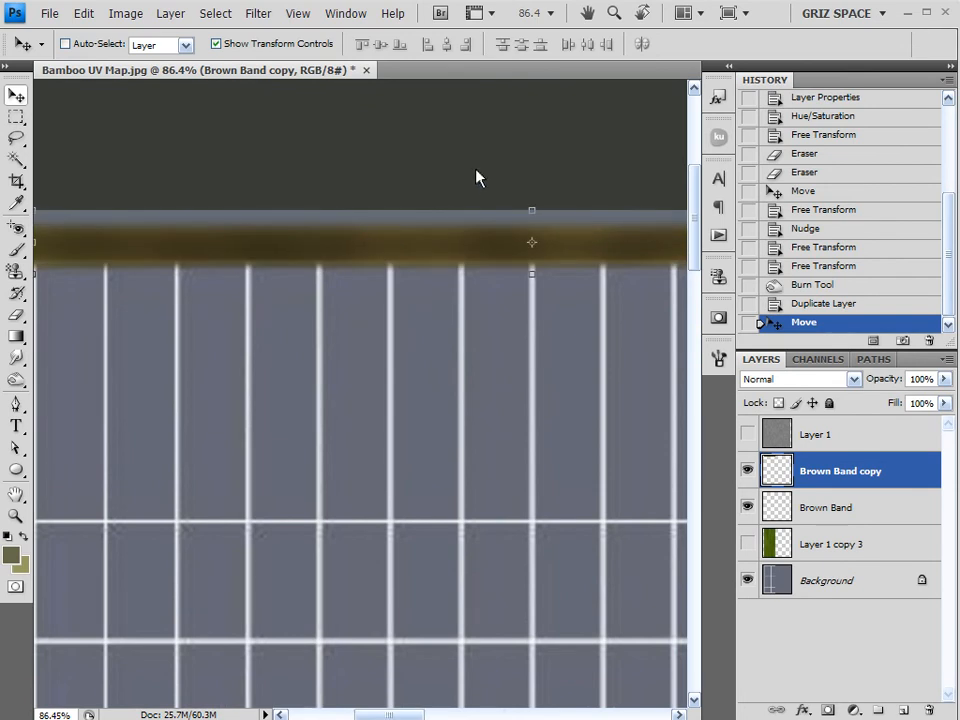
pyautogui.press('Down')
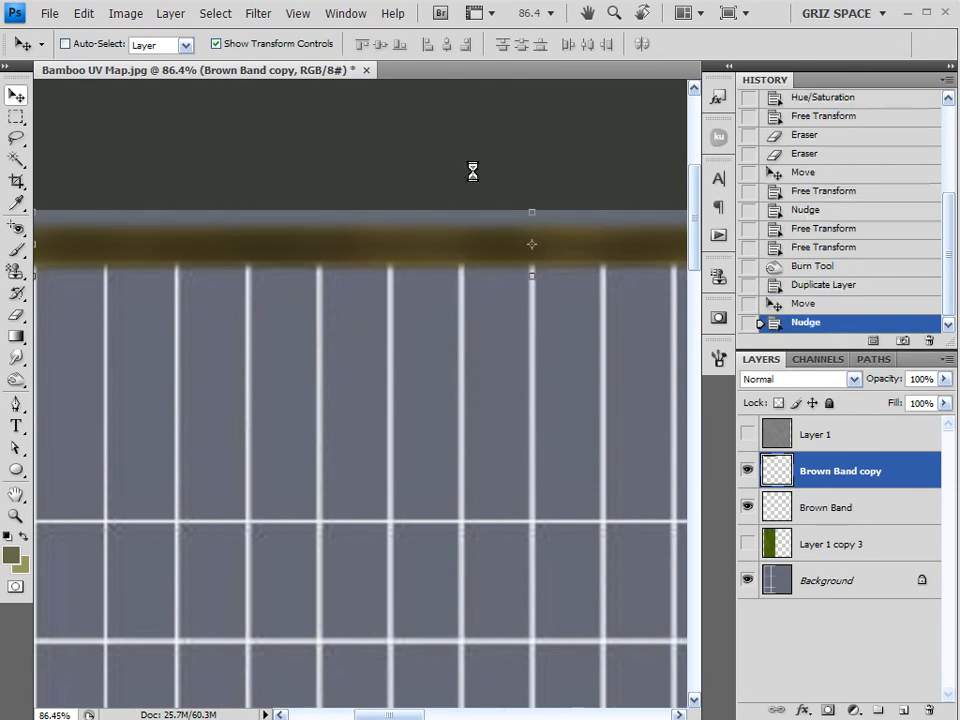
# Duplicate the original Brown Band and move the new copy down to the UV map's bottom line.
pyautogui.click(800, 512)
pyautogui.scroll(-4, 529, 446)
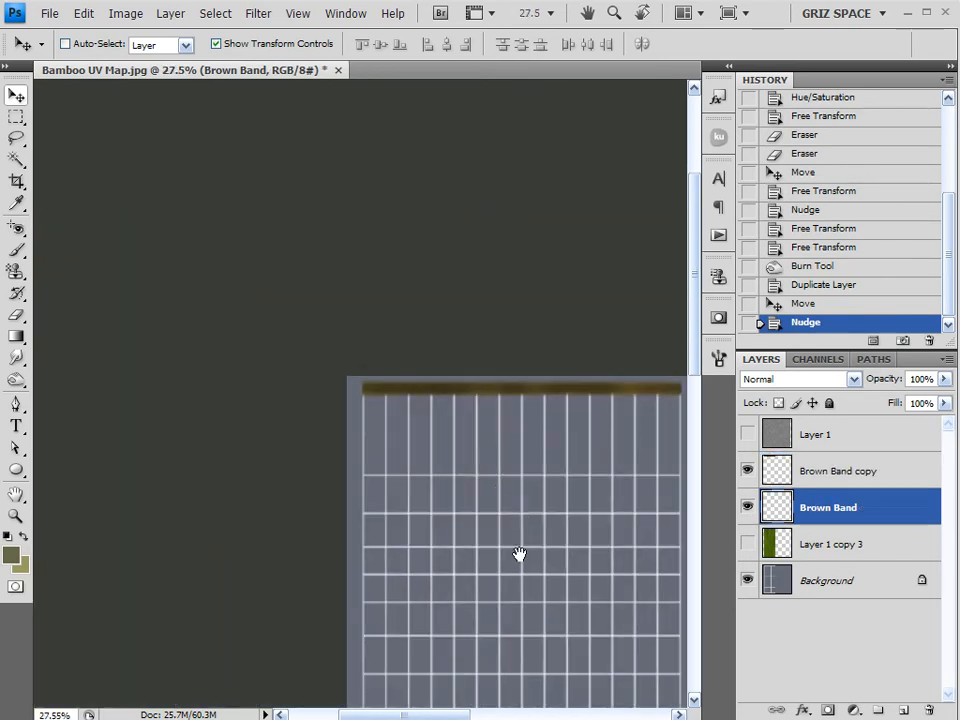
pyautogui.moveTo(437, 354); pyautogui.dragTo(517, 461)
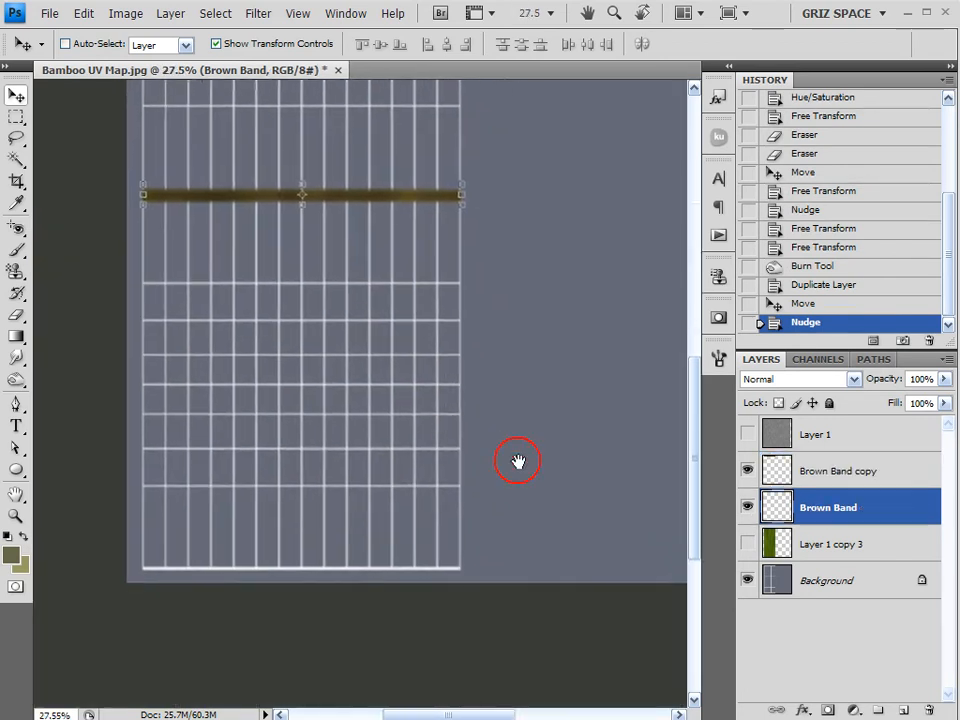
pyautogui.moveTo(902, 521); pyautogui.dragTo(392, 624)
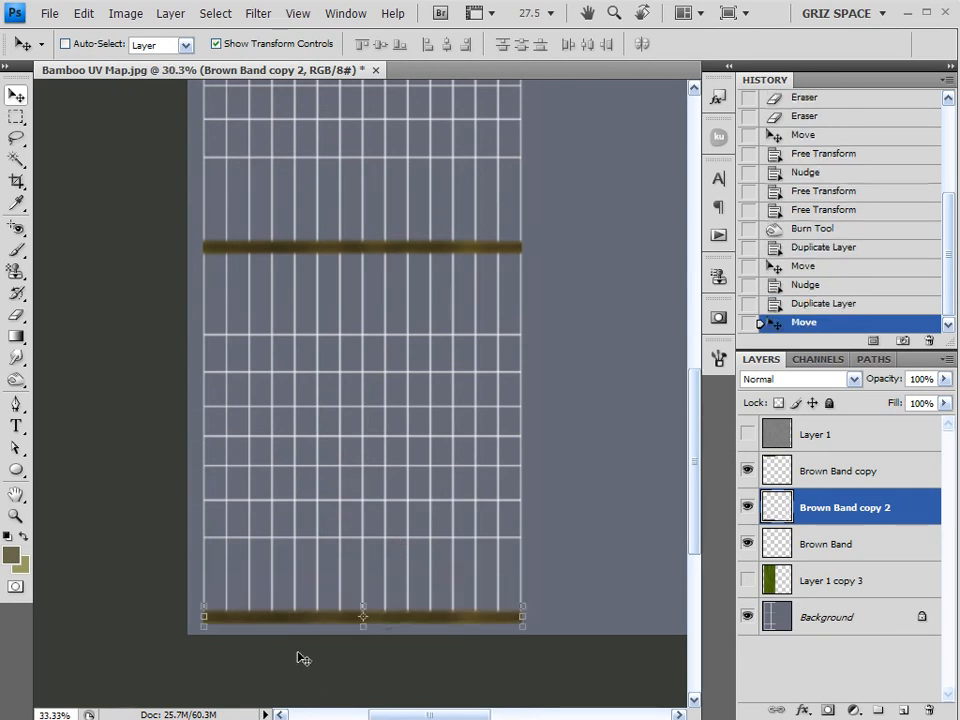
# Compare Brown Band copy 2 with the bottom UV line beneath it and shift the band slightly lower.
pyautogui.scroll(3, 305, 656)
pyautogui.scroll(4, 315, 653)
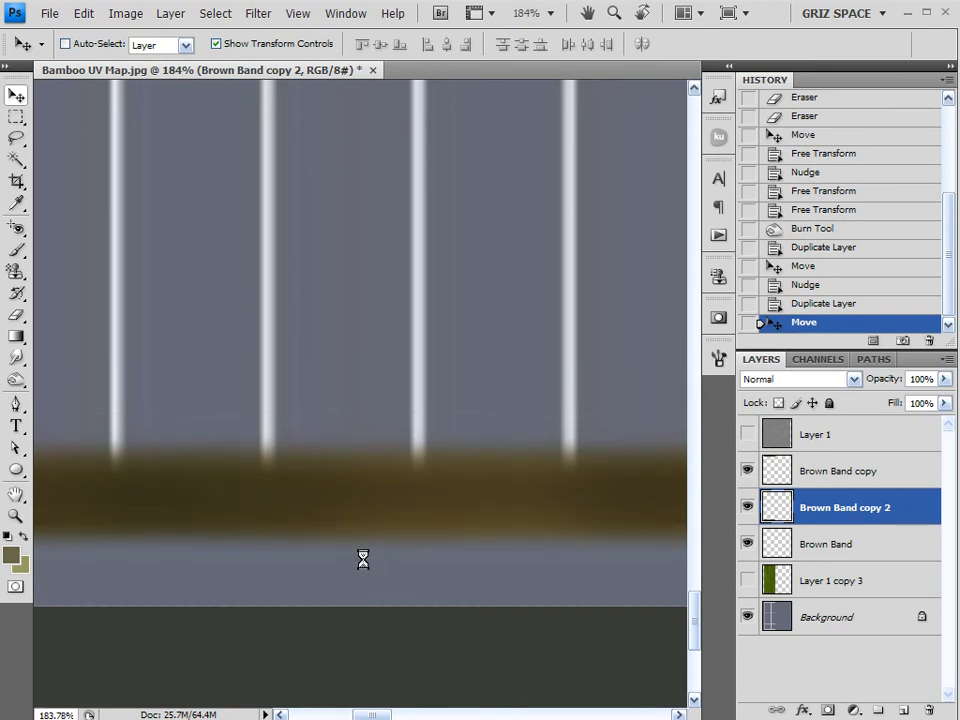
pyautogui.click(748, 508)
pyautogui.click(748, 508)
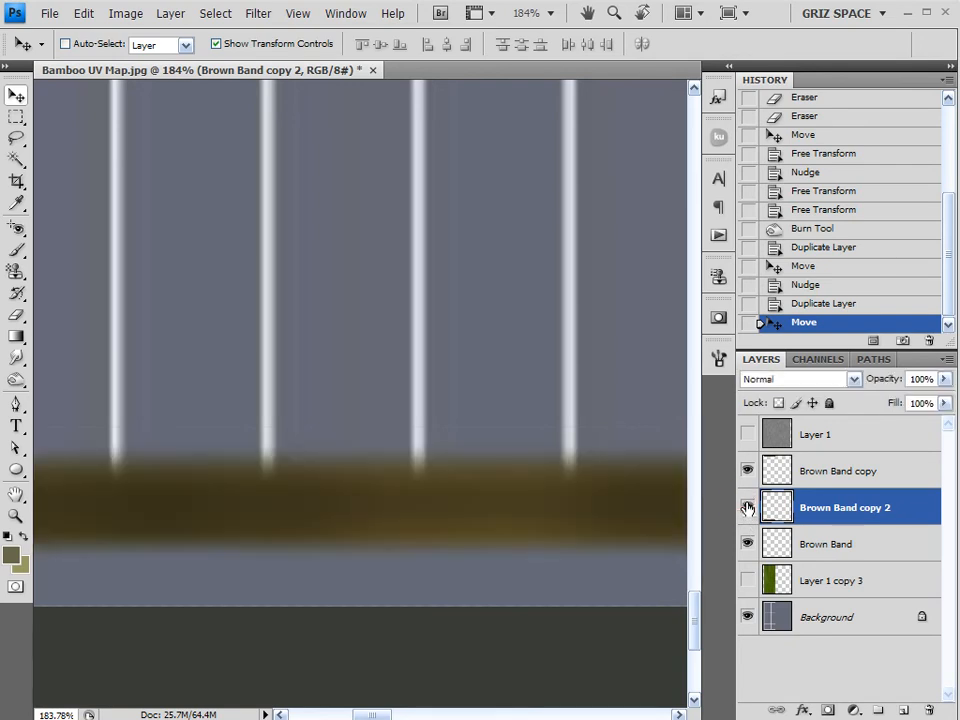
pyautogui.moveTo(487, 524)
pyautogui.mouseDown()
pyautogui.moveTo(486, 549)
pyautogui.moveTo(493, 531)
pyautogui.mouseUp()
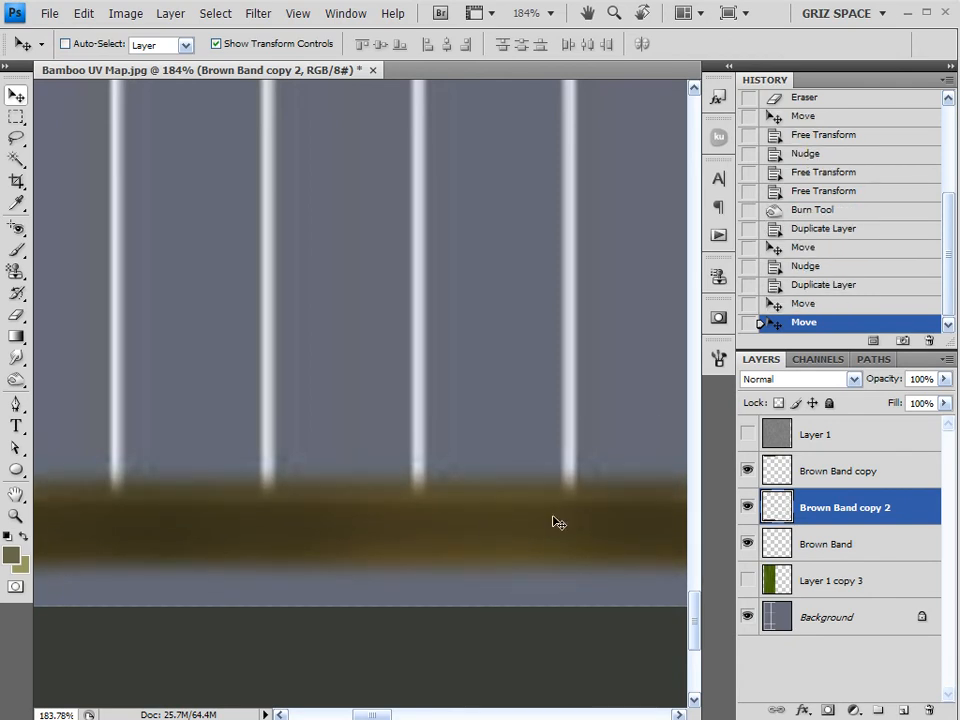
# Return to the top end of the UV map and fine-tune the position of Brown Band copy there.
pyautogui.moveTo(692, 612); pyautogui.dragTo(697, 168)
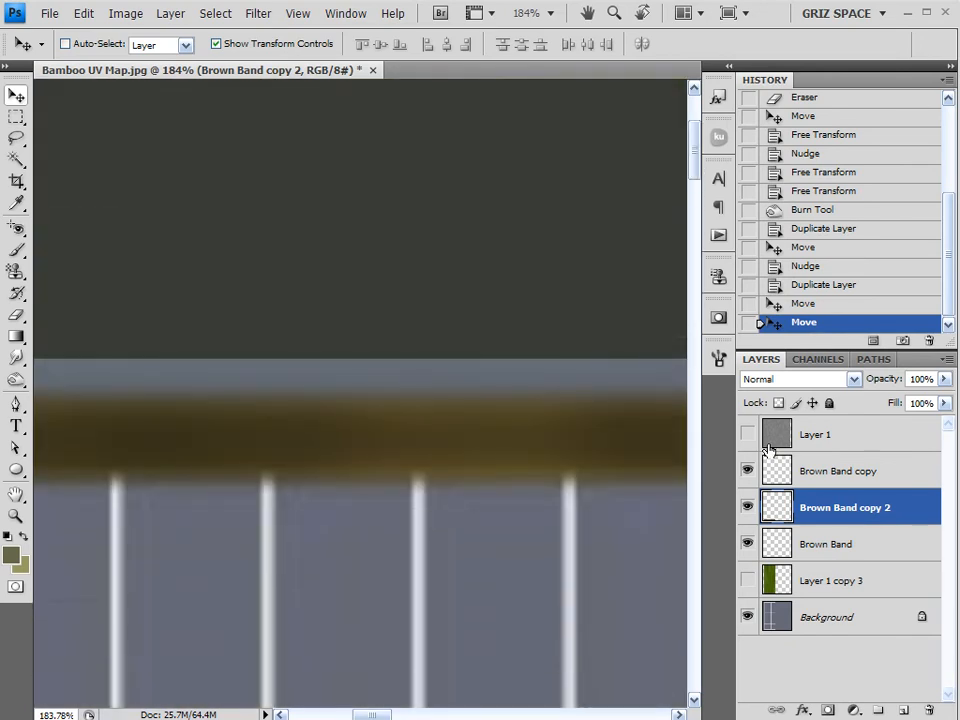
pyautogui.click(812, 474)
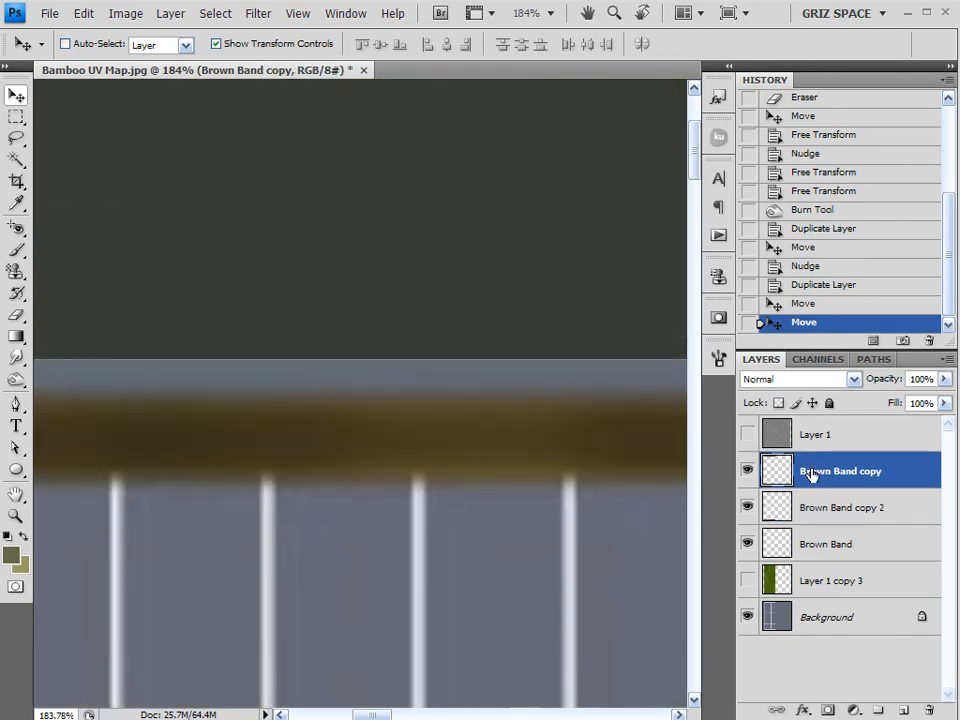
pyautogui.click(821, 548)
pyautogui.scroll(-5, 636, 464)
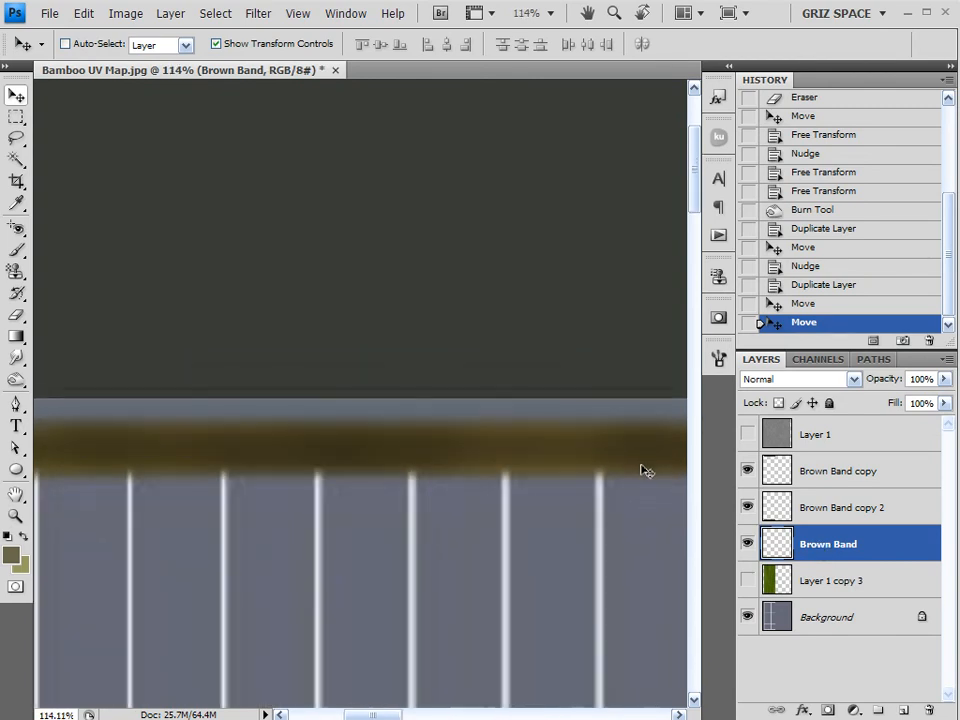
pyautogui.scroll(2, 628, 459)
pyautogui.click(812, 472)
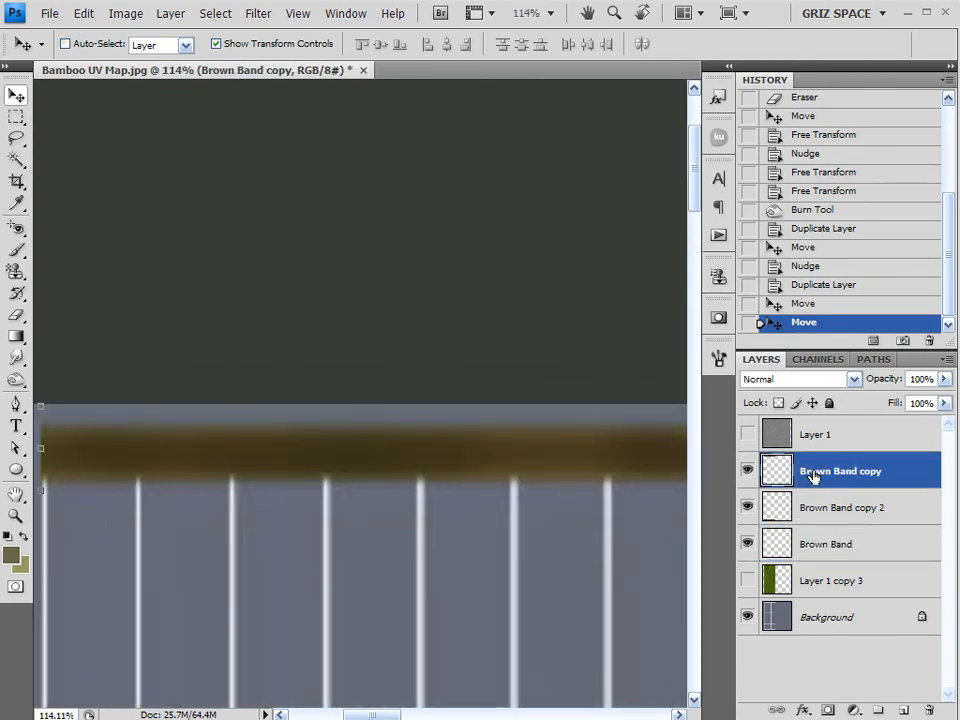
pyautogui.scroll(3, 431, 484)
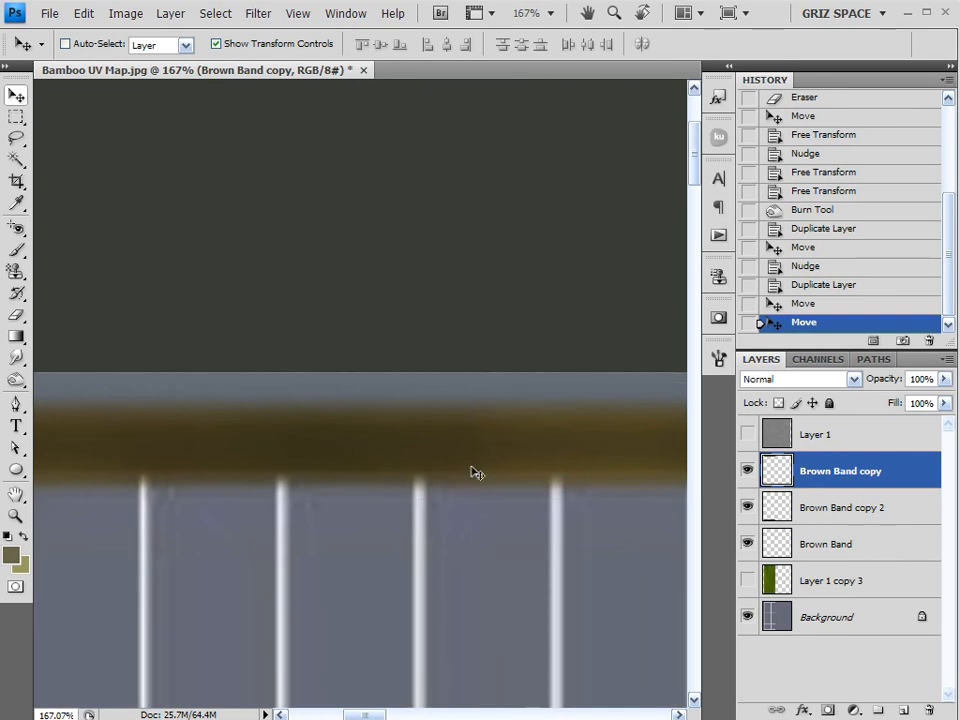
pyautogui.moveTo(489, 447)
pyautogui.mouseDown()
pyautogui.moveTo(488, 432)
pyautogui.moveTo(489, 447)
pyautogui.mouseUp()
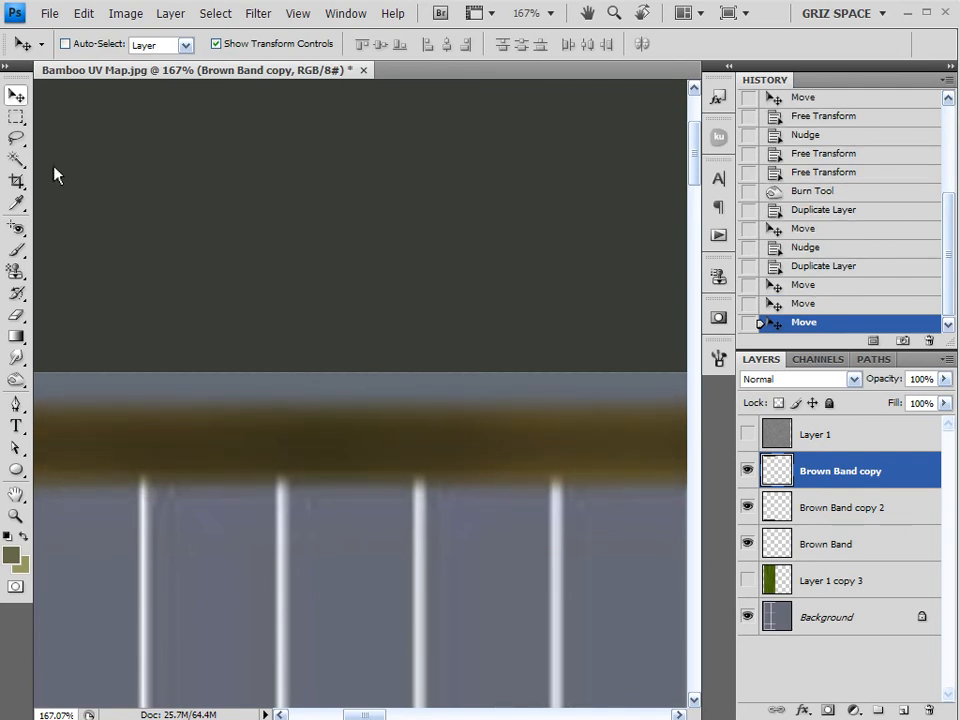
# Show the green Layer 1 copy 3 and the fiber overlay Layer 1 again and check the bands across the whole map.
pyautogui.scroll(-4, 422, 424)
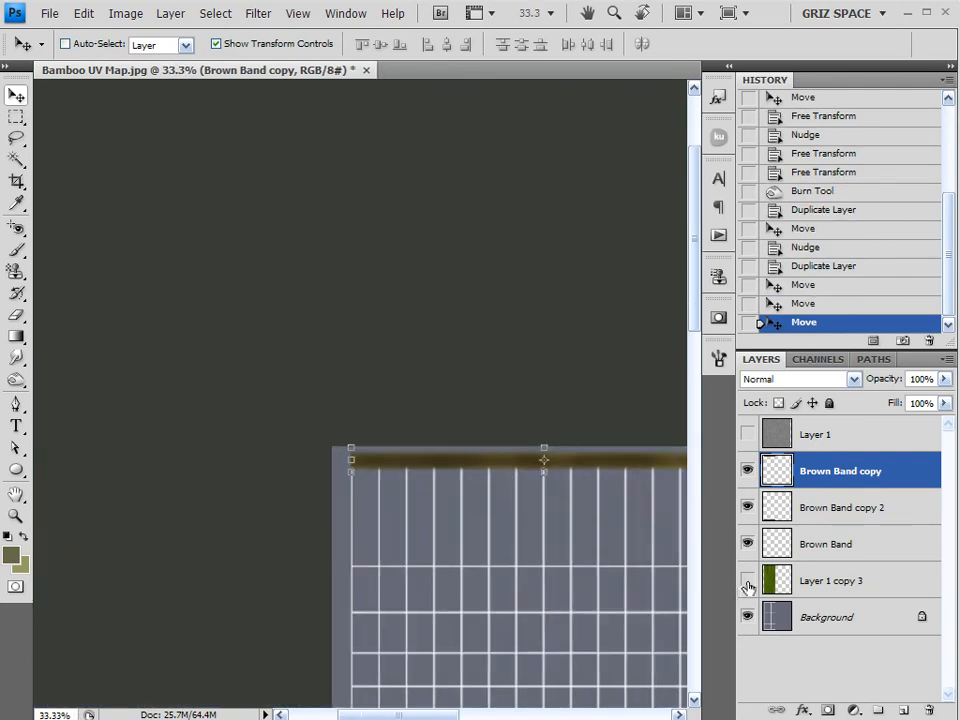
pyautogui.click(747, 580)
pyautogui.click(747, 434)
pyautogui.scroll(-1, 563, 547)
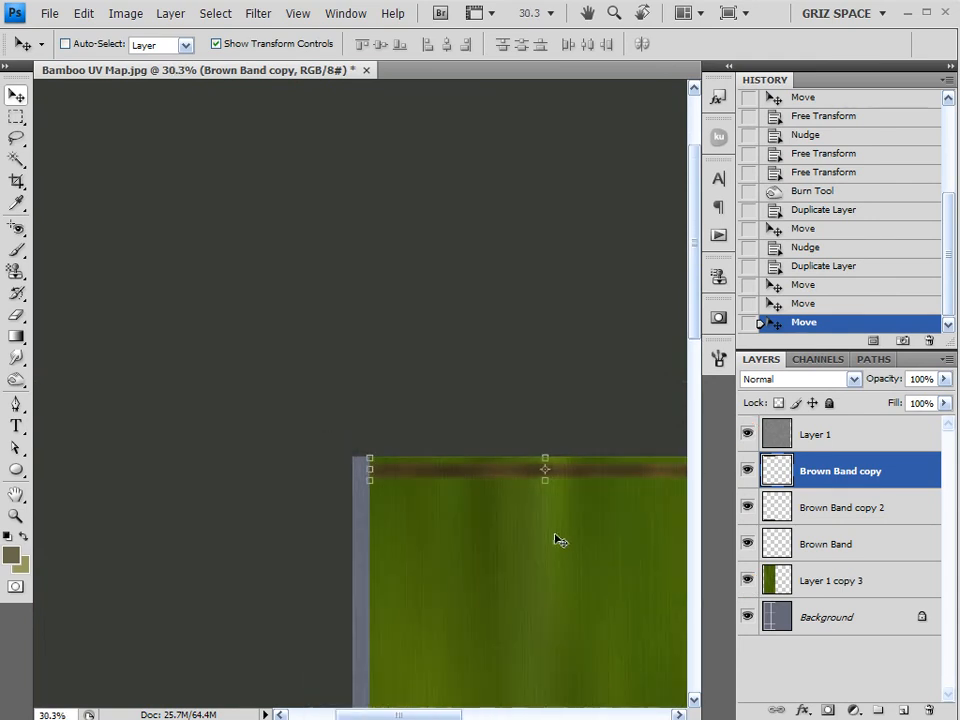
pyautogui.moveTo(566, 544); pyautogui.dragTo(570, 553)
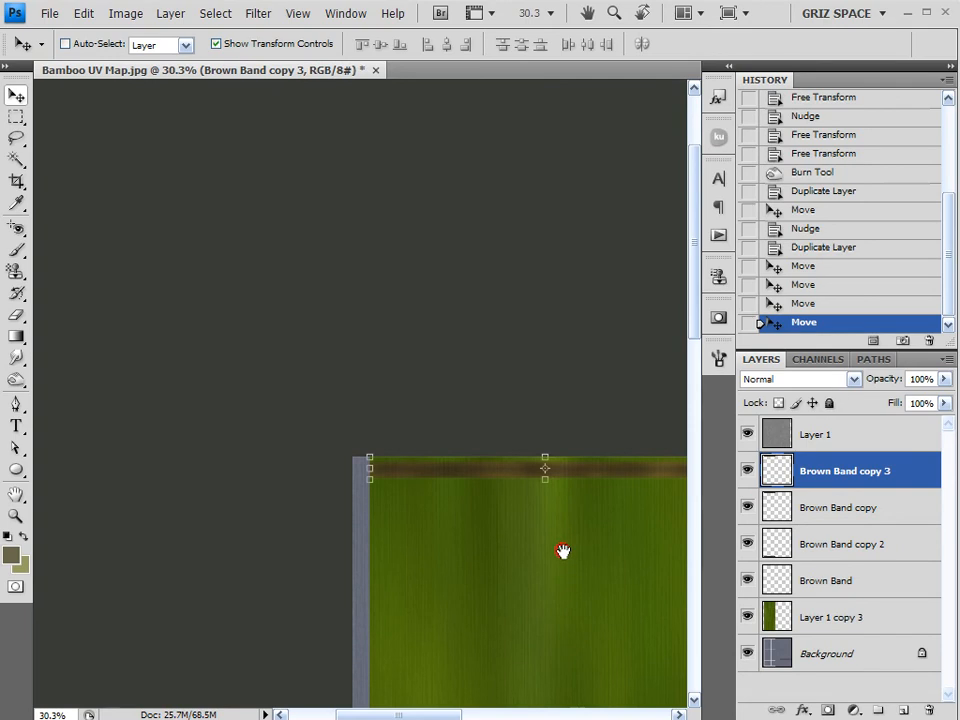
pyautogui.moveTo(512, 459); pyautogui.dragTo(377, 202)
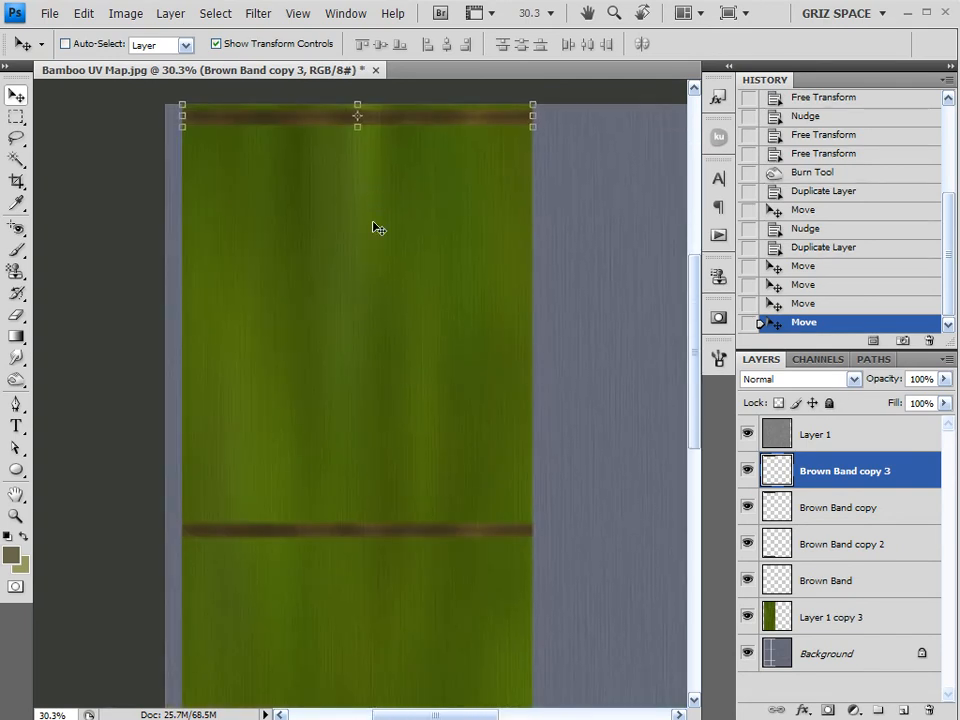
pyautogui.scroll(-4, 465, 396)
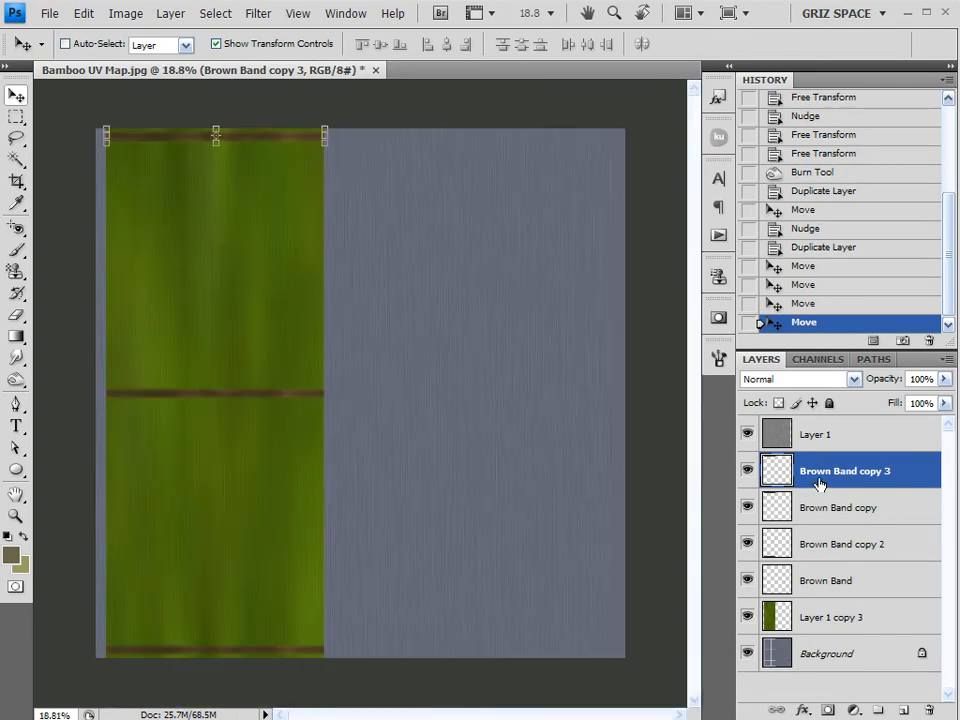
# Add a new layer above Layer 1 copy 3 and set up the Brush tool with white as the foreground color.
pyautogui.click(812, 622)
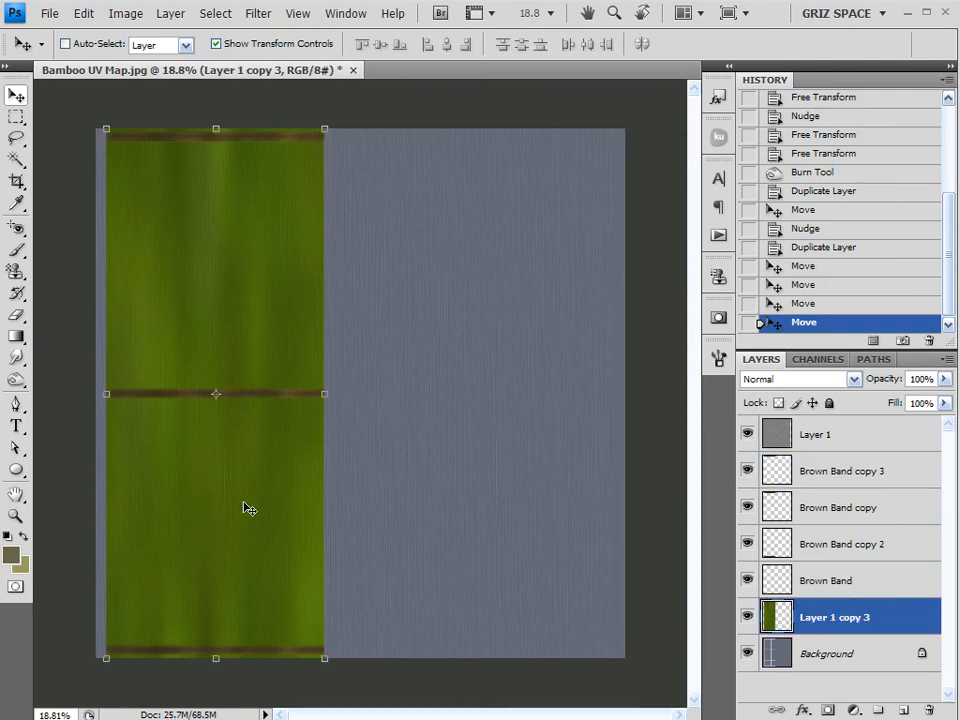
pyautogui.click(904, 710)
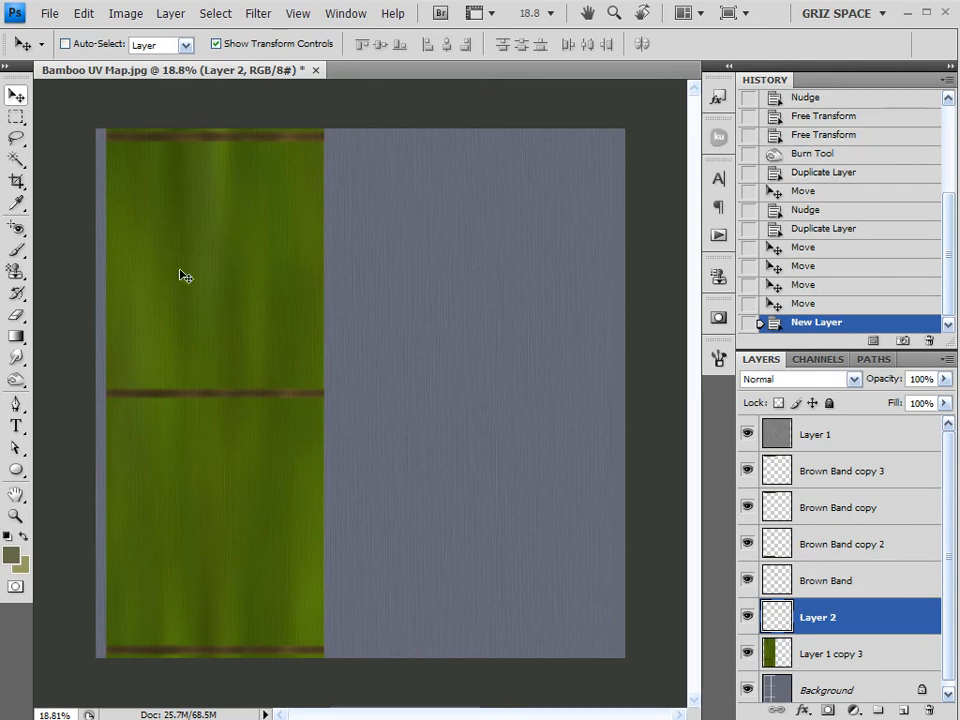
pyautogui.scroll(6, 160, 128)
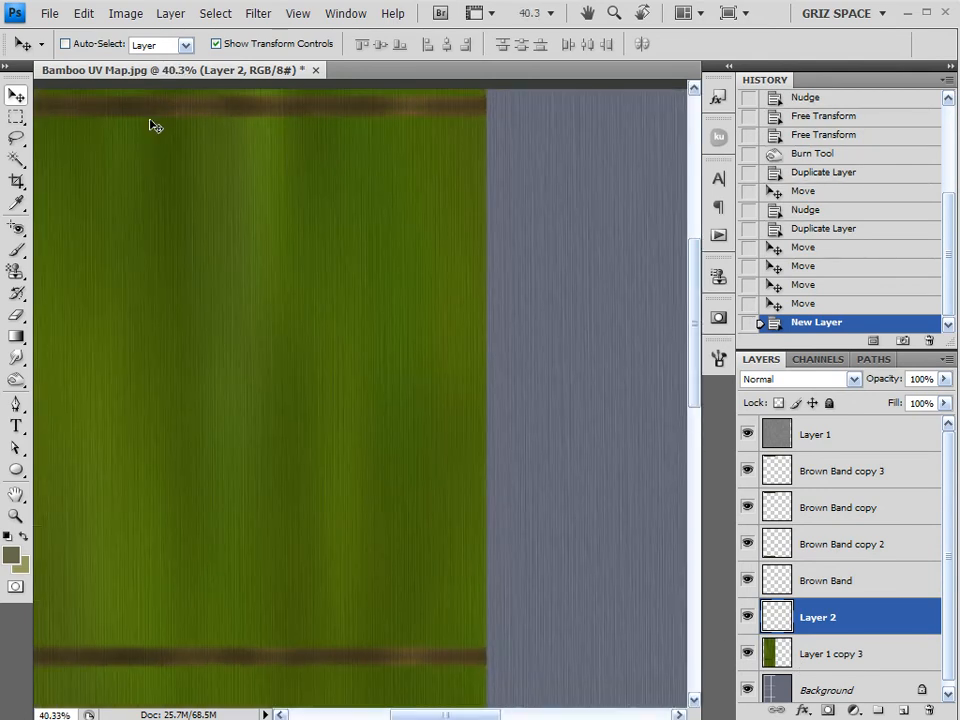
pyautogui.moveTo(254, 210); pyautogui.dragTo(343, 283)
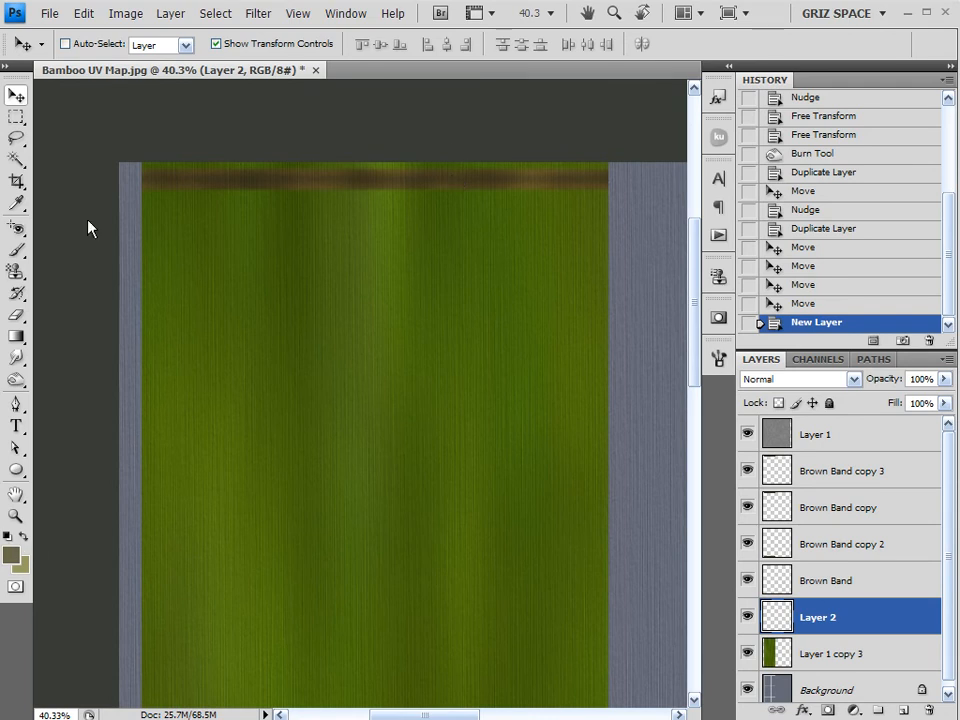
pyautogui.click(16, 250)
pyautogui.click(8, 538)
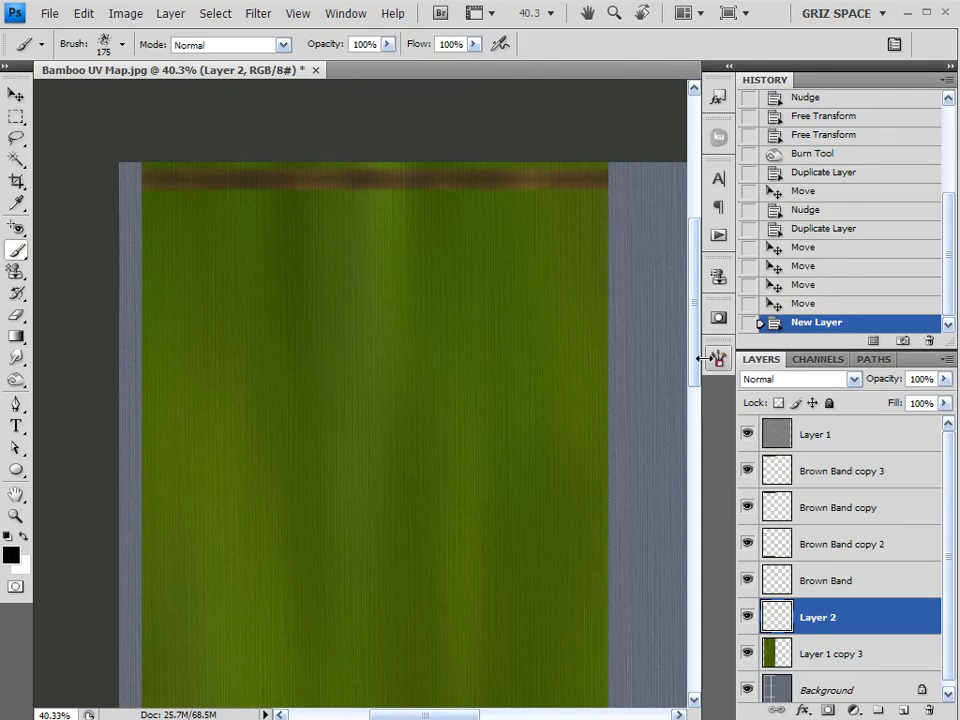
pyautogui.click(23, 539)
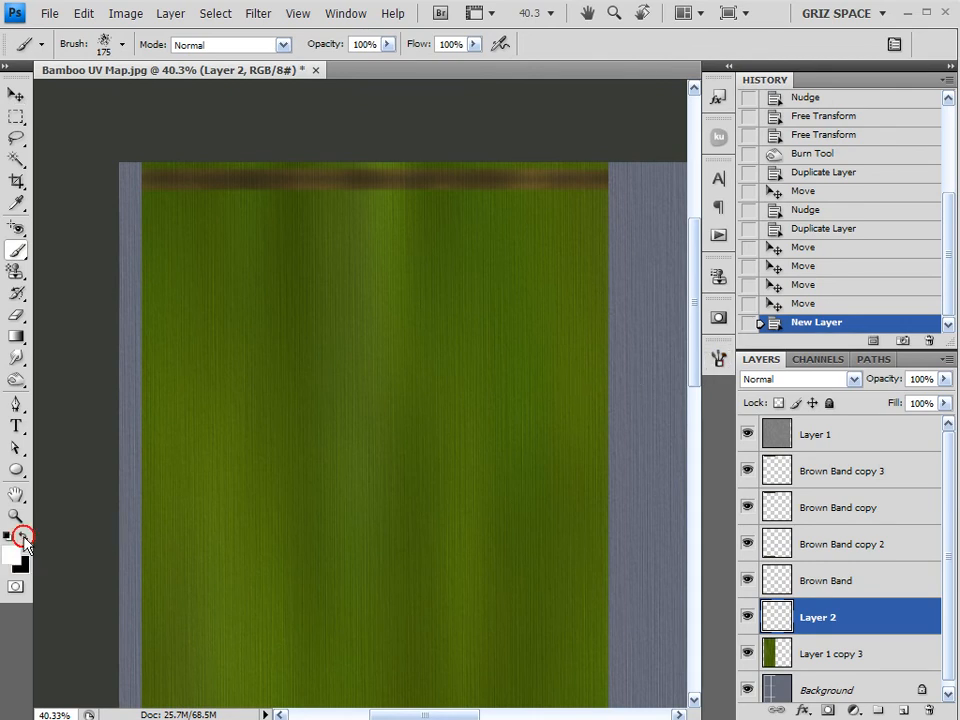
pyautogui.moveTo(240, 415); pyautogui.dragTo(212, 505)
pyautogui.moveTo(300, 492); pyautogui.dragTo(322, 440)
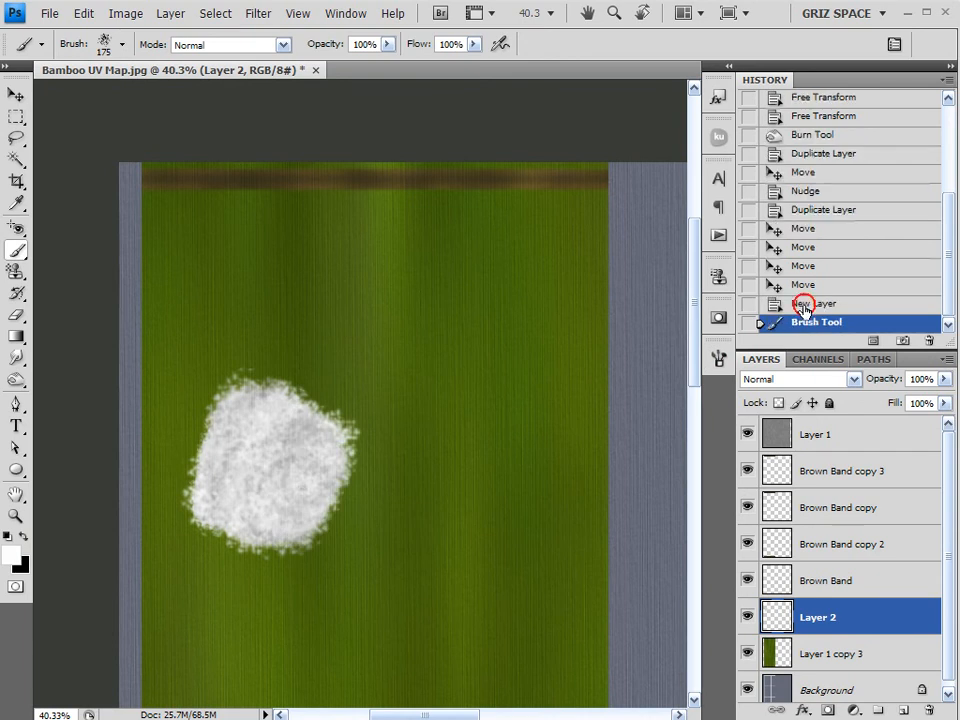
pyautogui.hotkey('ctrl', 'z')
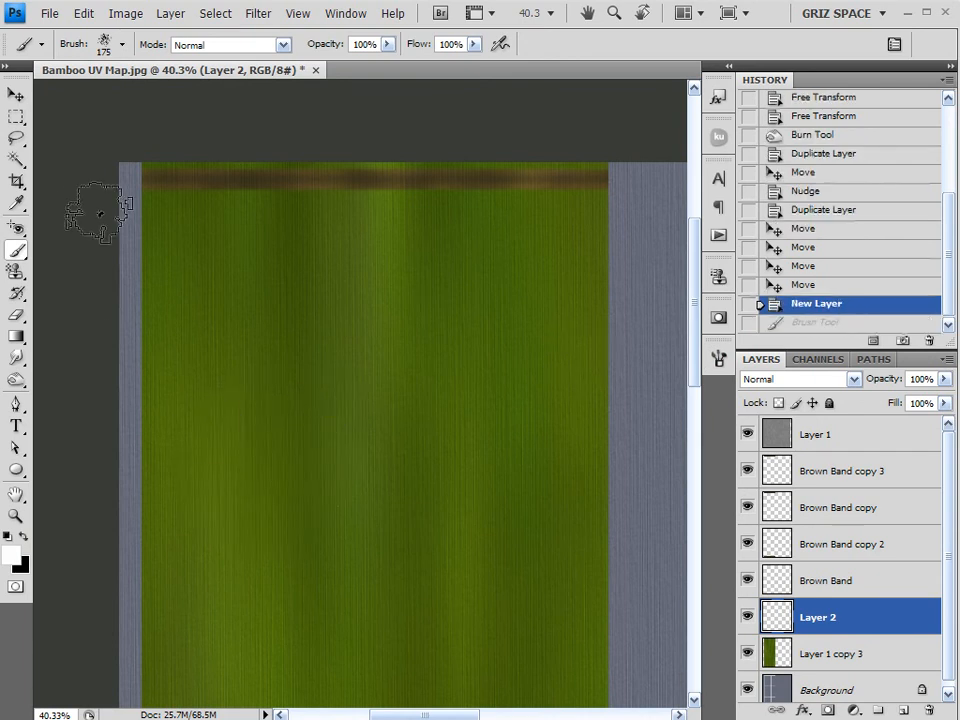
# Set the brush to size 50 and 26% opacity and try a white stroke at the left end of the top band.
pyautogui.press('[')
pyautogui.press('[')
pyautogui.press('[')
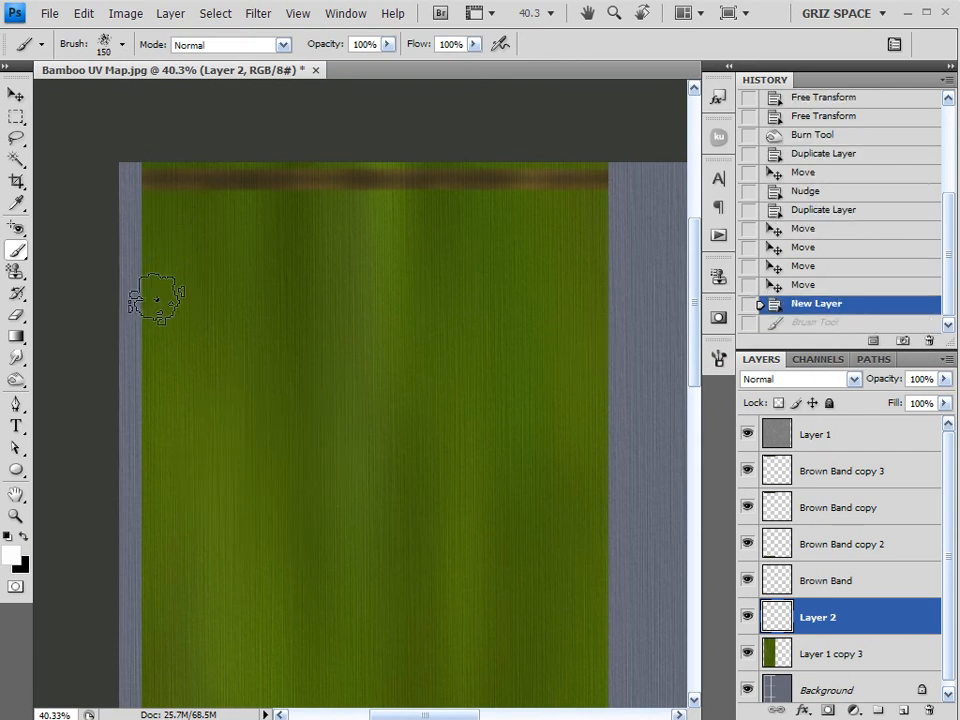
pyautogui.press('[')
pyautogui.press('[')
pyautogui.press('[')
pyautogui.press('[')
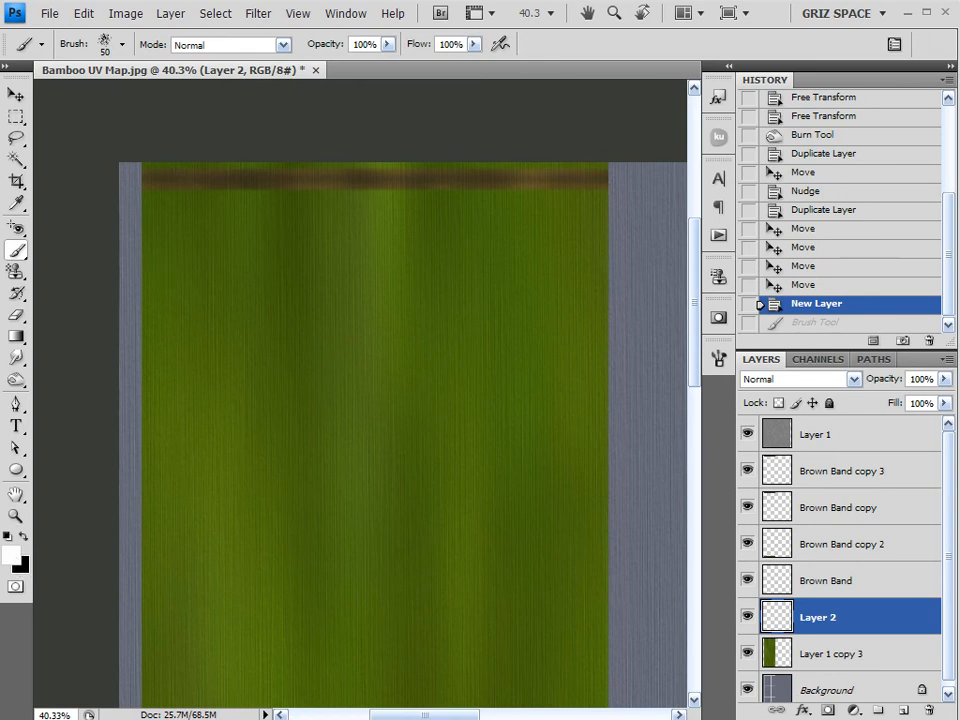
pyautogui.click(388, 45)
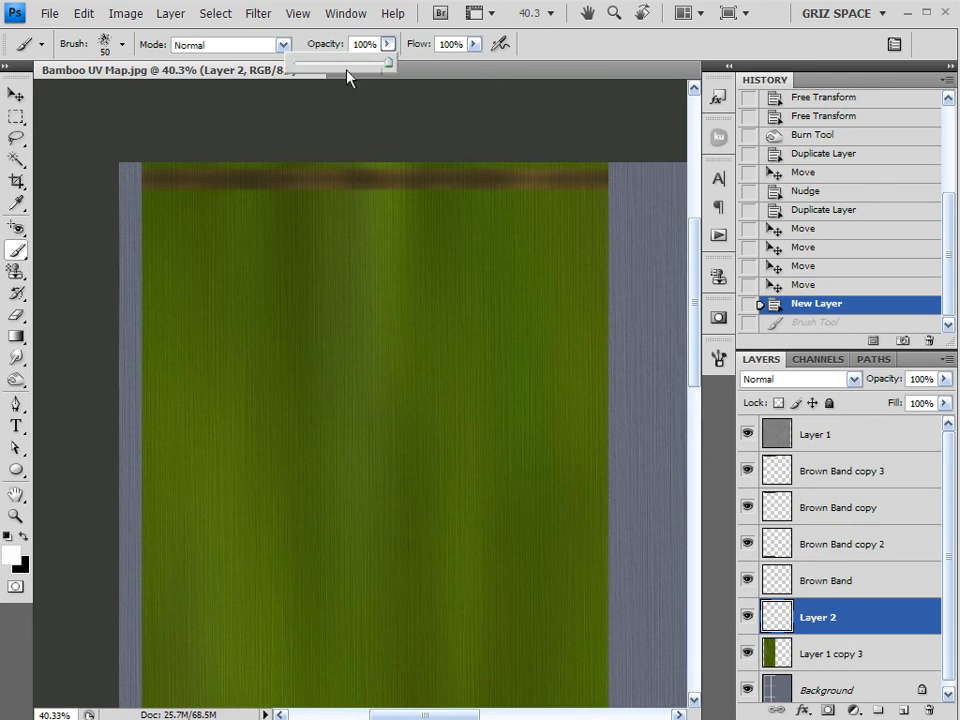
pyautogui.moveTo(327, 78); pyautogui.dragTo(320, 80)
pyautogui.click(358, 103)
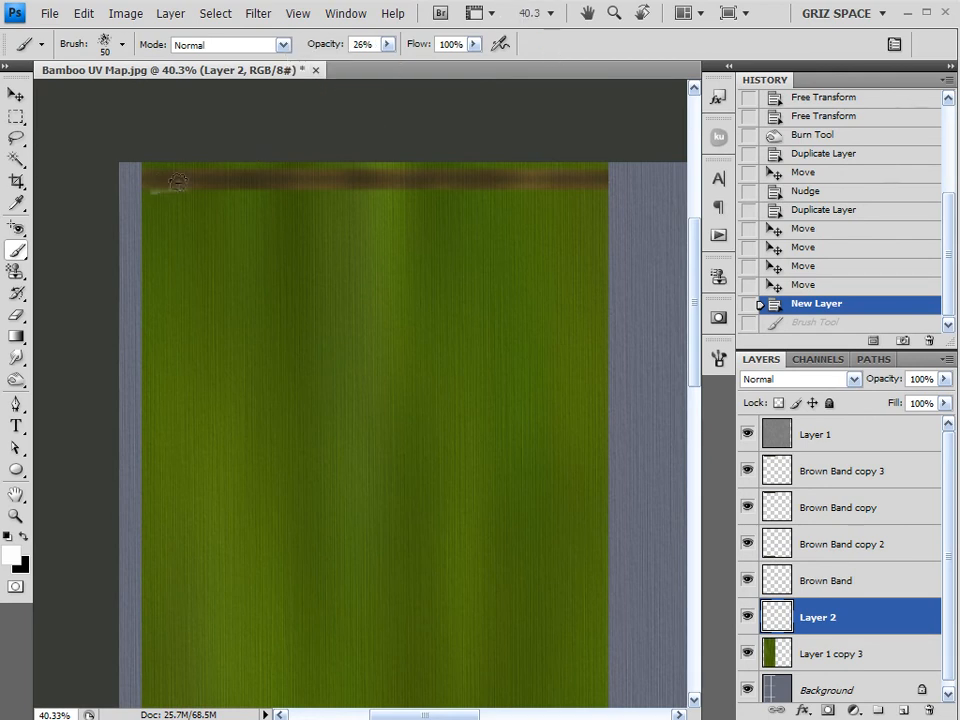
pyautogui.moveTo(160, 185); pyautogui.dragTo(187, 189)
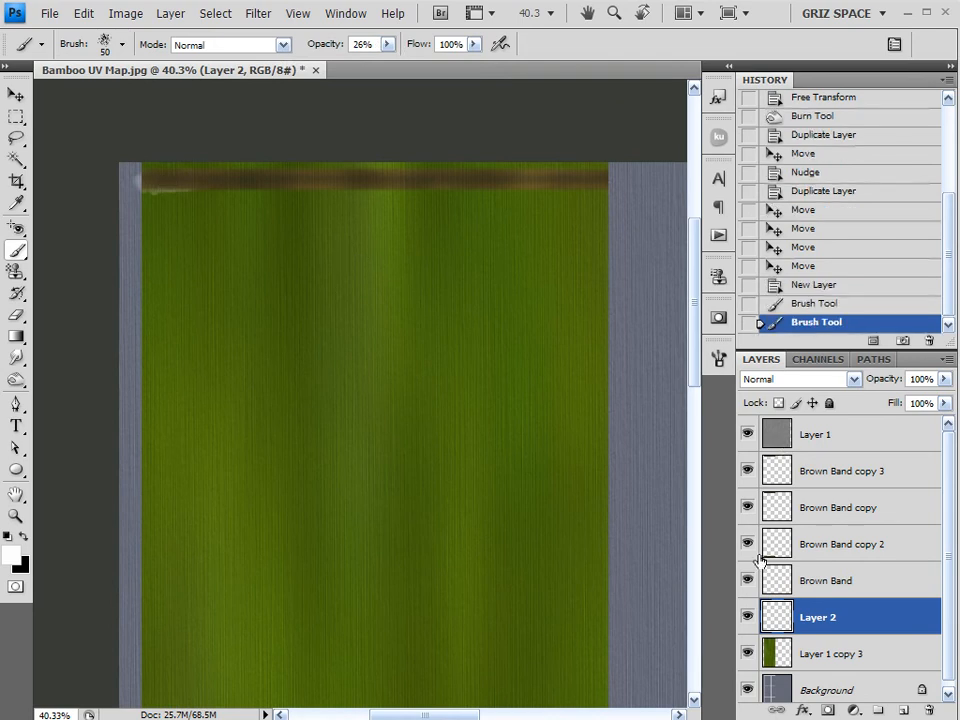
# Hide all four Brown Band layers and set the opacity of Layer 1 copy 3 to 37%.
pyautogui.moveTo(748, 582); pyautogui.dragTo(746, 508)
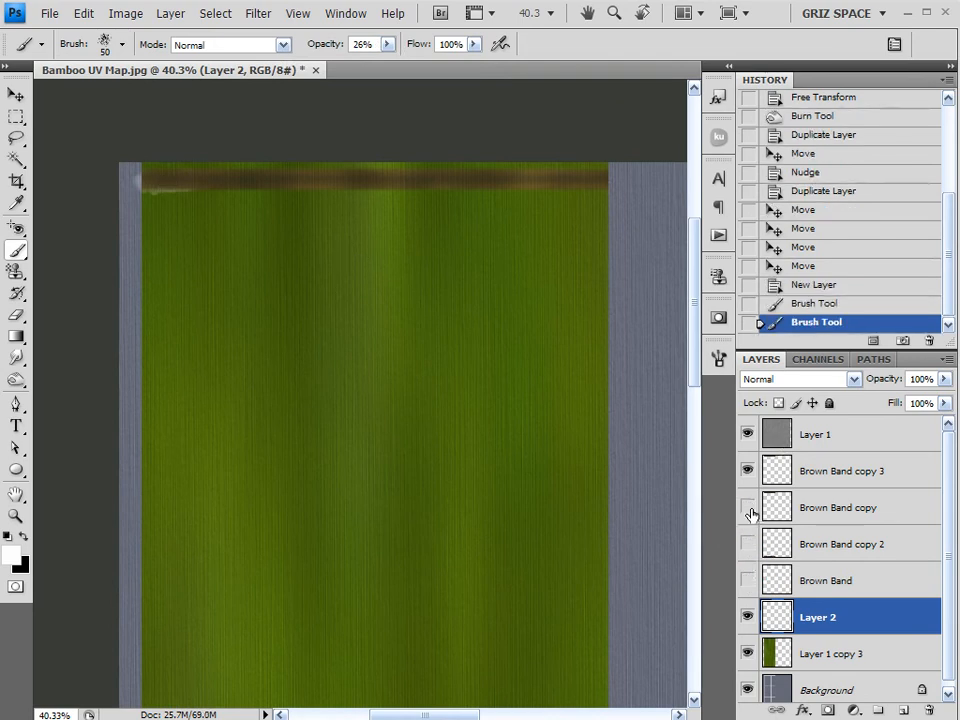
pyautogui.click(925, 661)
pyautogui.moveTo(944, 379); pyautogui.dragTo(858, 400)
pyautogui.click(749, 471)
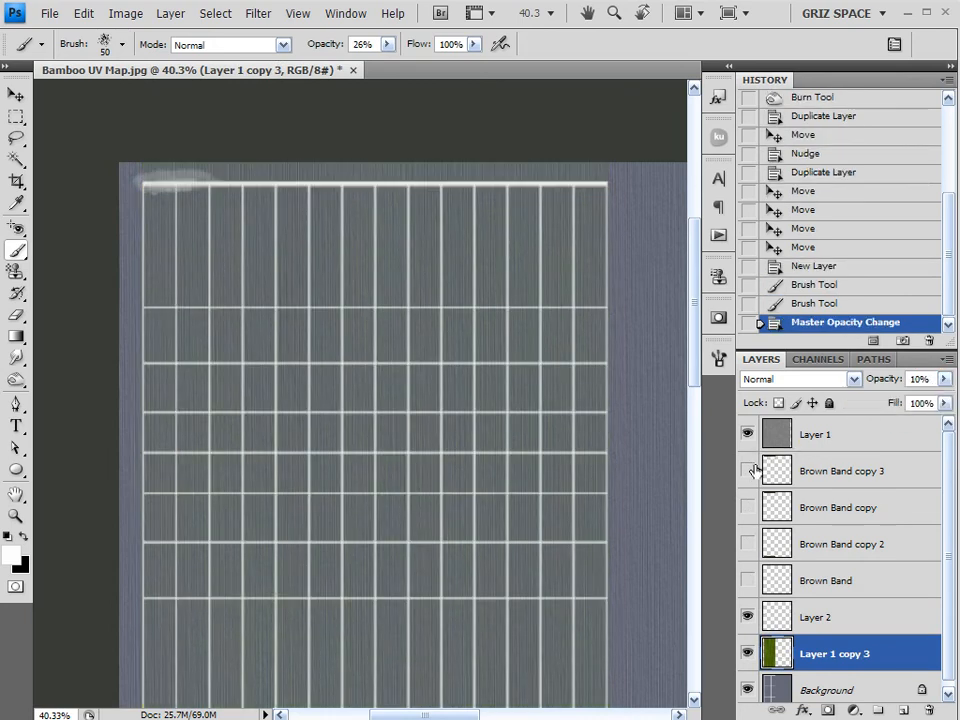
pyautogui.click(944, 381)
pyautogui.moveTo(883, 400); pyautogui.dragTo(888, 400)
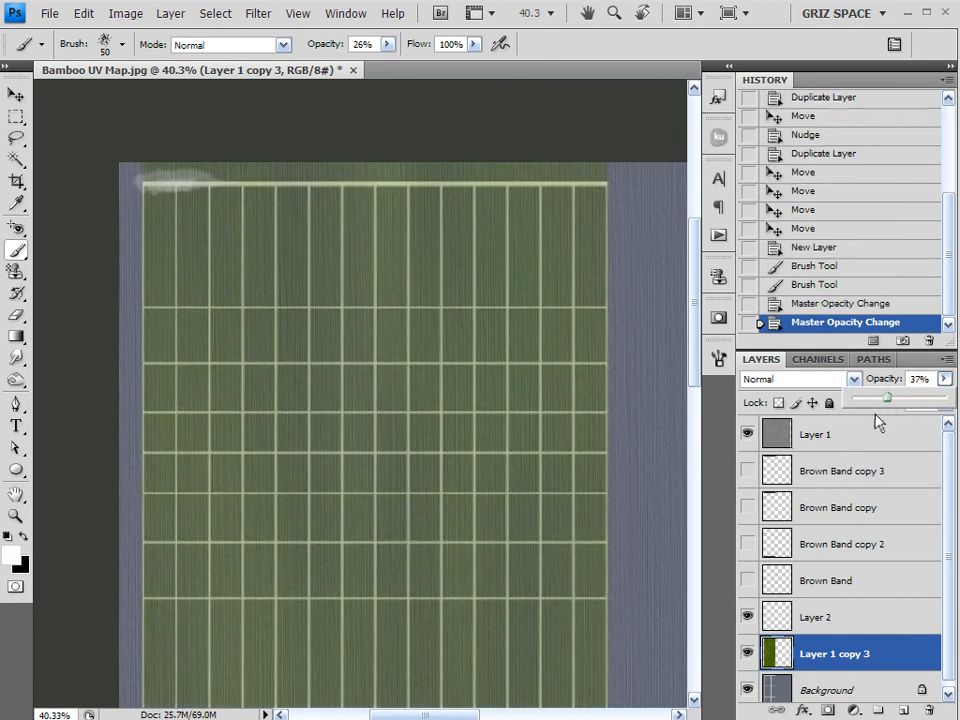
# Try white brush strokes along the top UV line on Layer 2 and delete that layer.
pyautogui.click(846, 620)
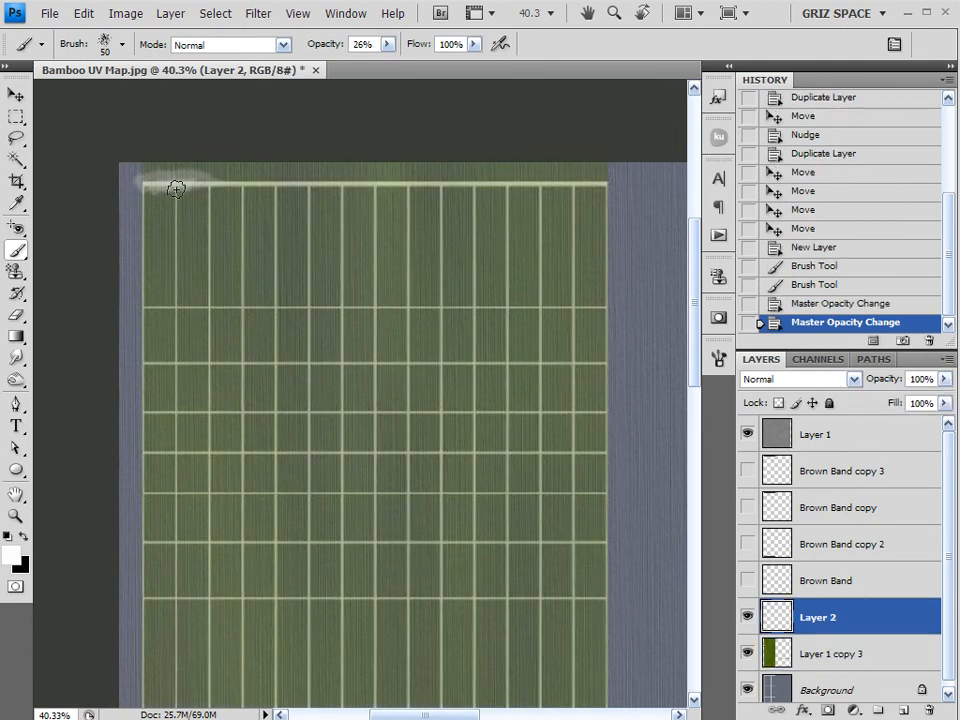
pyautogui.click(749, 617)
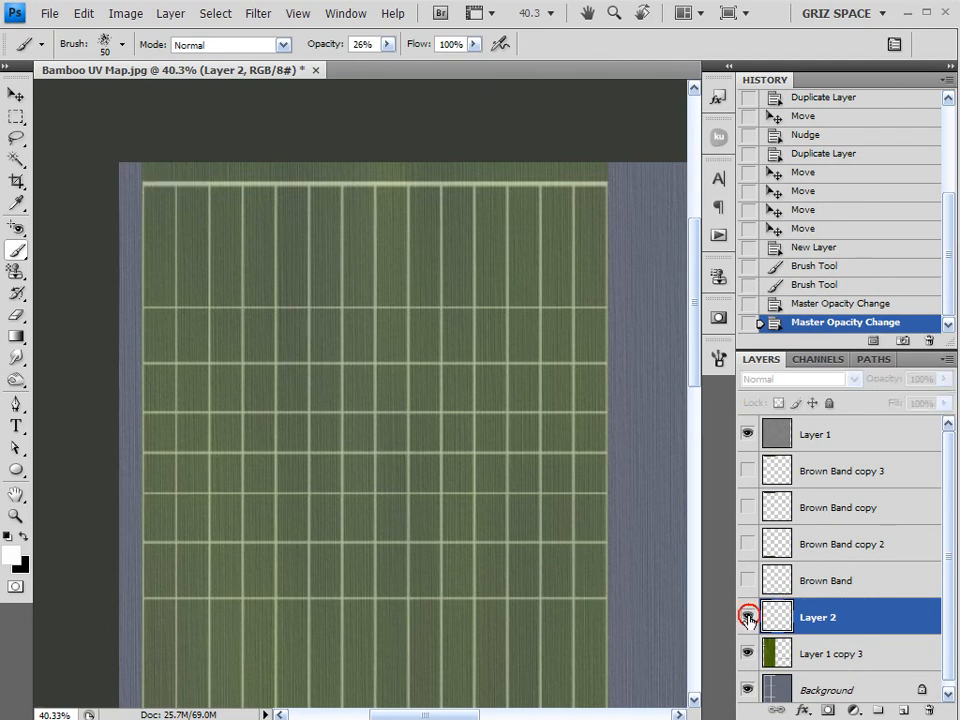
pyautogui.moveTo(142, 189)
pyautogui.mouseDown()
pyautogui.moveTo(246, 186)
pyautogui.moveTo(200, 190)
pyautogui.moveTo(236, 189)
pyautogui.mouseUp()
pyautogui.moveTo(192, 184); pyautogui.dragTo(343, 182)
pyautogui.moveTo(286, 183); pyautogui.dragTo(364, 186)
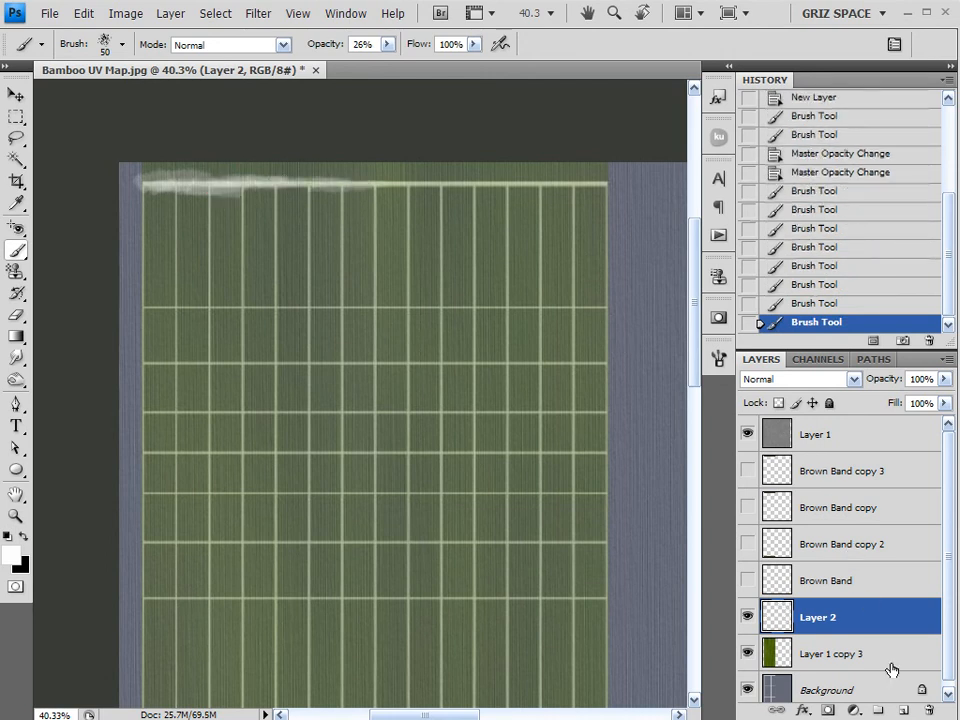
pyautogui.click(930, 710)
# Add a new layer above Layer 1 copy 3 and brush a white line along the thick middle UV line.
pyautogui.moveTo(458, 452)
pyautogui.mouseDown()
pyautogui.moveTo(450, 291)
pyautogui.moveTo(484, 101)
pyautogui.mouseUp()
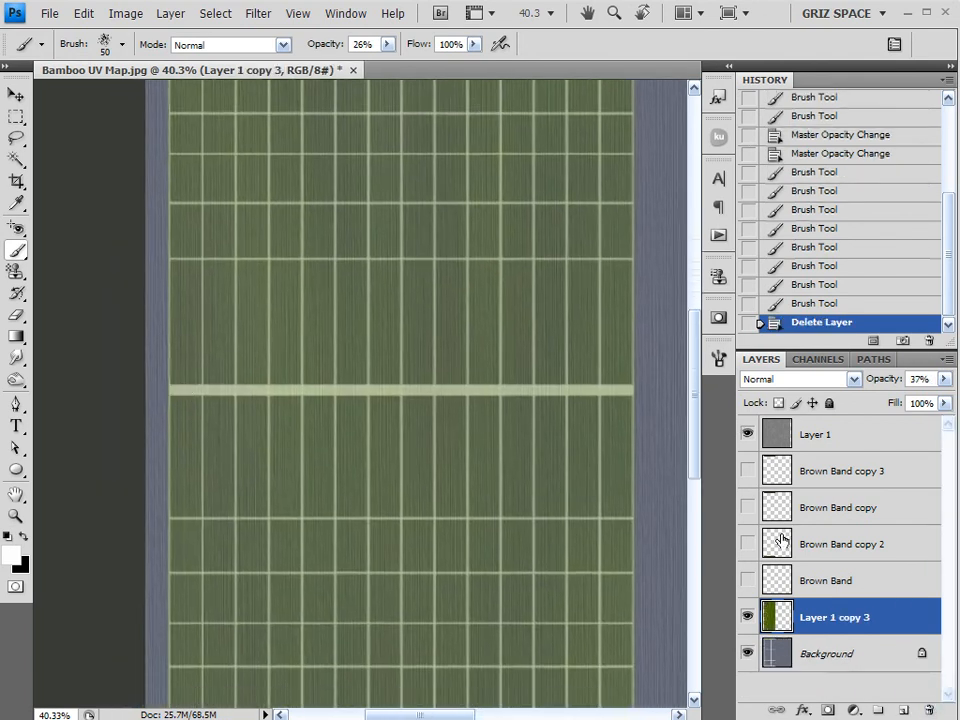
pyautogui.click(905, 710)
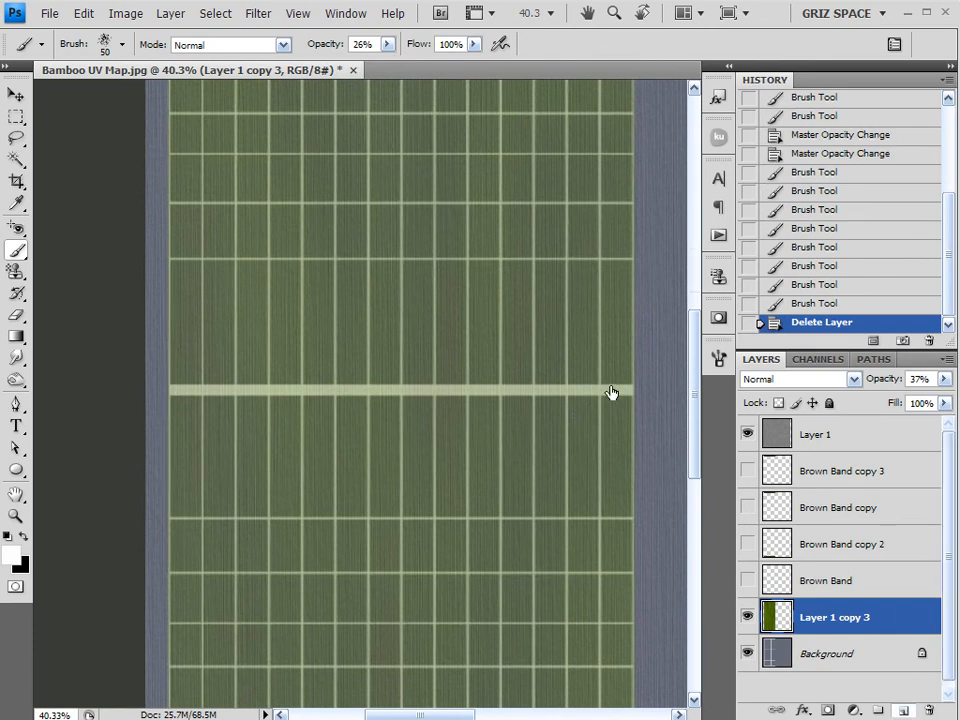
pyautogui.moveTo(187, 381)
pyautogui.mouseDown()
pyautogui.moveTo(184, 399)
pyautogui.moveTo(325, 388)
pyautogui.mouseUp()
pyautogui.click(180, 394)
pyautogui.moveTo(285, 387); pyautogui.dragTo(375, 391)
pyautogui.moveTo(320, 390)
pyautogui.mouseDown()
pyautogui.moveTo(395, 391)
pyautogui.moveTo(335, 392)
pyautogui.mouseUp()
pyautogui.moveTo(345, 388)
pyautogui.mouseDown()
pyautogui.moveTo(411, 386)
pyautogui.moveTo(375, 389)
pyautogui.mouseUp()
pyautogui.moveTo(395, 389); pyautogui.dragTo(648, 390)
pyautogui.moveTo(613, 390); pyautogui.dragTo(362, 391)
pyautogui.moveTo(489, 388)
pyautogui.mouseDown()
pyautogui.moveTo(366, 385)
pyautogui.moveTo(418, 377)
pyautogui.moveTo(430, 390)
pyautogui.moveTo(275, 394)
pyautogui.mouseUp()
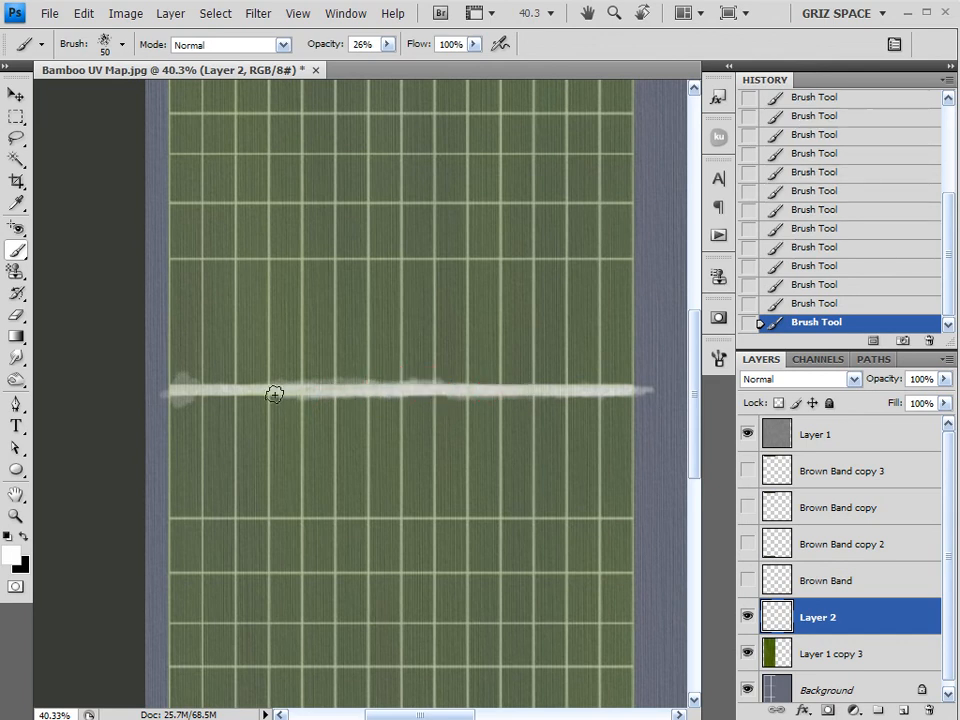
# Restore Layer 1 copy 3 to 100% opacity and make Layer 2 the active layer.
pyautogui.click(882, 647)
pyautogui.click(945, 378)
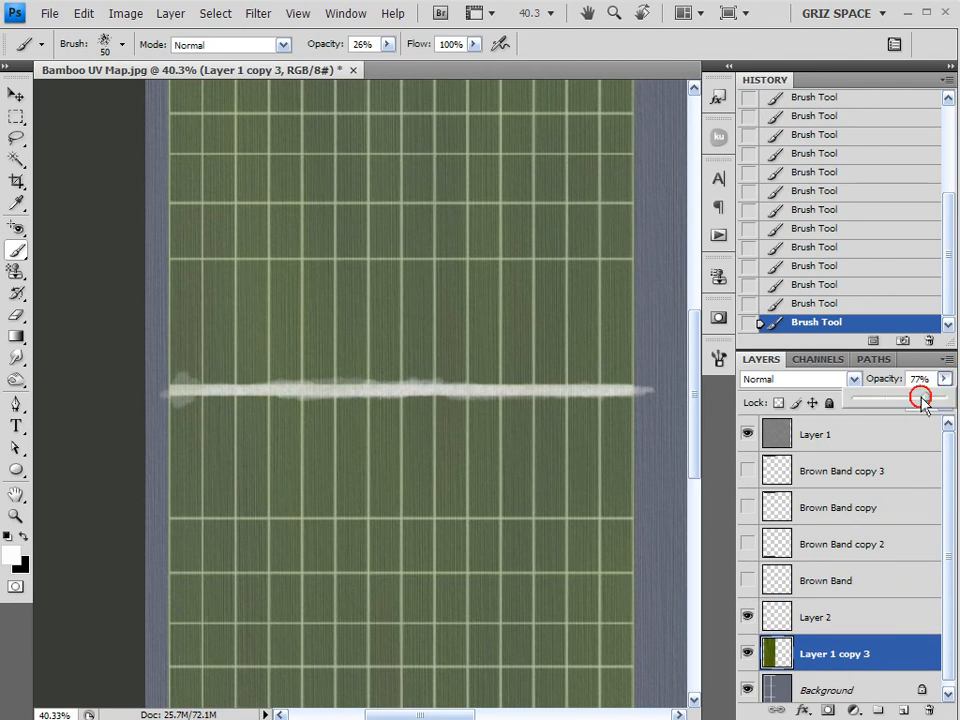
pyautogui.moveTo(911, 396); pyautogui.dragTo(945, 397)
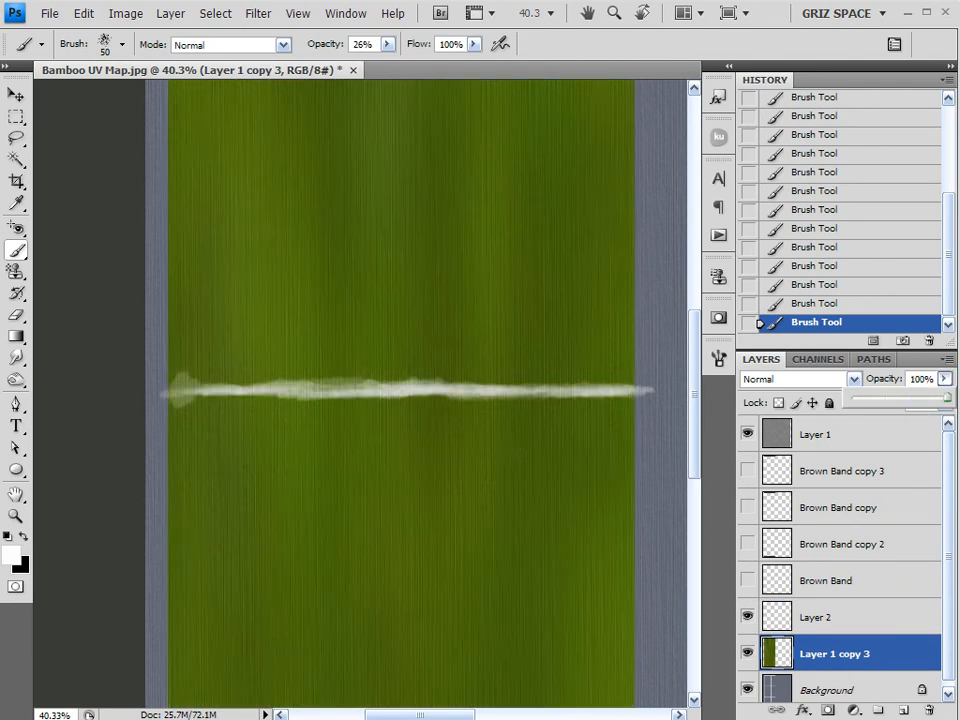
pyautogui.click(858, 622)
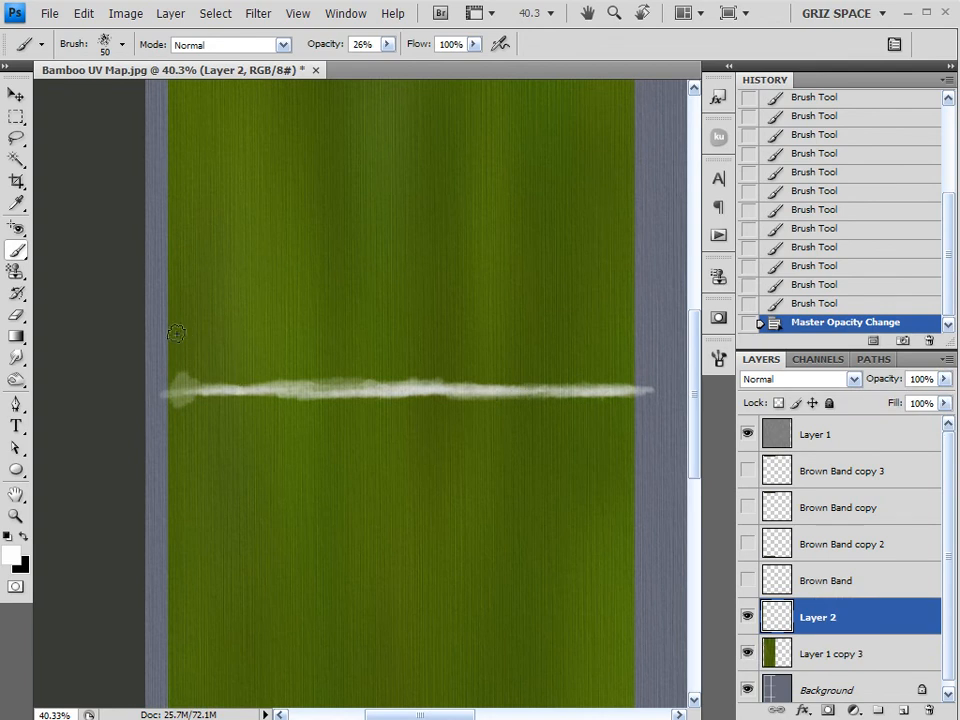
# Brush irregular vertical white strokes of varying length above and below the middle line across the full width of the stalk.
pyautogui.moveTo(183, 390)
pyautogui.mouseDown()
pyautogui.moveTo(199, 391)
pyautogui.moveTo(201, 355)
pyautogui.moveTo(202, 418)
pyautogui.mouseUp()
pyautogui.click(199, 391)
pyautogui.click(190, 387)
pyautogui.moveTo(195, 355)
pyautogui.mouseDown()
pyautogui.moveTo(195, 407)
pyautogui.moveTo(178, 407)
pyautogui.moveTo(204, 464)
pyautogui.moveTo(194, 412)
pyautogui.mouseUp()
pyautogui.moveTo(184, 372)
pyautogui.mouseDown()
pyautogui.moveTo(184, 421)
pyautogui.moveTo(181, 380)
pyautogui.mouseUp()
pyautogui.moveTo(188, 375); pyautogui.dragTo(187, 415)
pyautogui.moveTo(196, 385); pyautogui.dragTo(198, 341)
pyautogui.moveTo(200, 418); pyautogui.dragTo(203, 304)
pyautogui.moveTo(217, 320); pyautogui.dragTo(221, 420)
pyautogui.moveTo(234, 350)
pyautogui.mouseDown()
pyautogui.moveTo(225, 420)
pyautogui.moveTo(230, 370)
pyautogui.moveTo(222, 405)
pyautogui.moveTo(214, 355)
pyautogui.mouseUp()
pyautogui.moveTo(232, 400)
pyautogui.mouseDown()
pyautogui.moveTo(232, 340)
pyautogui.moveTo(234, 424)
pyautogui.moveTo(232, 381)
pyautogui.moveTo(229, 455)
pyautogui.mouseUp()
pyautogui.moveTo(232, 382)
pyautogui.mouseDown()
pyautogui.moveTo(217, 450)
pyautogui.moveTo(222, 370)
pyautogui.moveTo(212, 366)
pyautogui.moveTo(203, 456)
pyautogui.moveTo(238, 375)
pyautogui.moveTo(263, 413)
pyautogui.moveTo(272, 364)
pyautogui.moveTo(284, 384)
pyautogui.moveTo(252, 363)
pyautogui.moveTo(249, 301)
pyautogui.moveTo(249, 481)
pyautogui.moveTo(264, 510)
pyautogui.mouseUp()
pyautogui.moveTo(251, 350)
pyautogui.mouseDown()
pyautogui.moveTo(235, 280)
pyautogui.moveTo(197, 358)
pyautogui.moveTo(180, 363)
pyautogui.moveTo(181, 323)
pyautogui.moveTo(203, 320)
pyautogui.moveTo(260, 458)
pyautogui.moveTo(286, 341)
pyautogui.moveTo(359, 378)
pyautogui.moveTo(306, 361)
pyautogui.moveTo(301, 408)
pyautogui.moveTo(276, 386)
pyautogui.moveTo(319, 346)
pyautogui.moveTo(372, 425)
pyautogui.moveTo(455, 415)
pyautogui.moveTo(466, 402)
pyautogui.moveTo(401, 361)
pyautogui.moveTo(389, 377)
pyautogui.moveTo(366, 352)
pyautogui.moveTo(354, 398)
pyautogui.moveTo(378, 355)
pyautogui.moveTo(345, 374)
pyautogui.moveTo(343, 394)
pyautogui.moveTo(340, 328)
pyautogui.moveTo(338, 471)
pyautogui.moveTo(382, 371)
pyautogui.moveTo(422, 347)
pyautogui.moveTo(433, 412)
pyautogui.moveTo(399, 370)
pyautogui.moveTo(395, 281)
pyautogui.moveTo(393, 442)
pyautogui.moveTo(363, 281)
pyautogui.moveTo(367, 374)
pyautogui.moveTo(329, 321)
pyautogui.moveTo(337, 453)
pyautogui.moveTo(351, 372)
pyautogui.moveTo(360, 470)
pyautogui.moveTo(352, 244)
pyautogui.moveTo(382, 396)
pyautogui.moveTo(383, 139)
pyautogui.moveTo(361, 156)
pyautogui.moveTo(376, 200)
pyautogui.moveTo(377, 149)
pyautogui.mouseUp()
pyautogui.moveTo(528, 345)
pyautogui.mouseDown()
pyautogui.moveTo(520, 430)
pyautogui.moveTo(454, 358)
pyautogui.moveTo(454, 411)
pyautogui.moveTo(474, 375)
pyautogui.moveTo(443, 399)
pyautogui.moveTo(538, 392)
pyautogui.moveTo(559, 369)
pyautogui.moveTo(615, 416)
pyautogui.moveTo(621, 364)
pyautogui.moveTo(617, 401)
pyautogui.moveTo(590, 432)
pyautogui.moveTo(587, 339)
pyautogui.moveTo(572, 407)
pyautogui.moveTo(557, 339)
pyautogui.moveTo(535, 407)
pyautogui.moveTo(500, 240)
pyautogui.moveTo(489, 386)
pyautogui.moveTo(497, 422)
pyautogui.moveTo(489, 317)
pyautogui.moveTo(472, 440)
pyautogui.moveTo(463, 369)
pyautogui.moveTo(454, 527)
pyautogui.mouseUp()
pyautogui.moveTo(371, 411)
pyautogui.mouseDown()
pyautogui.moveTo(373, 600)
pyautogui.moveTo(364, 586)
pyautogui.moveTo(368, 468)
pyautogui.moveTo(353, 464)
pyautogui.moveTo(346, 562)
pyautogui.mouseUp()
pyautogui.moveTo(325, 385); pyautogui.dragTo(331, 528)
pyautogui.moveTo(306, 360)
pyautogui.mouseDown()
pyautogui.moveTo(312, 490)
pyautogui.moveTo(281, 476)
pyautogui.moveTo(294, 435)
pyautogui.mouseUp()
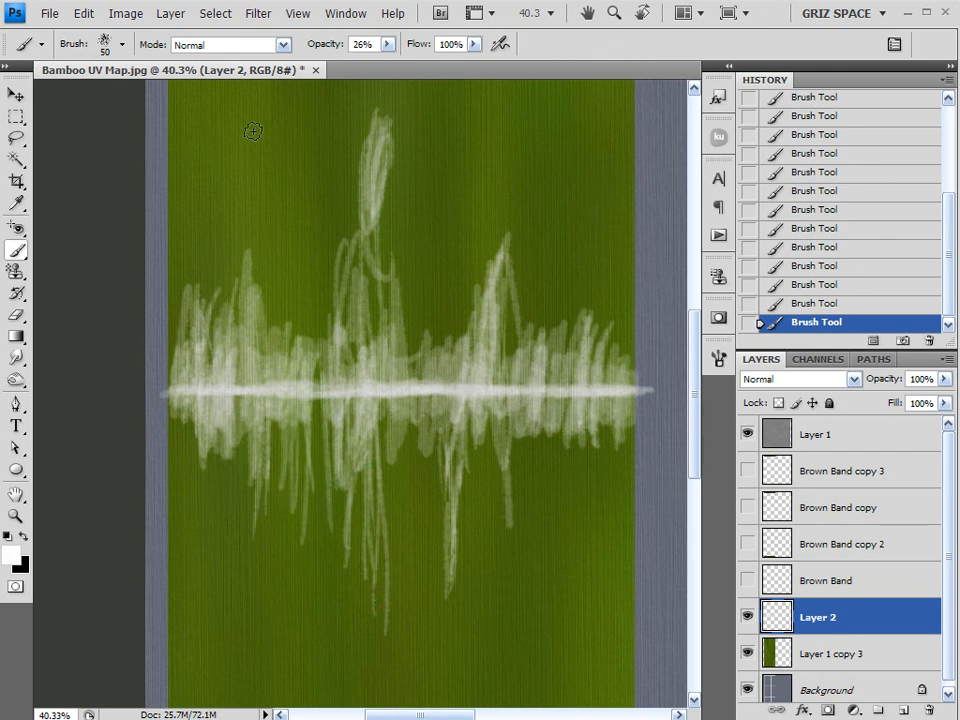
# Apply a strong Motion Blur at an angle of -90° to the white strokes on Layer 2.
pyautogui.click(264, 14)
pyautogui.moveTo(332, 158)
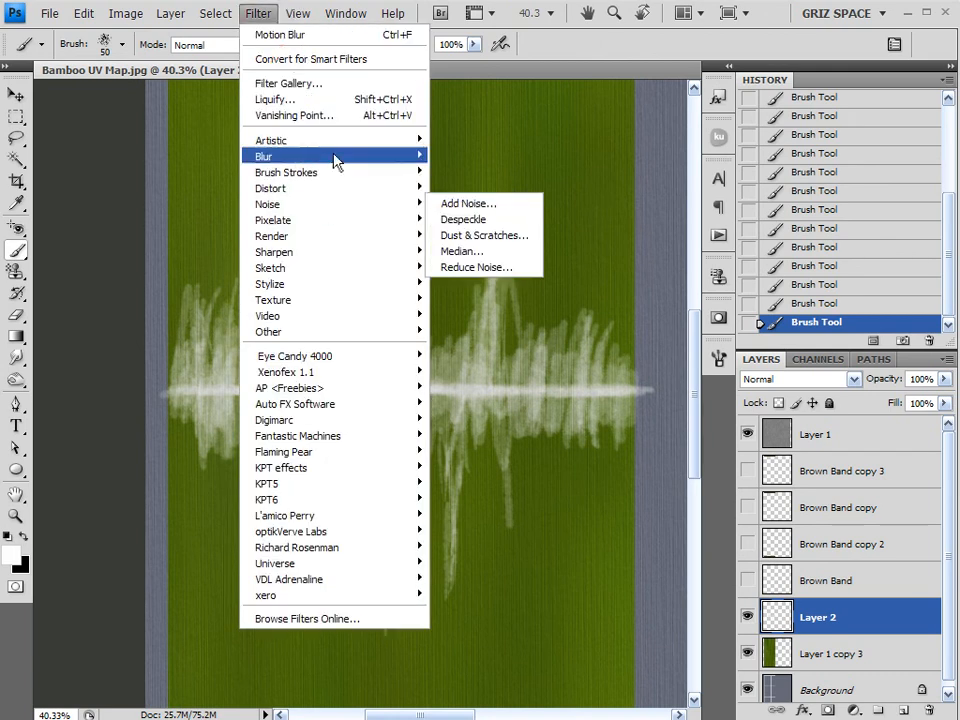
pyautogui.click(487, 251)
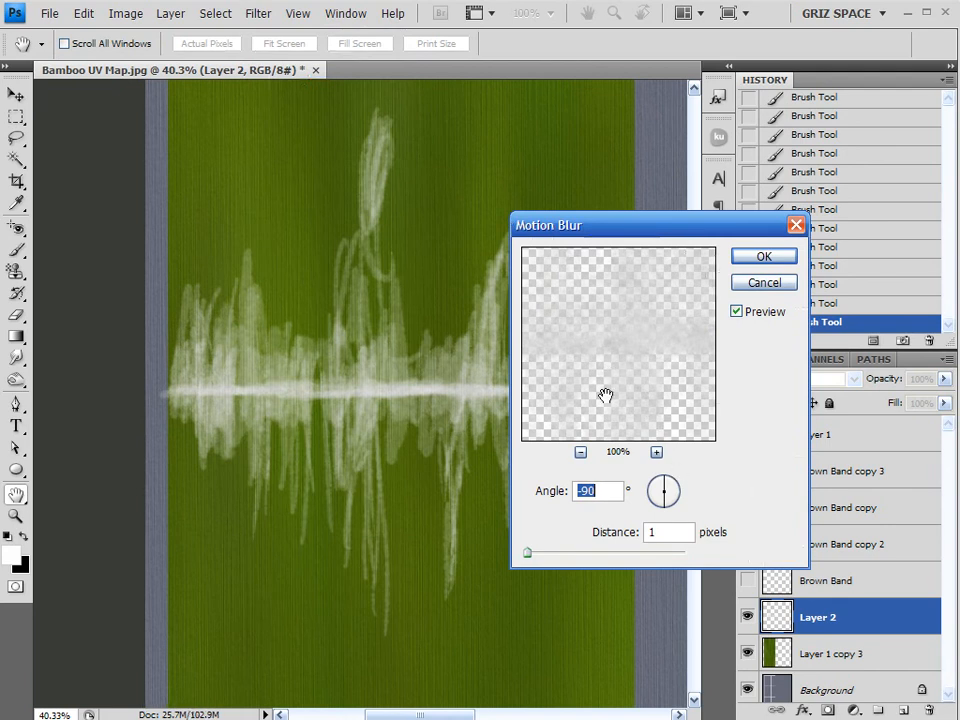
pyautogui.moveTo(683, 233); pyautogui.dragTo(778, 148)
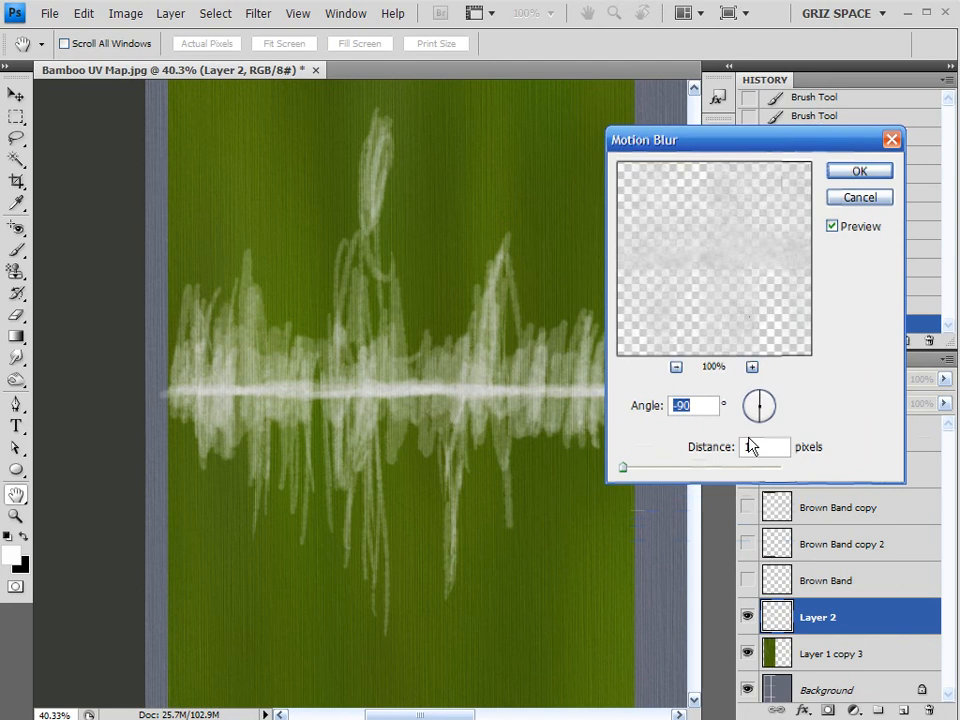
pyautogui.moveTo(652, 473); pyautogui.dragTo(753, 470)
pyautogui.click(860, 170)
# Lower the opacity of Layer 1 copy 3 until the UV lines show through and reselect Layer 2.
pyautogui.click(15, 94)
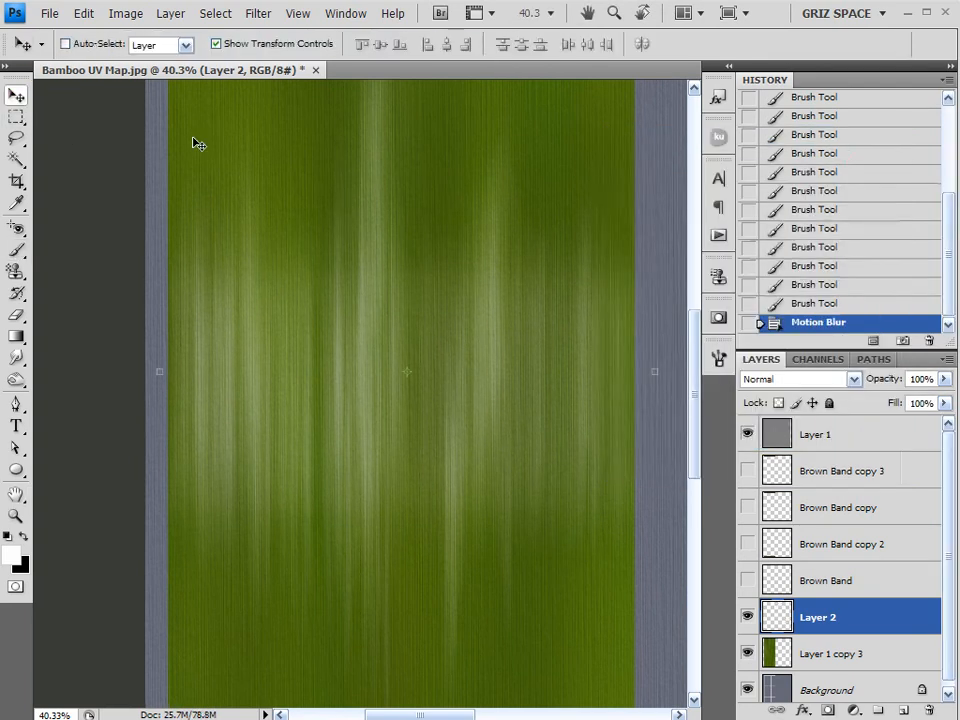
pyautogui.click(747, 653)
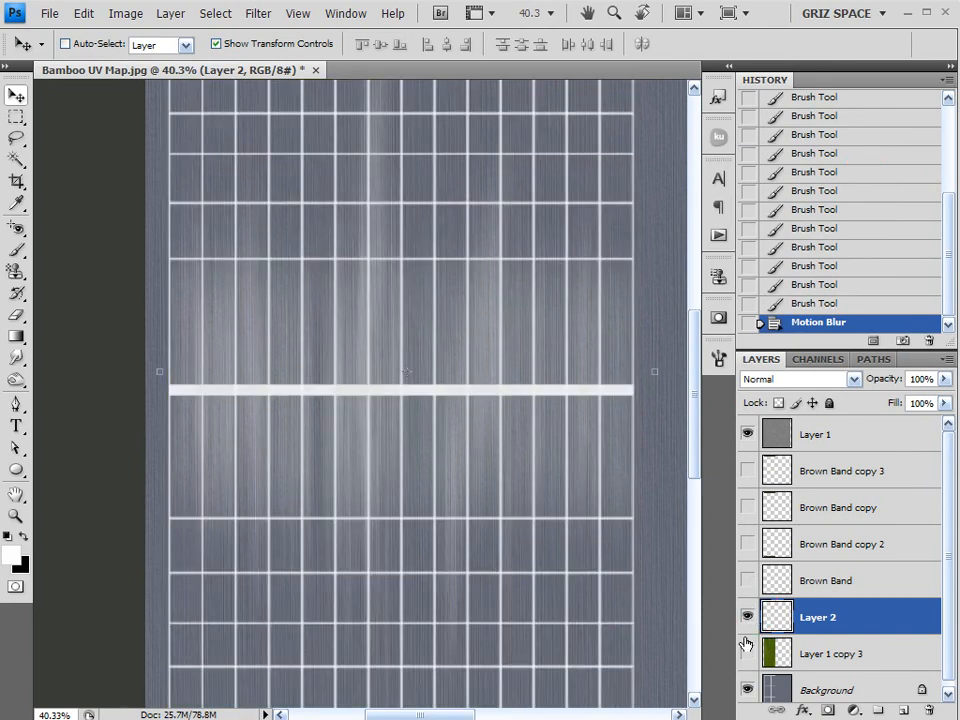
pyautogui.click(747, 646)
pyautogui.click(785, 652)
pyautogui.moveTo(945, 380); pyautogui.dragTo(898, 405)
pyautogui.click(812, 630)
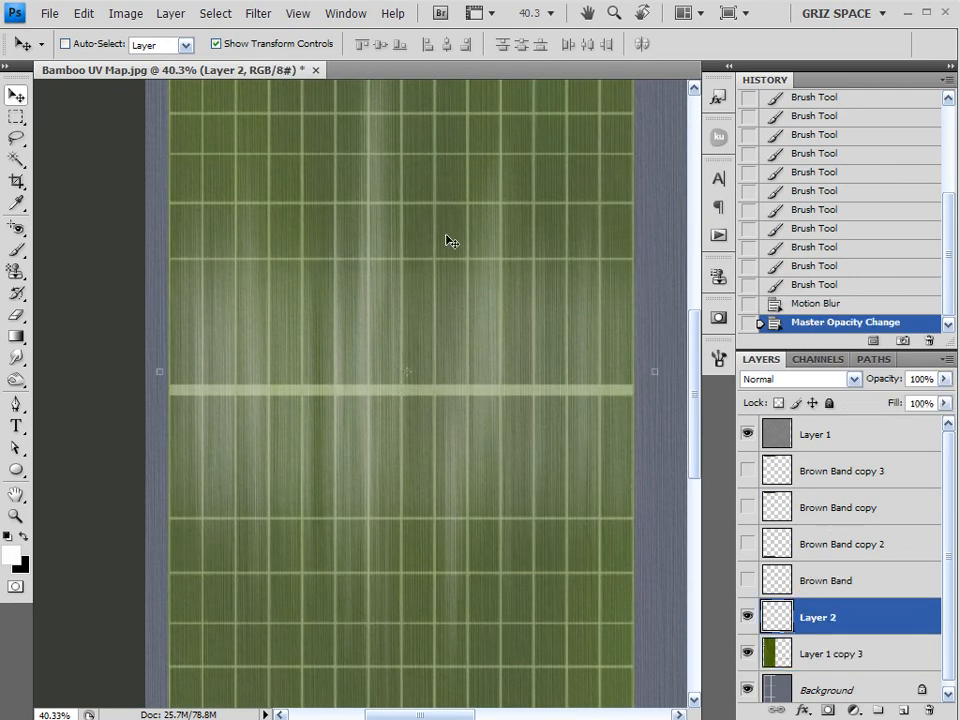
# Scale the blurred white streaks on Layer 2 vertically to 48.1% about their centre and apply the transform.
pyautogui.moveTo(692, 392); pyautogui.dragTo(711, 353)
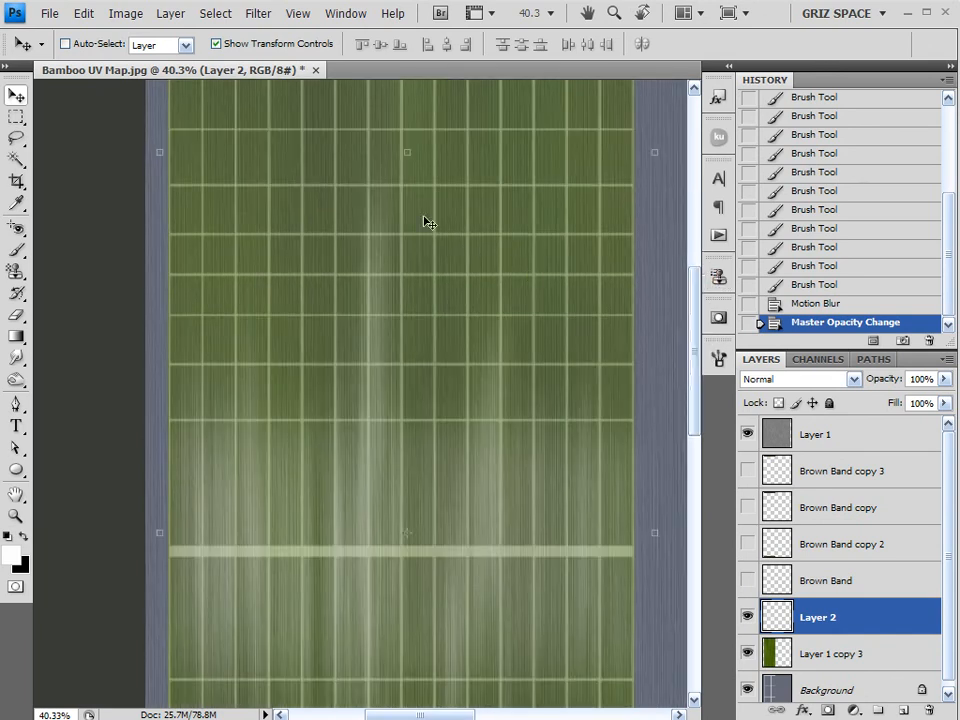
pyautogui.moveTo(410, 153); pyautogui.dragTo(408, 249)
pyautogui.moveTo(409, 333)
pyautogui.mouseDown()
pyautogui.moveTo(409, 487)
pyautogui.moveTo(422, 348)
pyautogui.mouseUp()
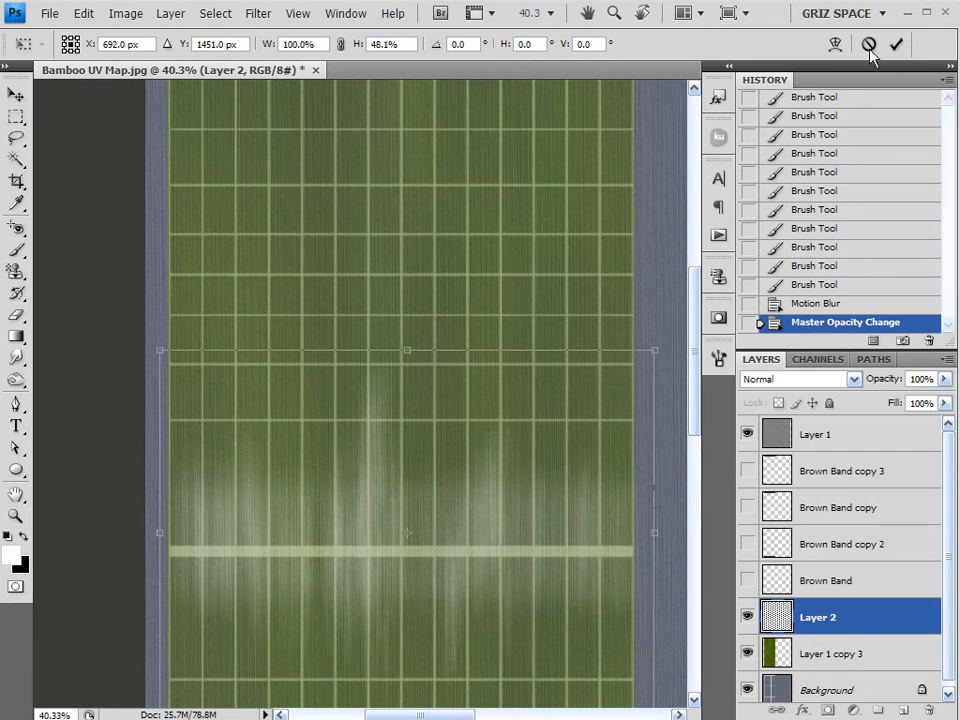
pyautogui.click(896, 44)
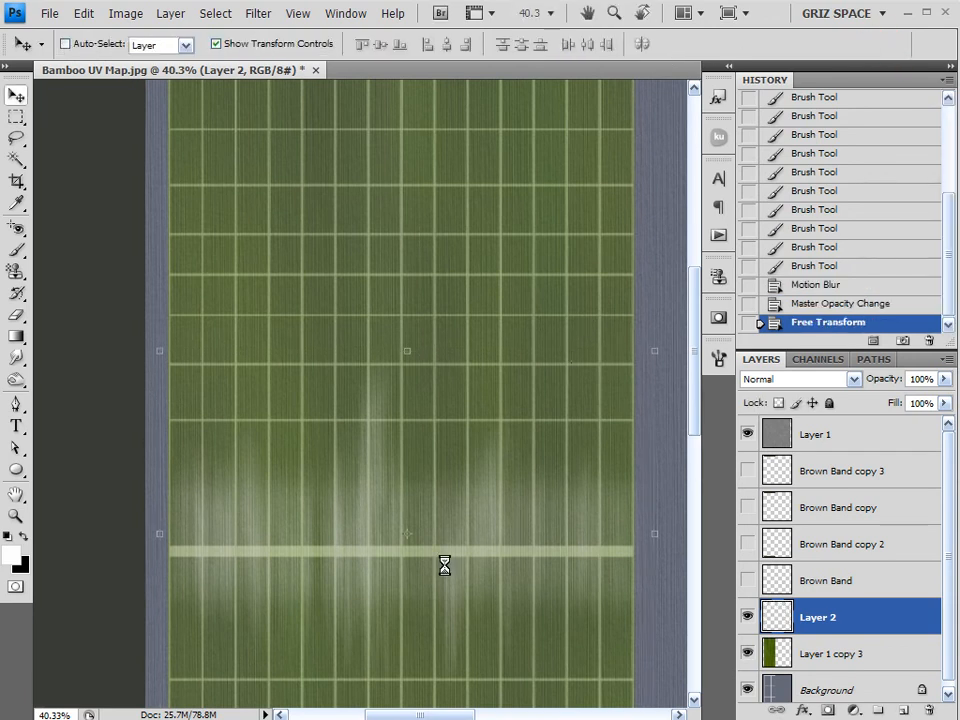
# Nudge the blurred white streaks on Layer 2 down until they are centred on the stalk's middle joint line.
pyautogui.press('Down')
pyautogui.press('Down')
pyautogui.press('Down')
pyautogui.press('Down')
pyautogui.press('Down')
pyautogui.press('Down')
pyautogui.press('Down')
pyautogui.press('Down')
pyautogui.press('Down')
pyautogui.press('Down')
pyautogui.press('Down')
pyautogui.press('Down')
pyautogui.press('Down')
pyautogui.press('Down')
pyautogui.press('Down')
pyautogui.press('Down')
pyautogui.press('Down')
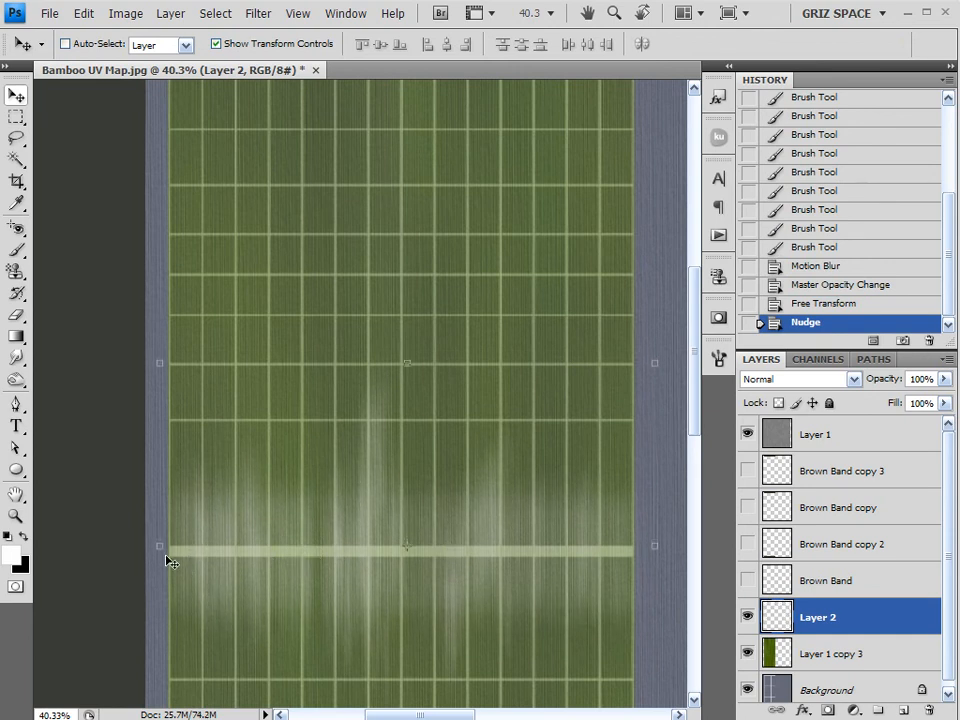
# Restore Layer 1 copy 3 to 100% opacity and show all four Brown Band layers again.
pyautogui.click(894, 650)
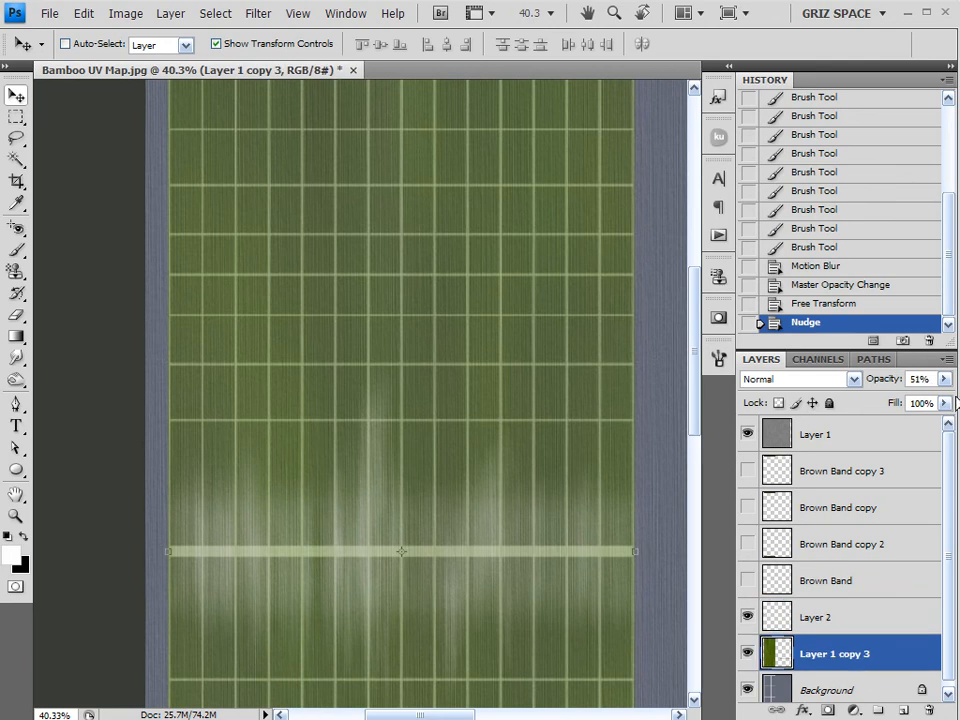
pyautogui.click(942, 380)
pyautogui.moveTo(928, 400); pyautogui.dragTo(950, 398)
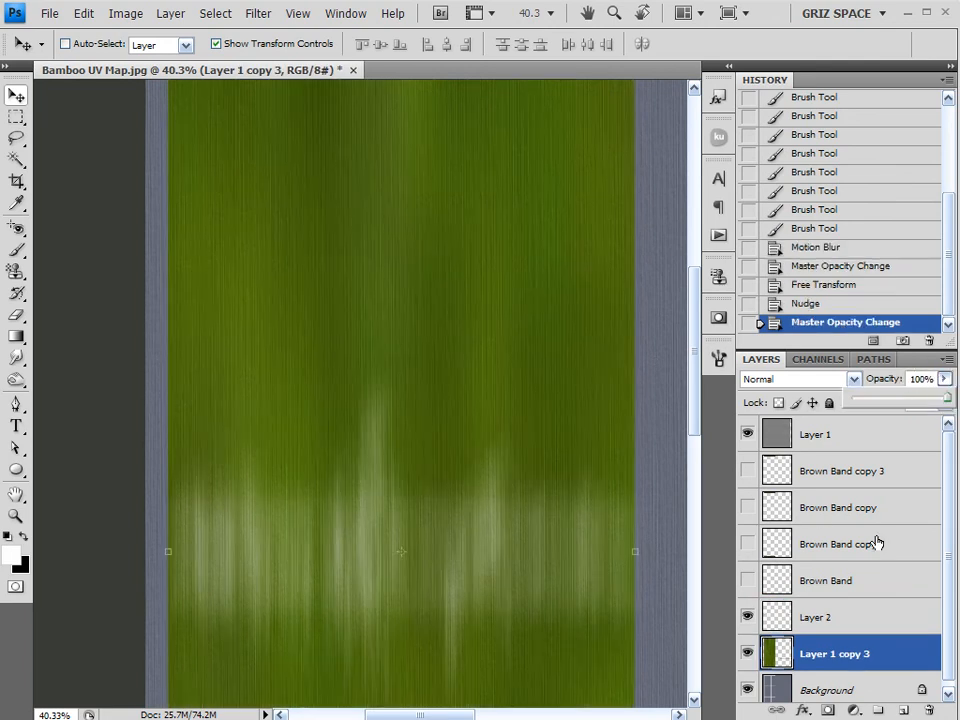
pyautogui.moveTo(750, 592); pyautogui.dragTo(750, 468)
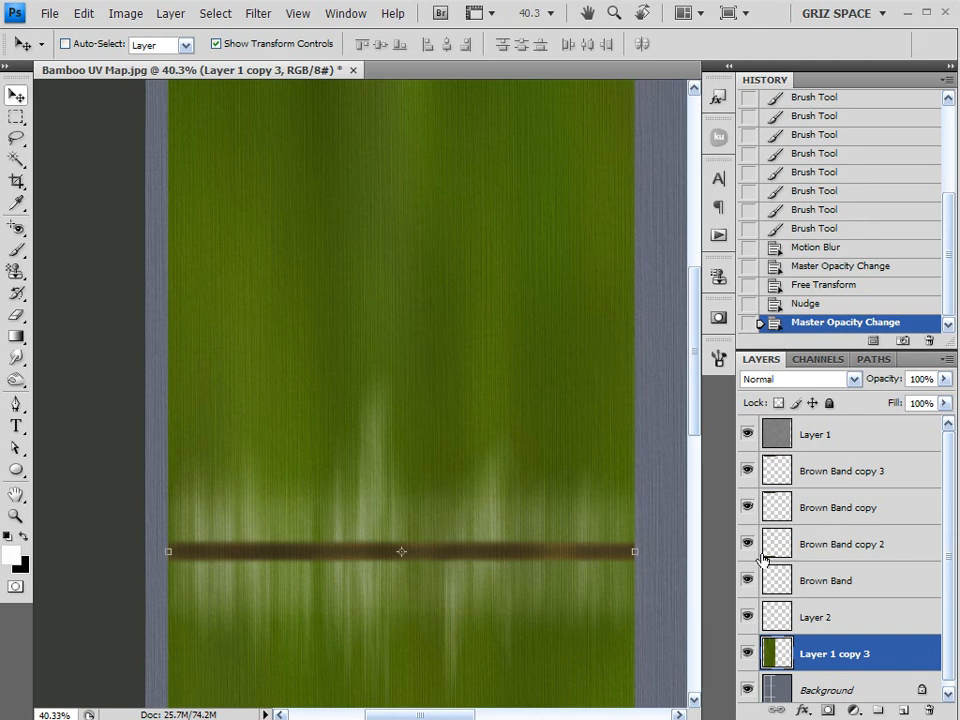
# Rename Layer 2, which holds the white streaks, as White.
pyautogui.click(866, 620)
pyautogui.doubleClick(806, 617)
pyautogui.write('White')
pyautogui.press('Return')
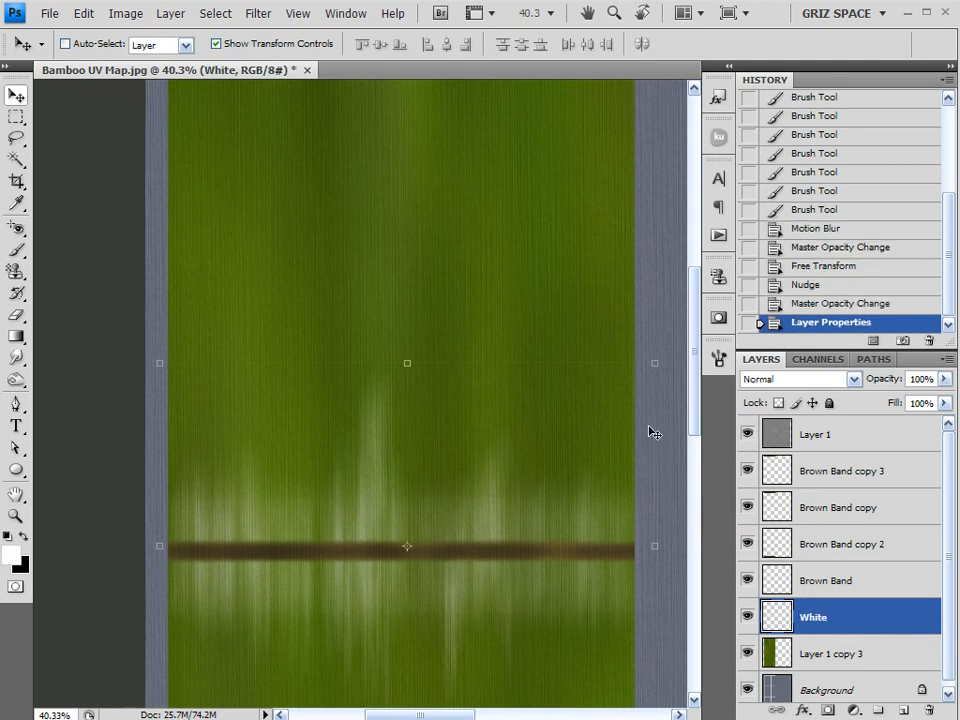
# Duplicate the White layer and move the copy up onto the brown band at the stalk's upper end.
pyautogui.scroll(-2, 415, 330)
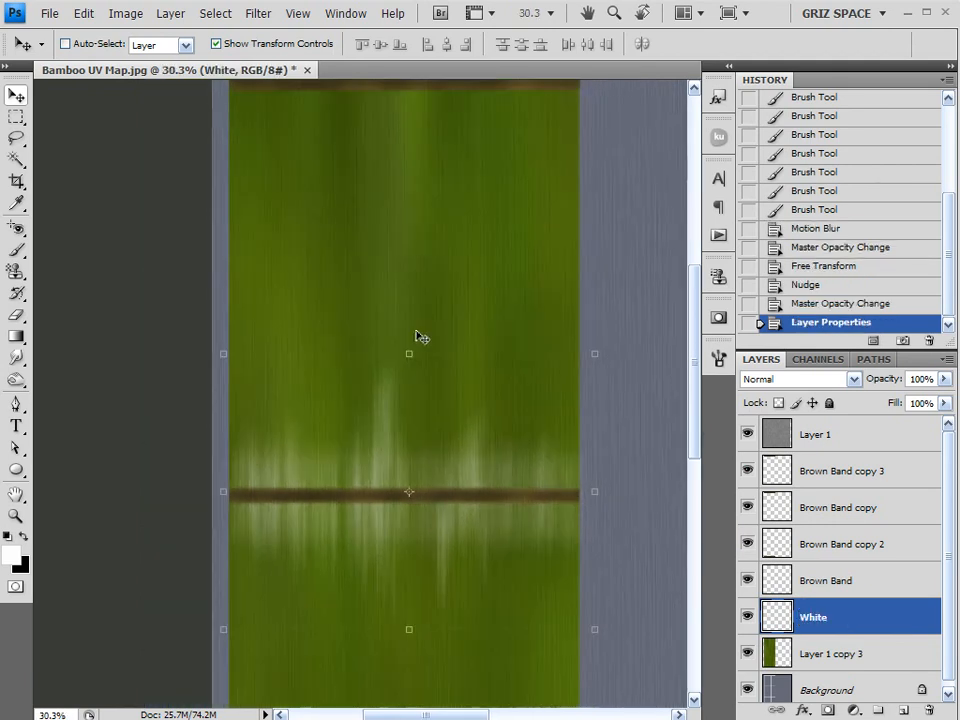
pyautogui.press('space')
pyautogui.moveTo(585, 291); pyautogui.dragTo(569, 332)
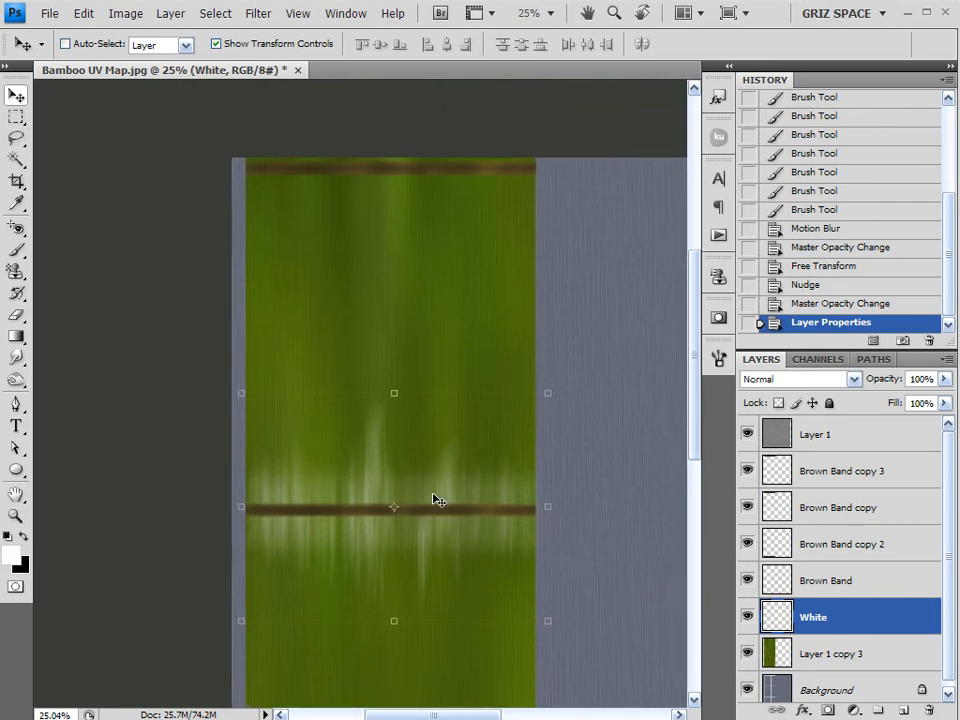
pyautogui.moveTo(887, 629)
pyautogui.mouseDown()
pyautogui.moveTo(908, 707)
pyautogui.moveTo(613, 553)
pyautogui.moveTo(430, 495)
pyautogui.moveTo(435, 133)
pyautogui.moveTo(418, 165)
pyautogui.moveTo(417, 154)
pyautogui.moveTo(435, 197)
pyautogui.mouseUp()
# Duplicate the original White layer again and move this copy down onto the brown band at the stalk's lower end.
pyautogui.moveTo(591, 476); pyautogui.dragTo(574, 260)
pyautogui.click(838, 650)
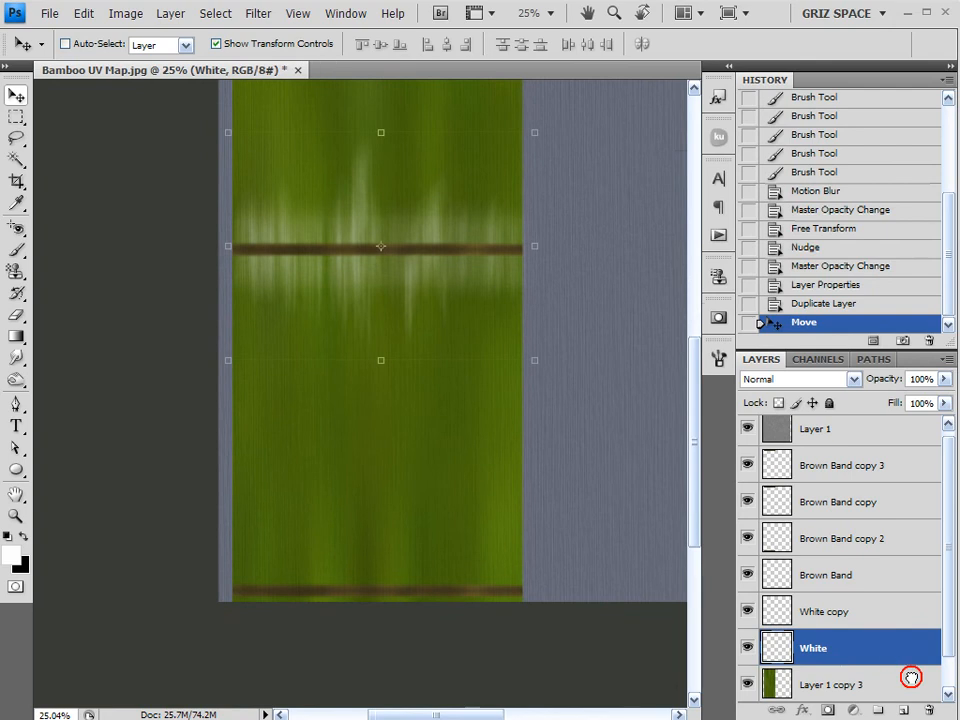
pyautogui.scroll(-1, 911, 678)
pyautogui.moveTo(480, 354)
pyautogui.keyDown('alt'); pyautogui.mouseDown()
pyautogui.moveTo(437, 279)
pyautogui.moveTo(456, 636)
pyautogui.moveTo(467, 621)
pyautogui.mouseUp(); pyautogui.keyUp('alt')
# Flip White copy 2 horizontally and shift it sideways so its streaks cover the full stalk width again.
pyautogui.click(82, 14)
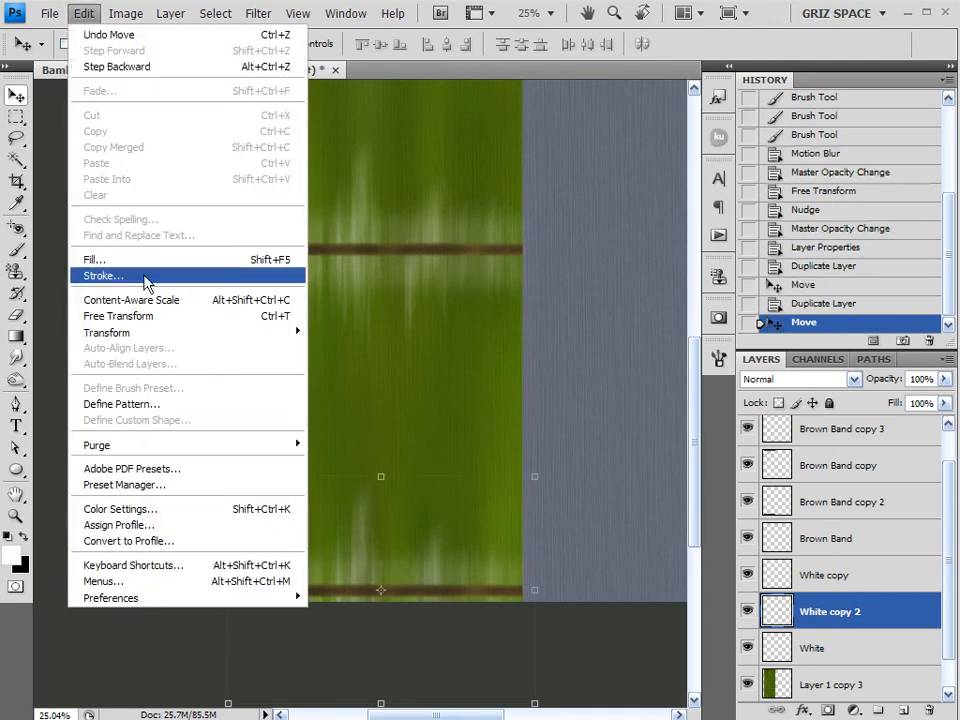
pyautogui.moveTo(150, 333)
pyautogui.click(399, 515)
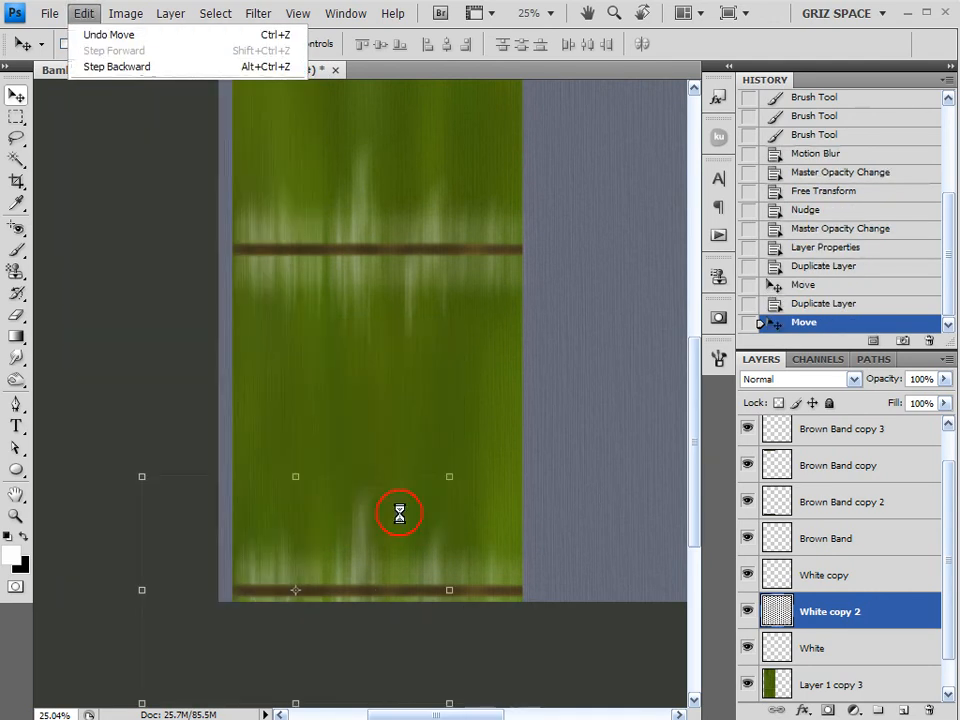
pyautogui.moveTo(403, 581)
pyautogui.mouseDown()
pyautogui.moveTo(484, 574)
pyautogui.moveTo(461, 570)
pyautogui.moveTo(484, 572)
pyautogui.moveTo(477, 568)
pyautogui.mouseUp()
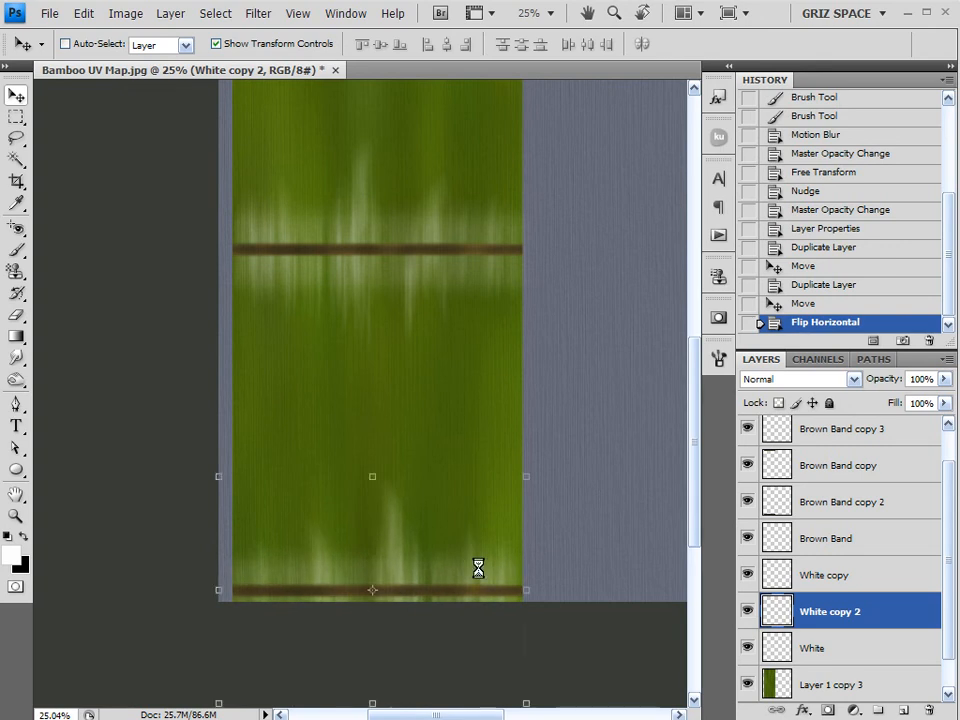
# Merge White, White copy 2 and White copy into one layer and lower its opacity to 44%.
pyautogui.hotkey('ctrl', '0')
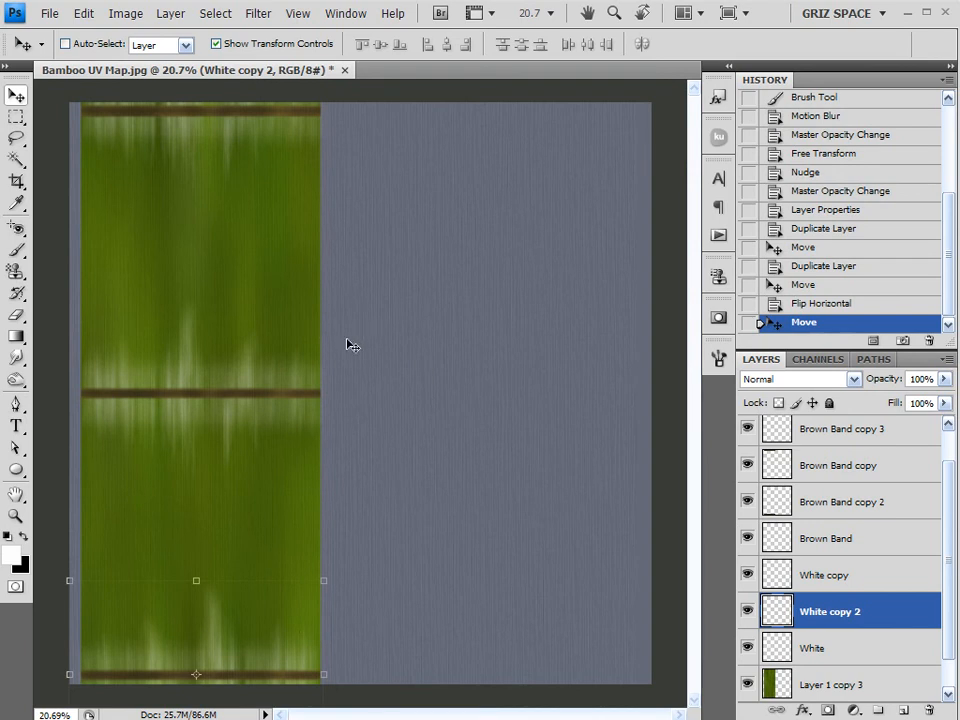
pyautogui.click(808, 646)
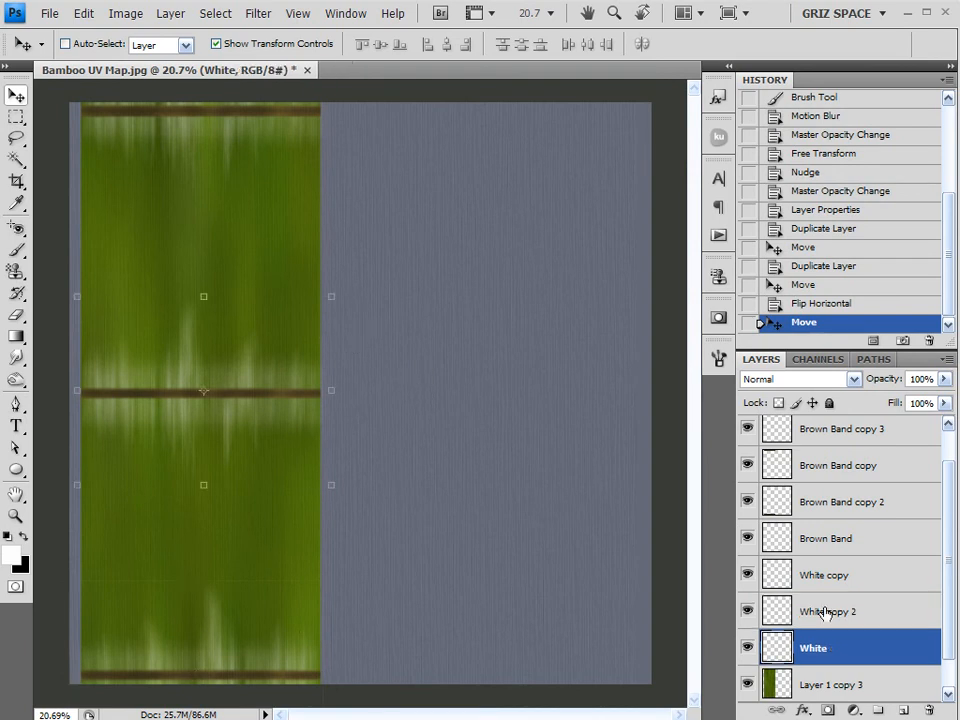
pyautogui.keyDown('shift'); pyautogui.click(835, 580); pyautogui.keyUp('shift')
pyautogui.rightClick(835, 580)
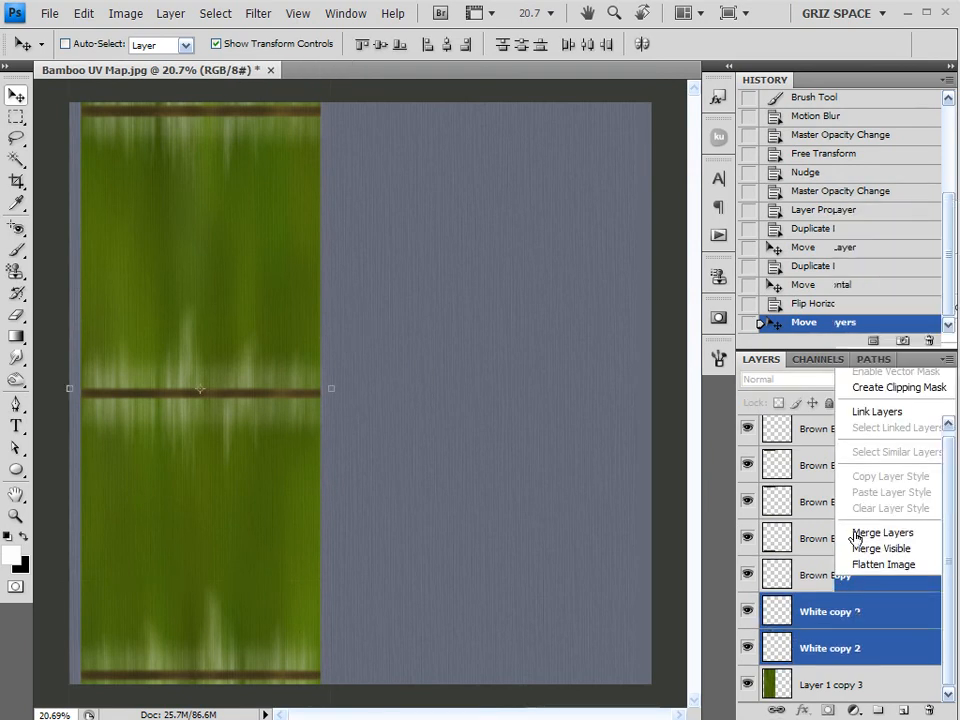
pyautogui.click(815, 531)
pyautogui.moveTo(944, 378); pyautogui.dragTo(893, 396)
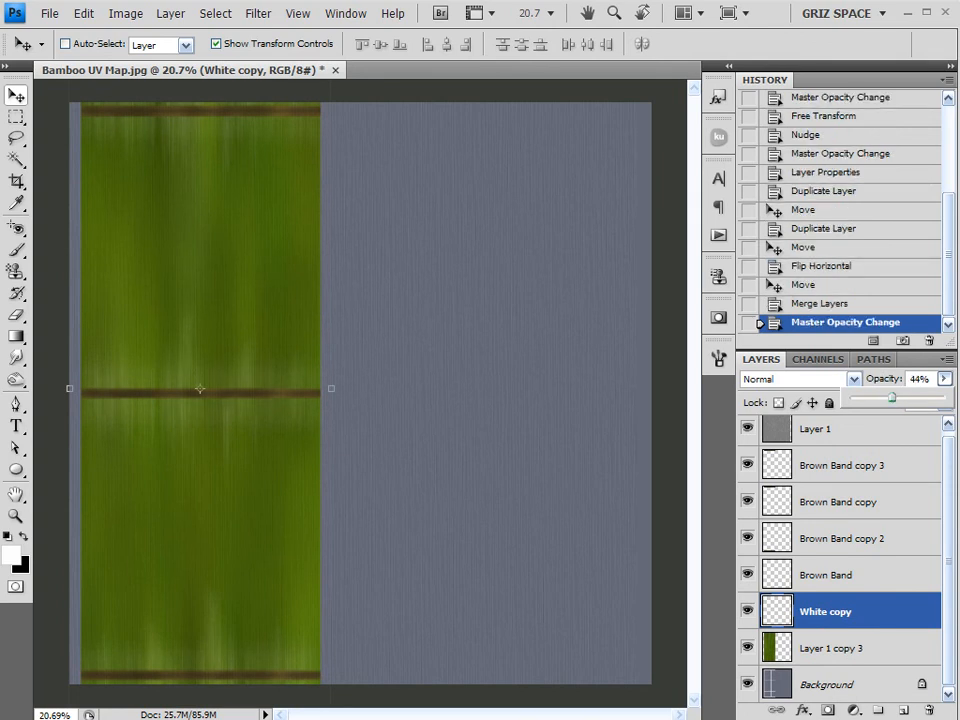
pyautogui.click(937, 477)
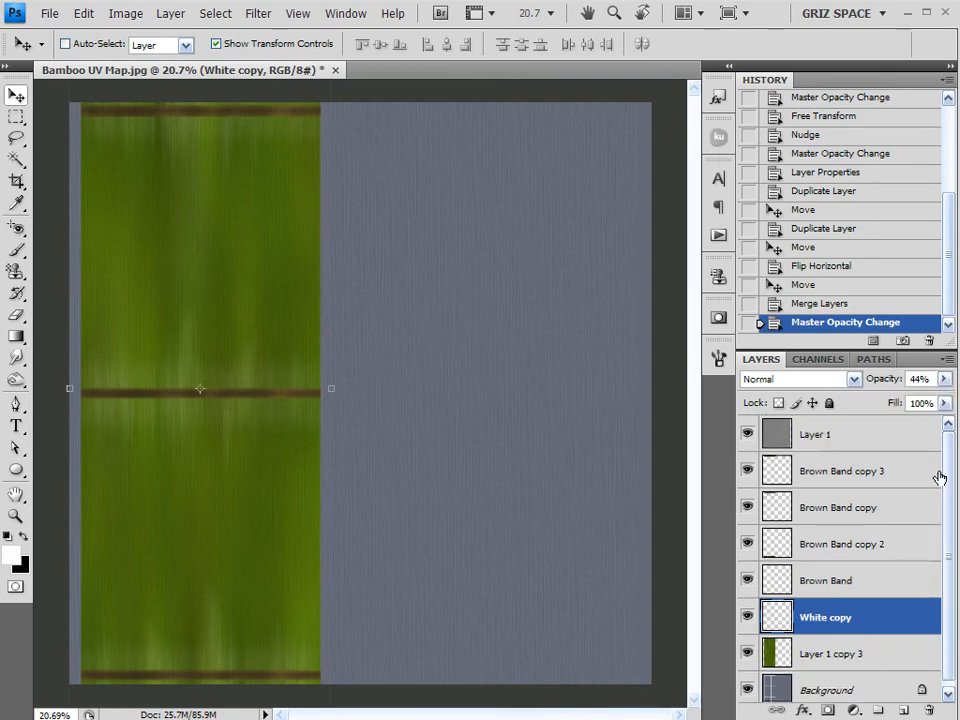
# Merge all layers from Brown Band copy 3 down to Layer 1 copy 3 into one, excluding Layer 1 and the Background.
pyautogui.click(820, 440)
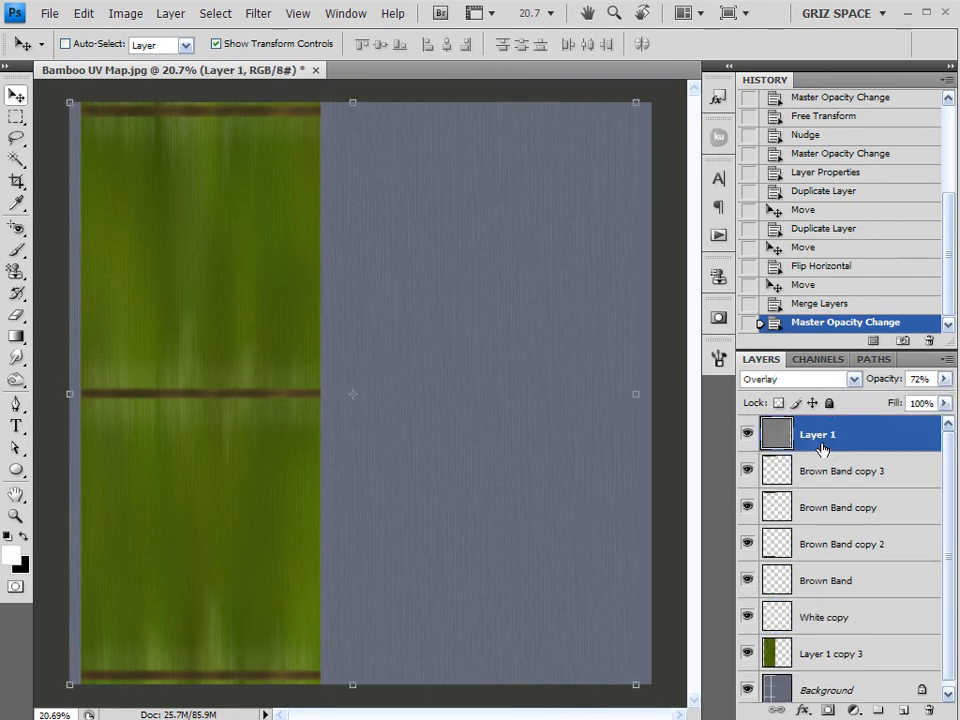
pyautogui.click(831, 476)
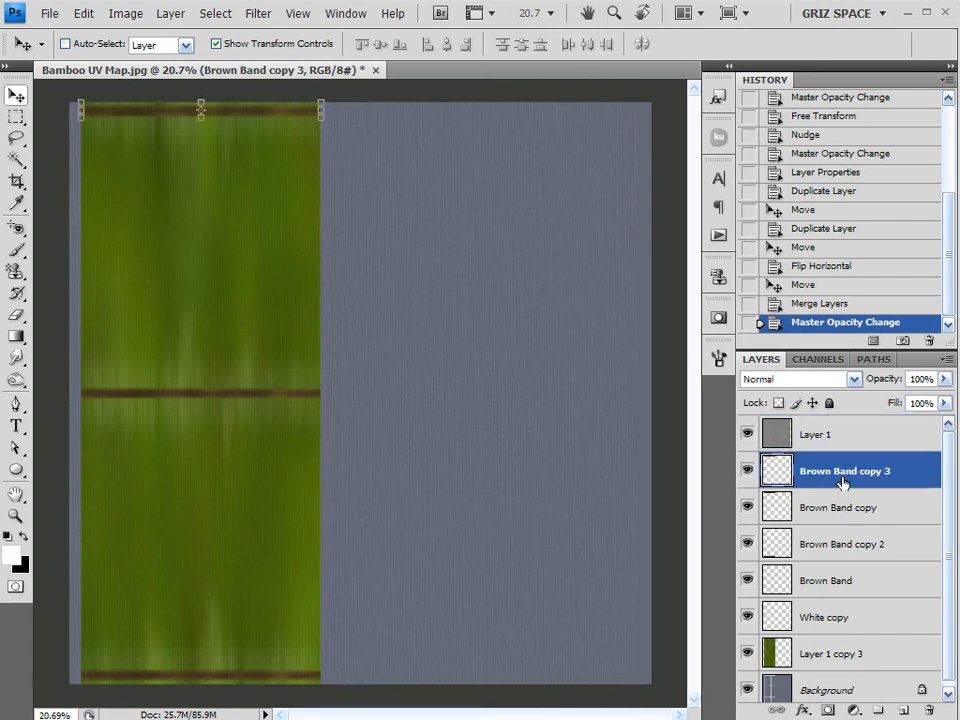
pyautogui.click(949, 568)
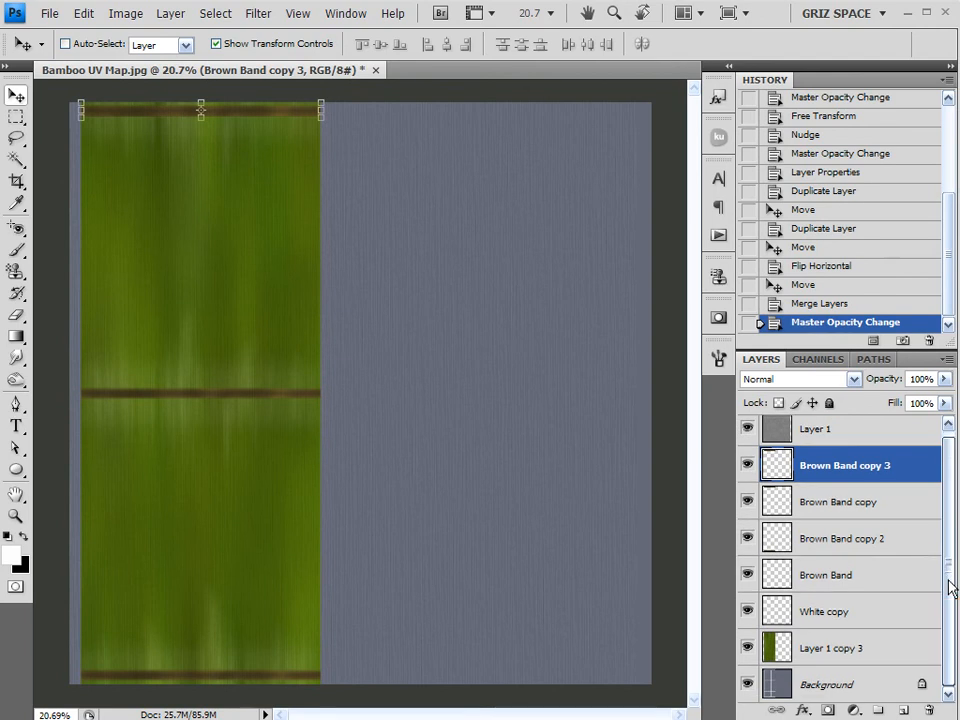
pyautogui.keyDown('shift'); pyautogui.click(840, 645); pyautogui.keyUp('shift')
pyautogui.rightClick(849, 646)
pyautogui.click(873, 592)
pyautogui.click(889, 583)
# Duplicate the merged bamboo layer and flip the duplicate horizontally.
pyautogui.hotkey('ctrl', 'j')
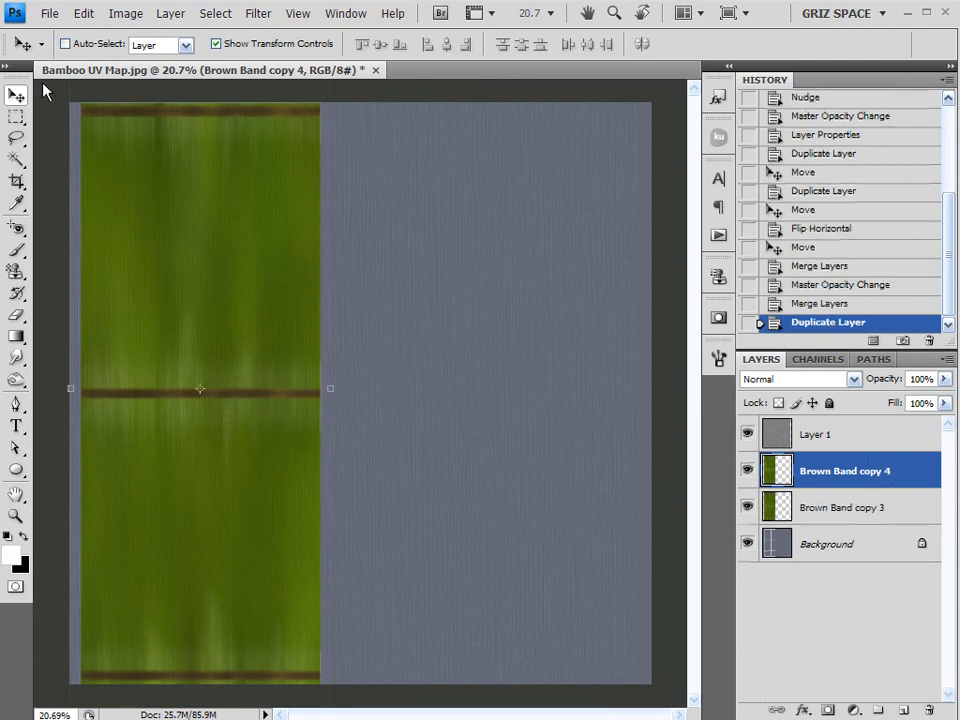
pyautogui.click(84, 13)
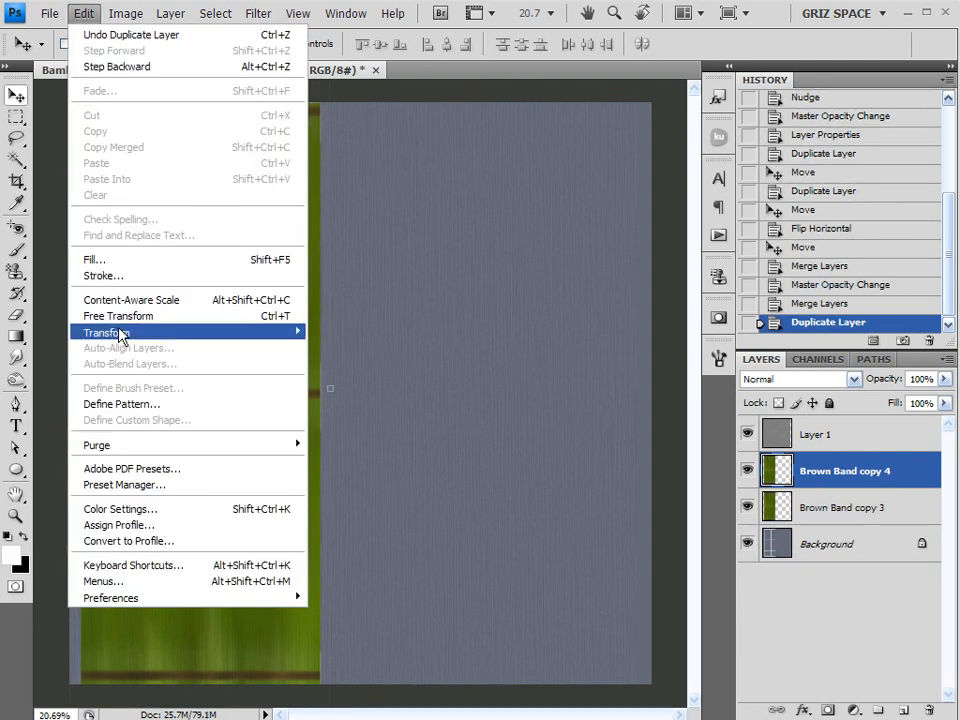
pyautogui.moveTo(260, 332)
pyautogui.click(397, 515)
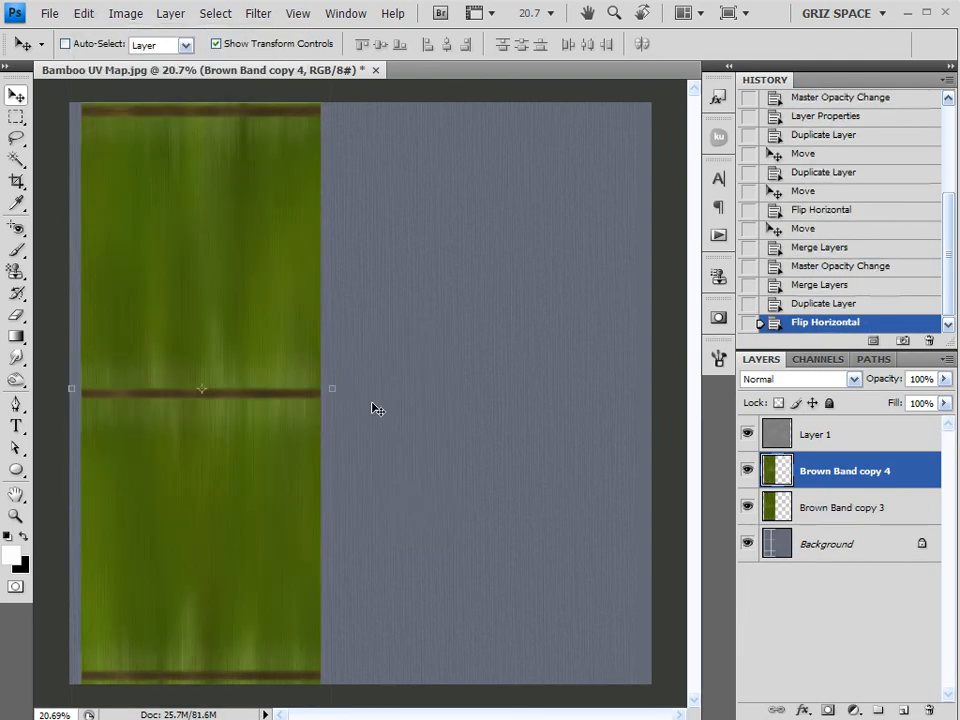